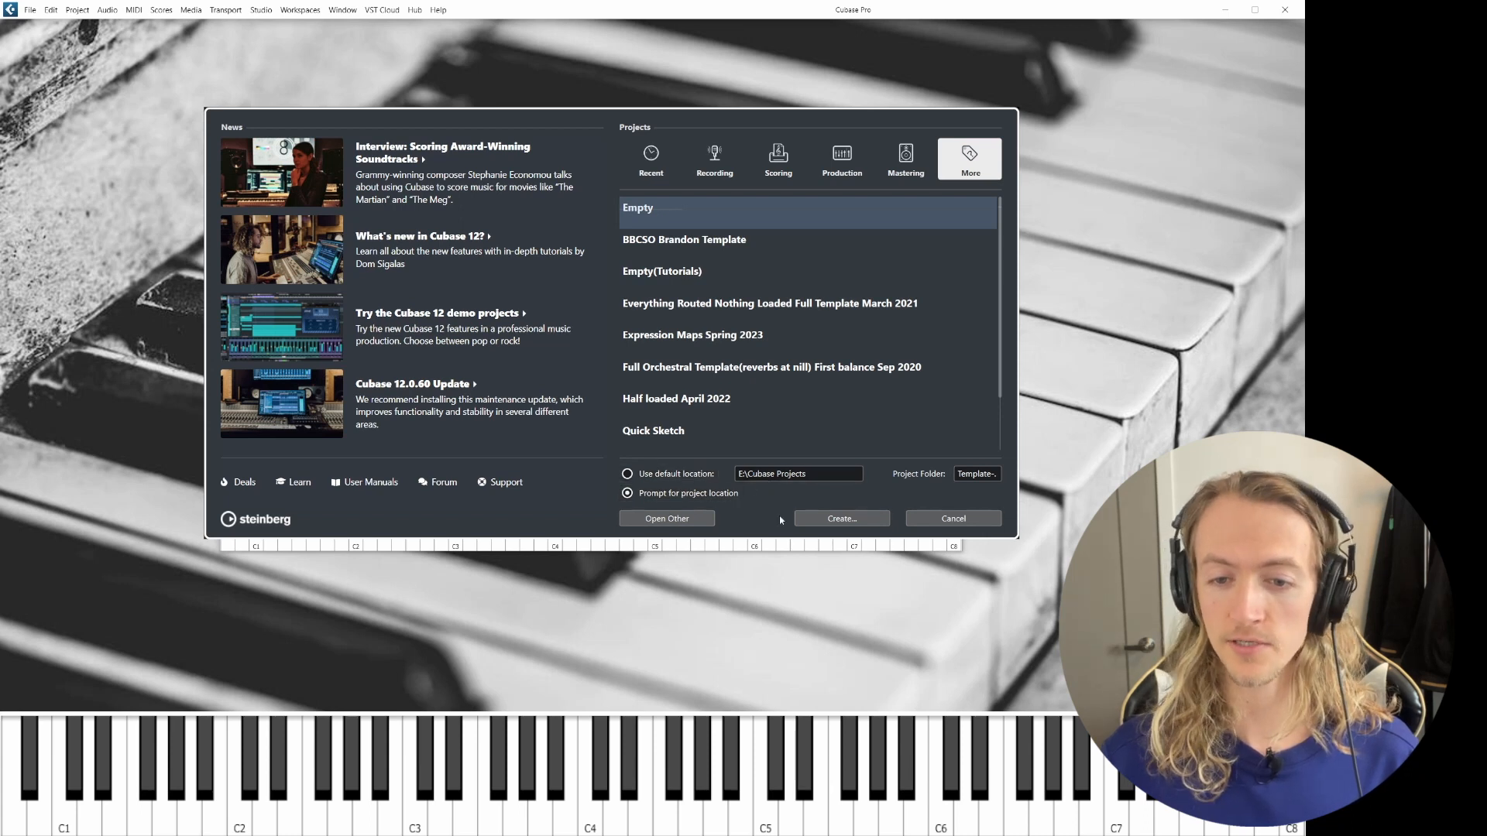
- Create a project from the Empty(Tutorials) template and browse to the Tutorials folder inside Cubase Projects on the Project Files (E:) drive
click(681, 275)
click(841, 519)
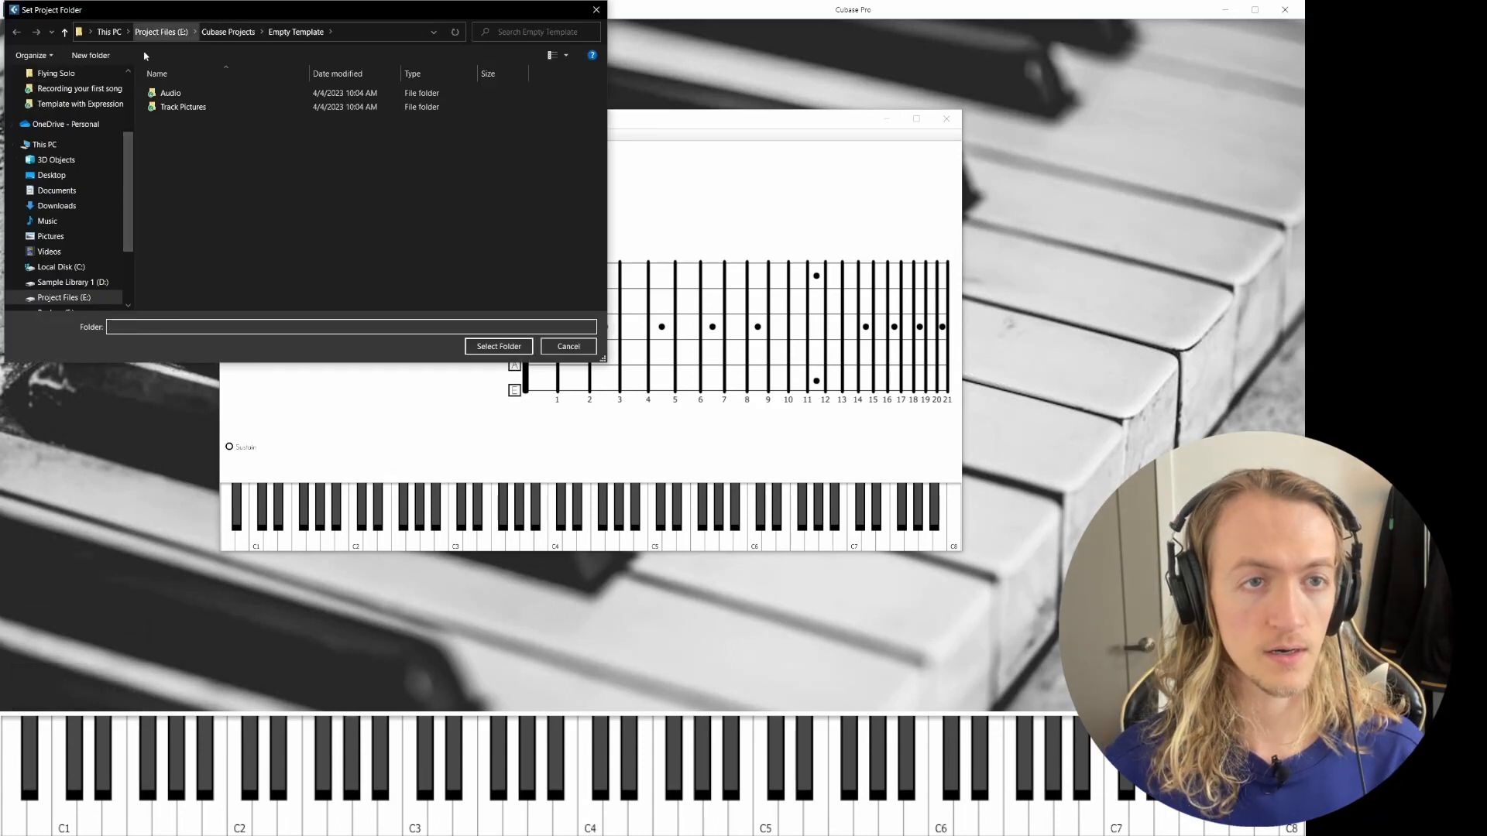
click(59, 298)
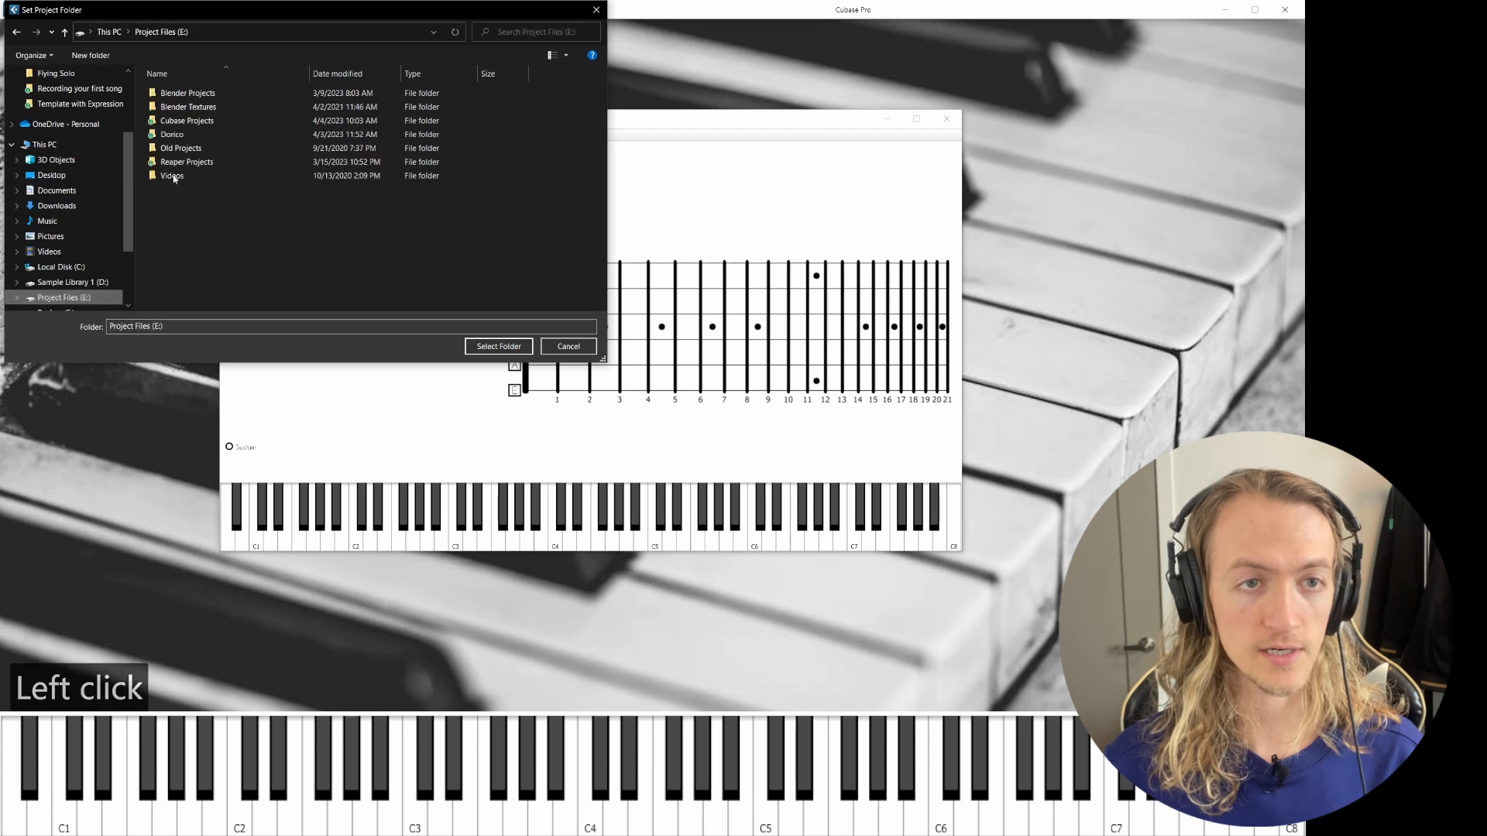
double_click(192, 124)
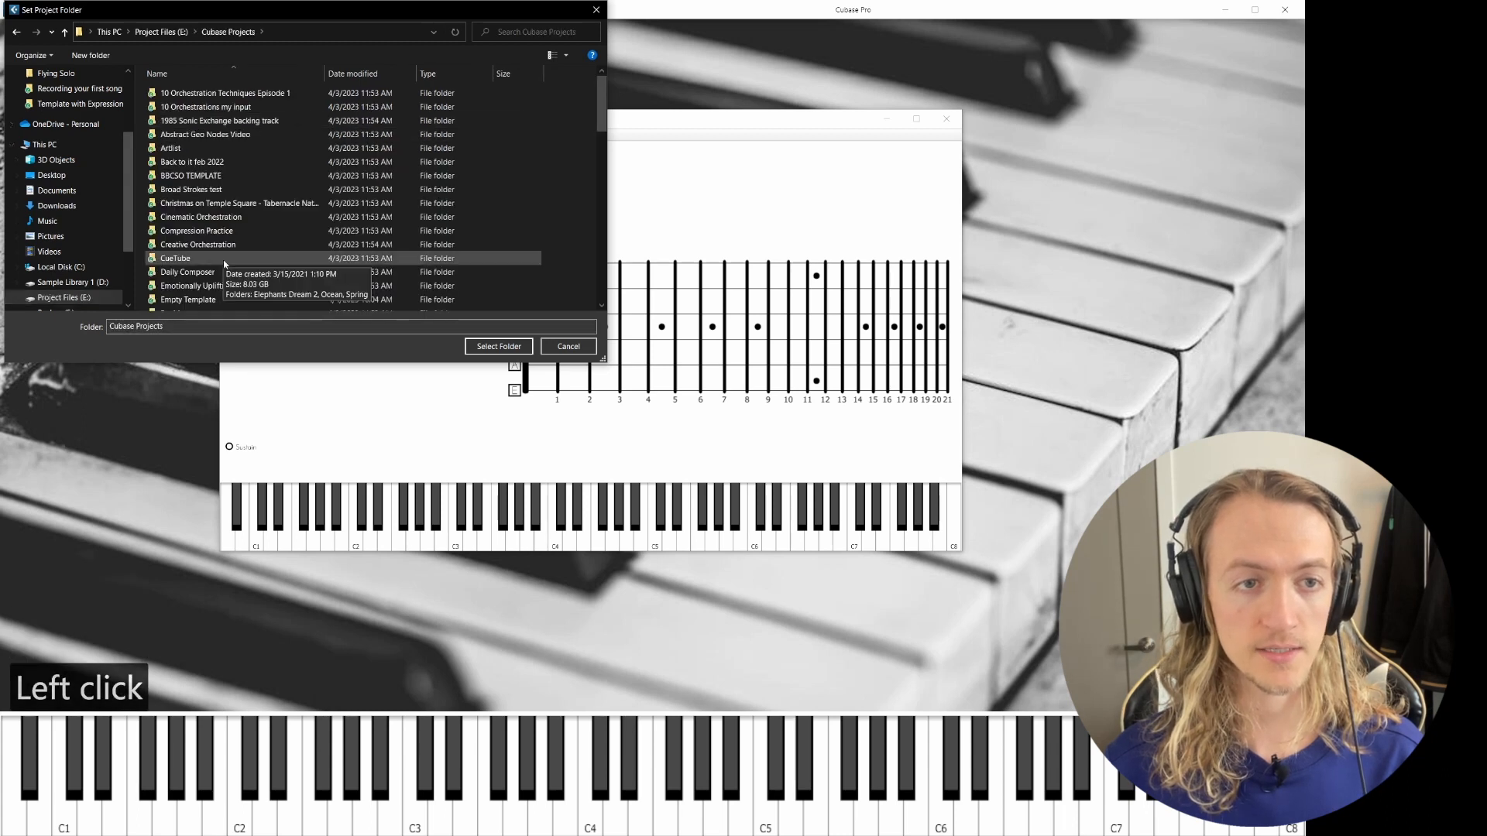
scroll(221, 267, down, 15)
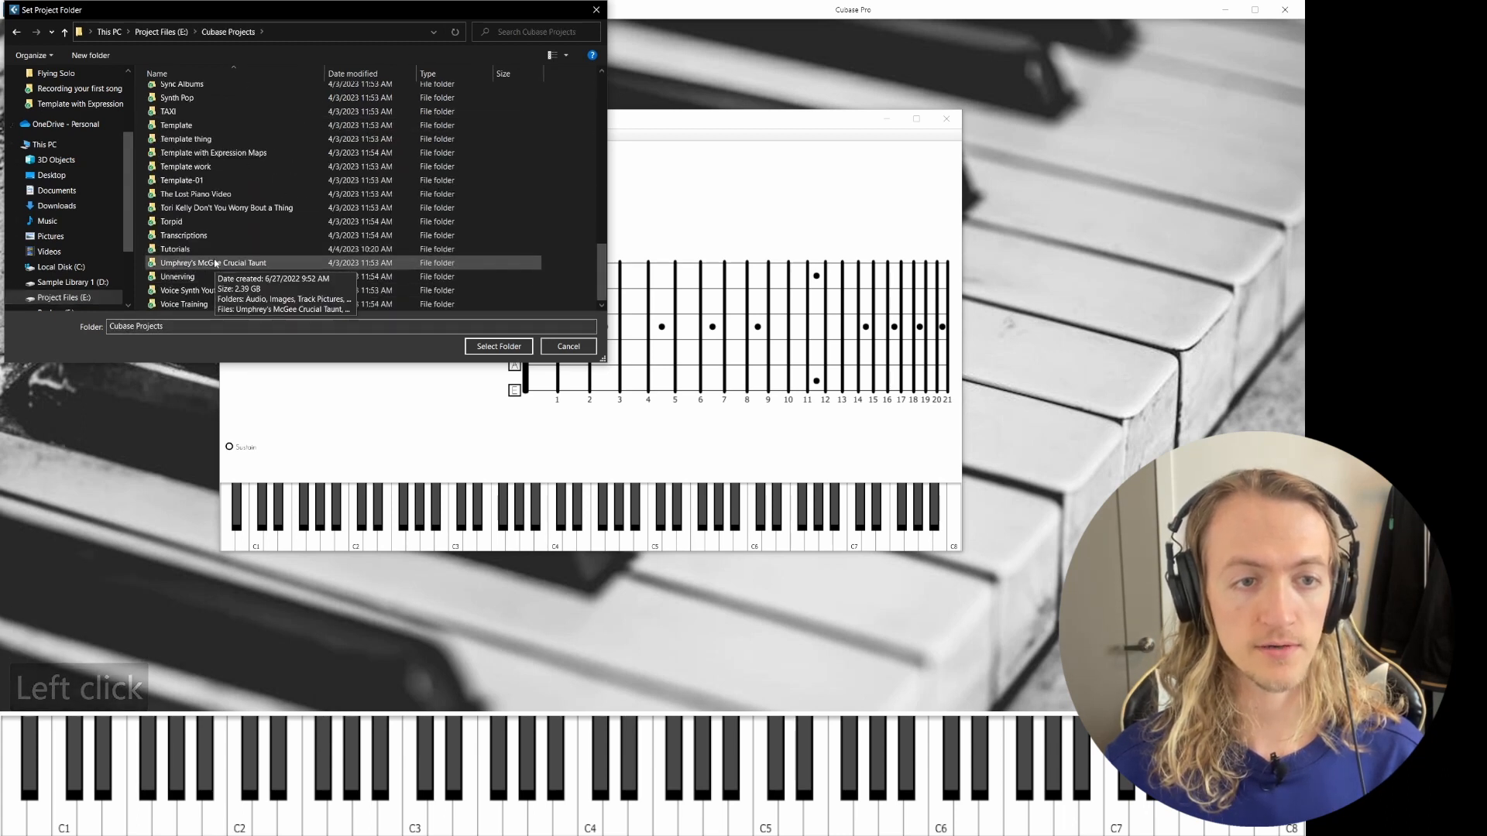
double_click(211, 249)
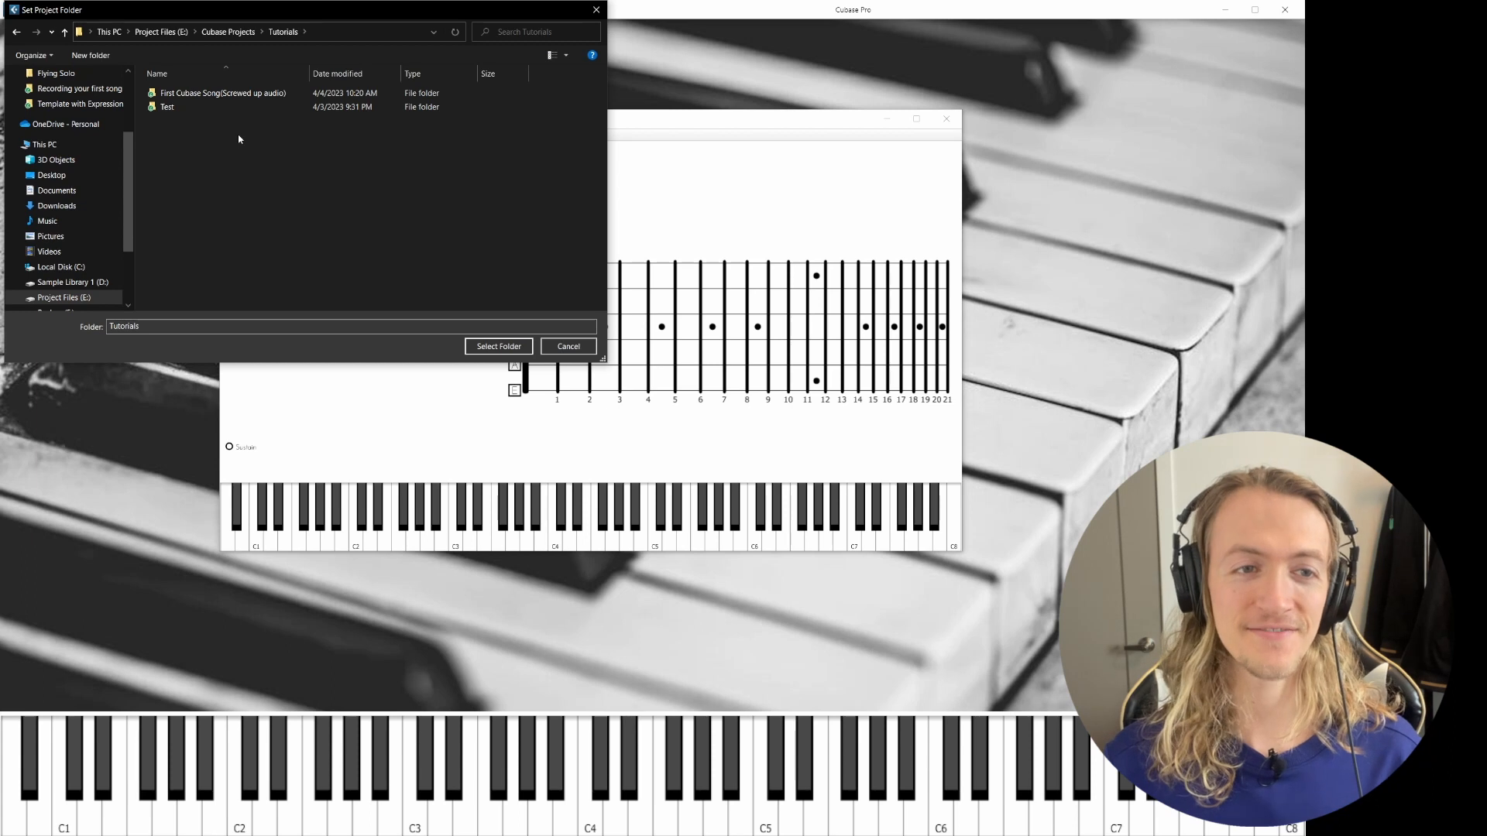
- Create a folder named "First Cubase Song Try 2" in Tutorials and select it as the project folder
click(175, 134)
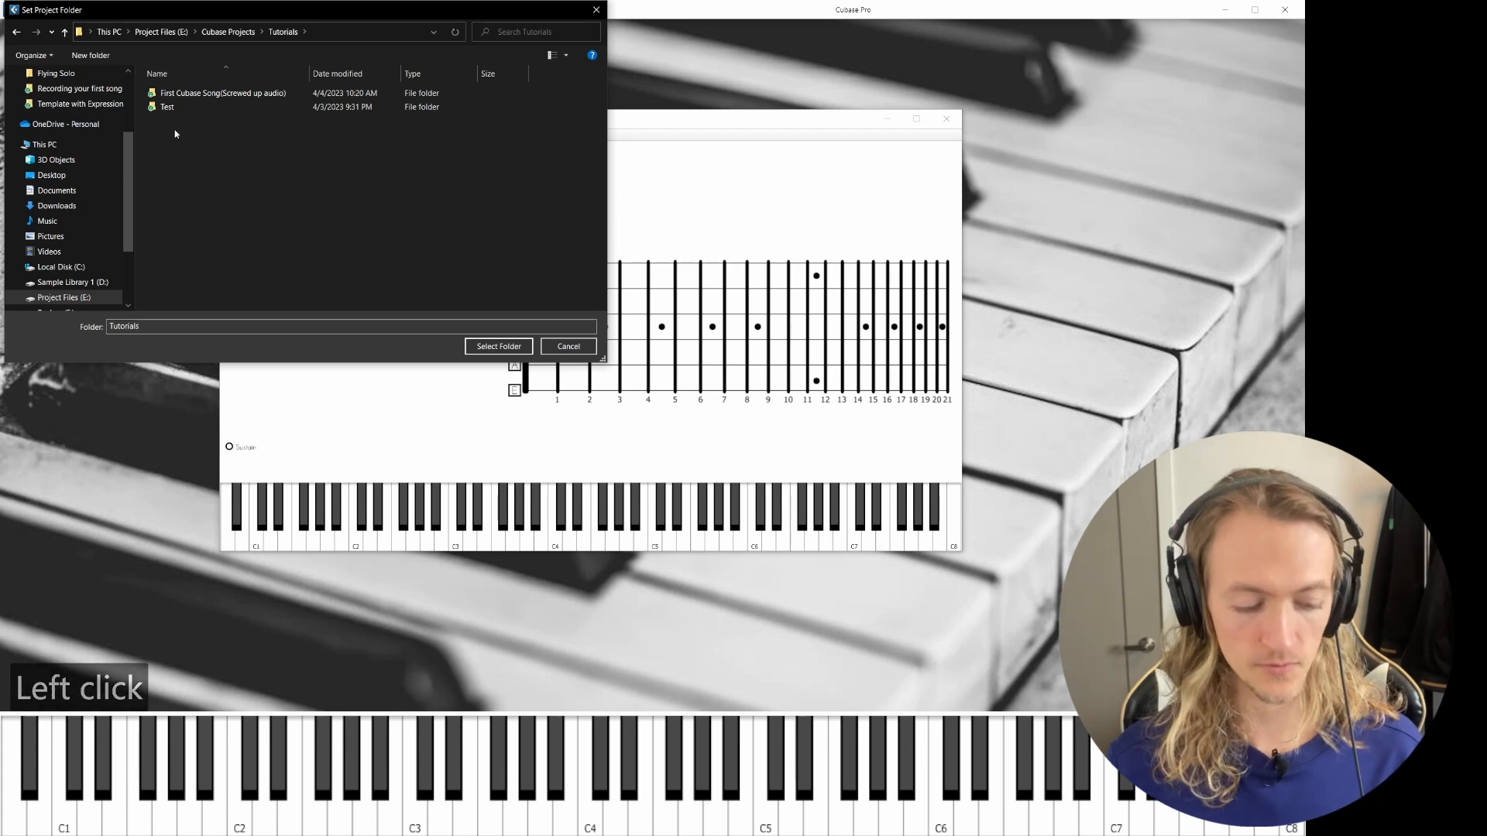
key(ctrl+shift+n)
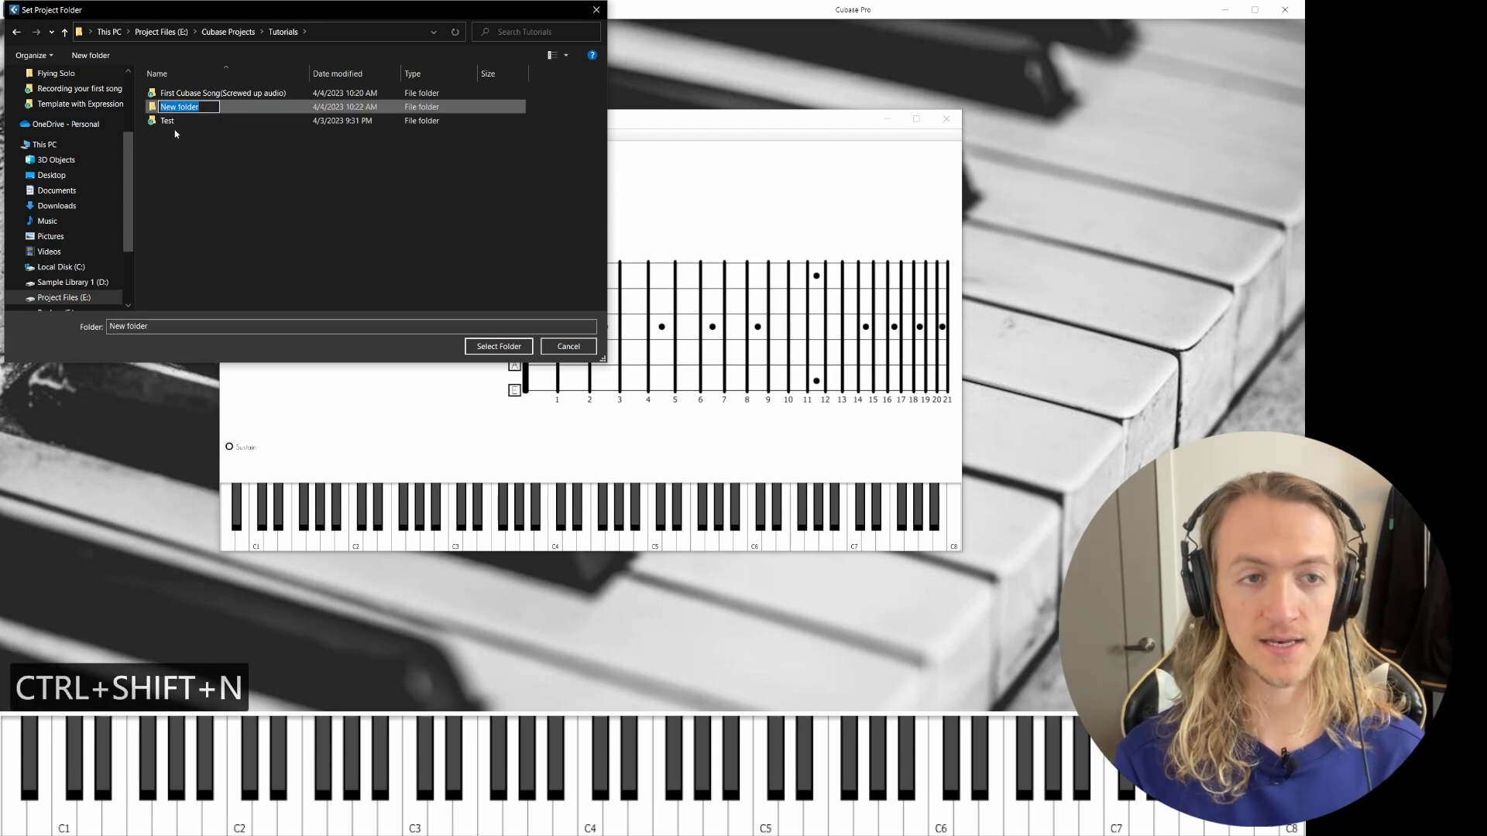
key(shift)
key(shift)
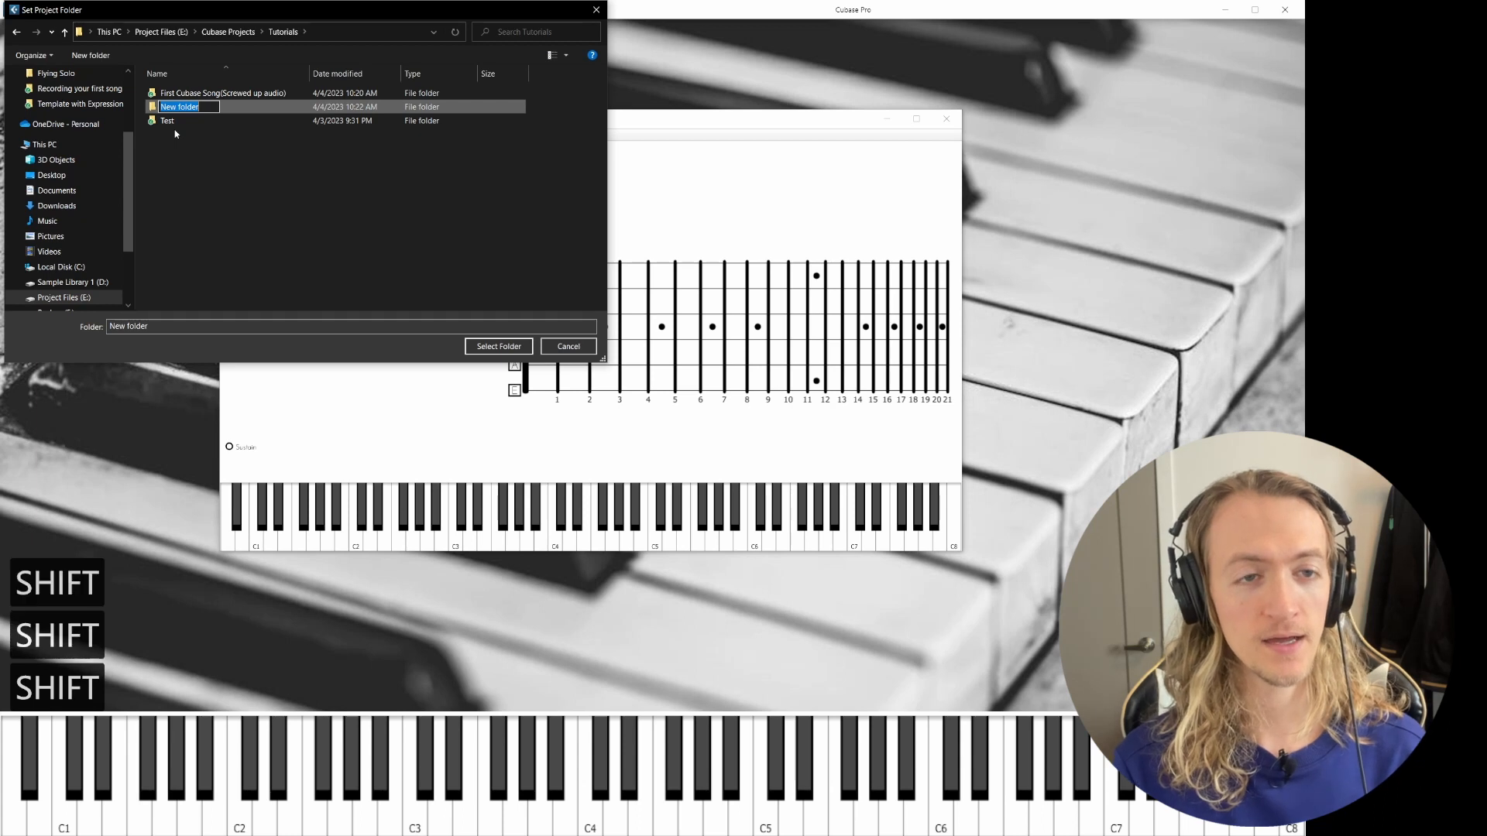
text(Firs)
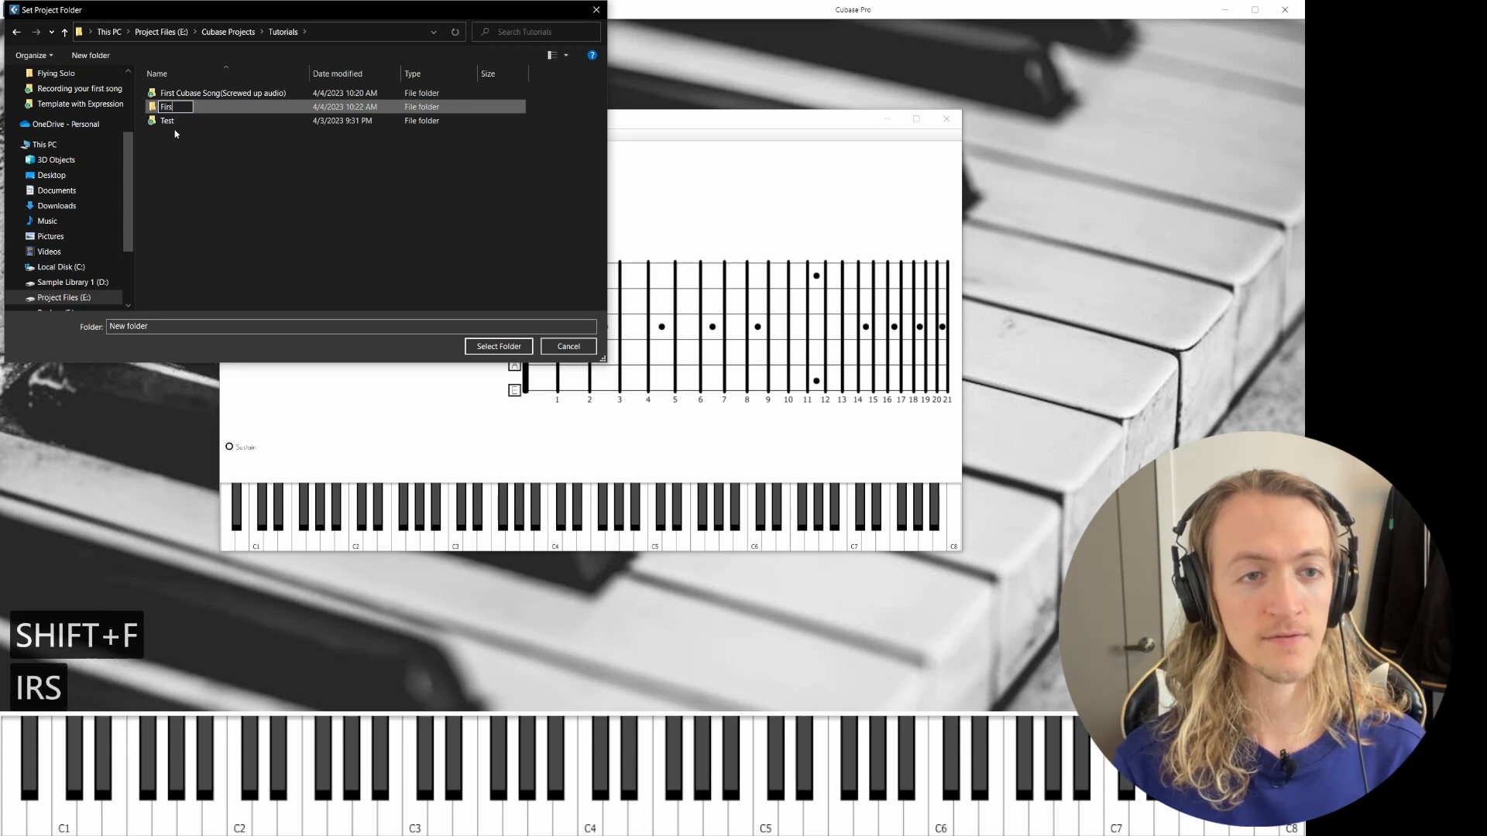
text(t Cubase s)
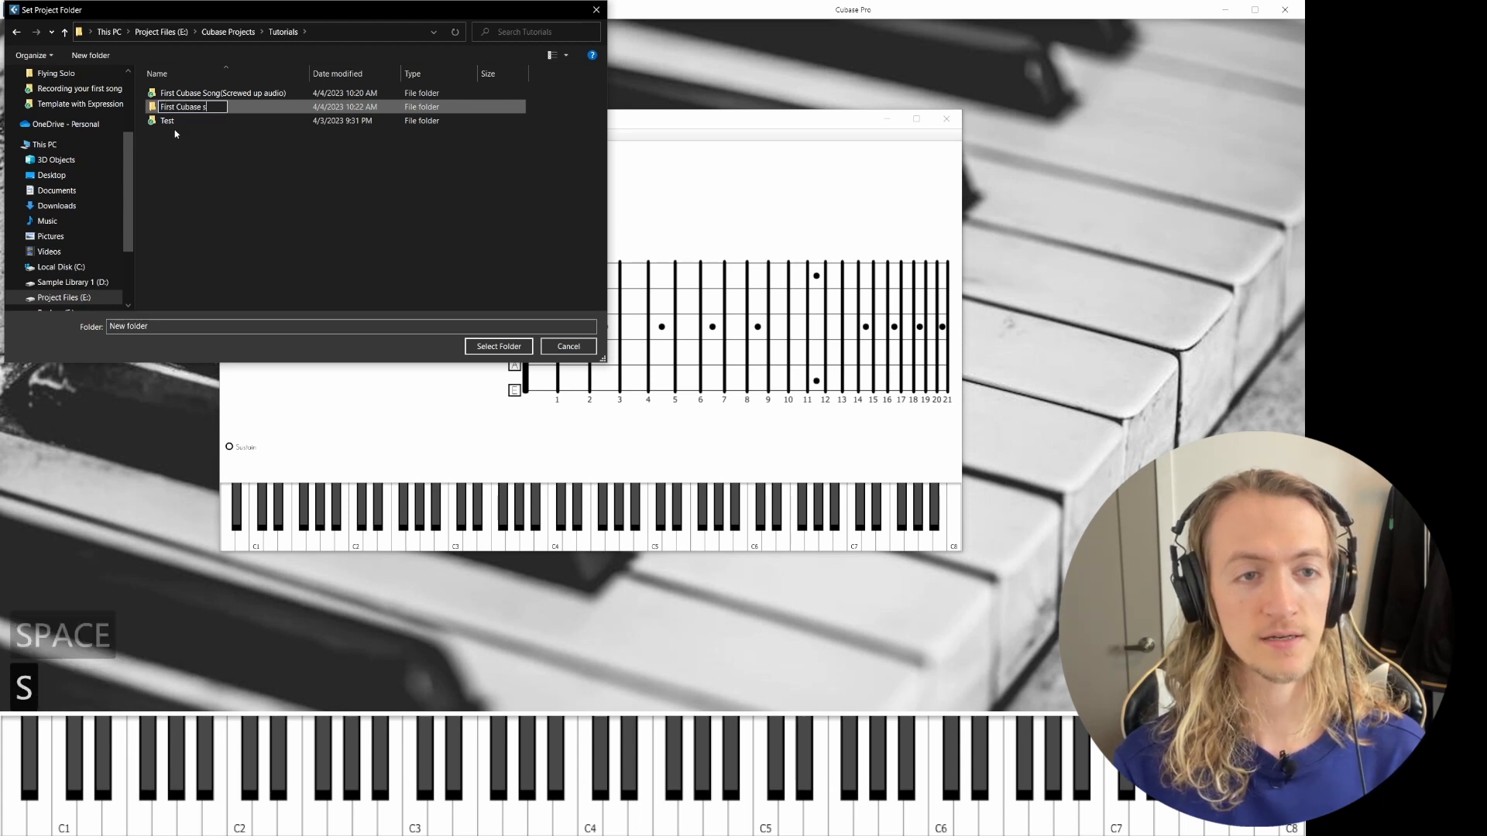
key(BackSpace)
text(Song Try 2)
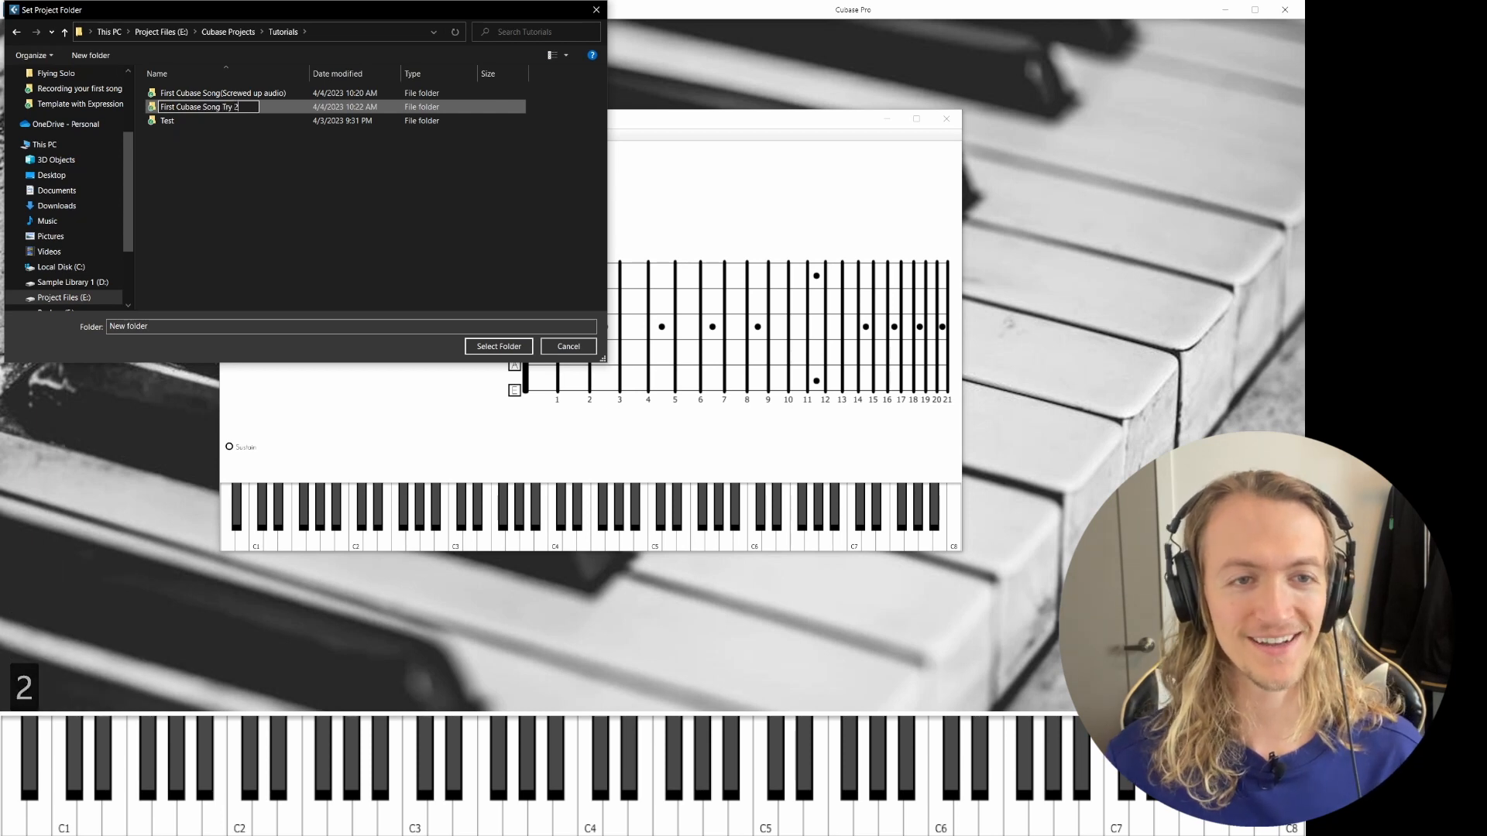
click(263, 109)
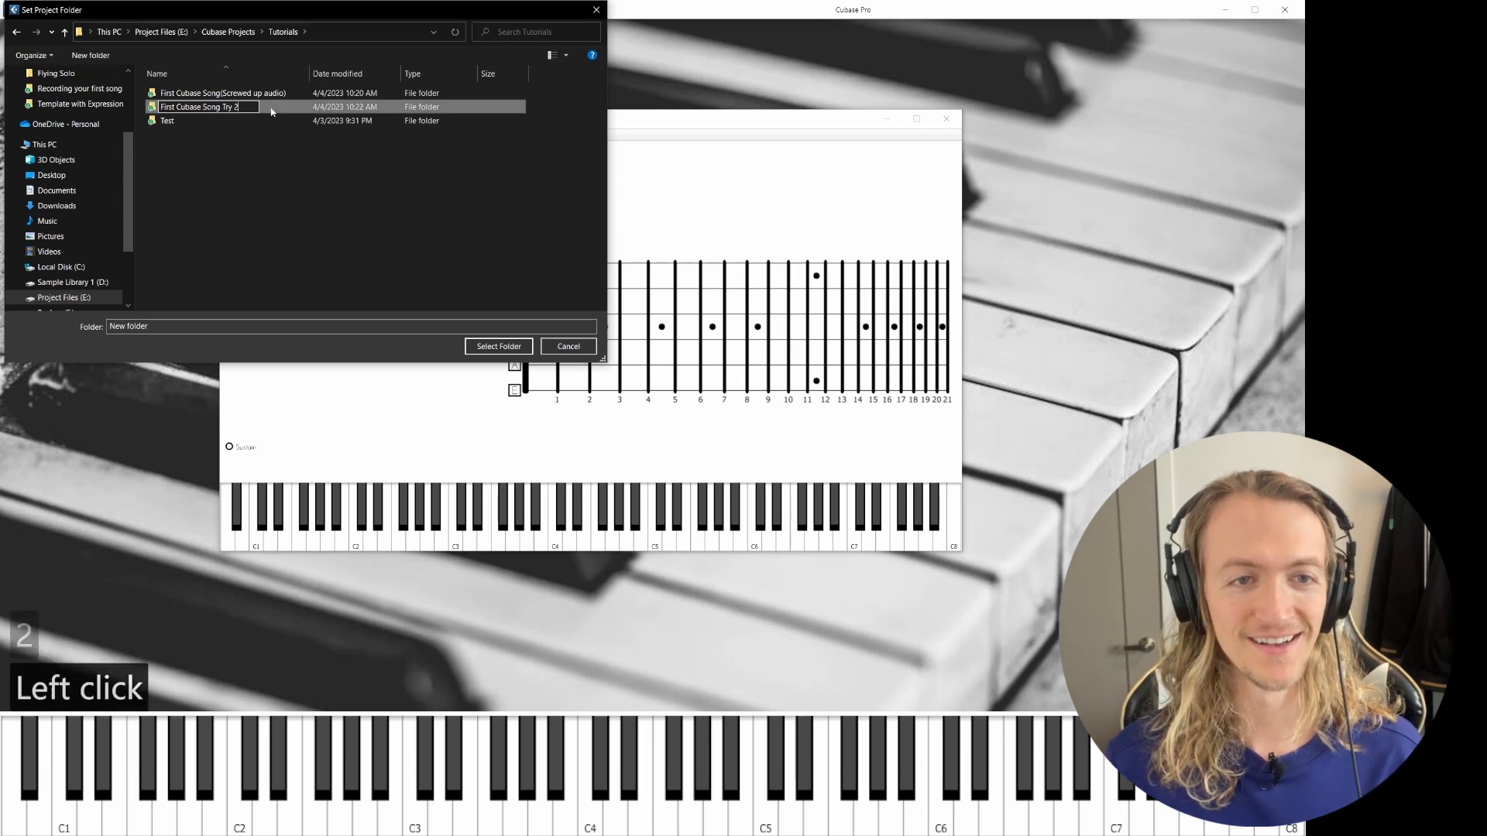
click(506, 348)
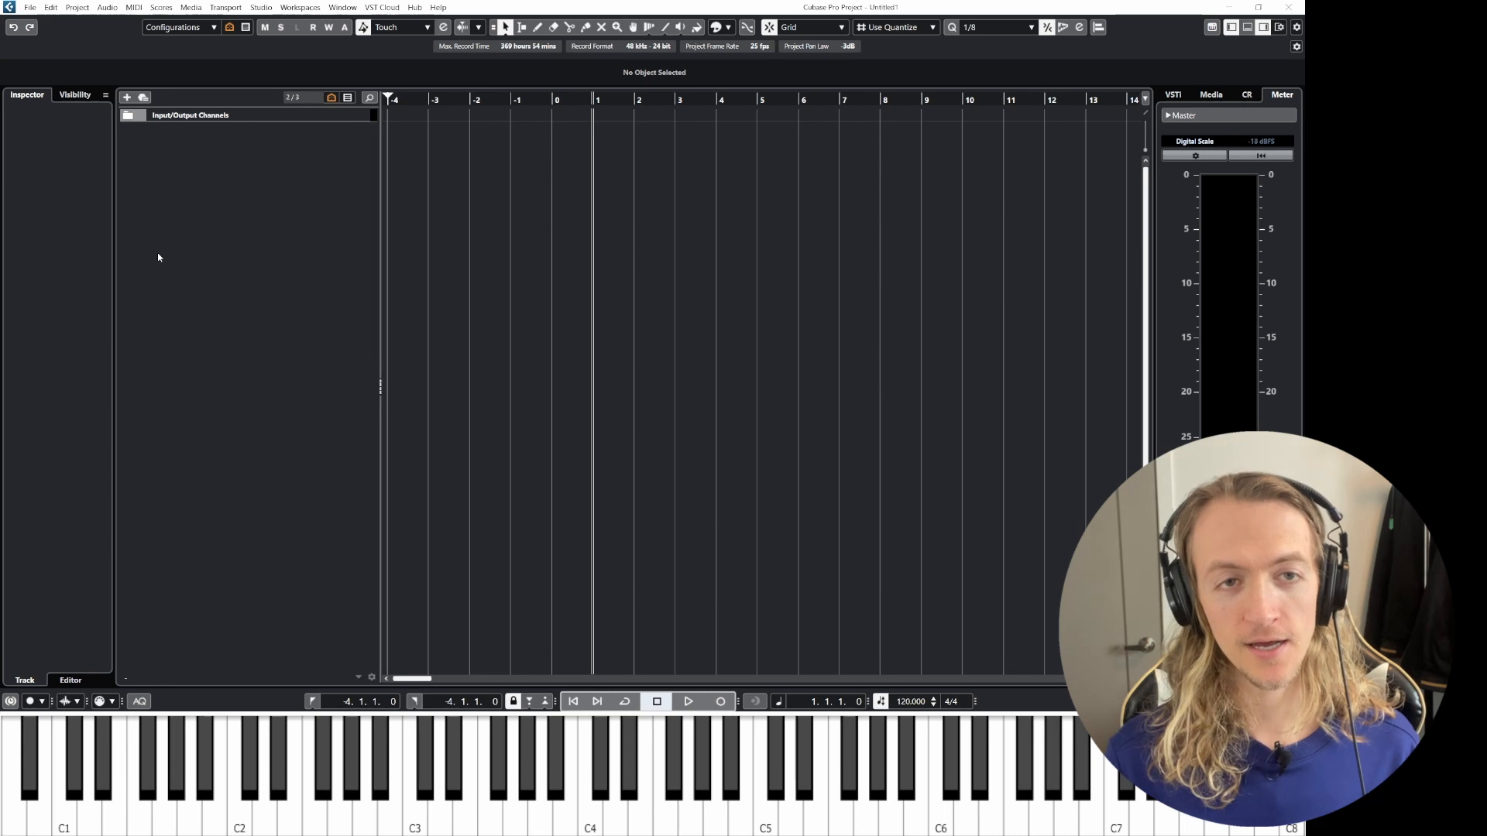
- Open the audio connections and check the audio device choices for the Stereo In bus
key(F4)
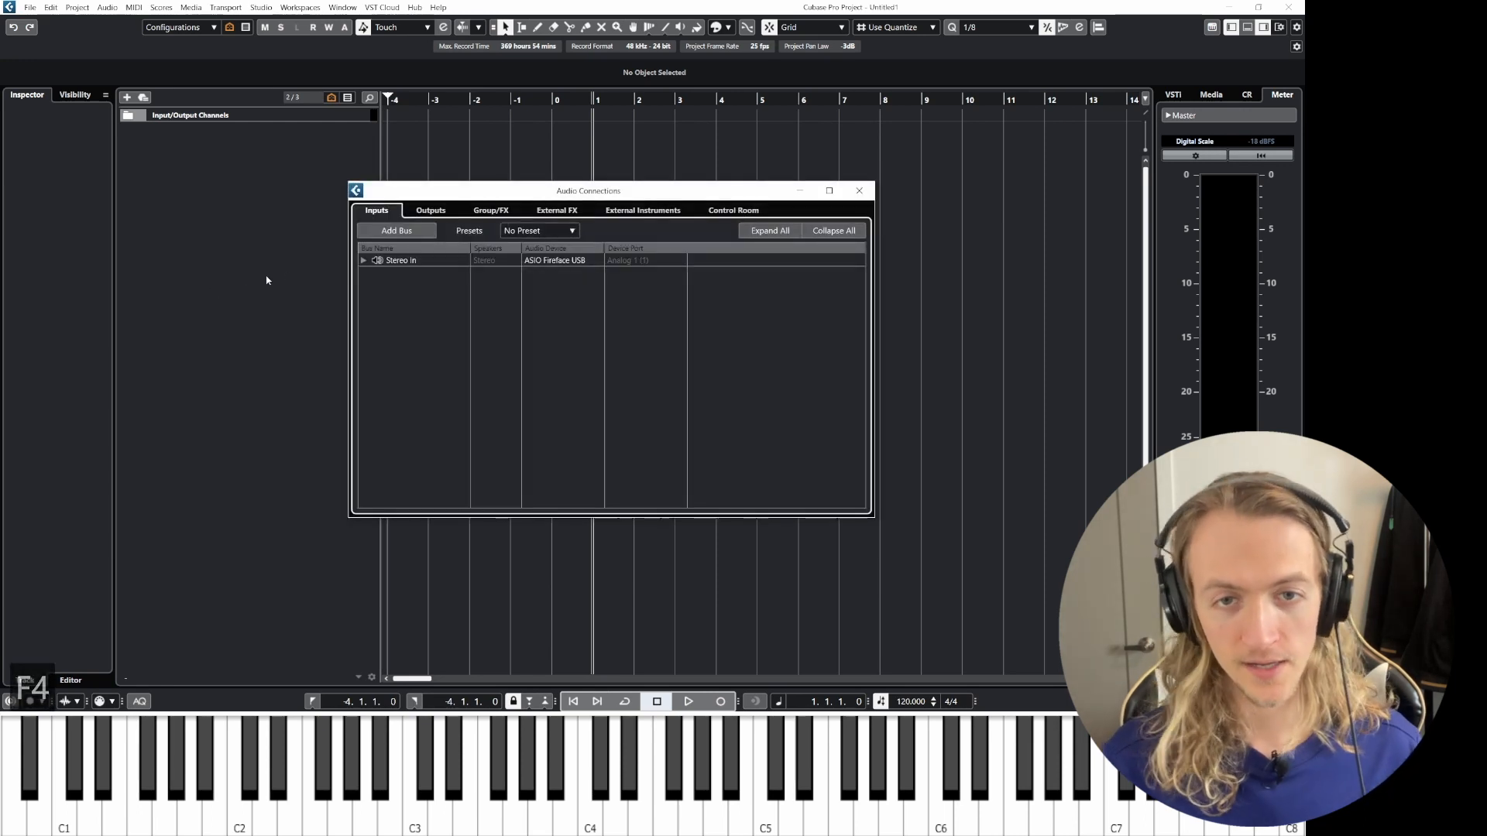
click(551, 263)
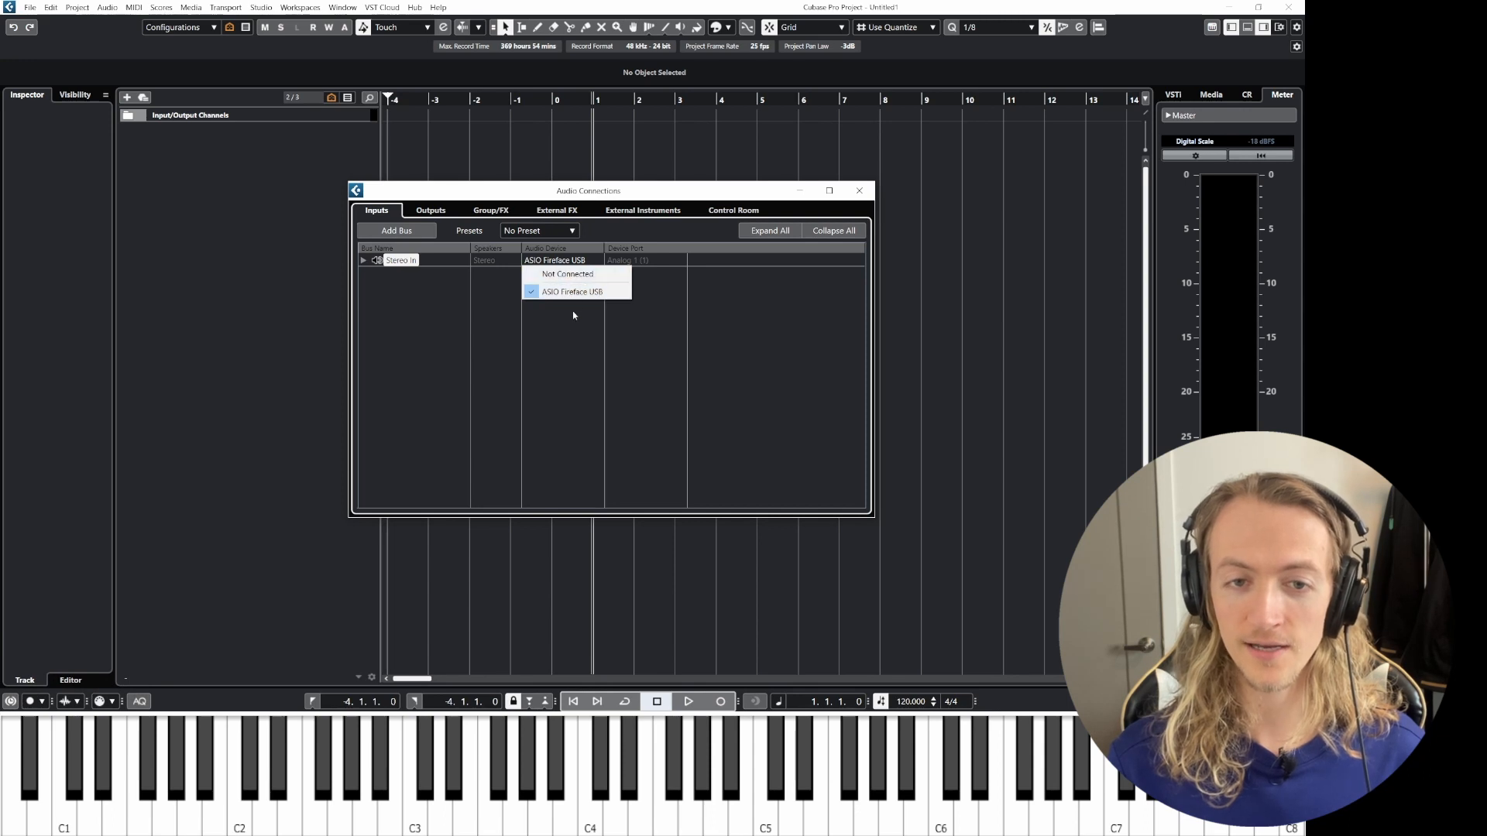
click(566, 339)
- Check the audio device choices for the Stereo Out bus in the output connections
click(430, 210)
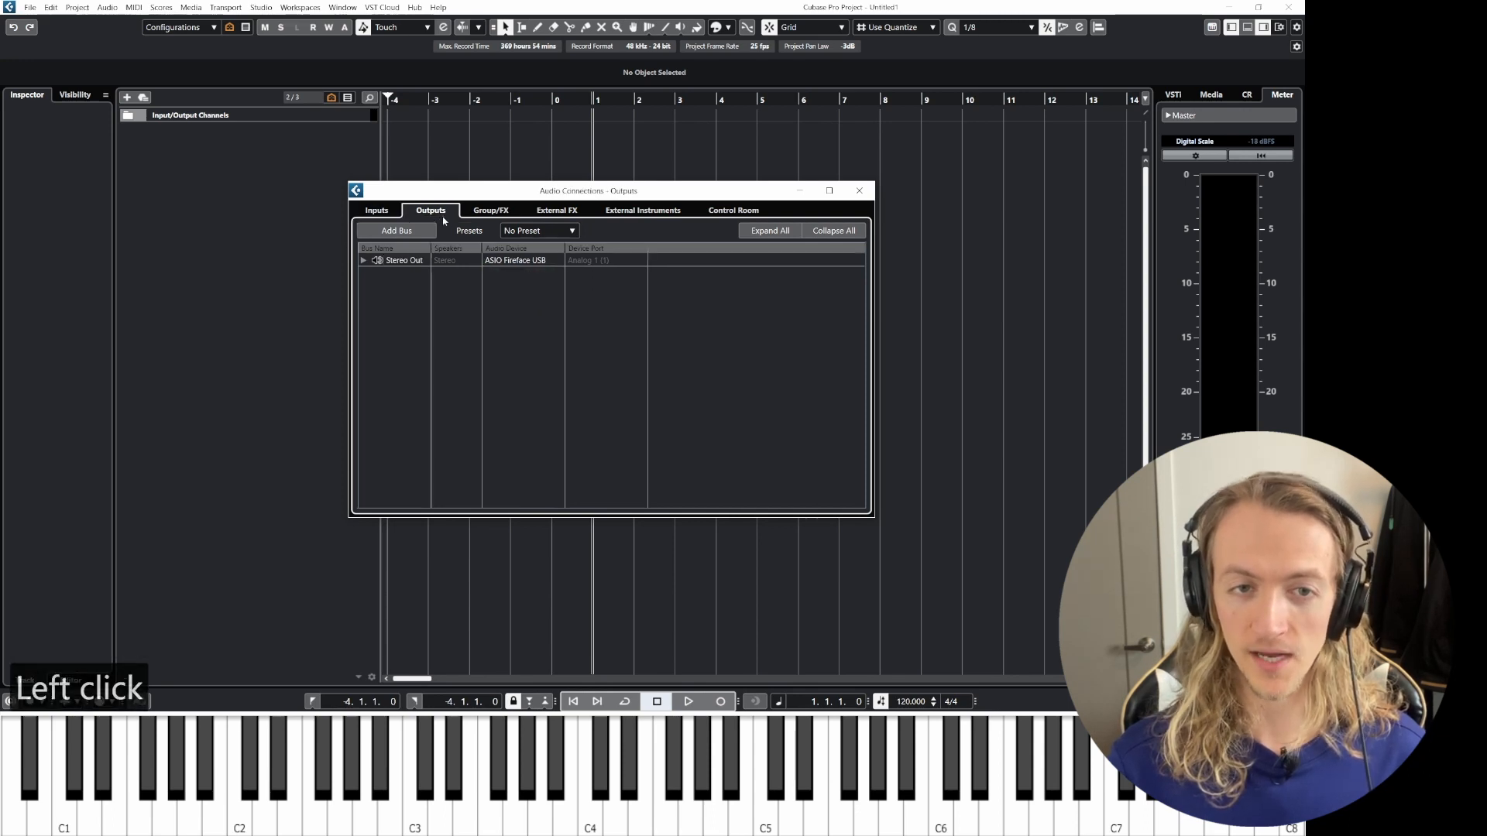
click(505, 261)
click(505, 261)
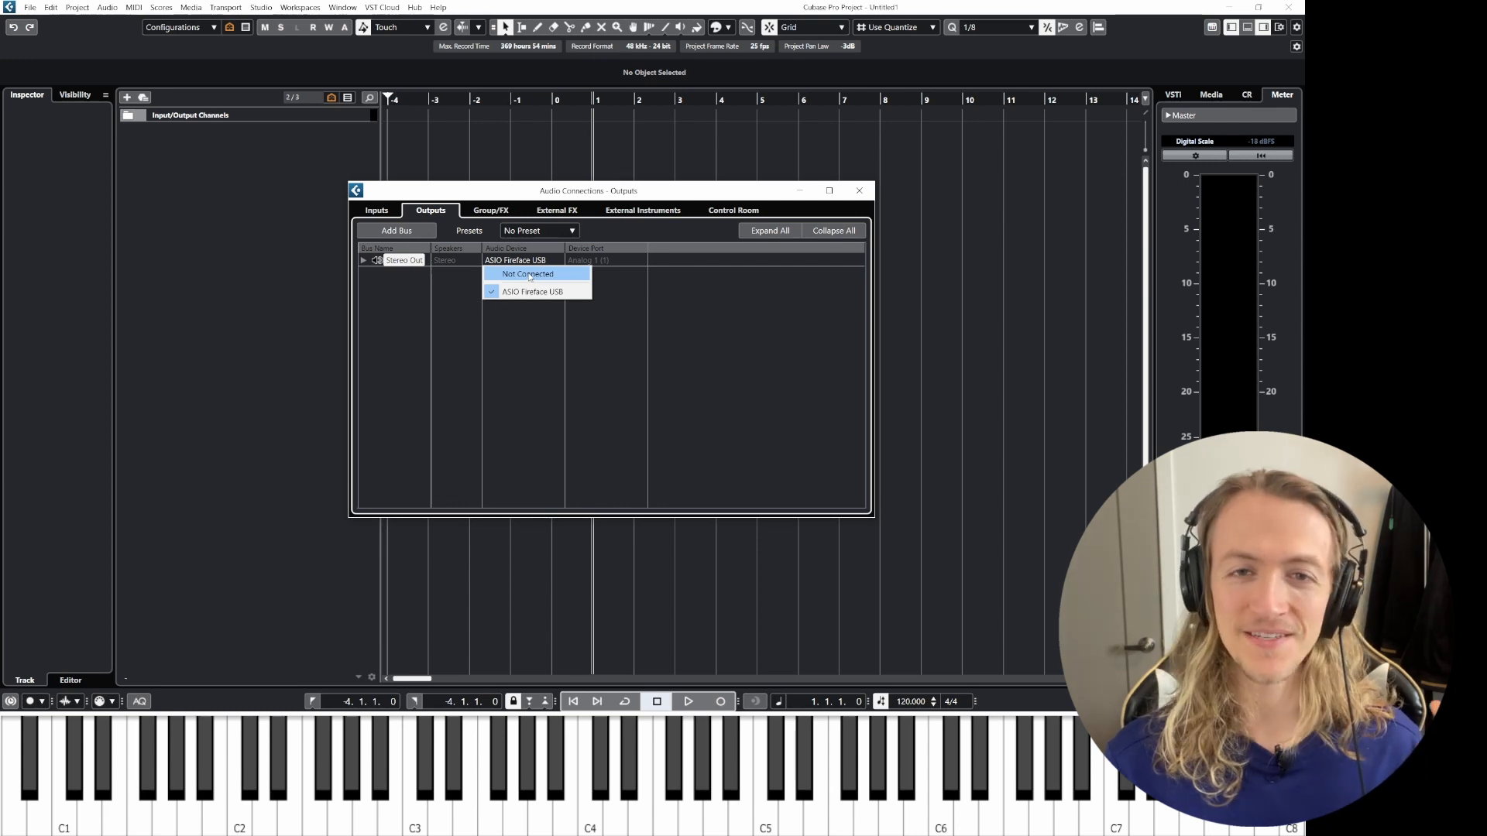
click(524, 316)
click(376, 210)
click(427, 214)
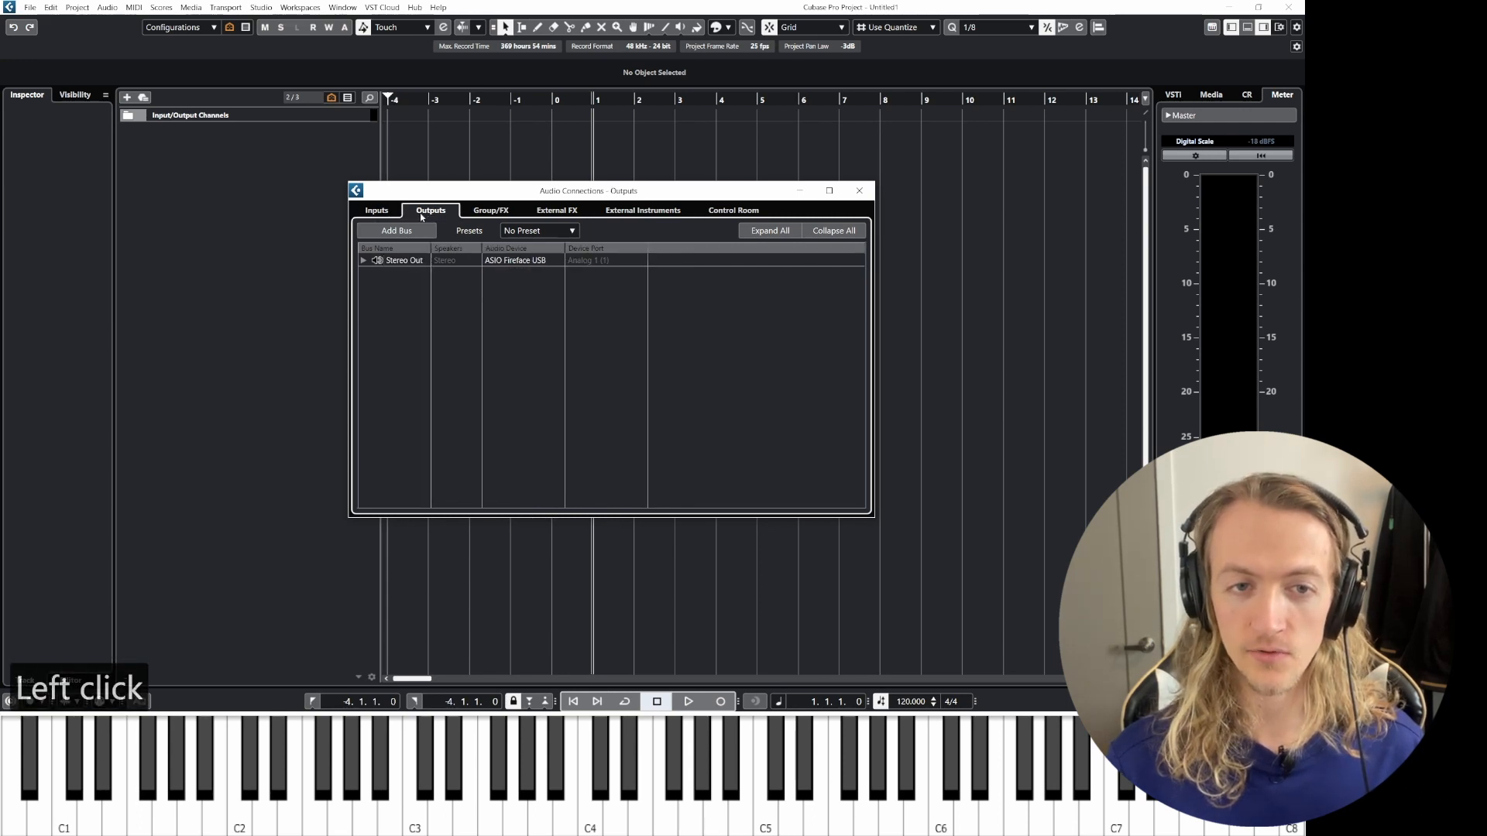
click(515, 260)
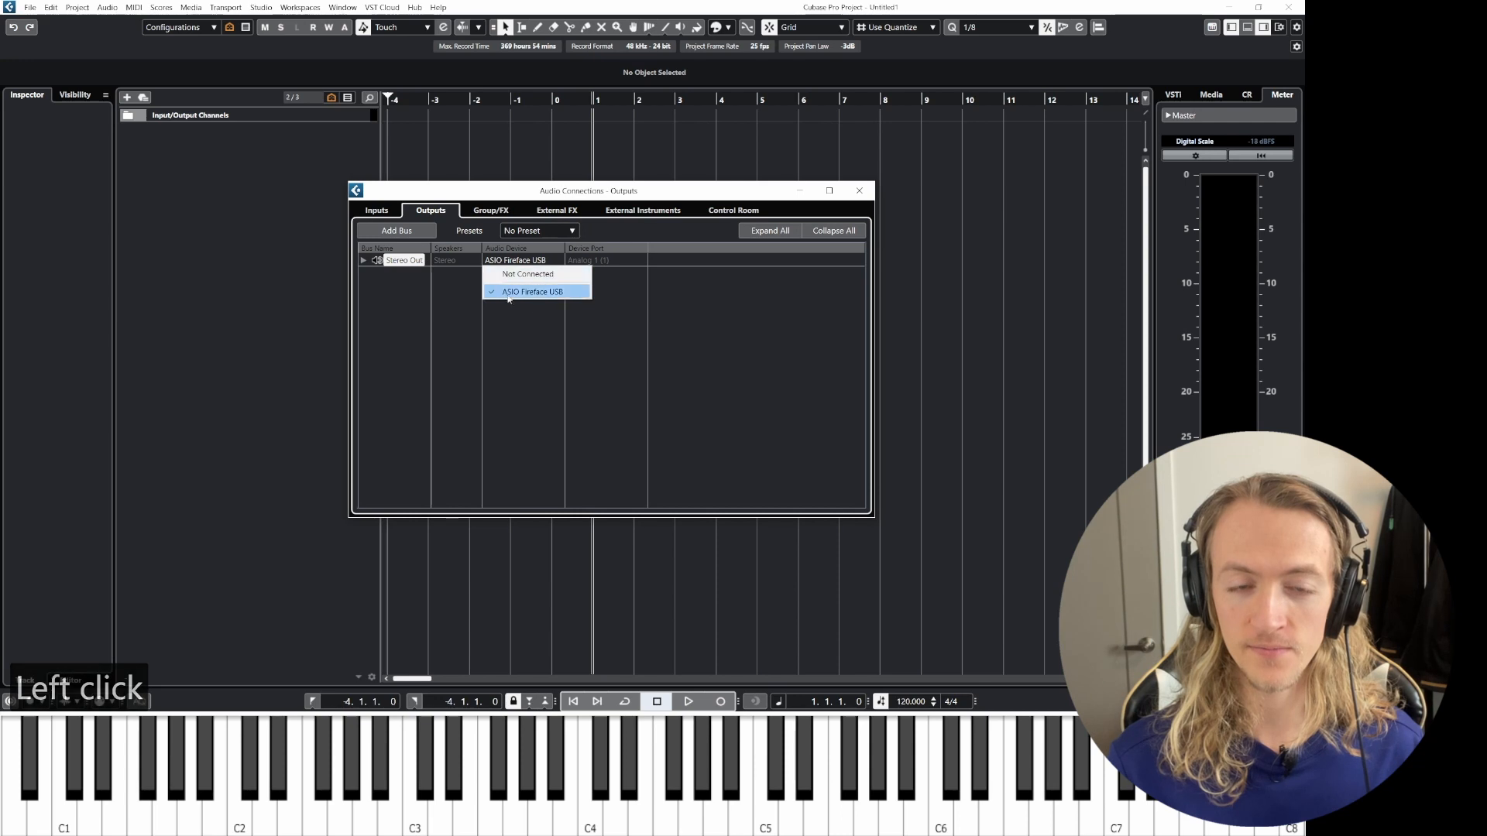
click(532, 323)
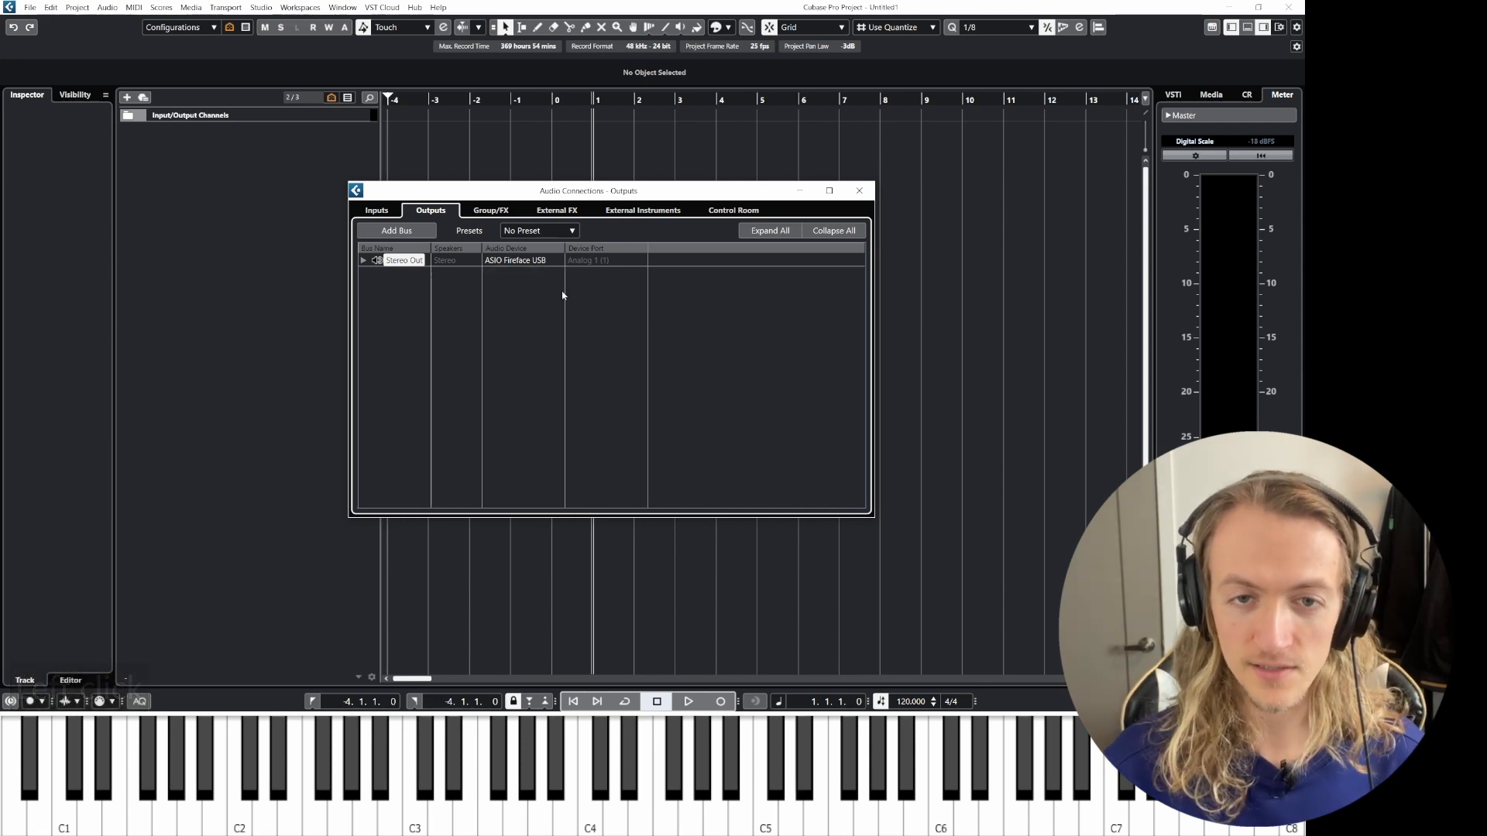
- View the Control Room connections, return to the input connections and close the audio connections window
click(731, 212)
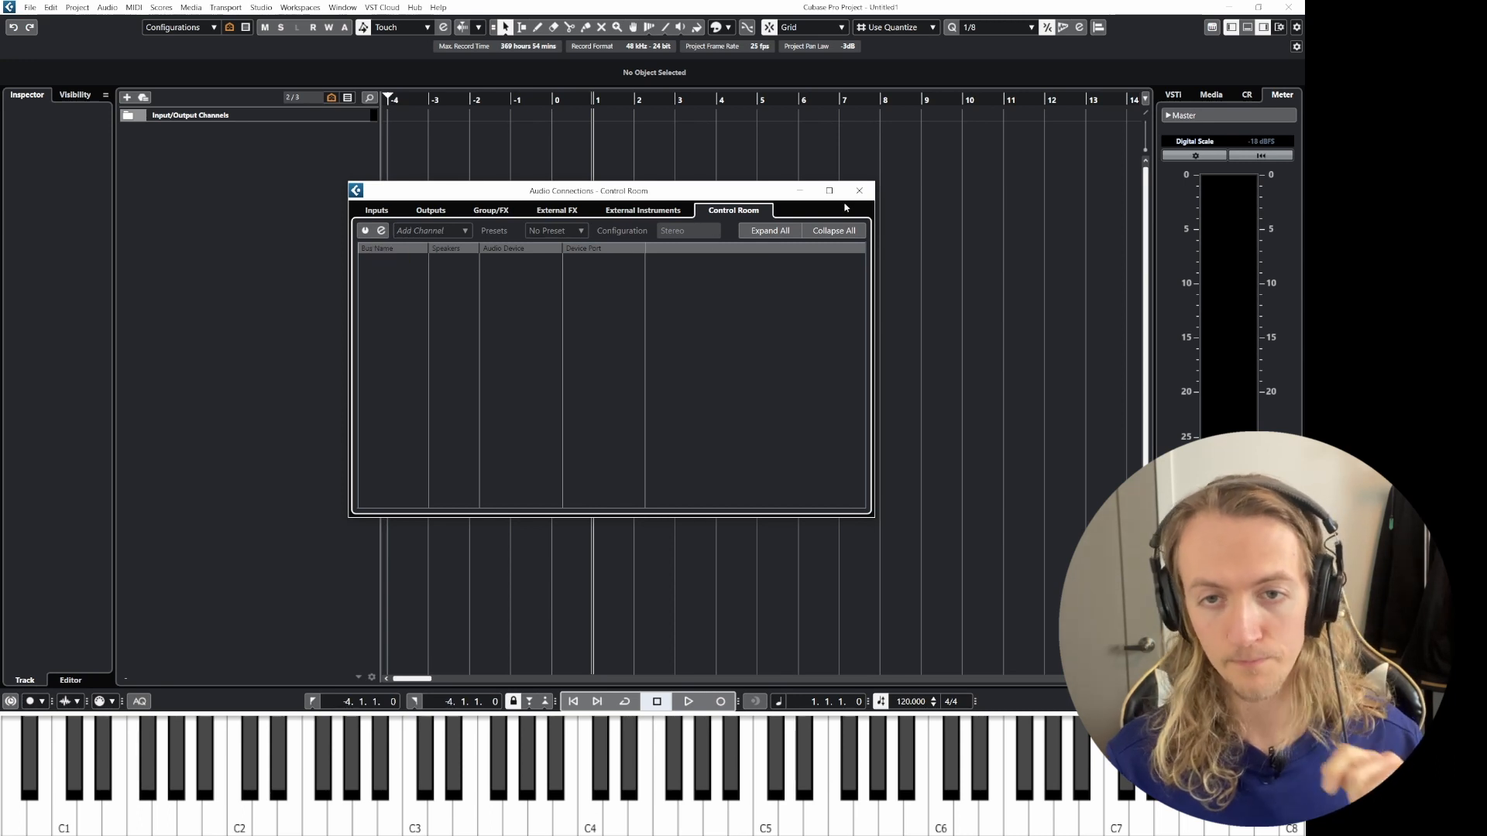
click(377, 210)
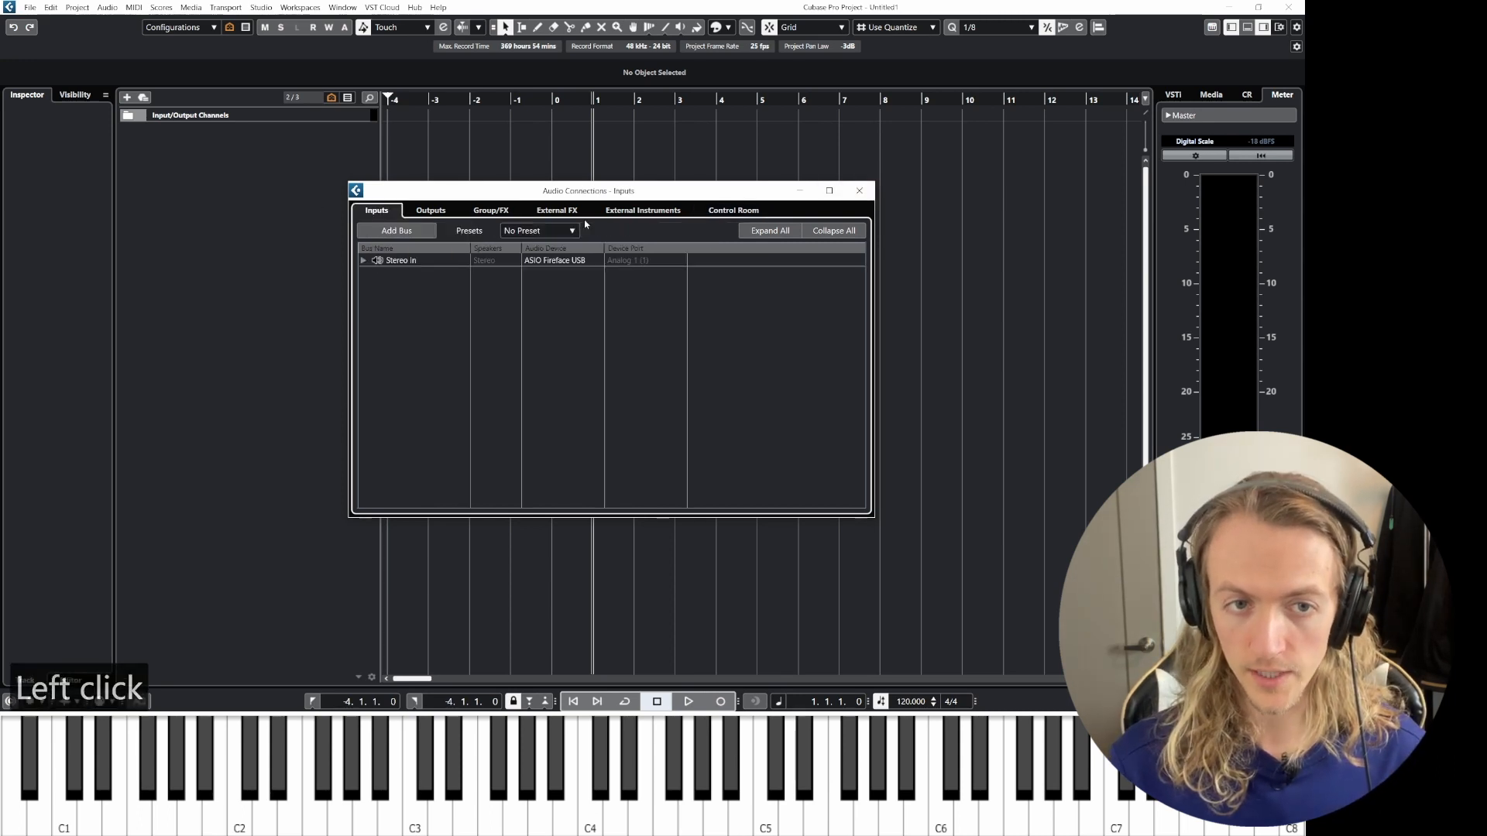
click(858, 191)
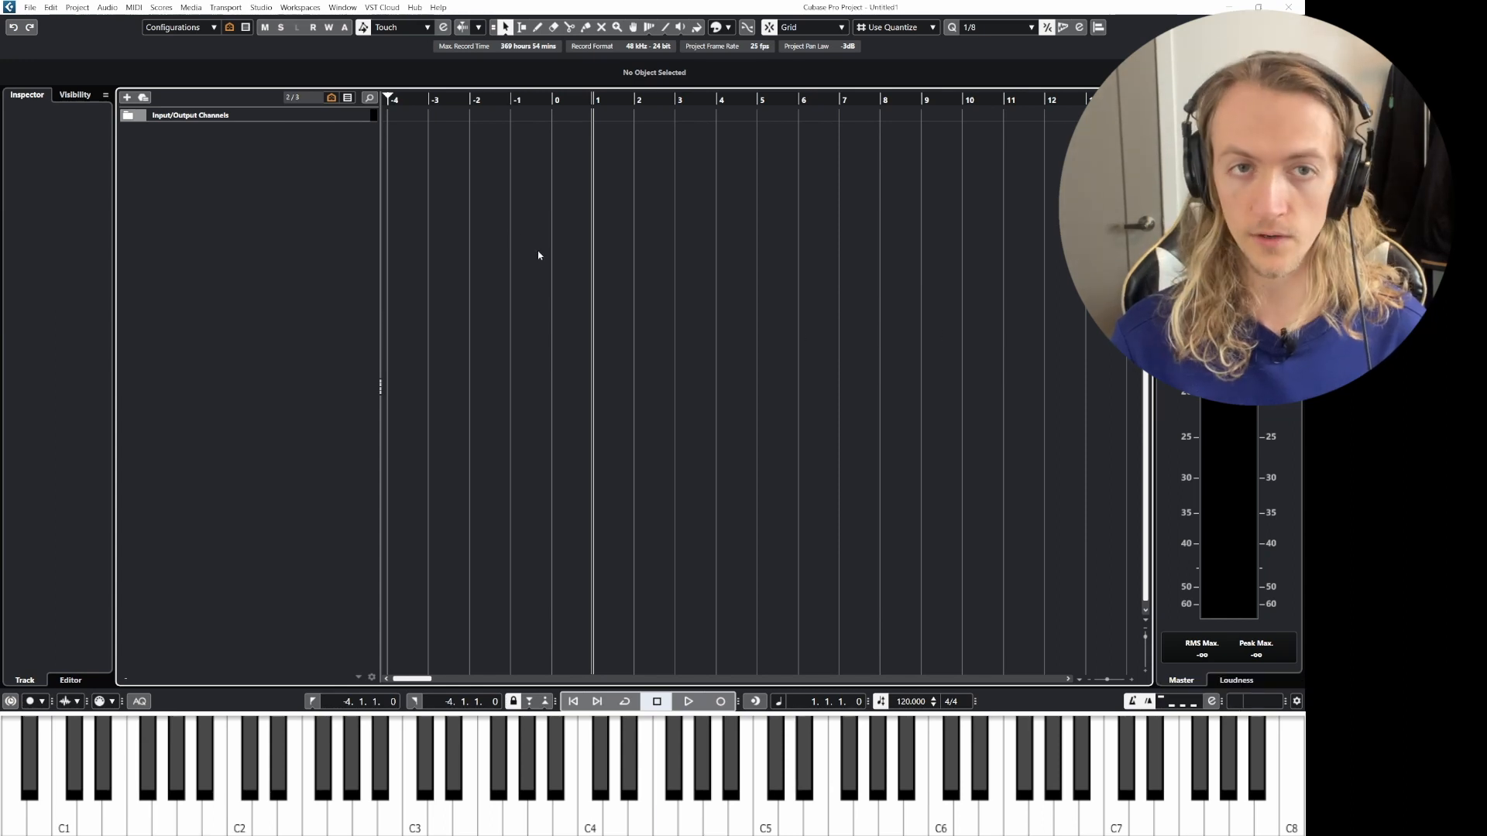
- Review the MIDI Port Setup in Studio Setup to check the available MIDI input devices, then close the dialog
click(261, 7)
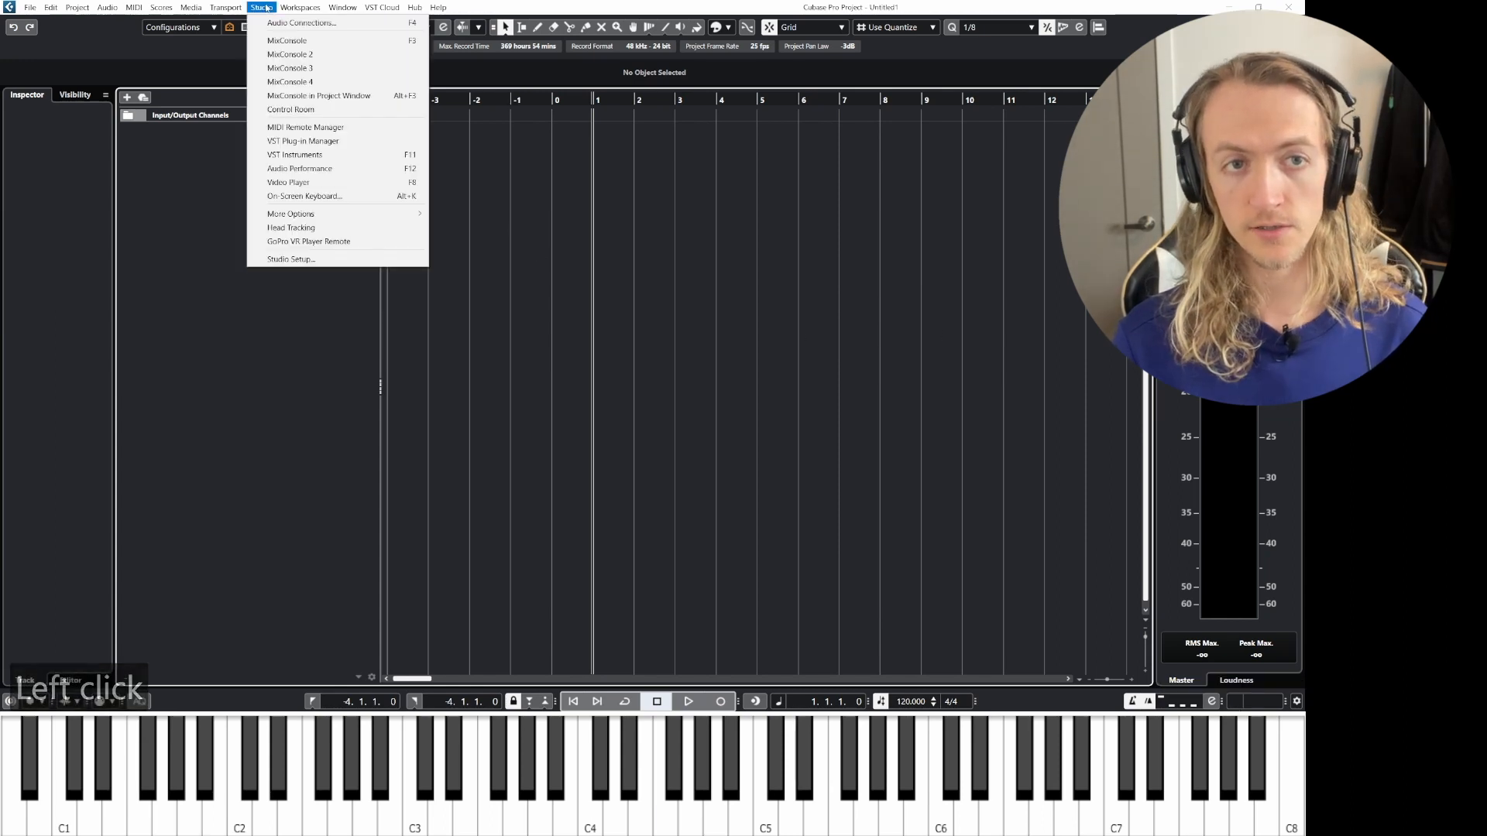
click(314, 262)
click(505, 332)
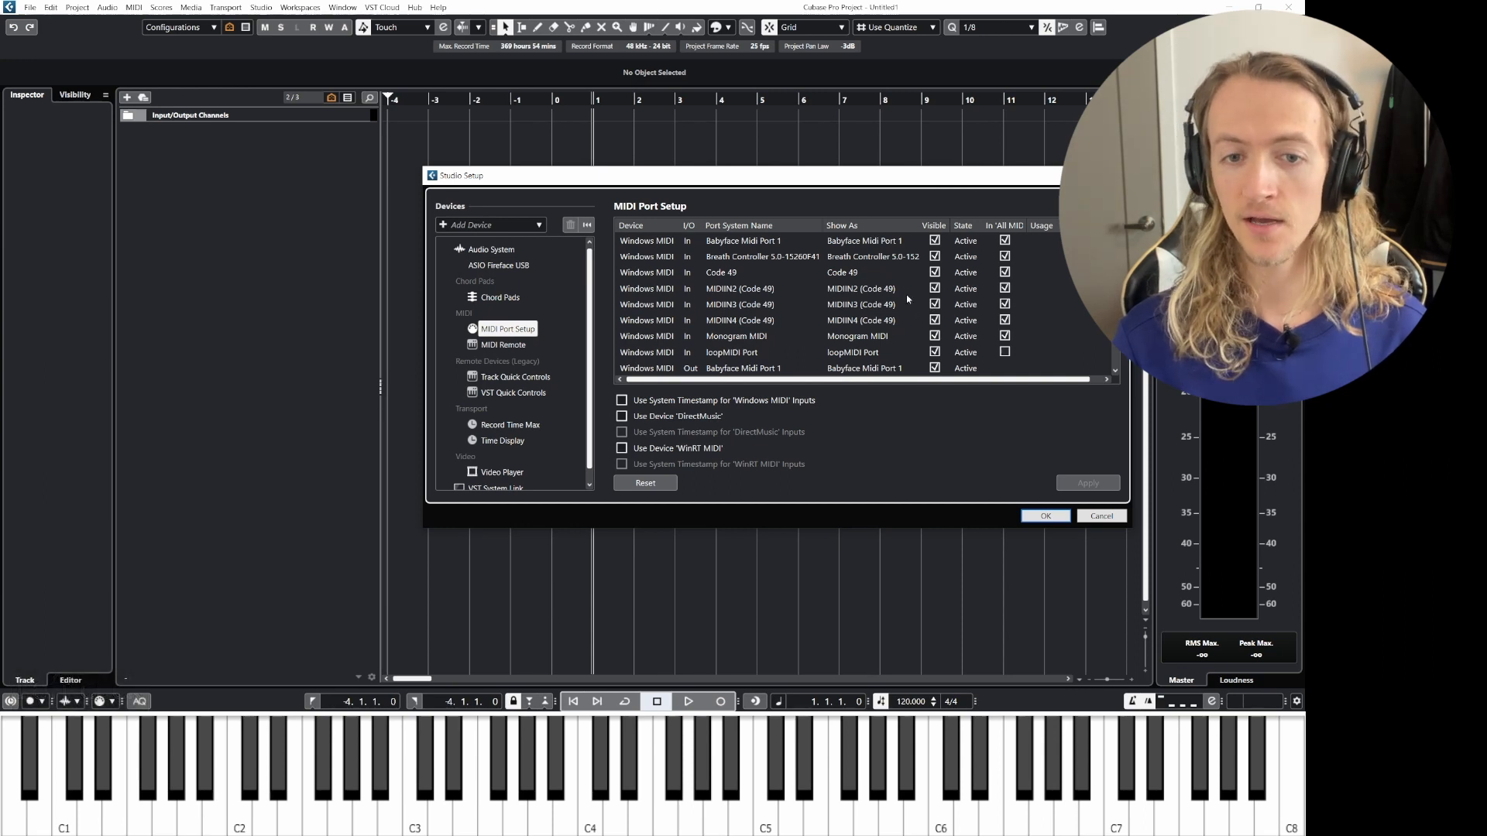
click(1061, 518)
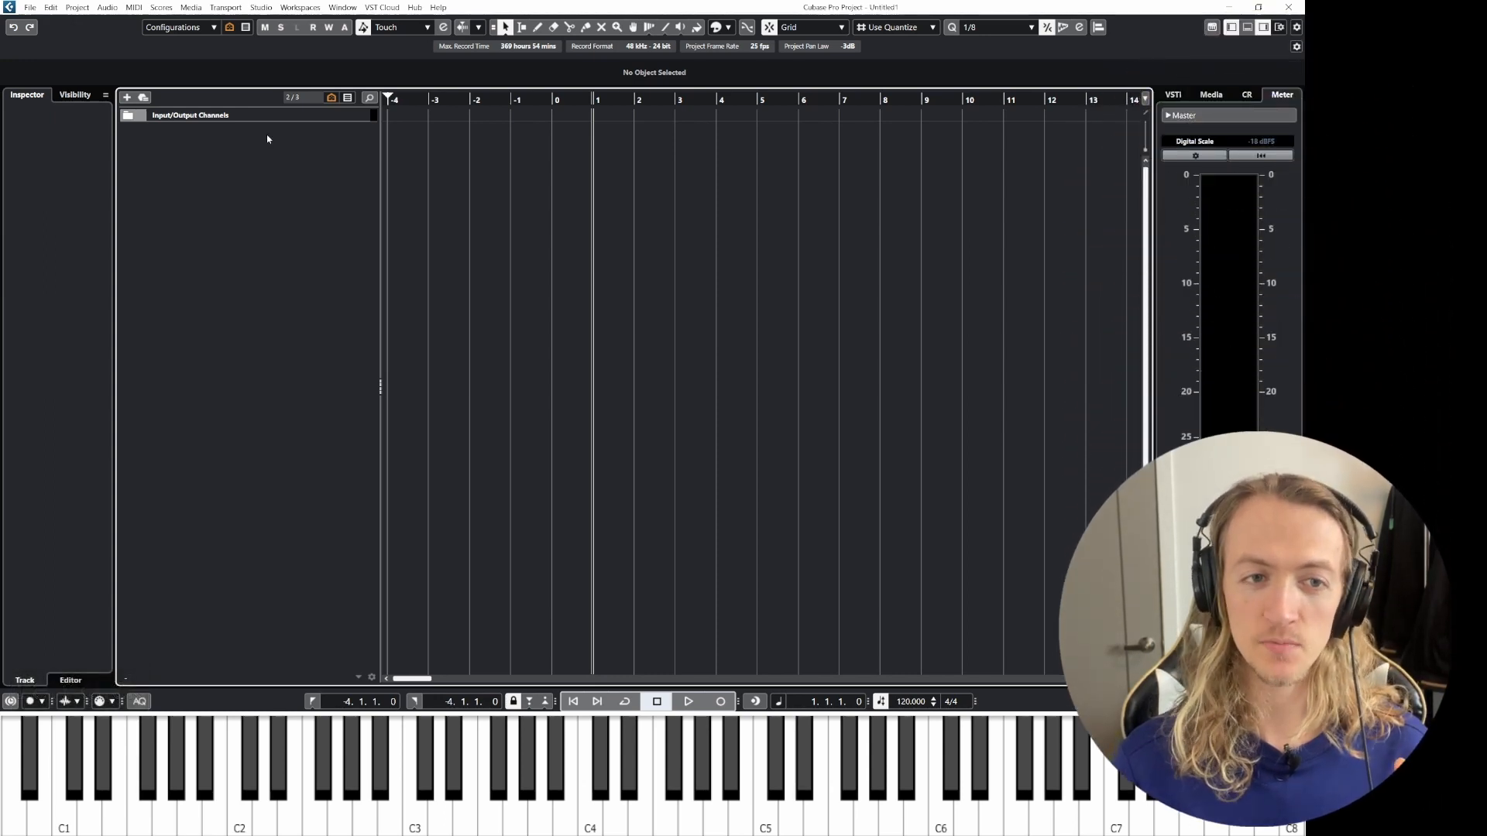
- Add an instrument track named "Drums" that uses Groove Agent SE
right_click(228, 169)
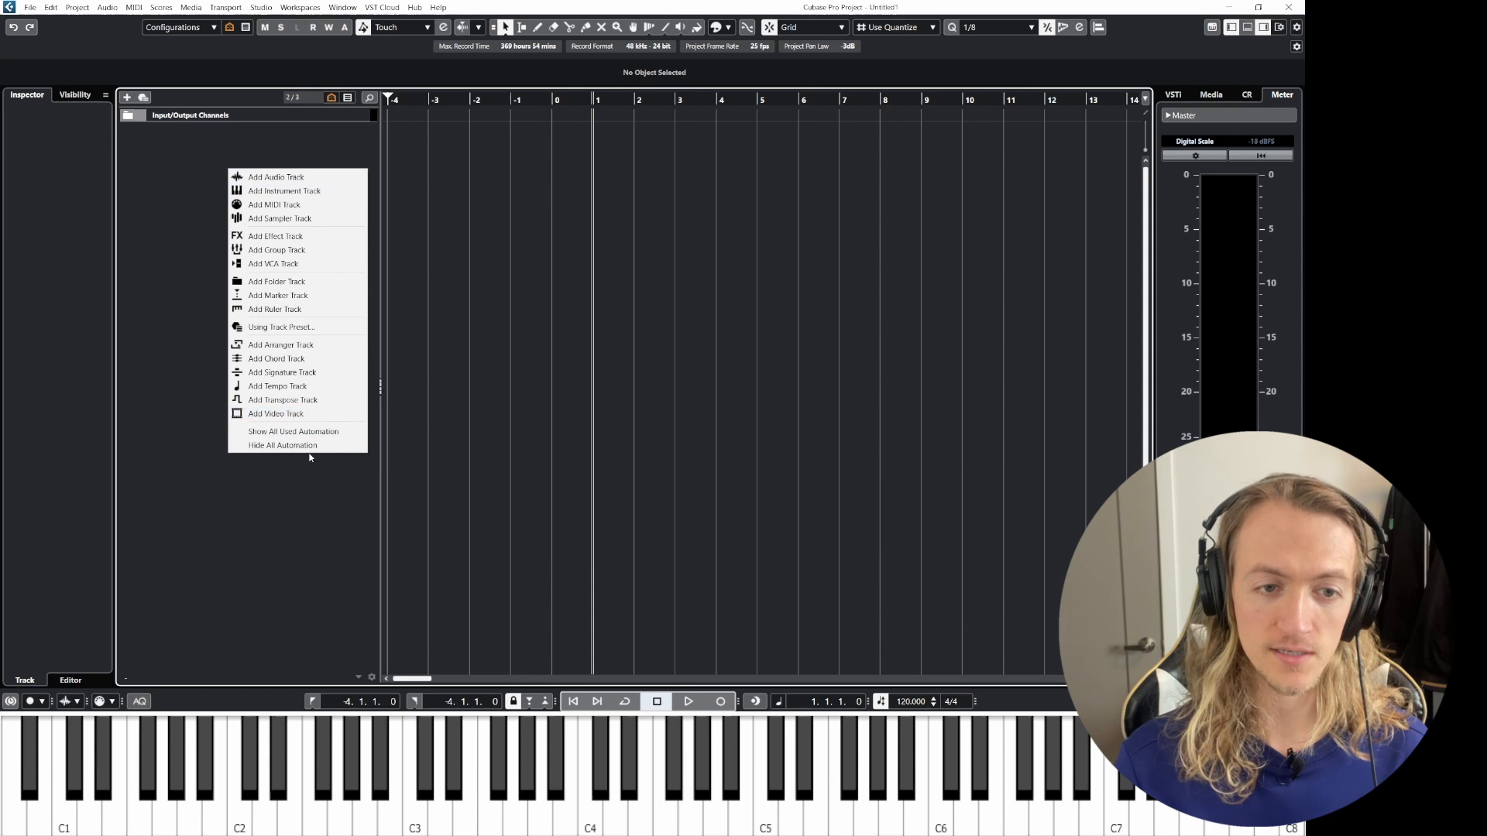
click(302, 191)
click(503, 354)
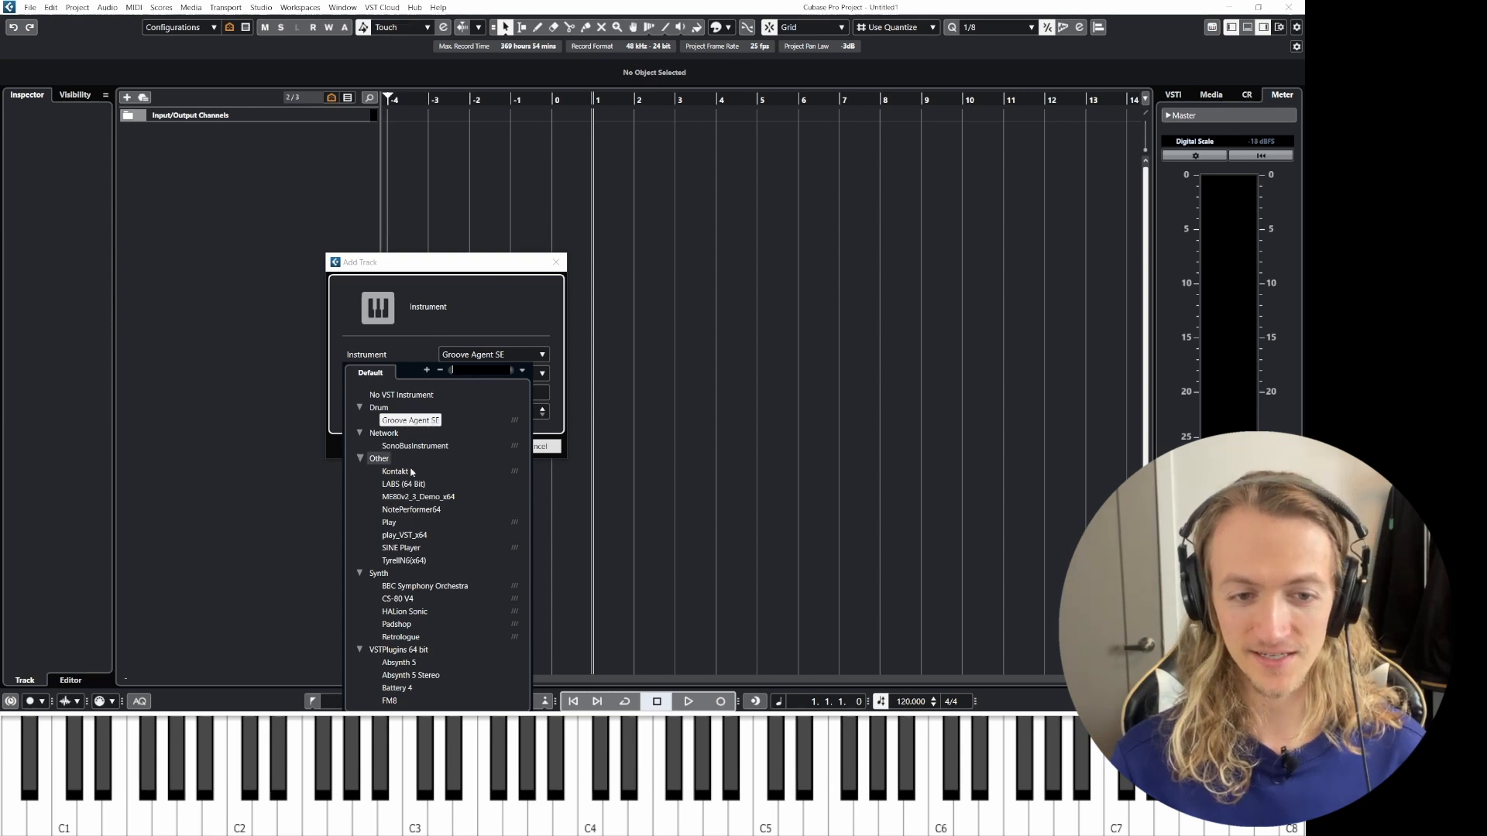
click(410, 420)
click(465, 393)
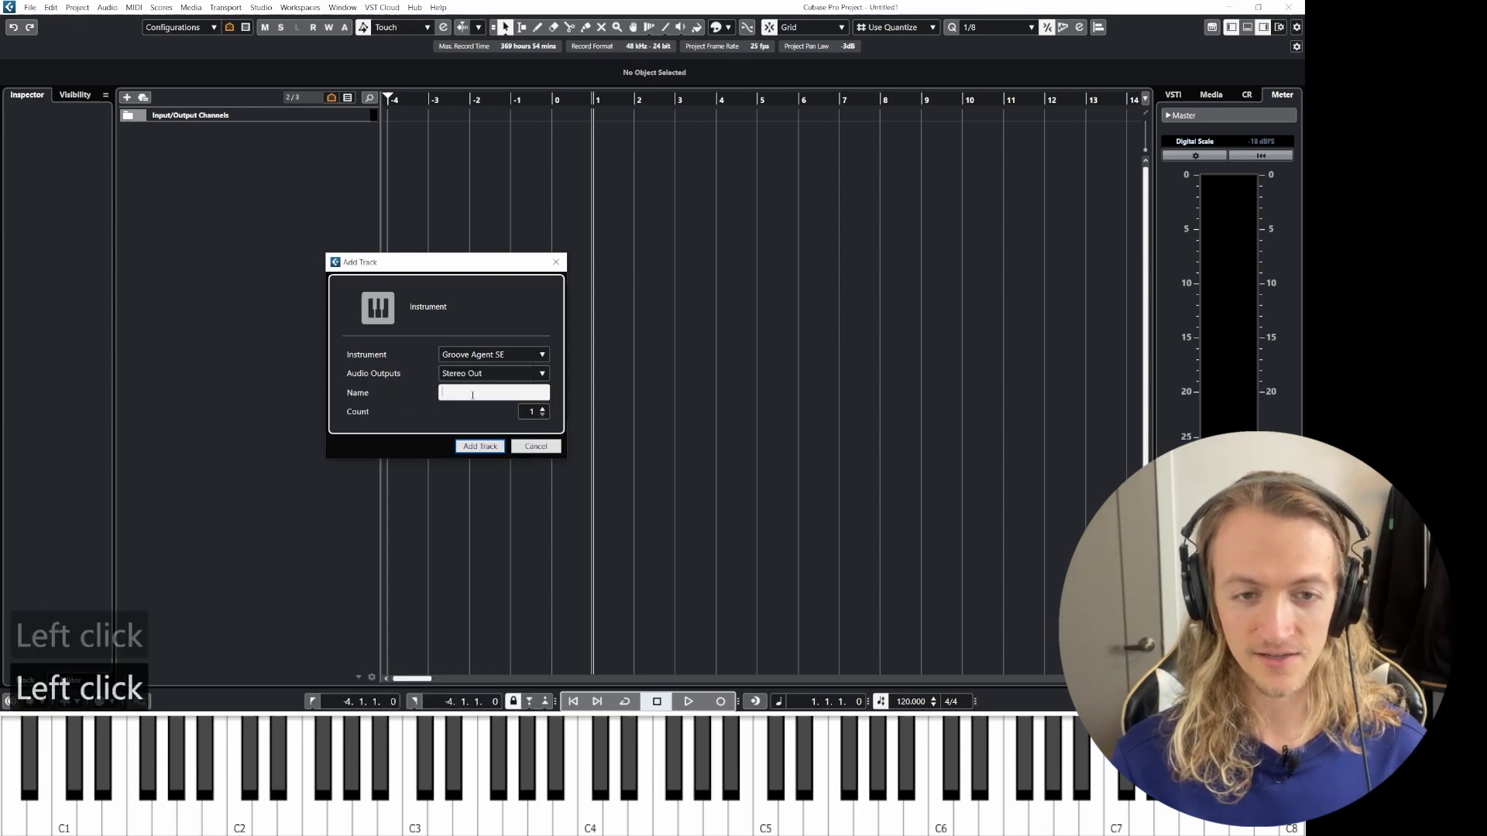
text(Drums)
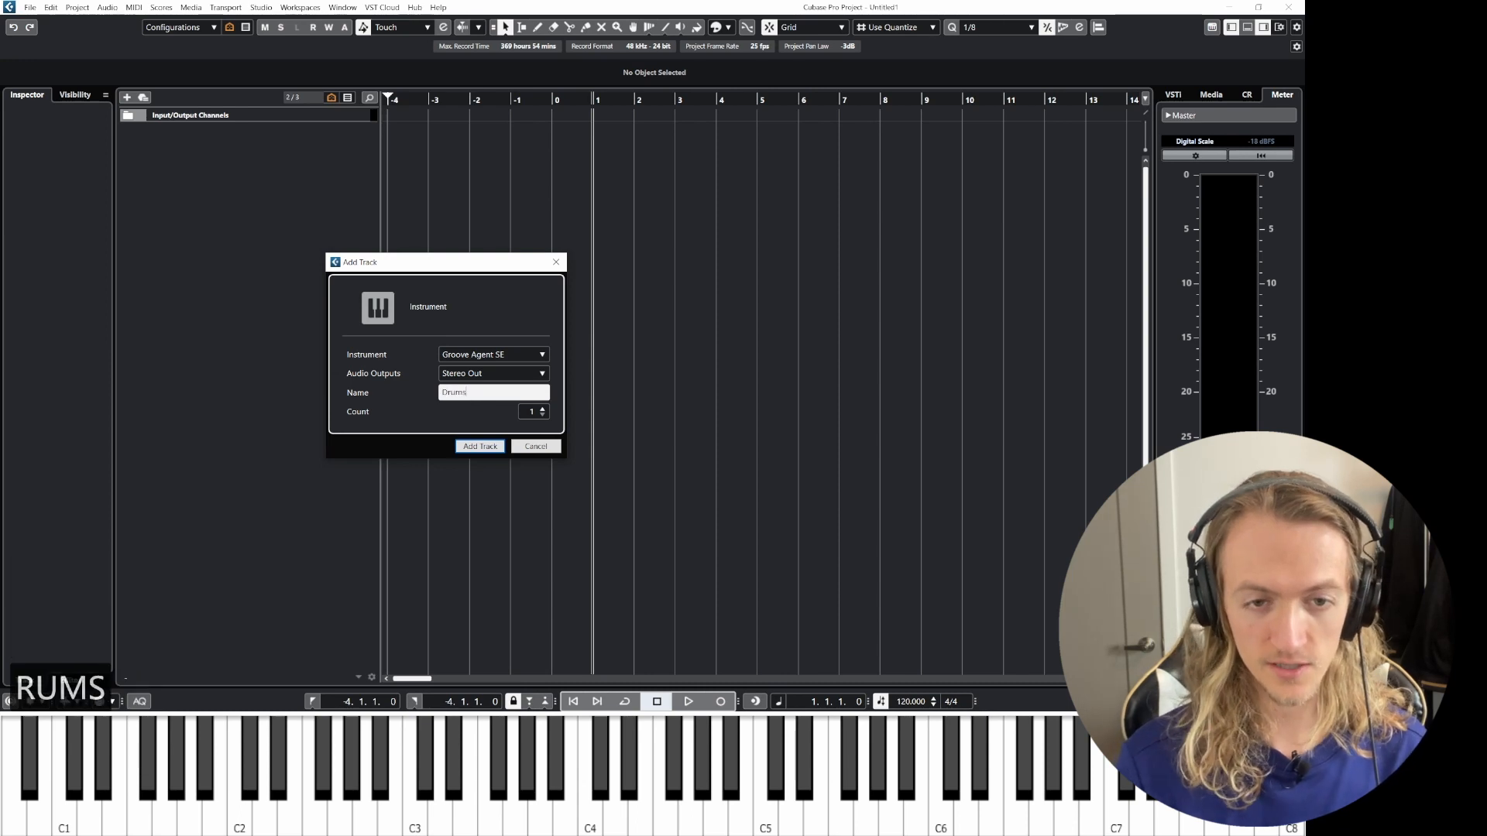
click(467, 445)
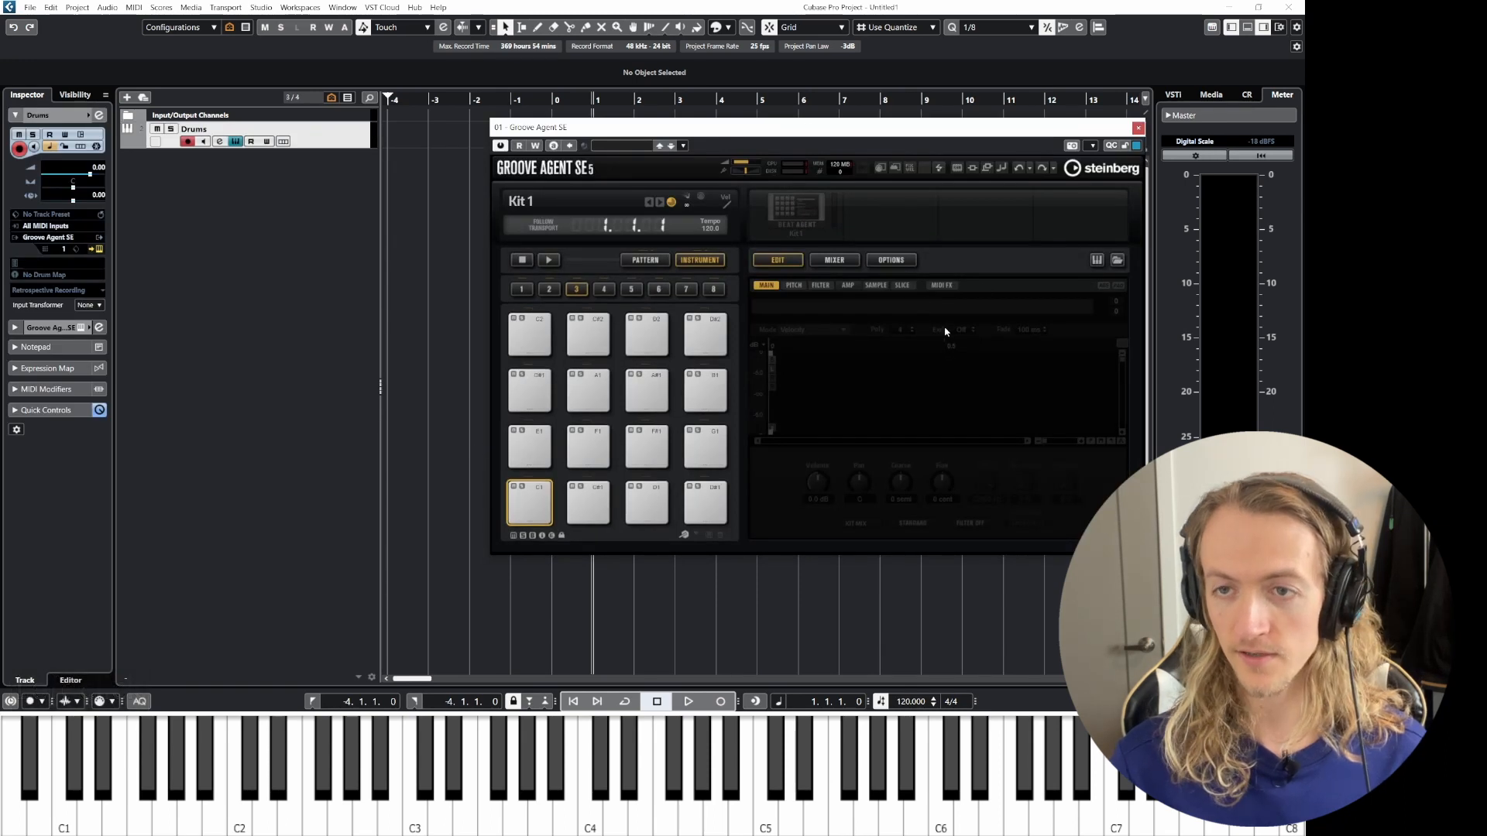
- Move the Groove Agent SE window slightly towards the track list and toggle the Drums track's record enable off and on
drag(880, 134, 840, 124)
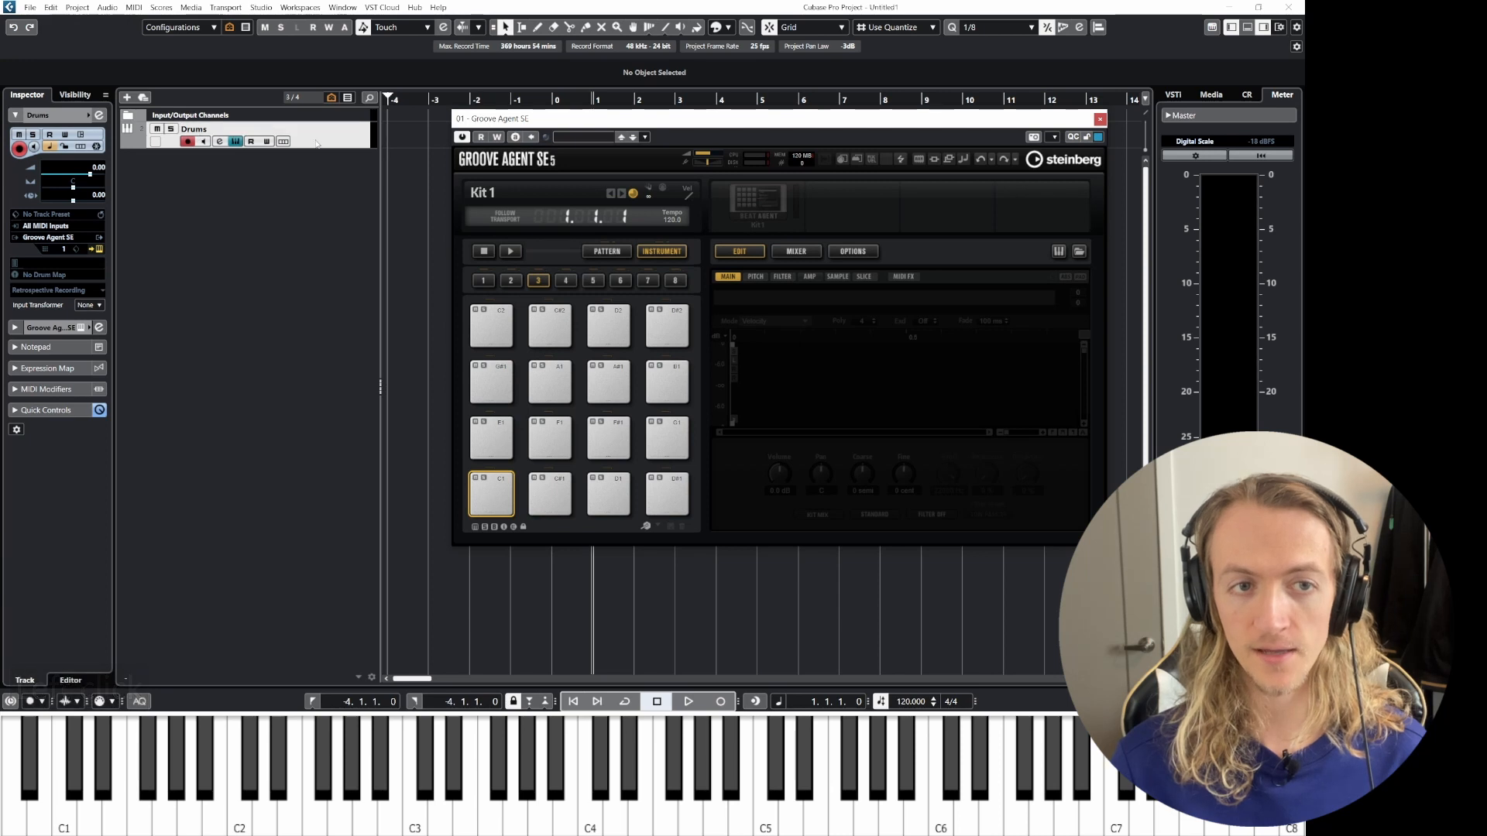
click(188, 143)
click(190, 144)
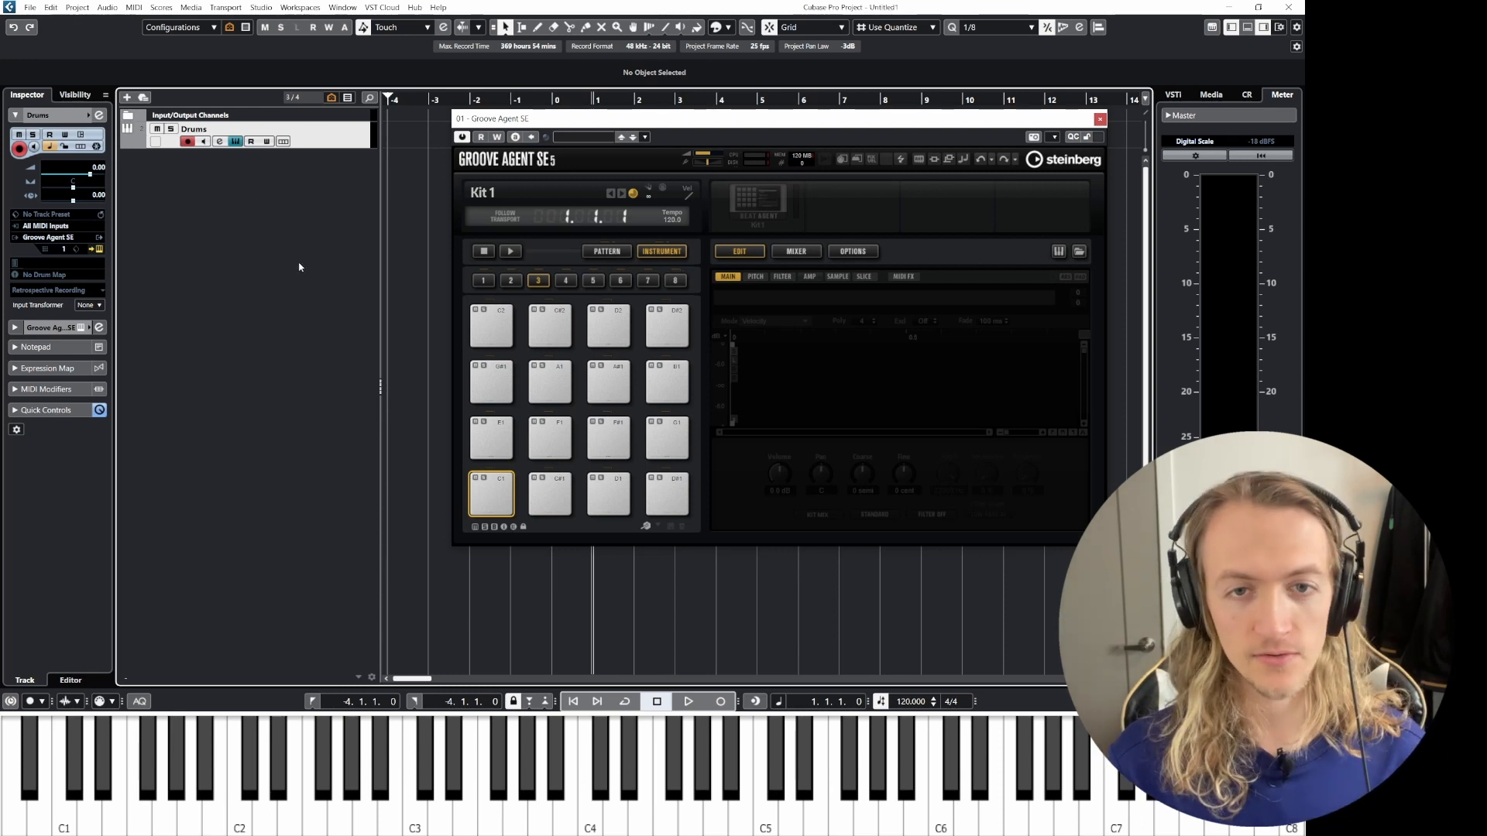
click(324, 310)
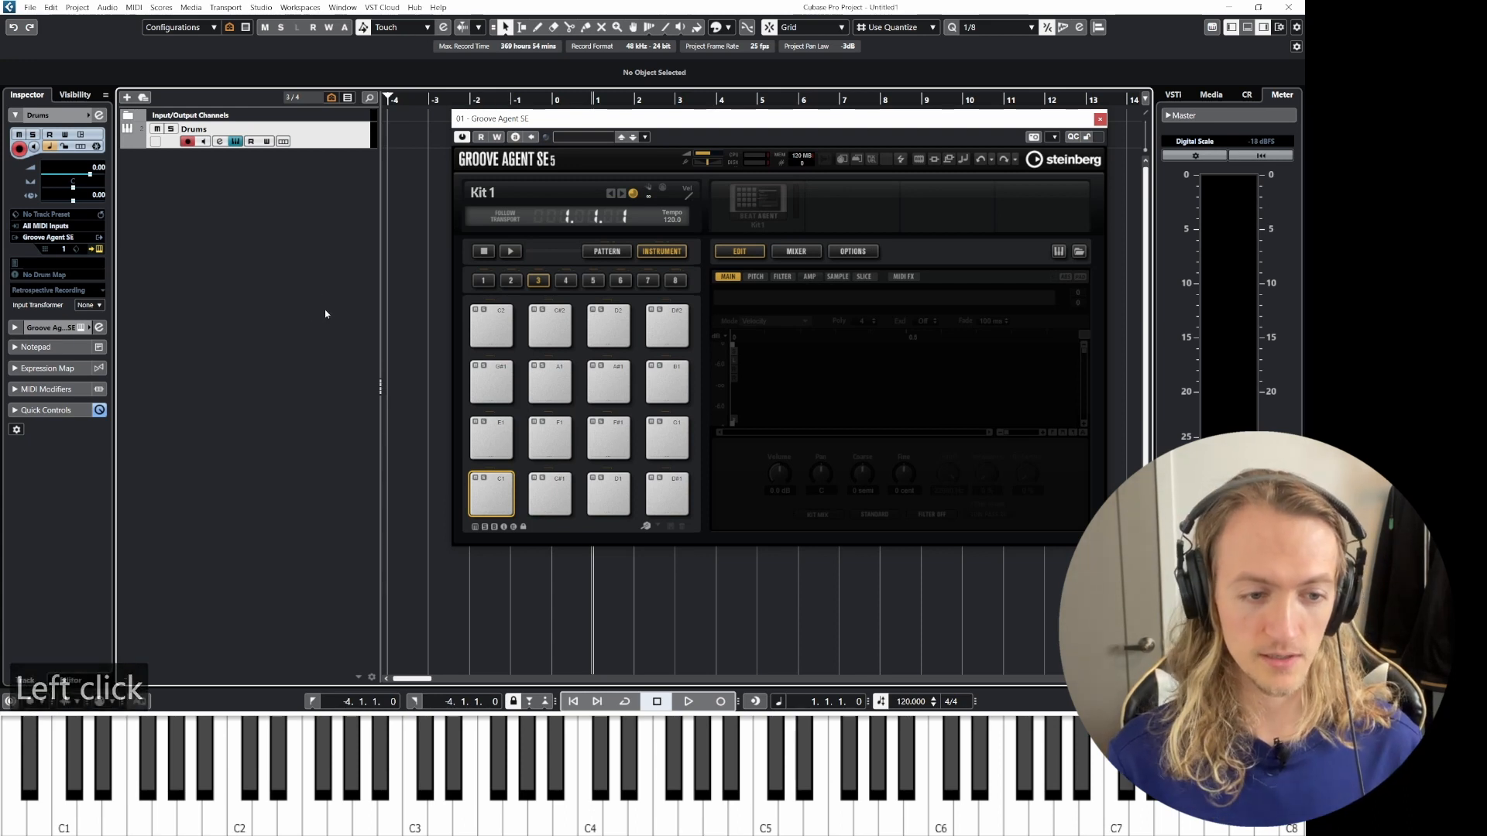
click(355, 295)
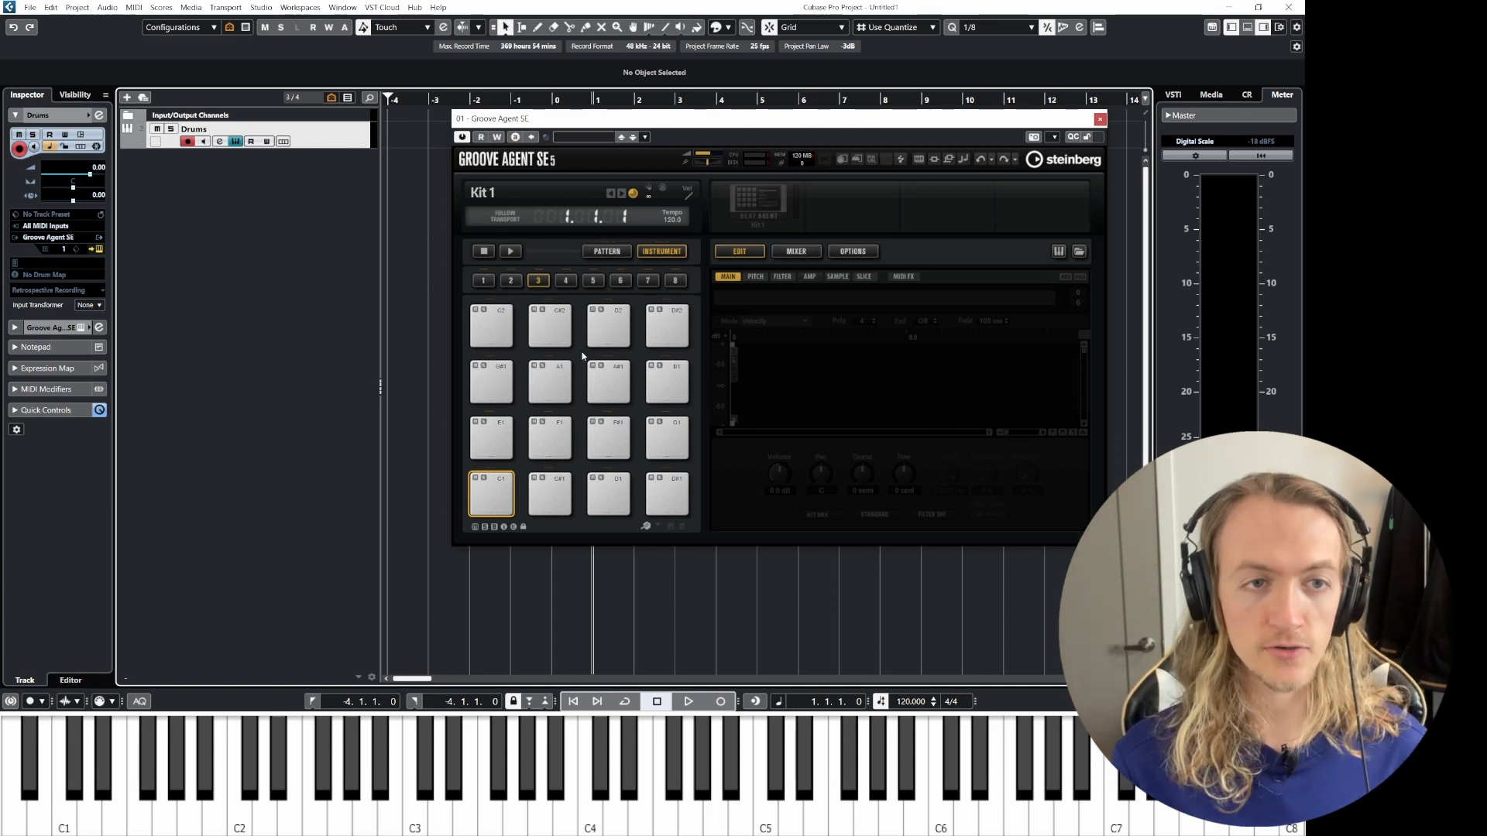
- Browse Groove Agent SE presets, keeping the AM Signature Drums content set filter and clearing the Pop/Rock sub style filter
click(317, 143)
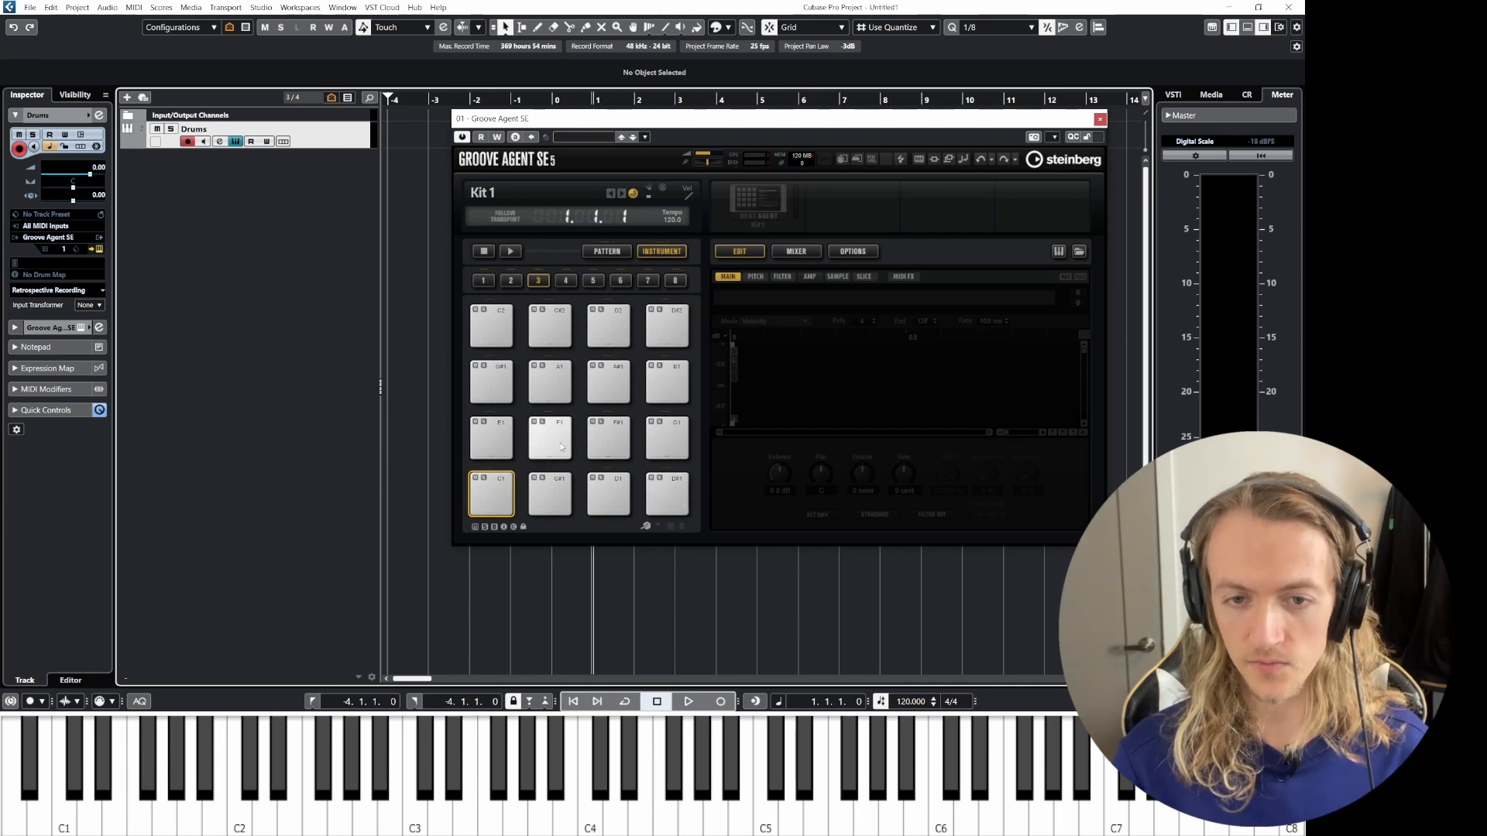
click(587, 140)
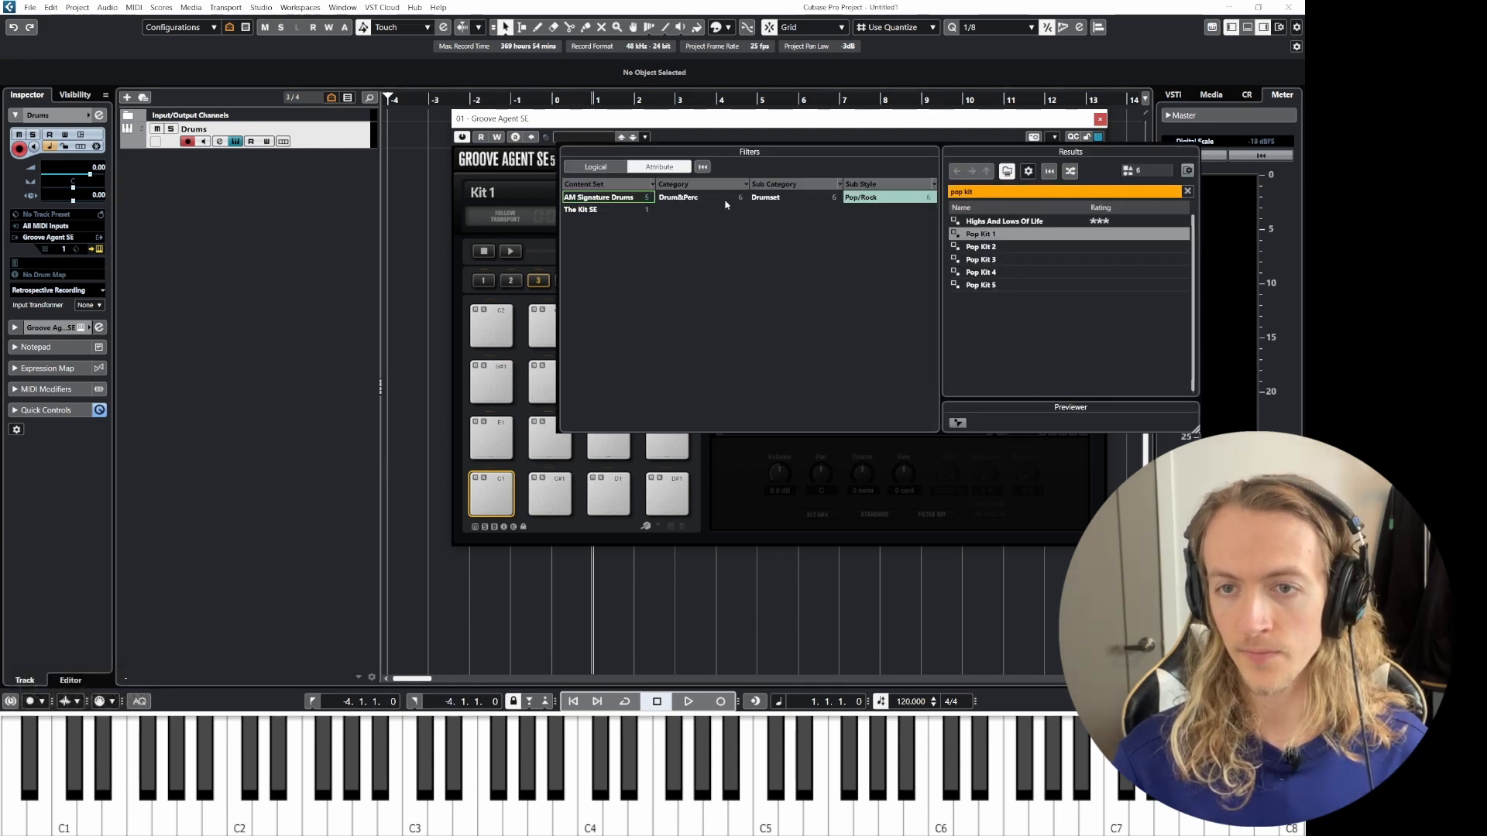
click(633, 197)
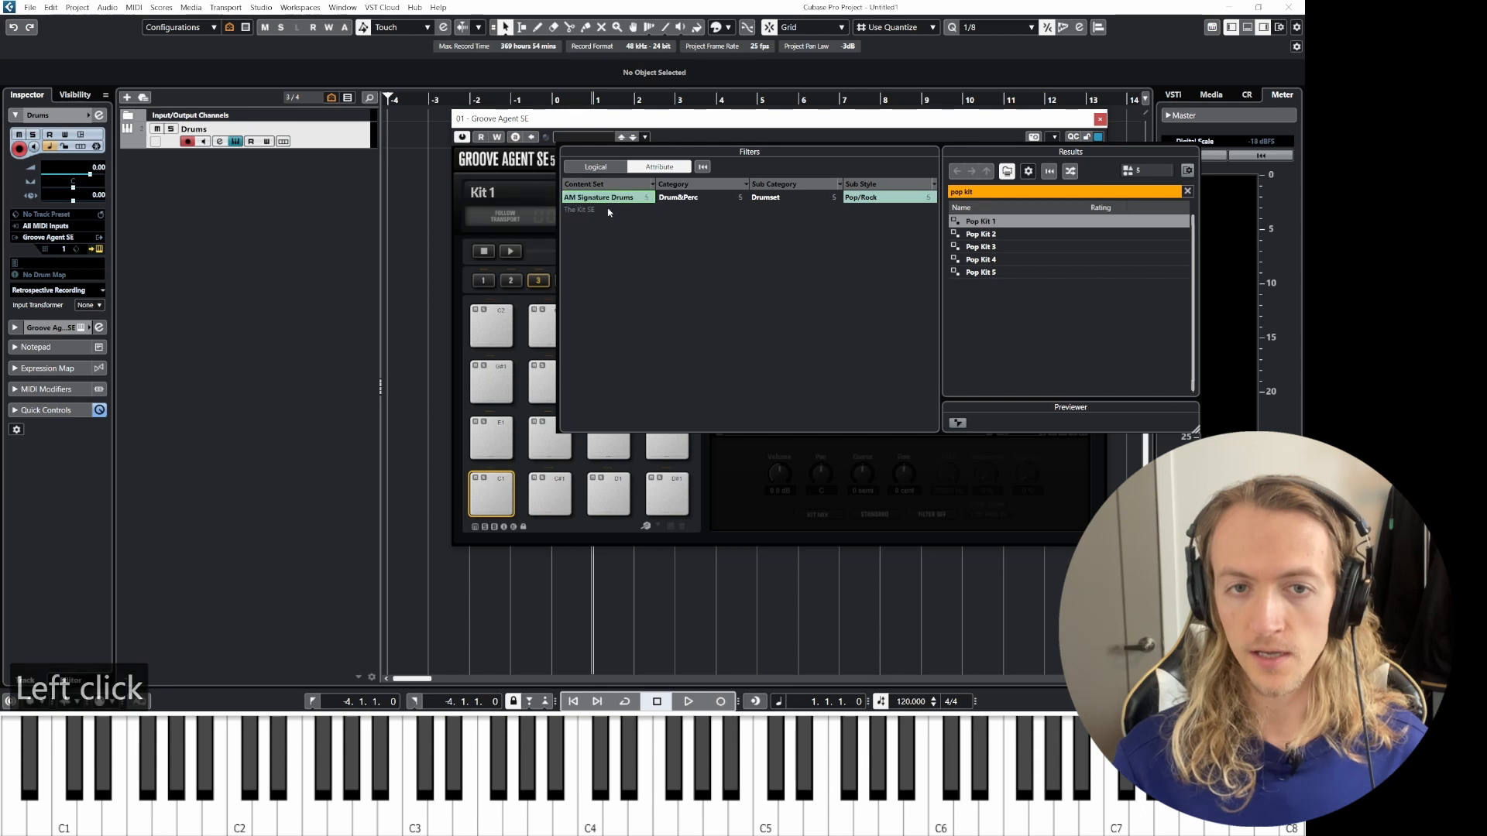
click(862, 198)
click(862, 198)
click(619, 198)
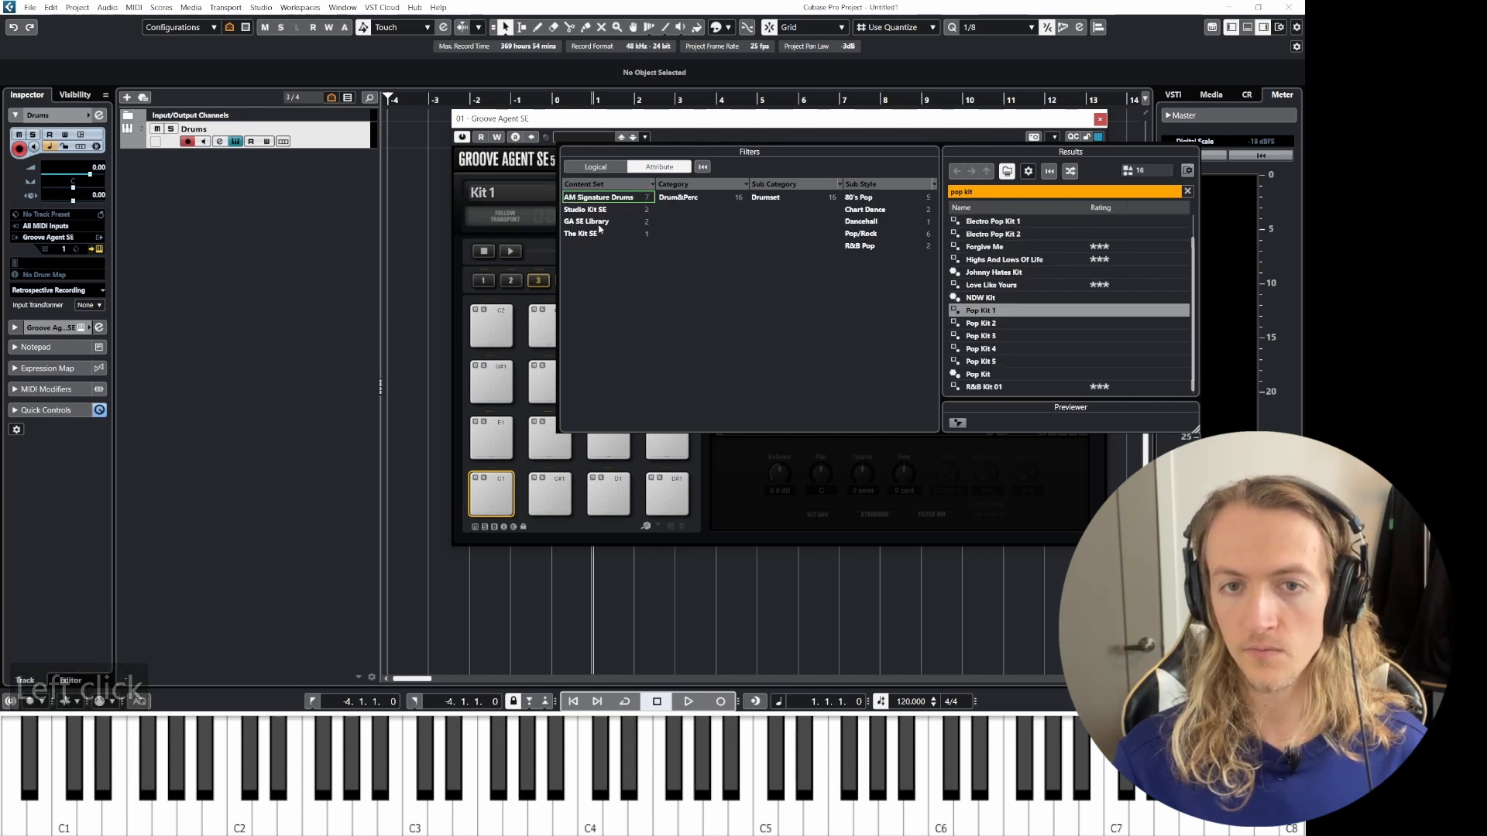
click(602, 198)
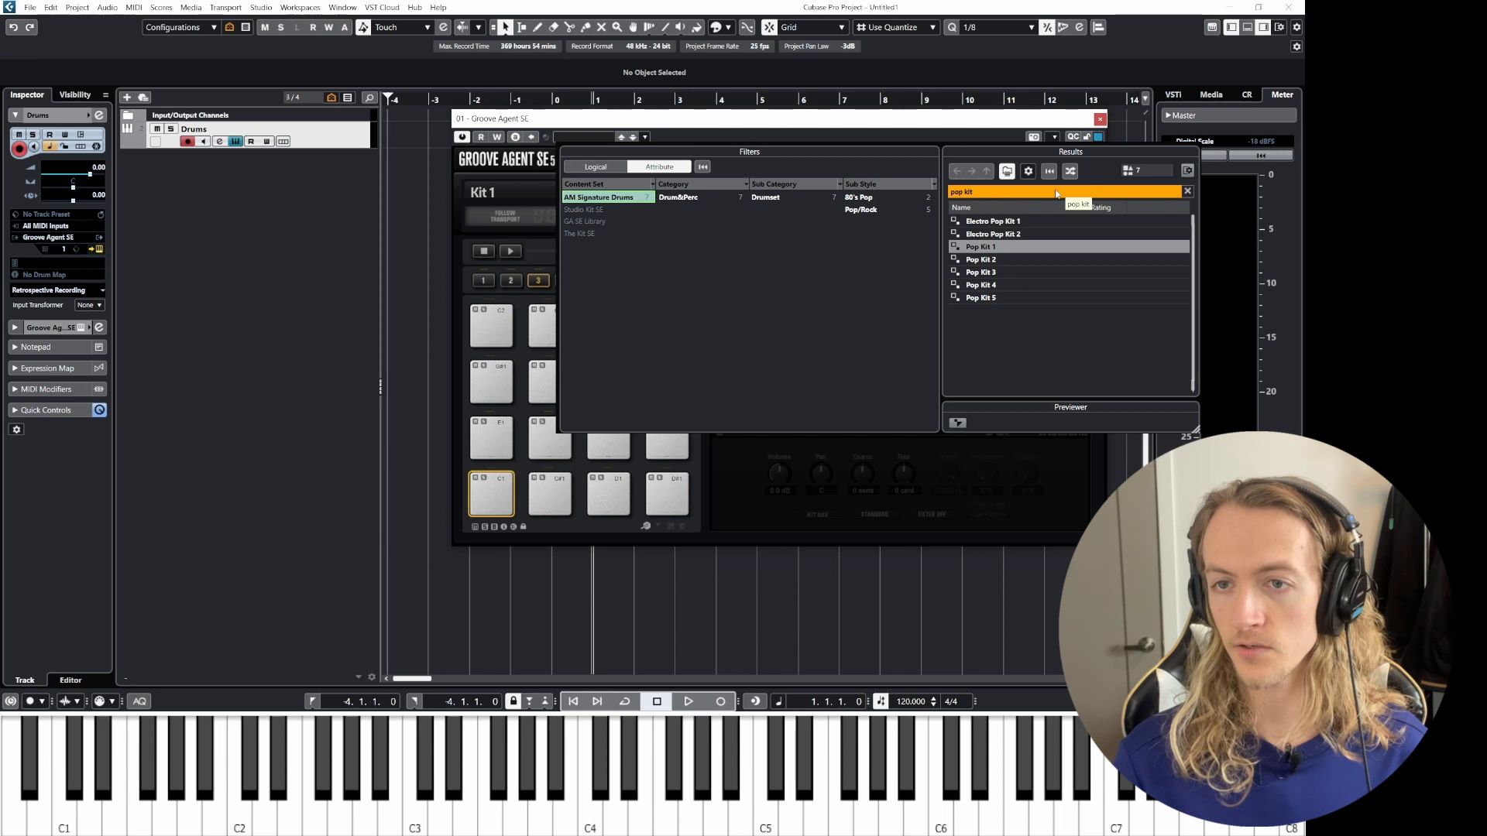
- Look through the unfiltered AM Signature Drums kits, search them for "pop" and load Pop Kit 1
click(1187, 191)
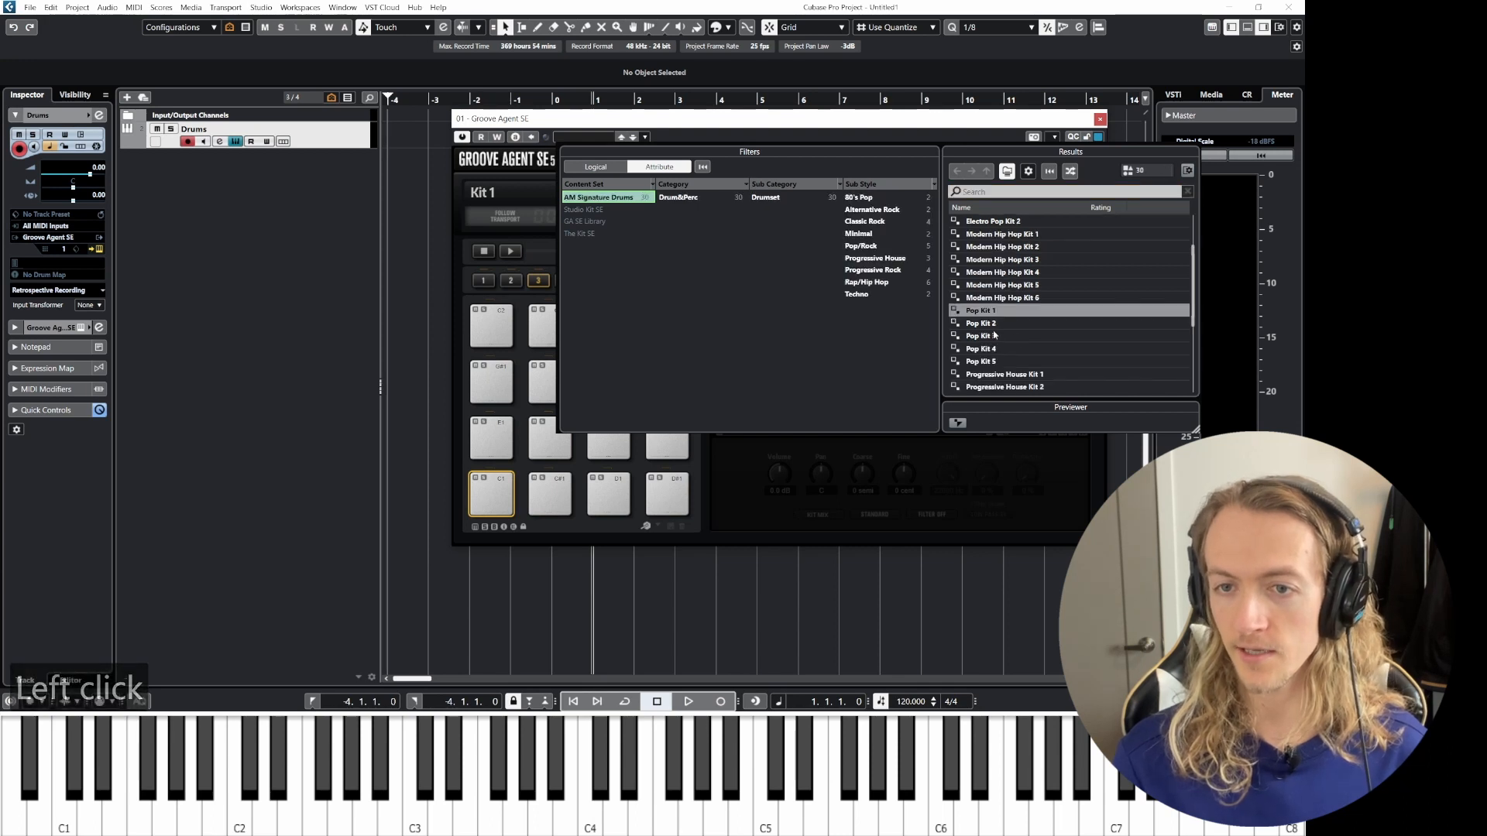
scroll(995, 340, down, 5)
scroll(1010, 310, up, 6)
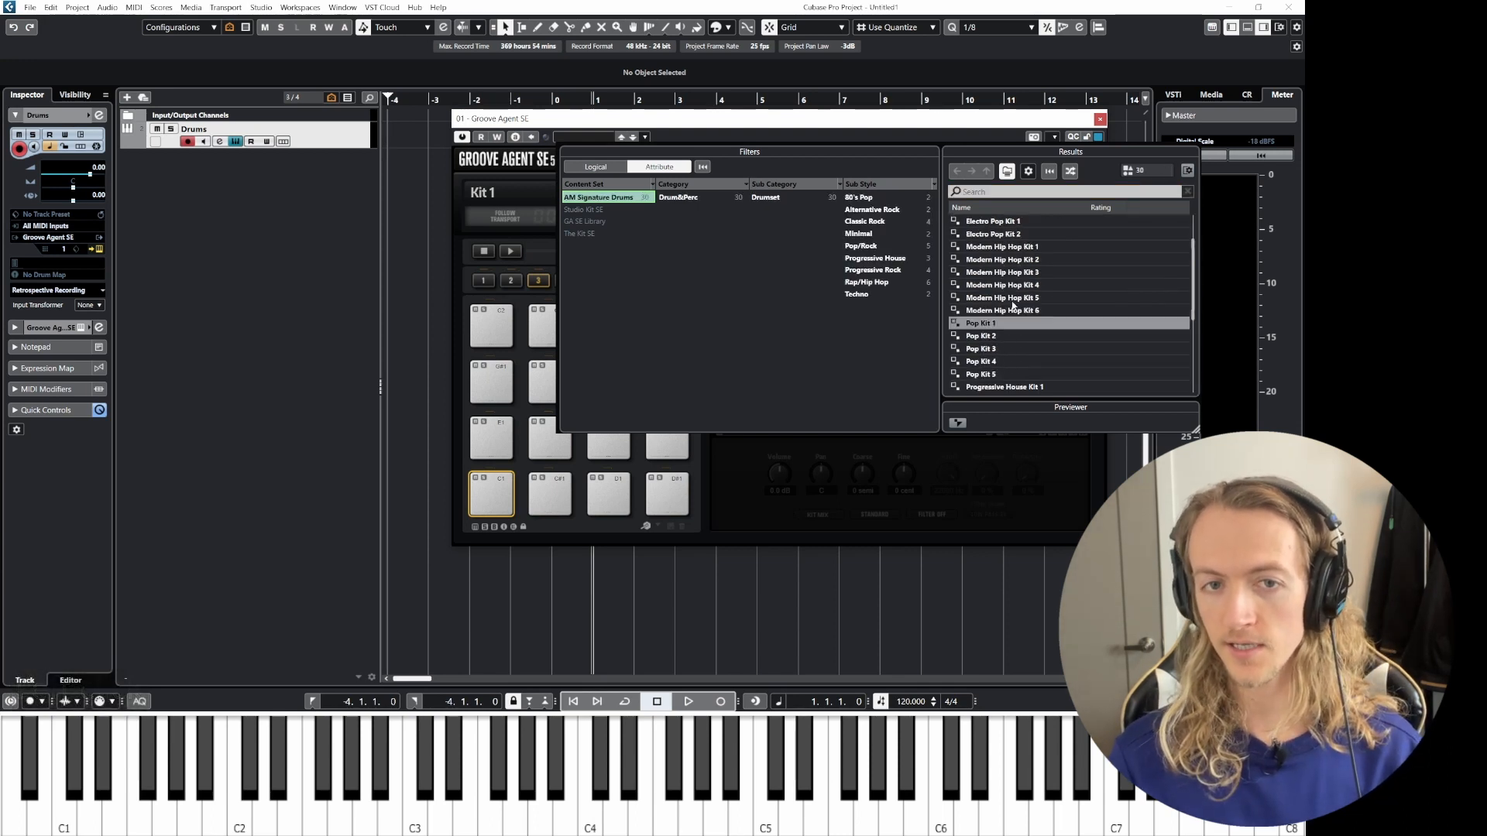
scroll(1013, 306, up, 2)
scroll(991, 226, down, 8)
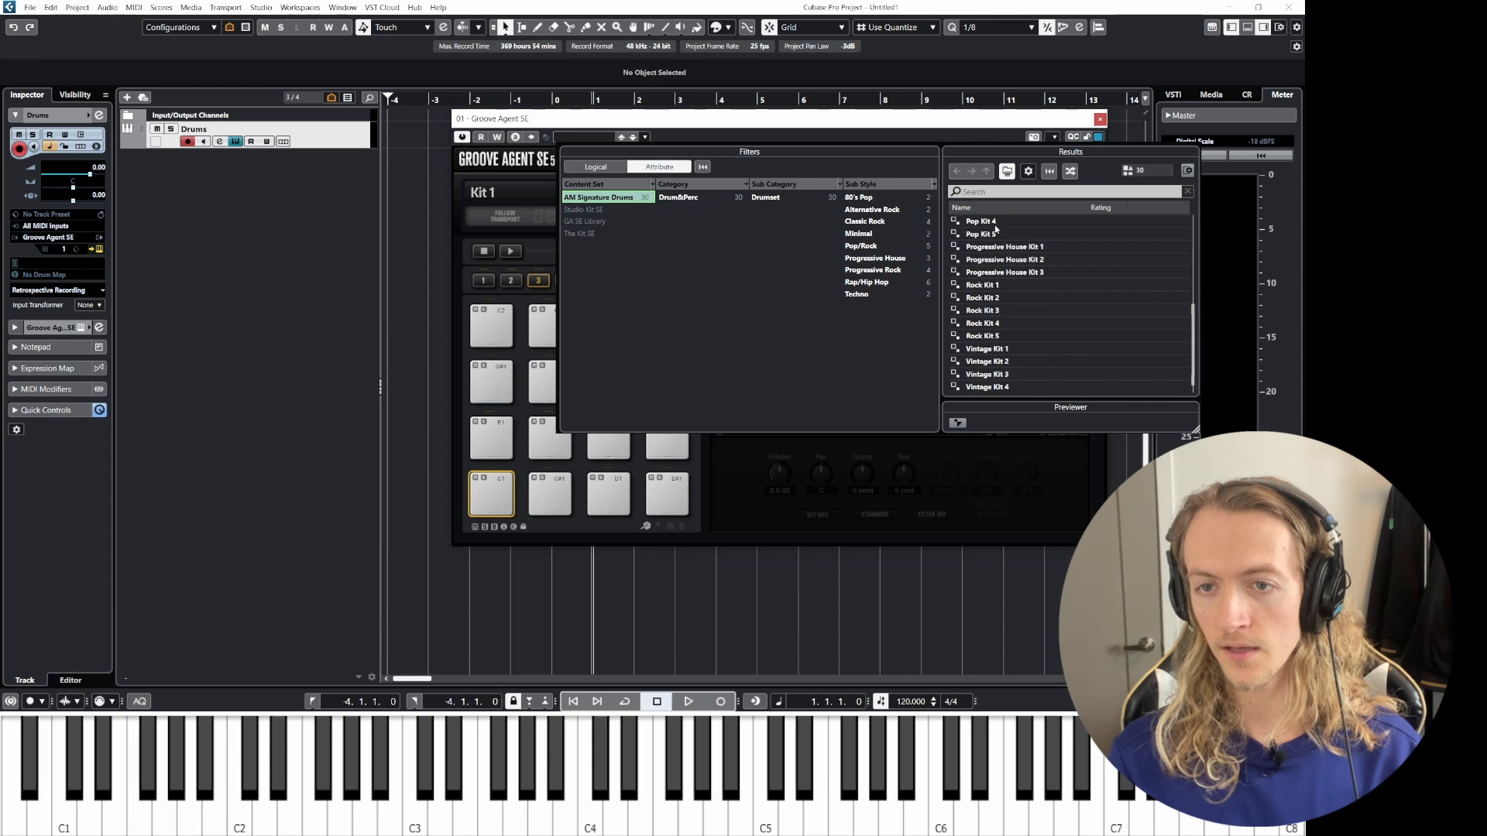
click(989, 196)
text(pop)
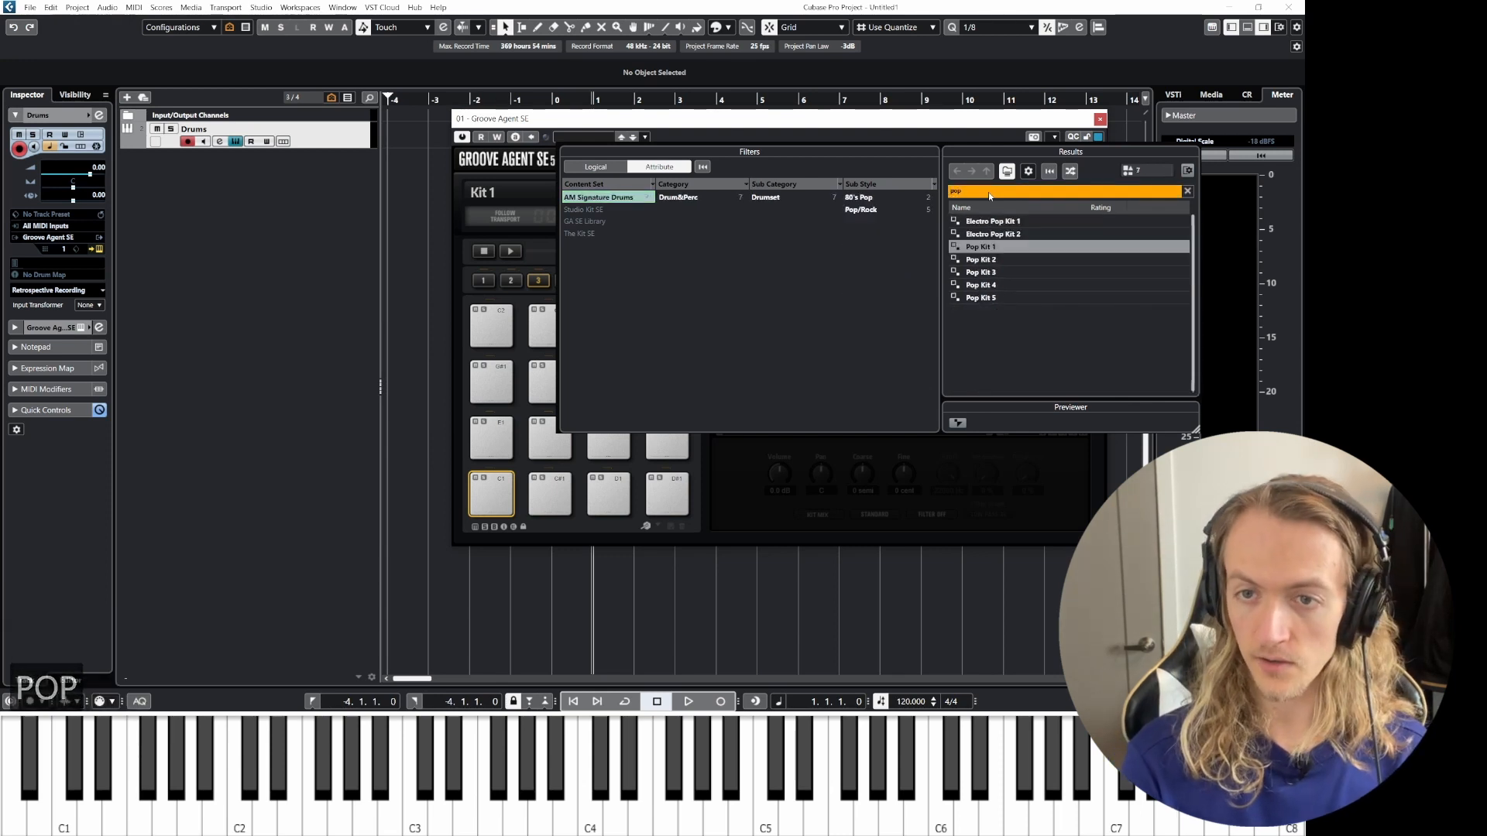
double_click(986, 247)
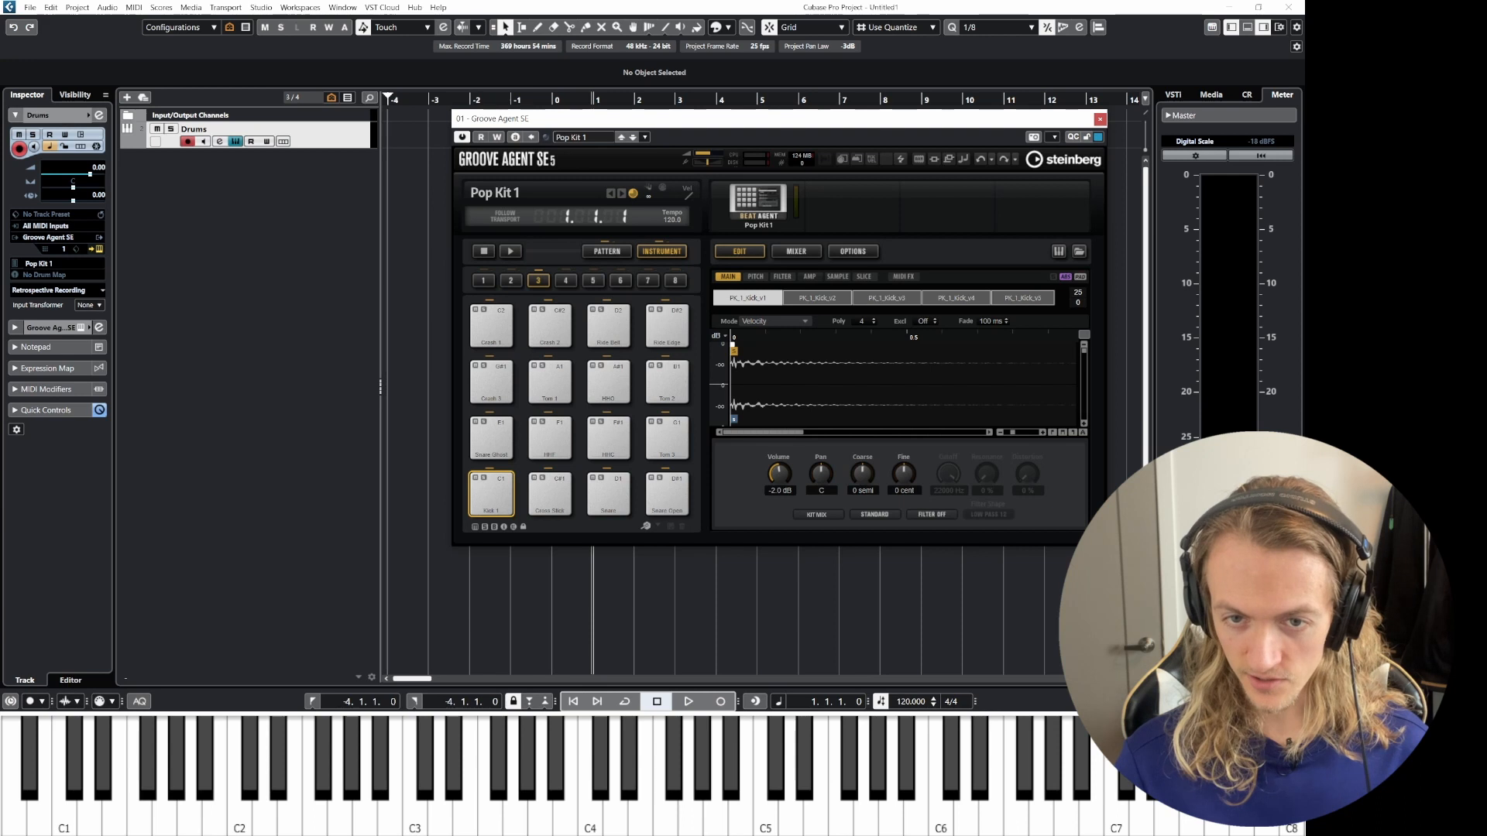
- Audition the Pop Kit 1 instrument pads, including cross stick, snare, hi-hat, crash, toms and kick
click(572, 485)
click(609, 494)
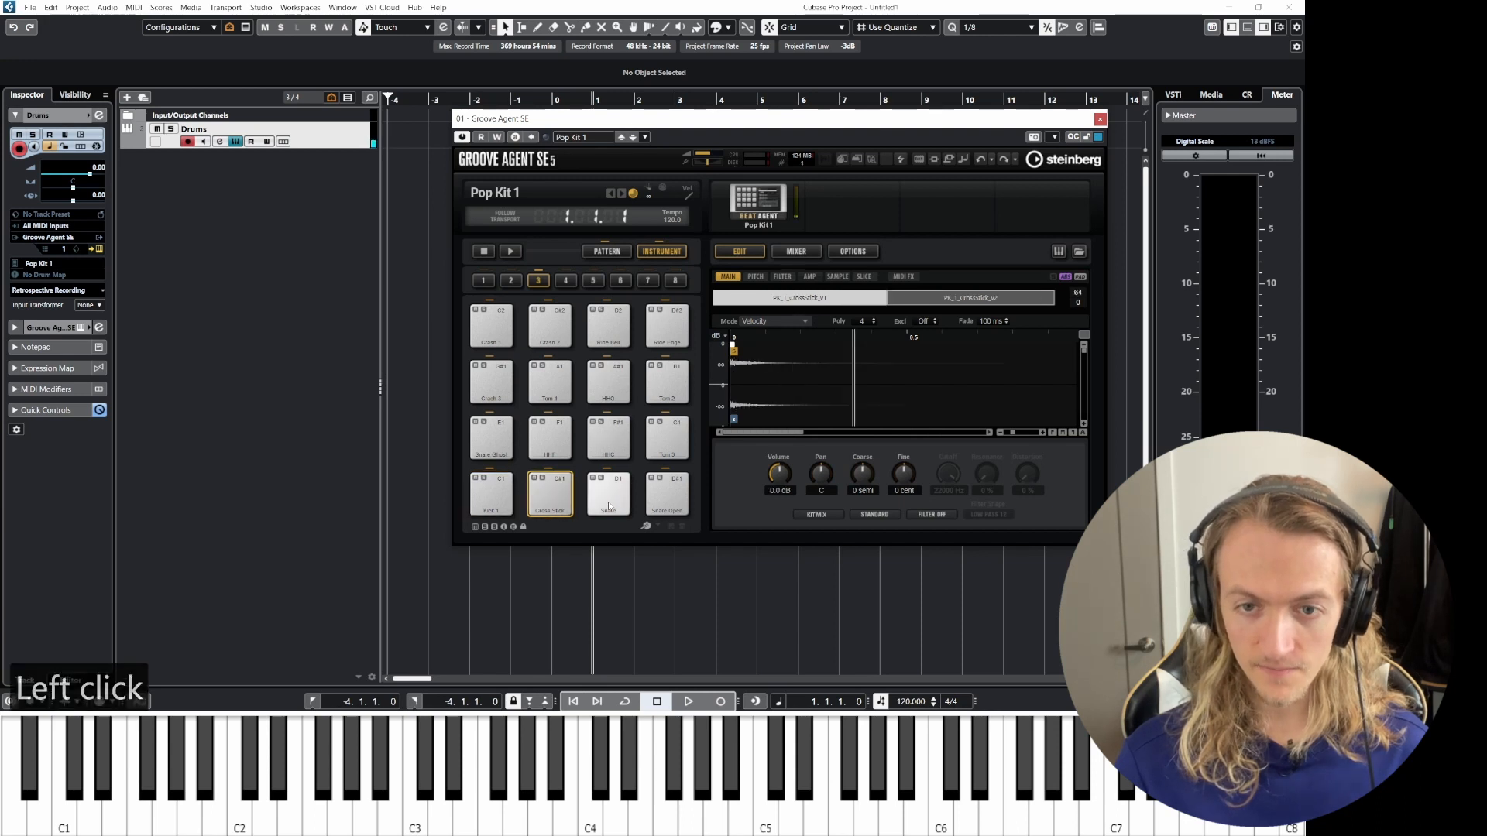
click(612, 443)
click(550, 438)
click(491, 381)
click(550, 382)
click(667, 394)
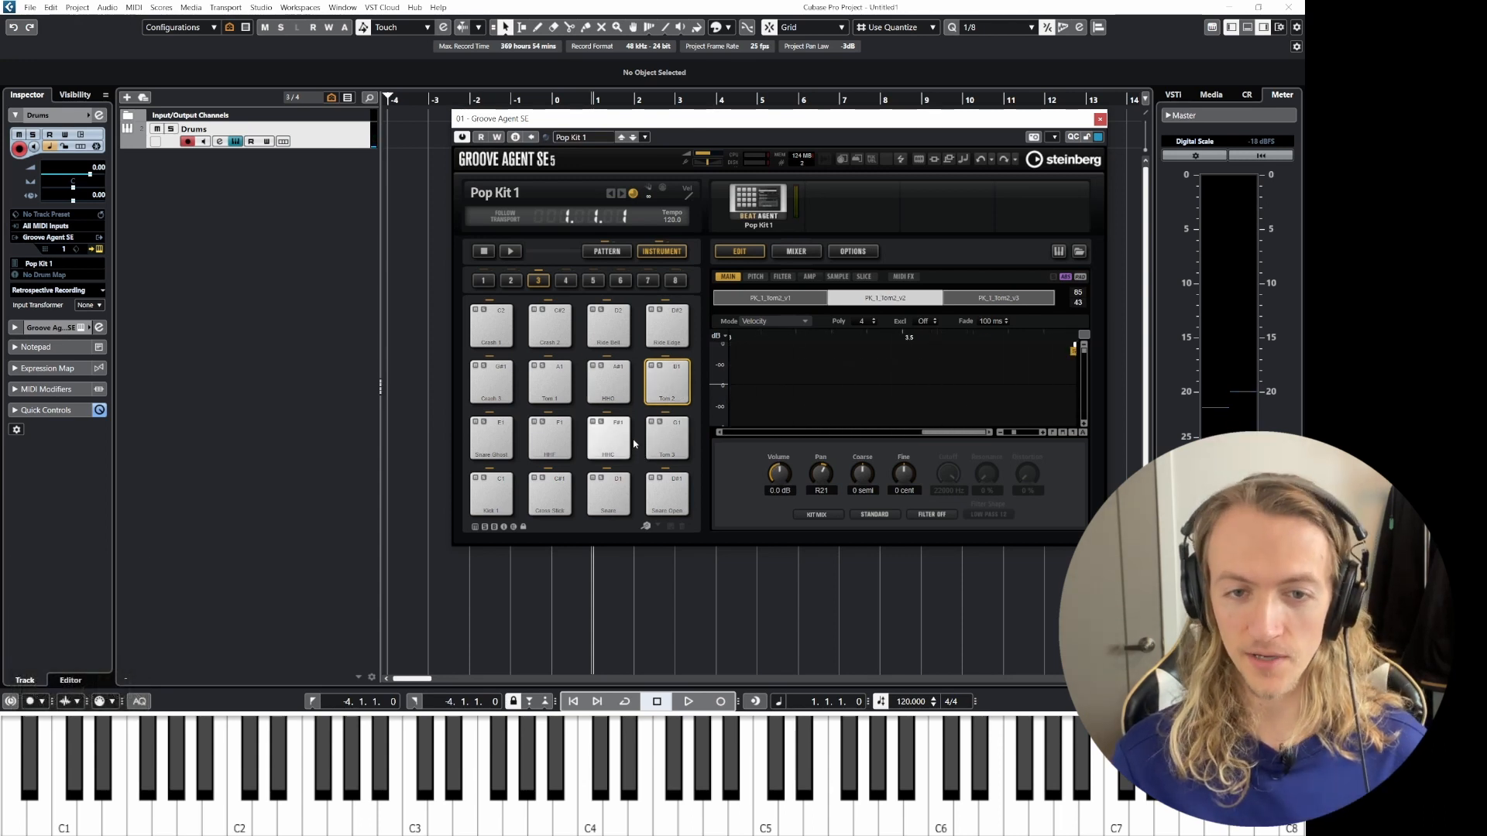
click(491, 494)
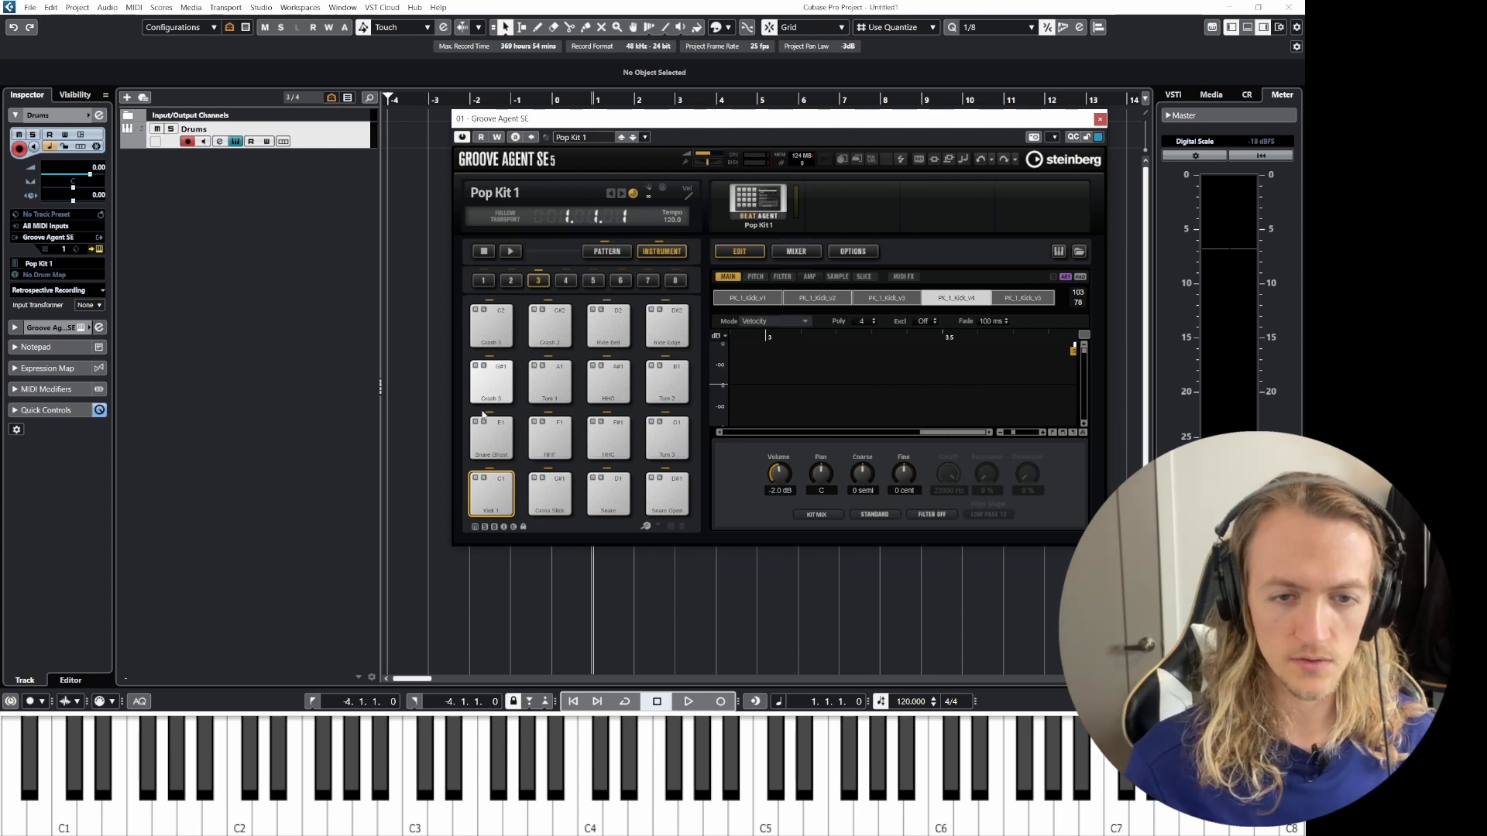
click(491, 496)
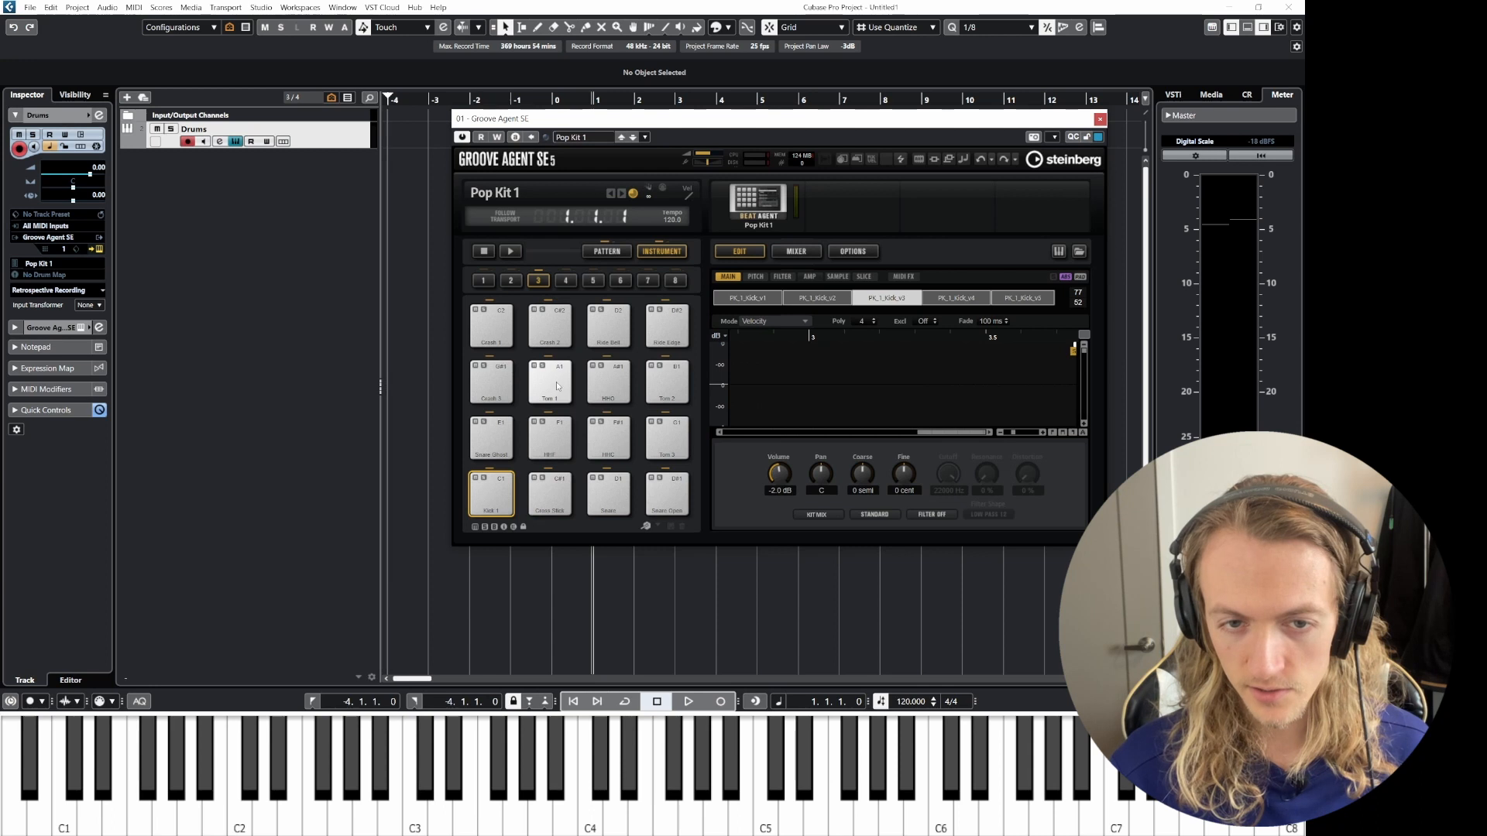
- Swap the Tom 2 pad with the Tom 1 pad in Pop Kit 1
click(666, 391)
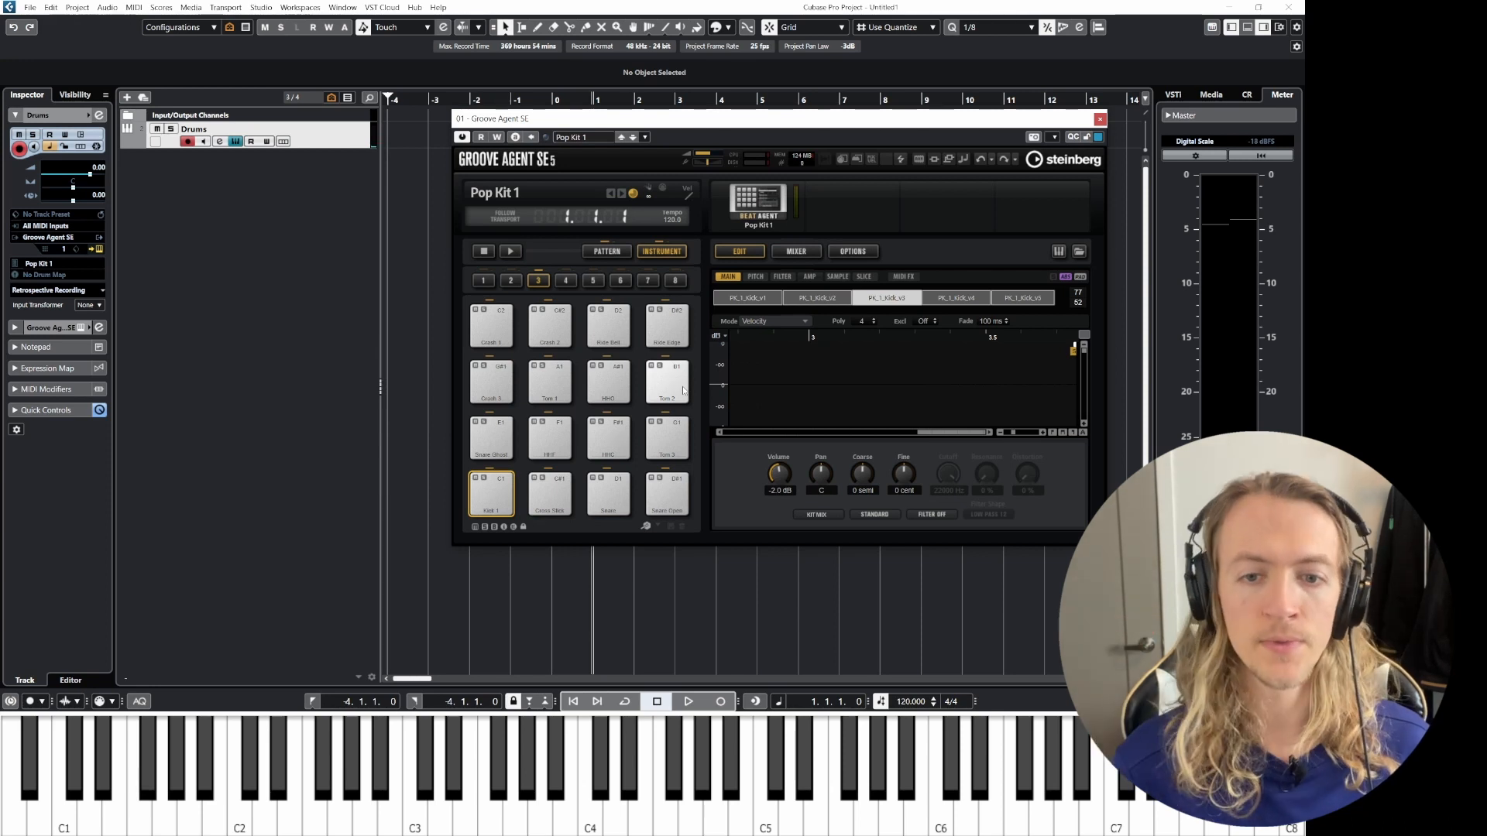
drag(666, 388, 554, 389)
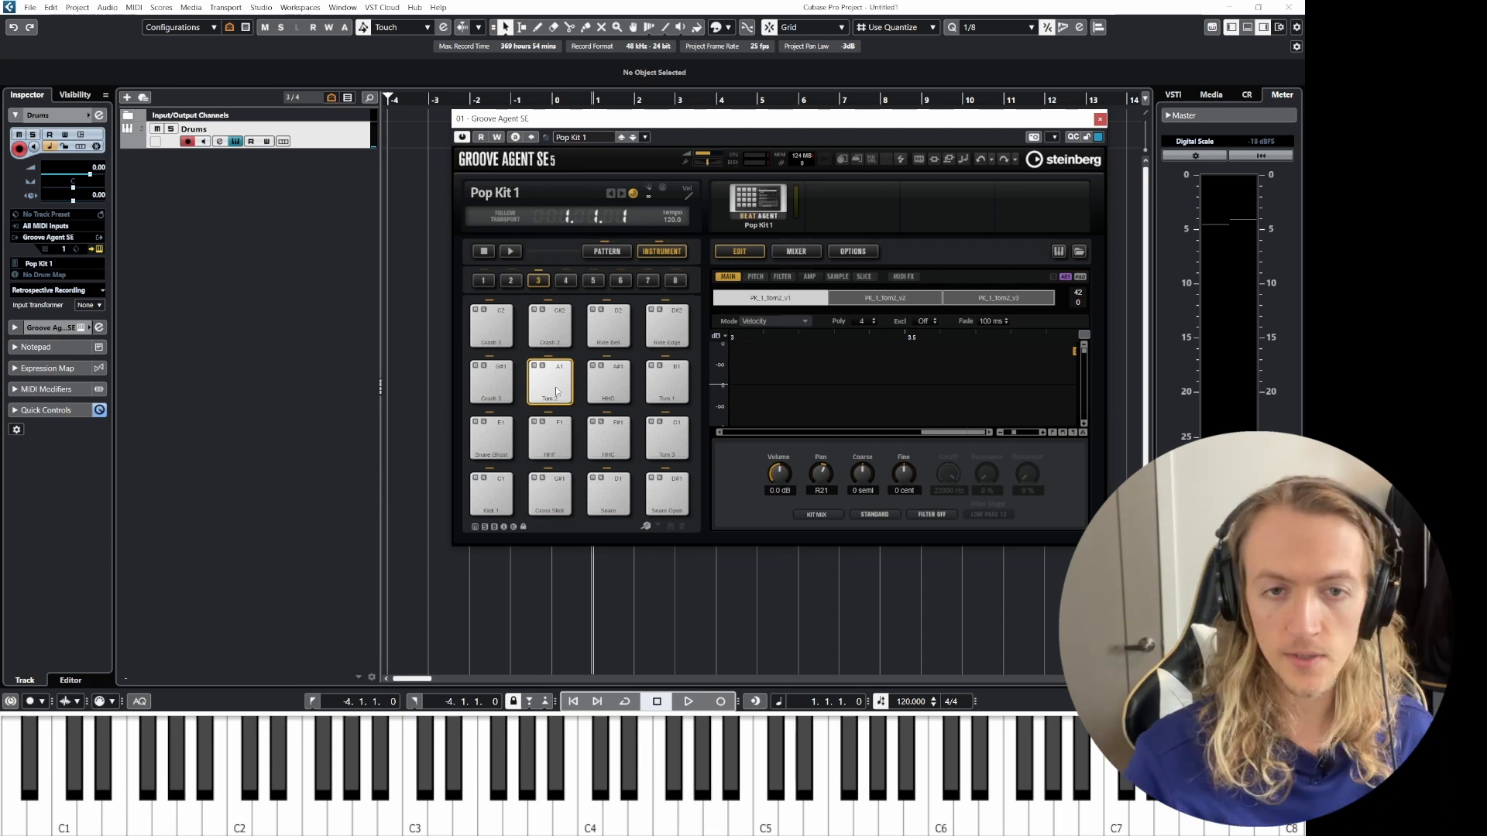
- Show the kit's pattern pads and audition the Beat 1 pattern, stopping it after a few bars
click(615, 256)
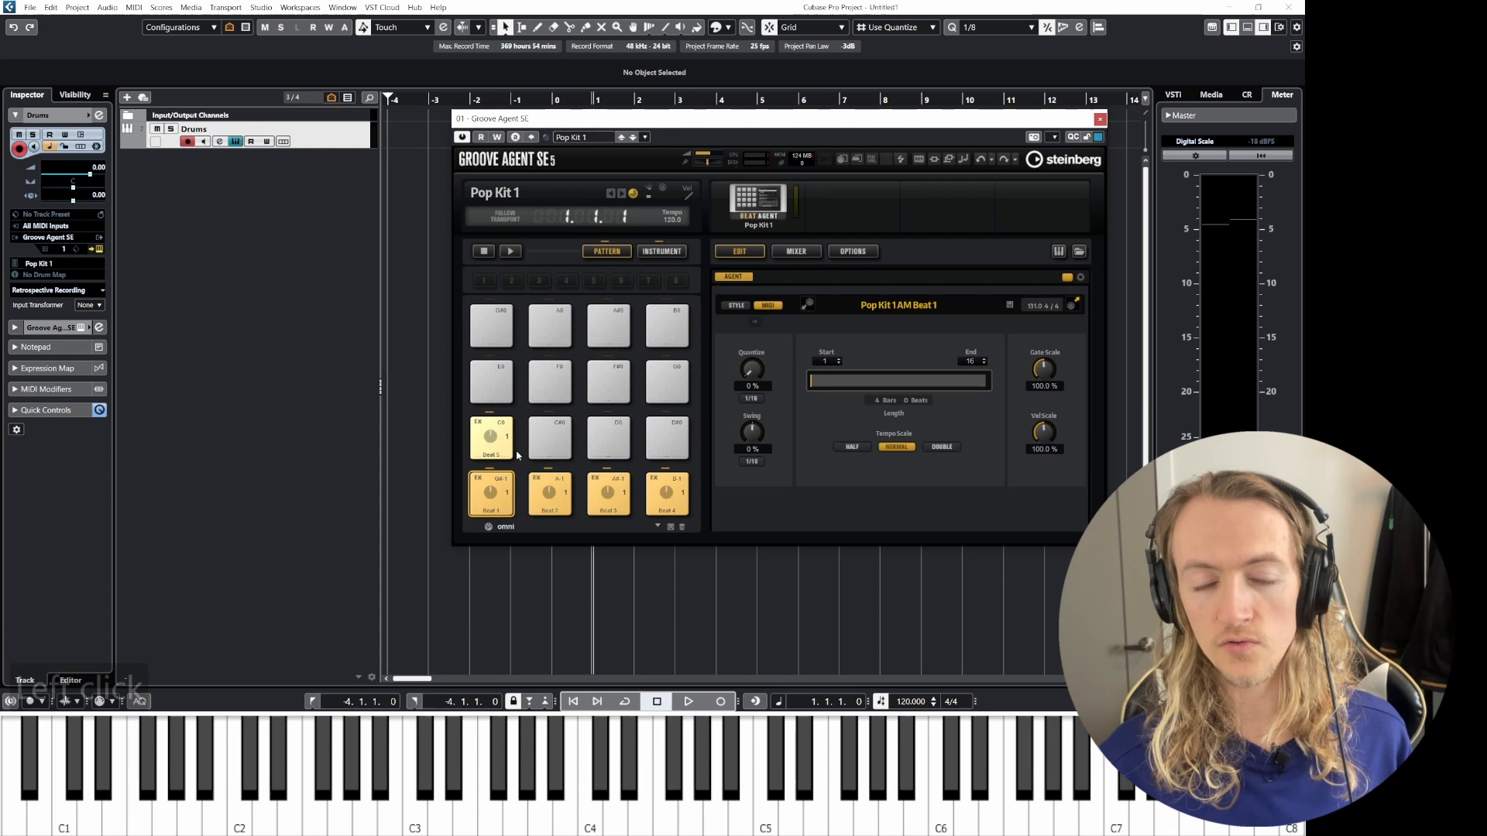
click(490, 507)
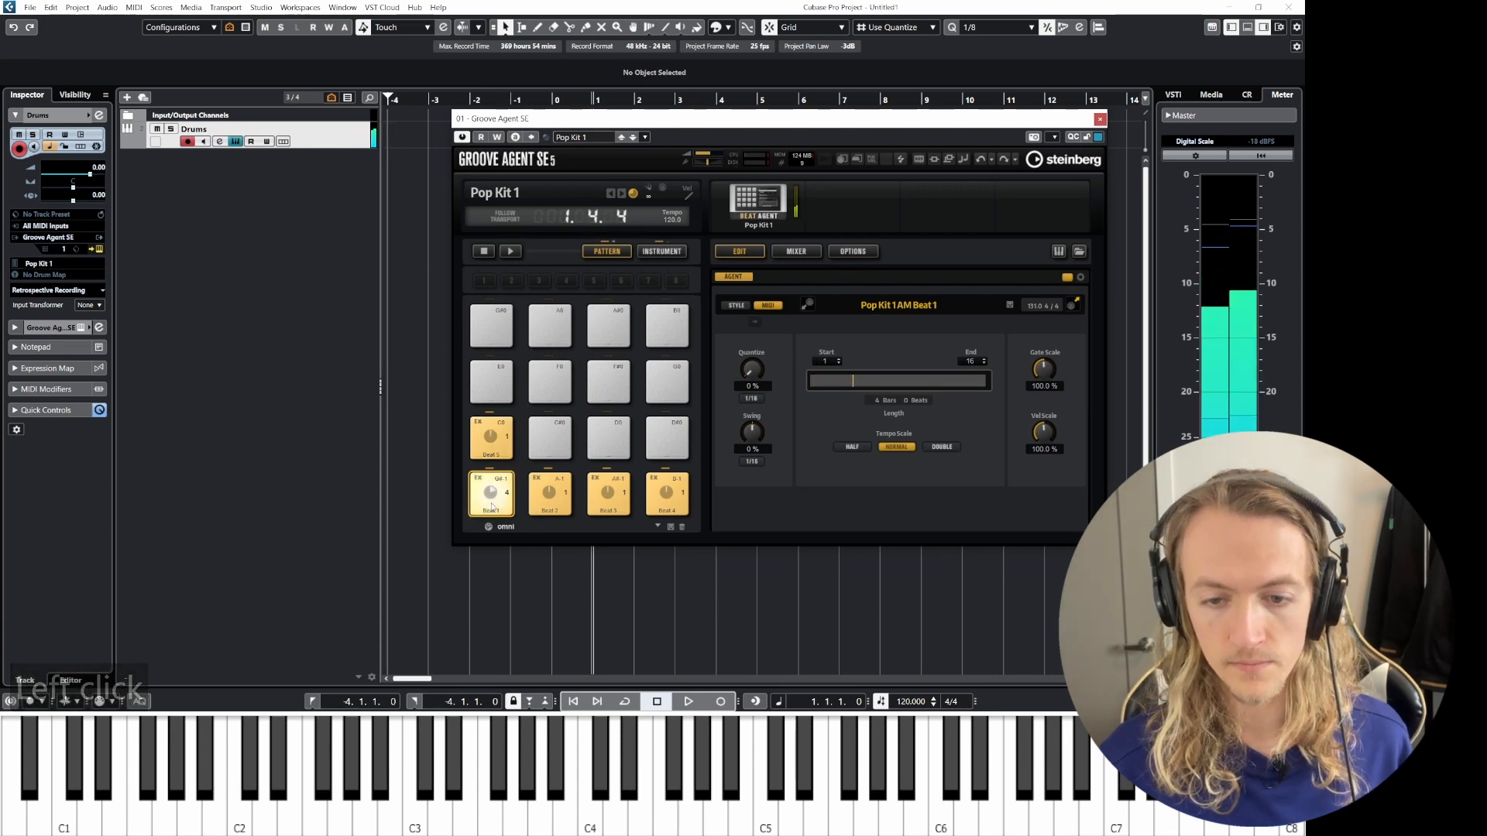
click(492, 505)
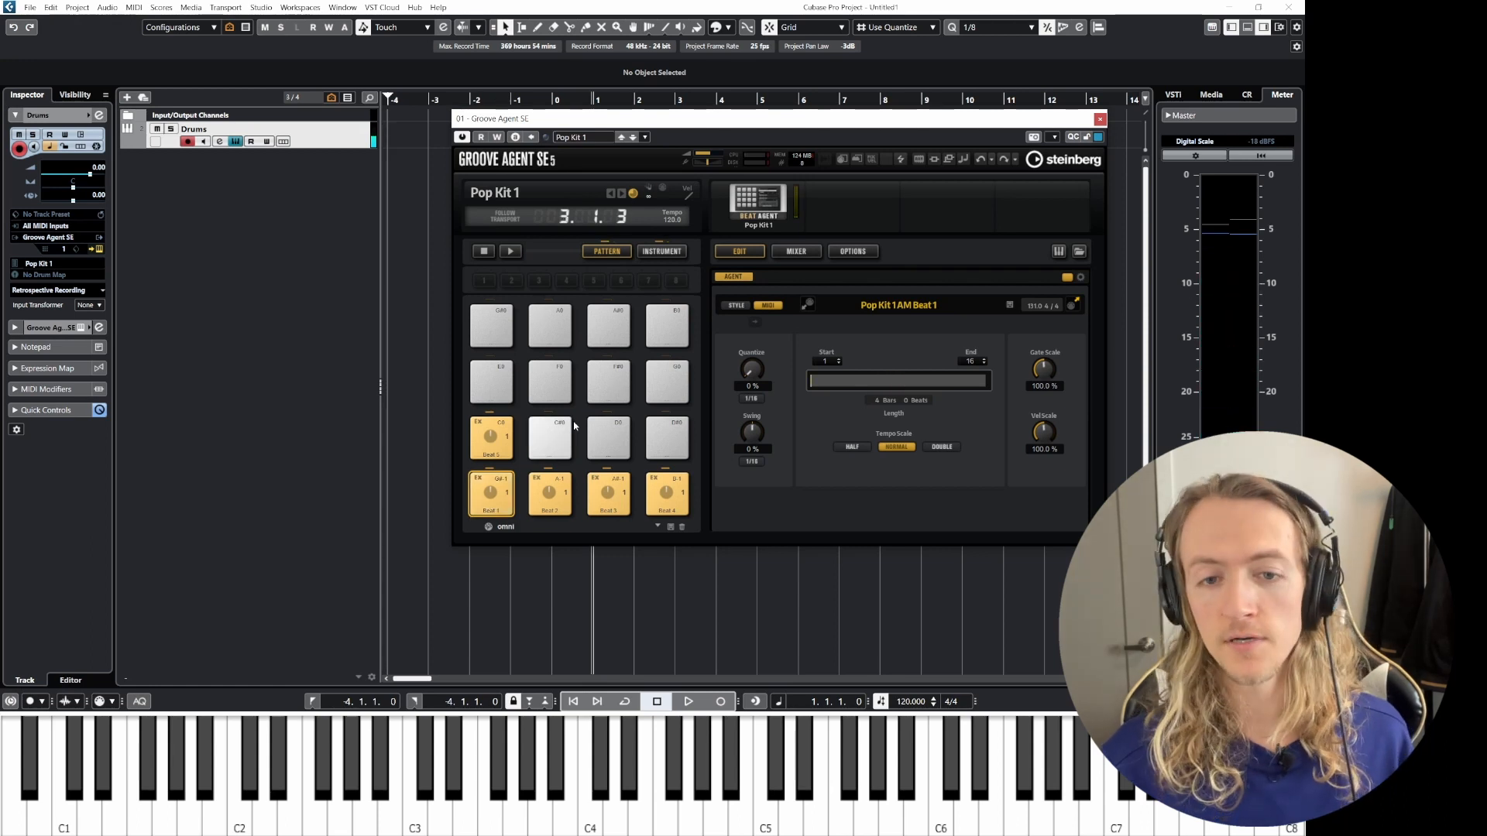
- Lower the project tempo to 81 BPM and audition the Beat 1 pattern at that speed
click(920, 701)
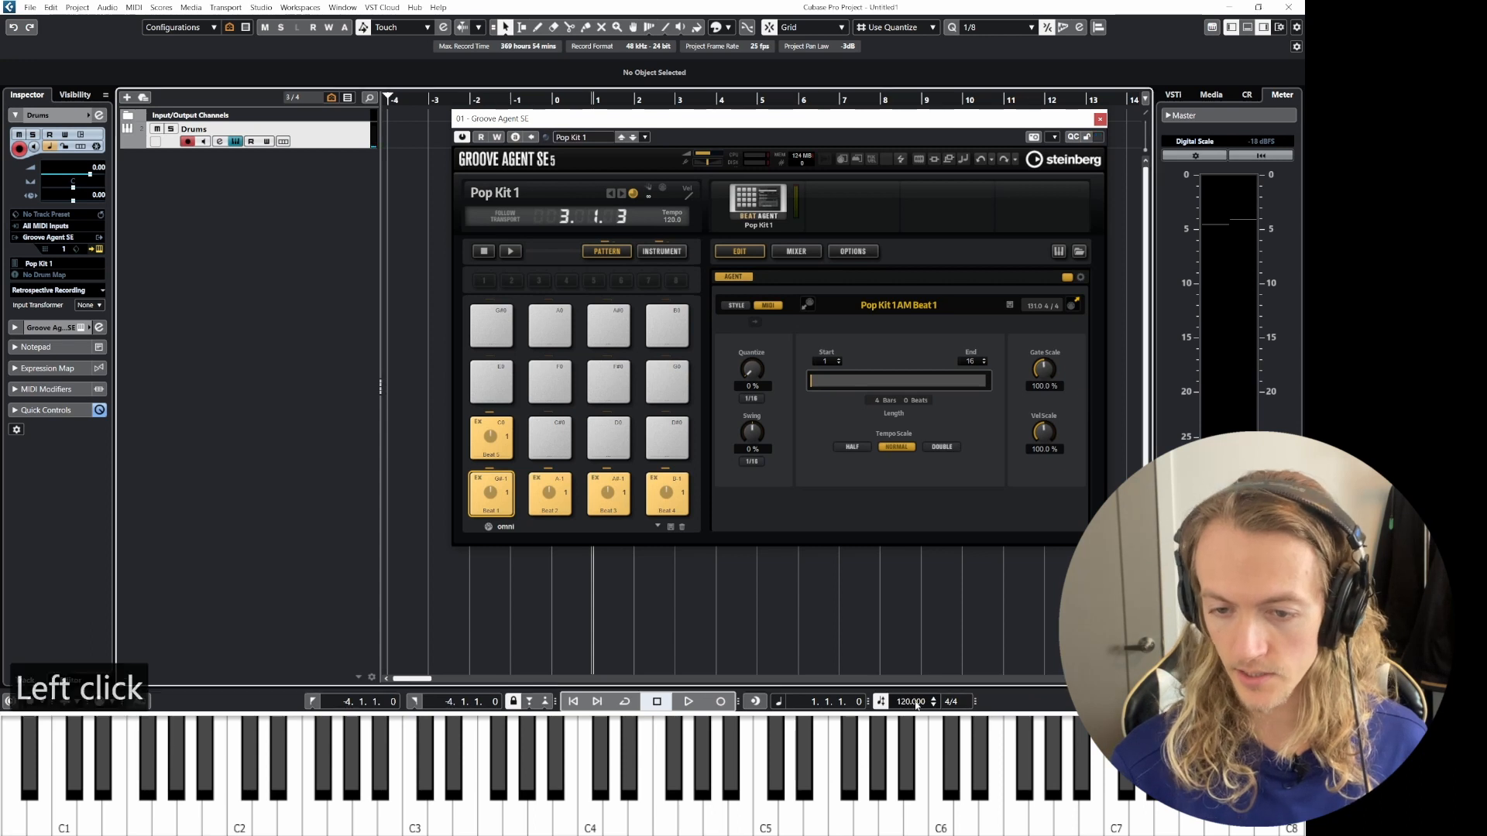
click(917, 703)
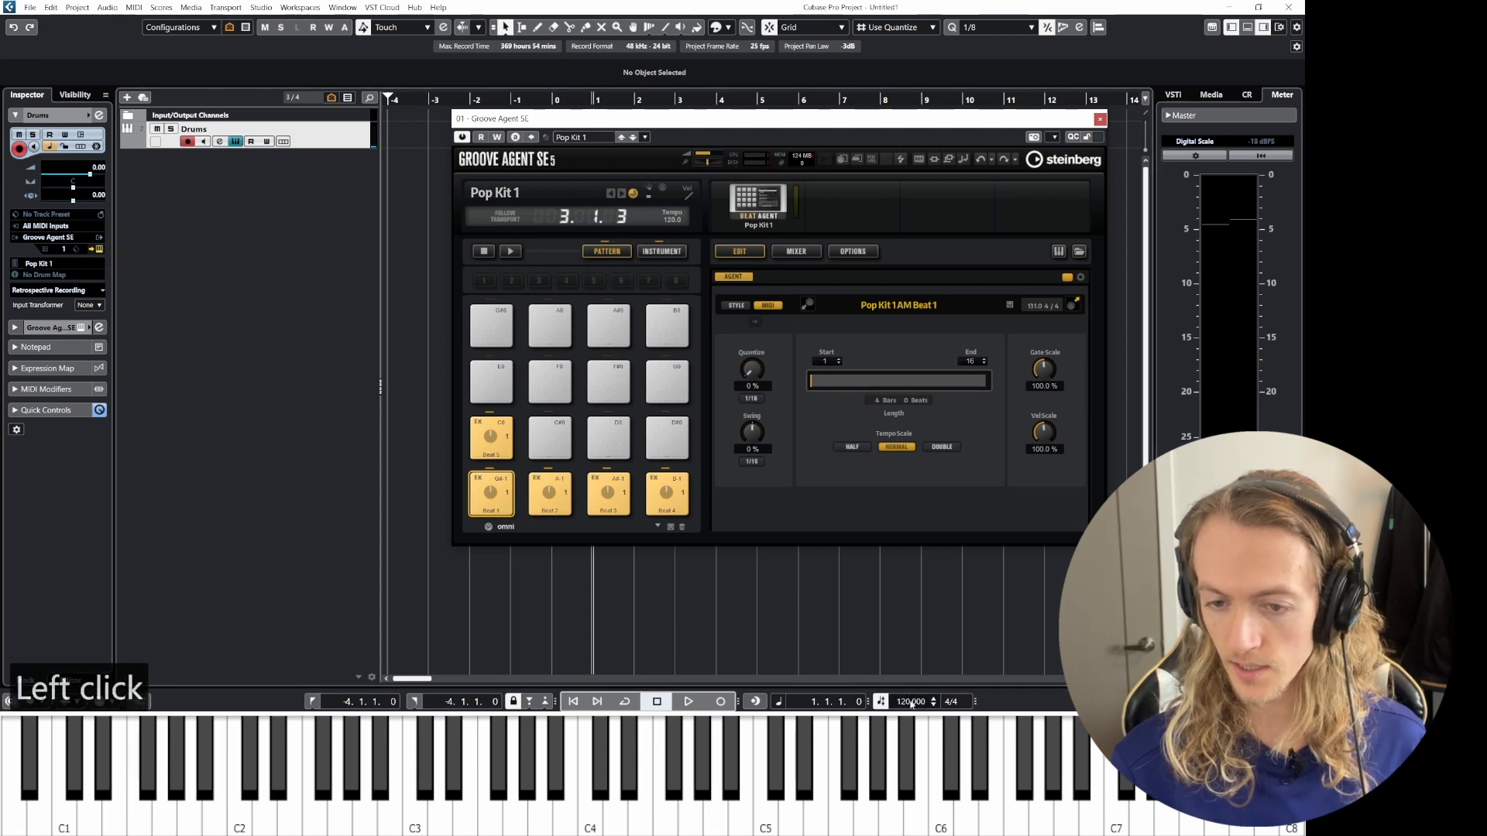
click(918, 702)
drag(917, 702, 903, 718)
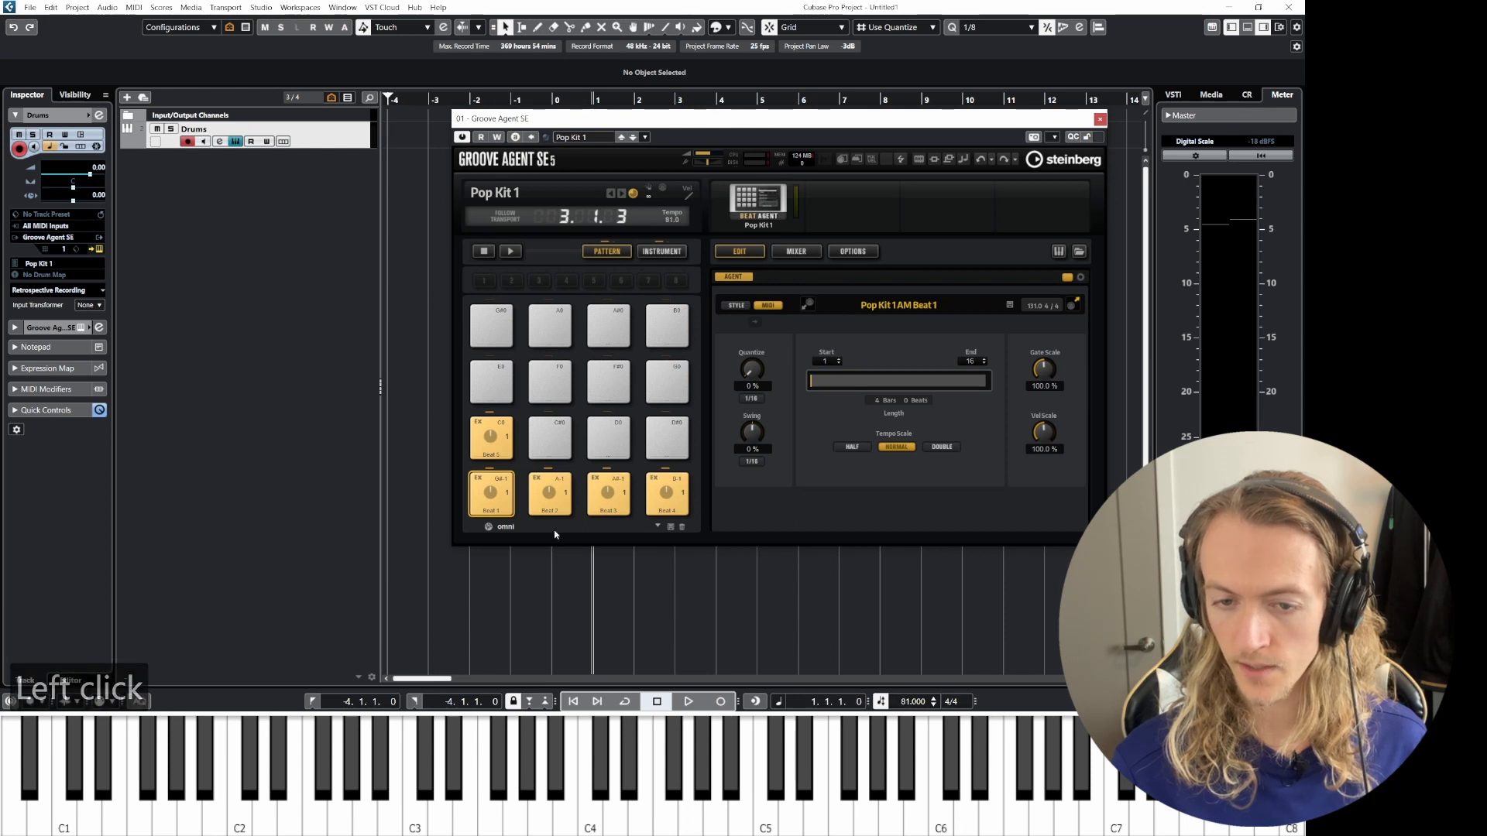
click(486, 501)
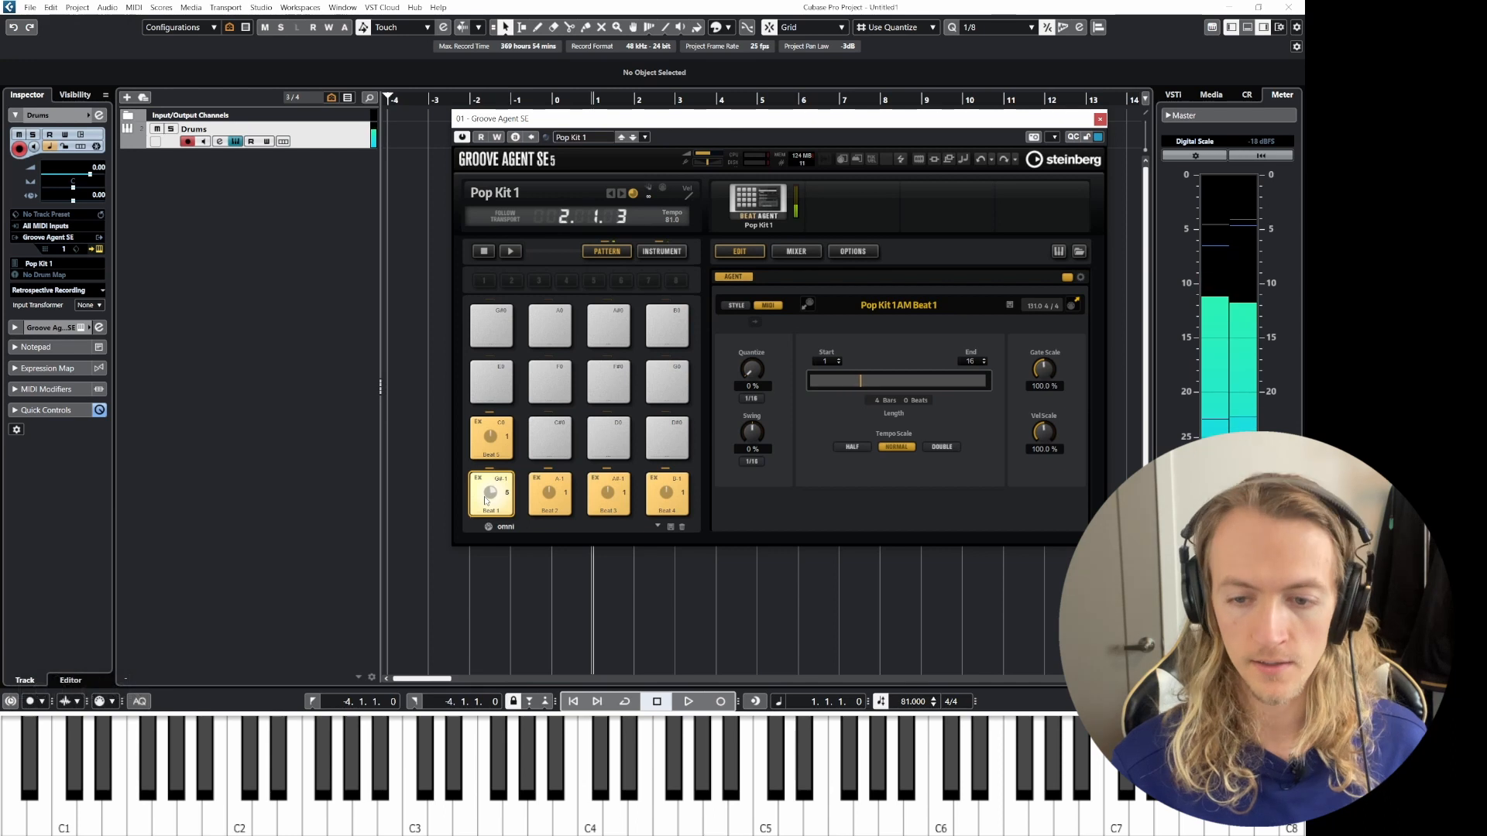
- Set the project tempo back to 120 BPM
click(922, 702)
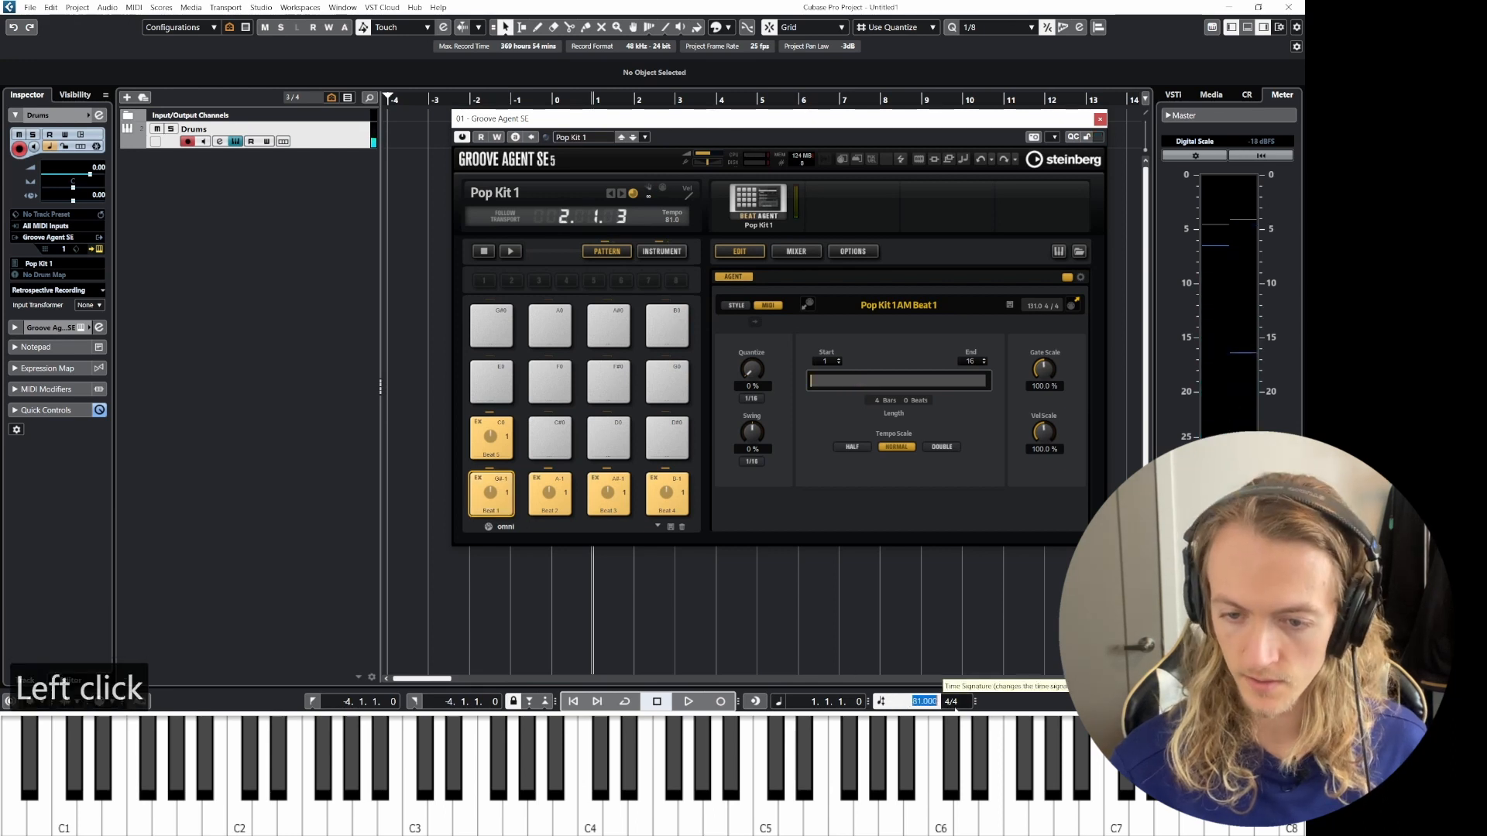
text(120)
key(Return)
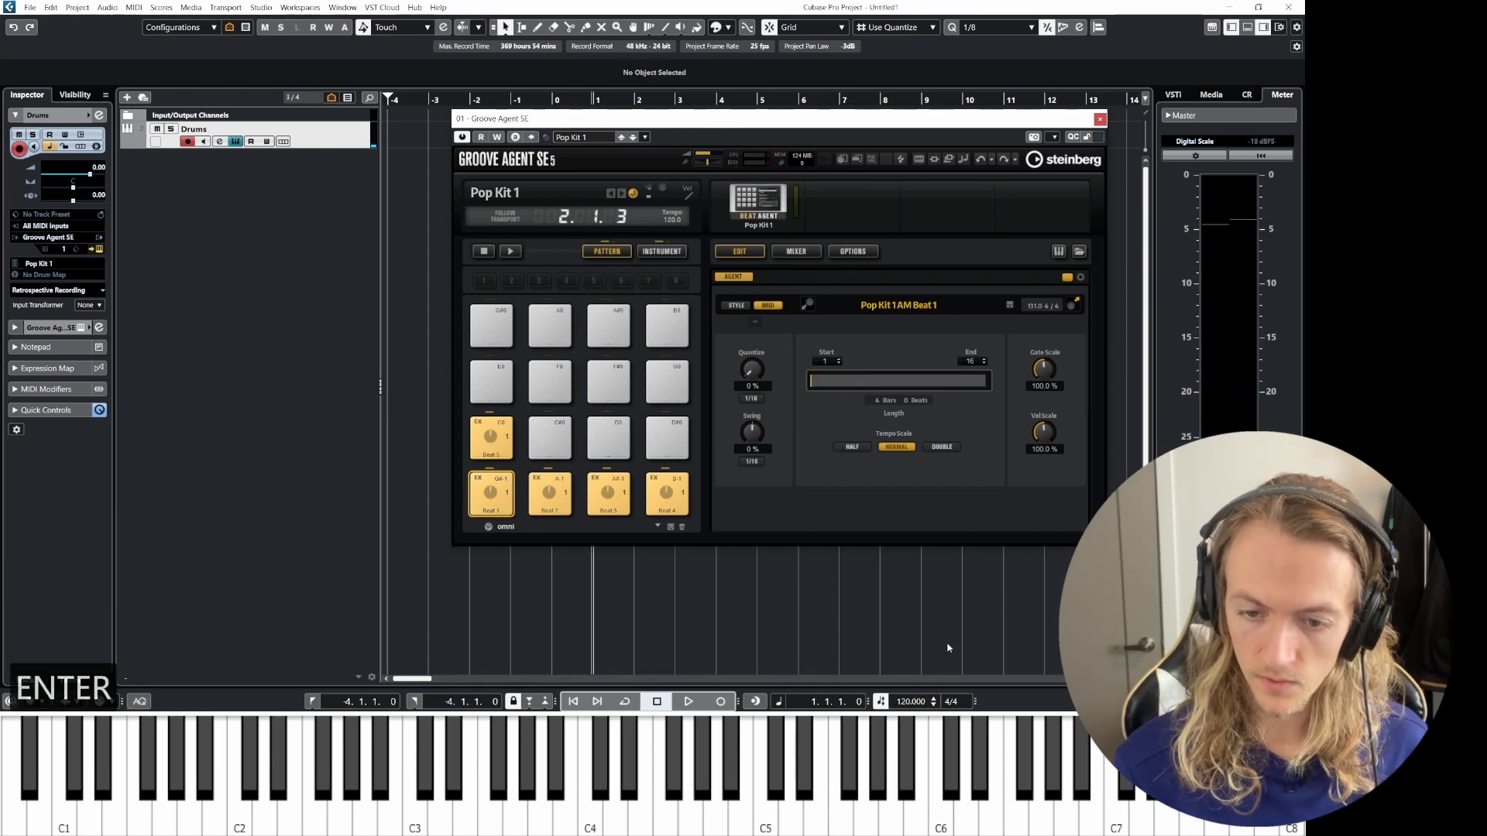
- Move the Groove Agent SE window clear of the timeline start, place the Beat 1 pattern on the Drums track at bar -4, and close the window
drag(688, 122, 819, 101)
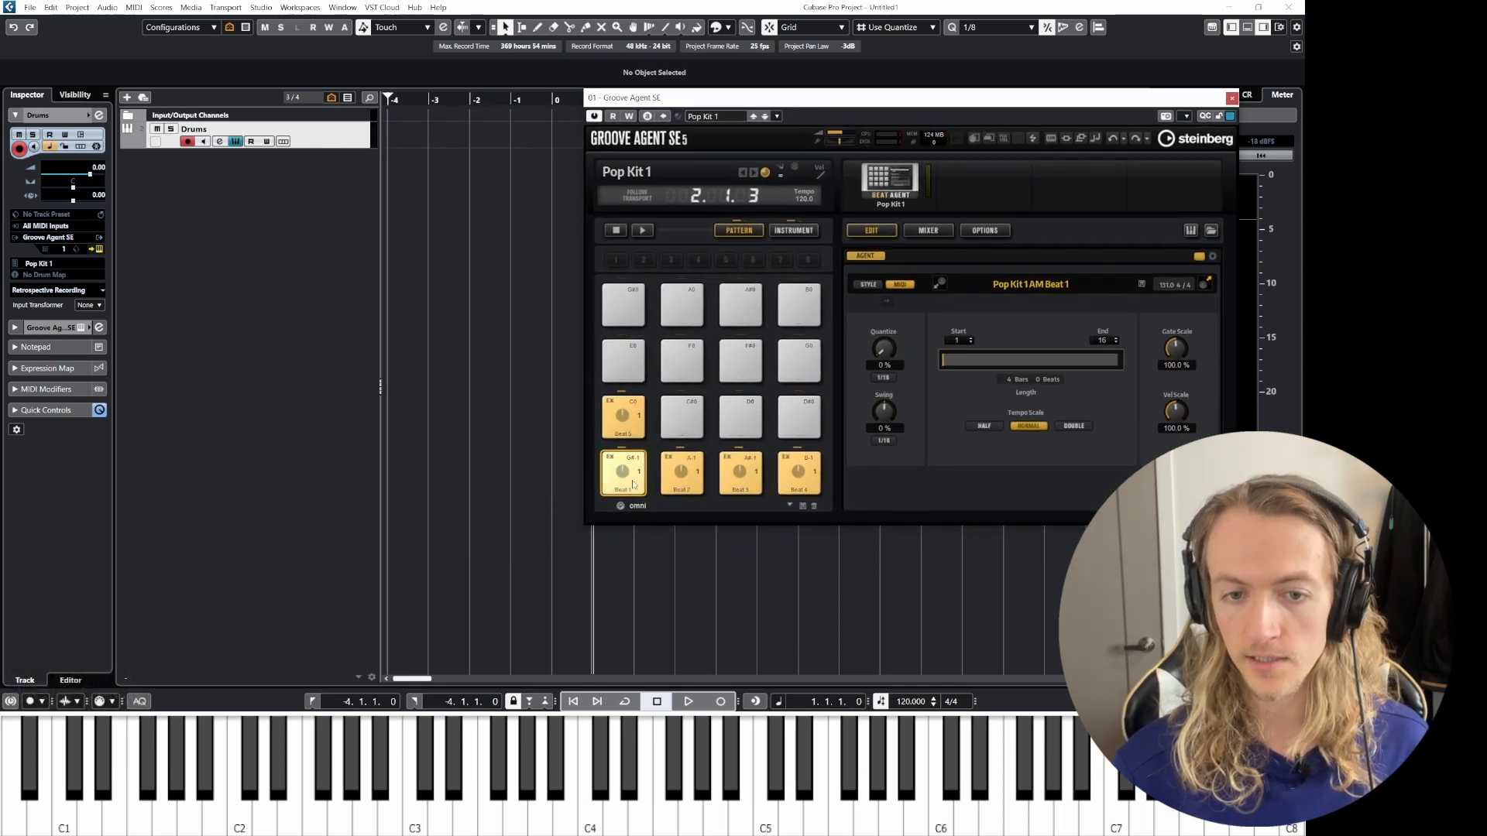
drag(633, 484, 477, 175)
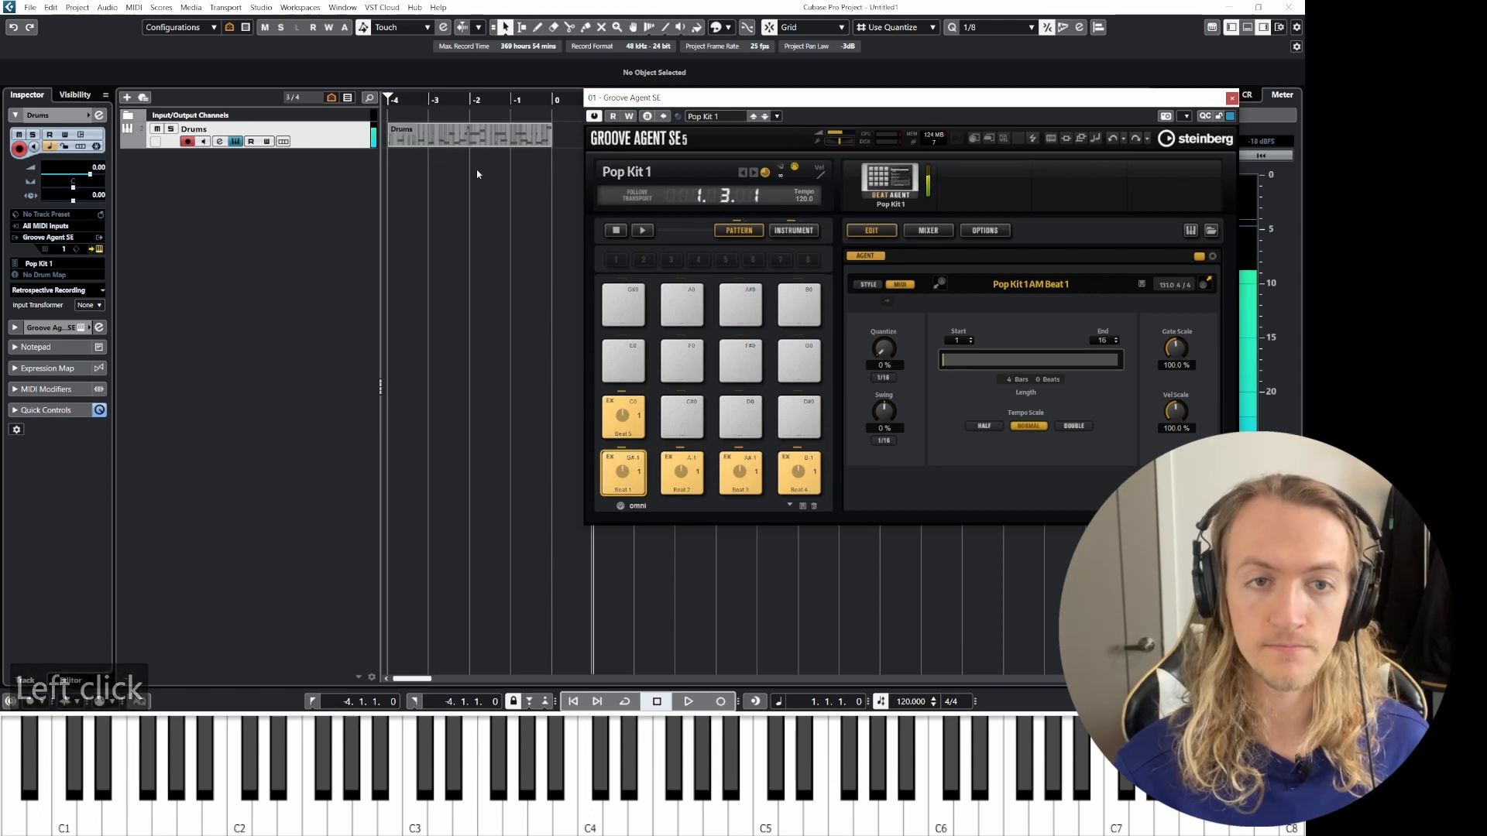
click(1231, 98)
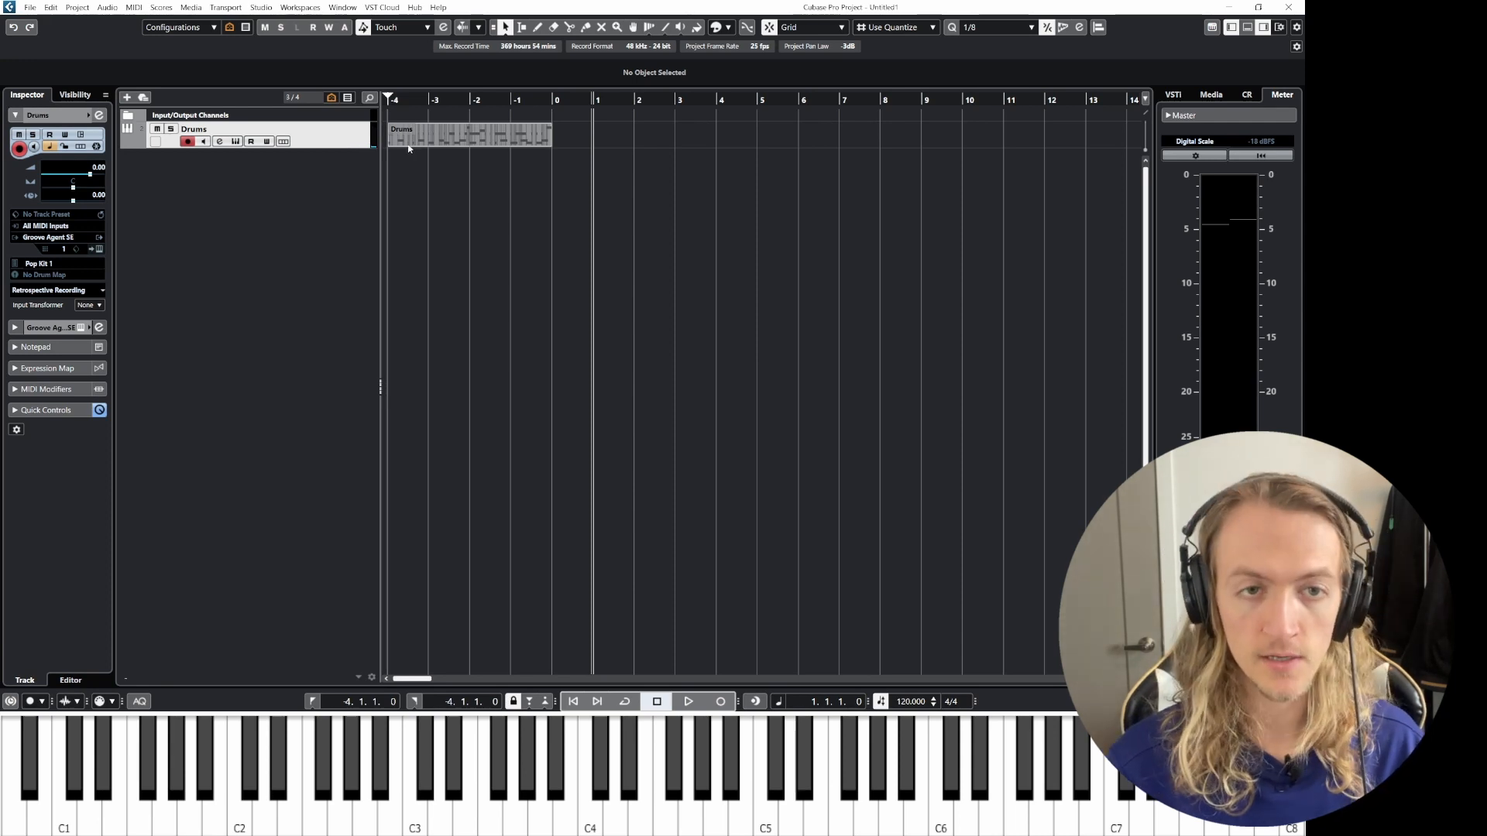
- Reopen and close the Drums track's Groove Agent SE window three times, using a different way to open it each time
click(344, 147)
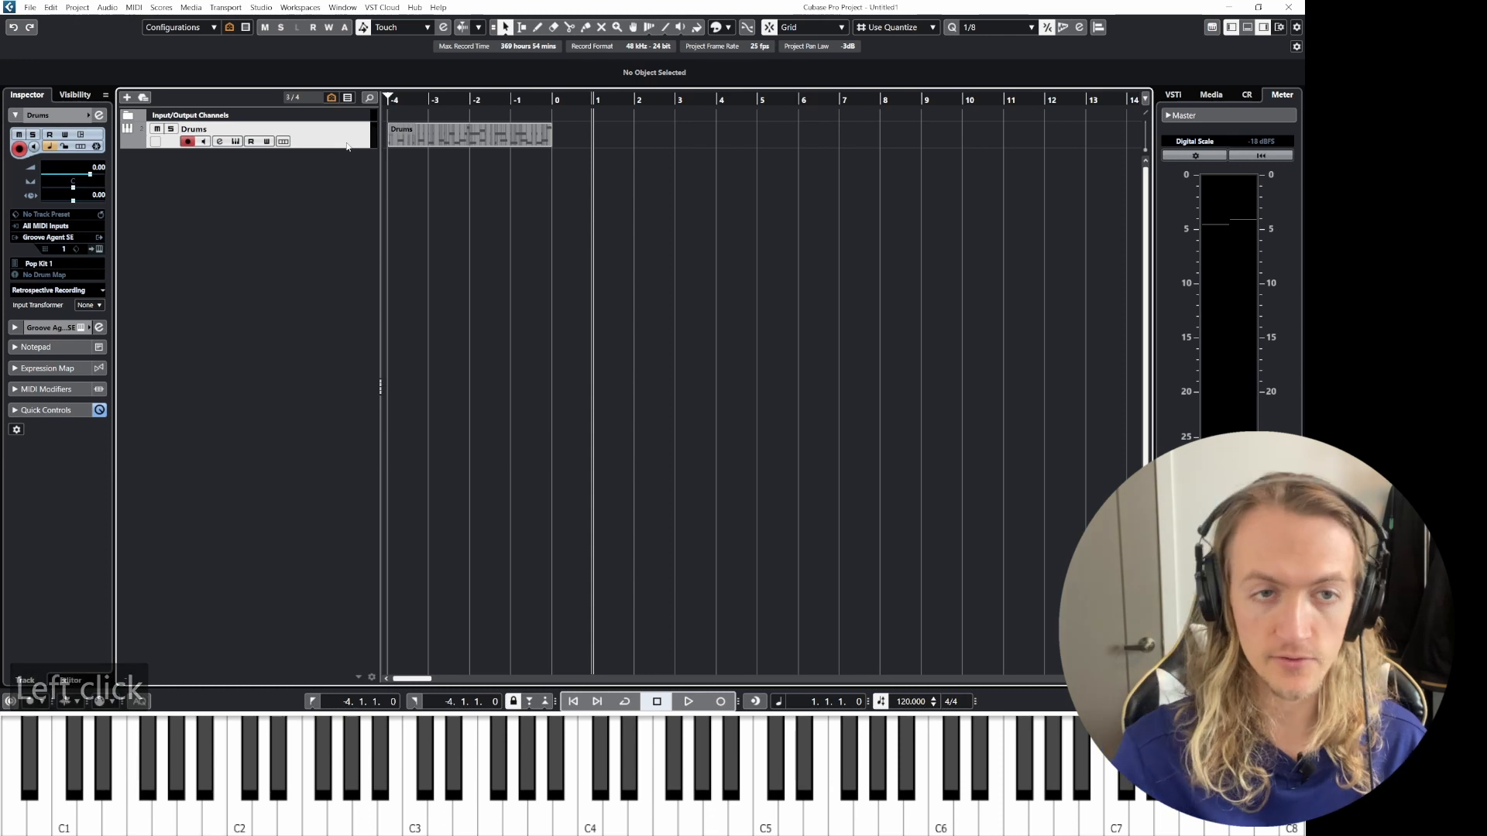
key(alt+j)
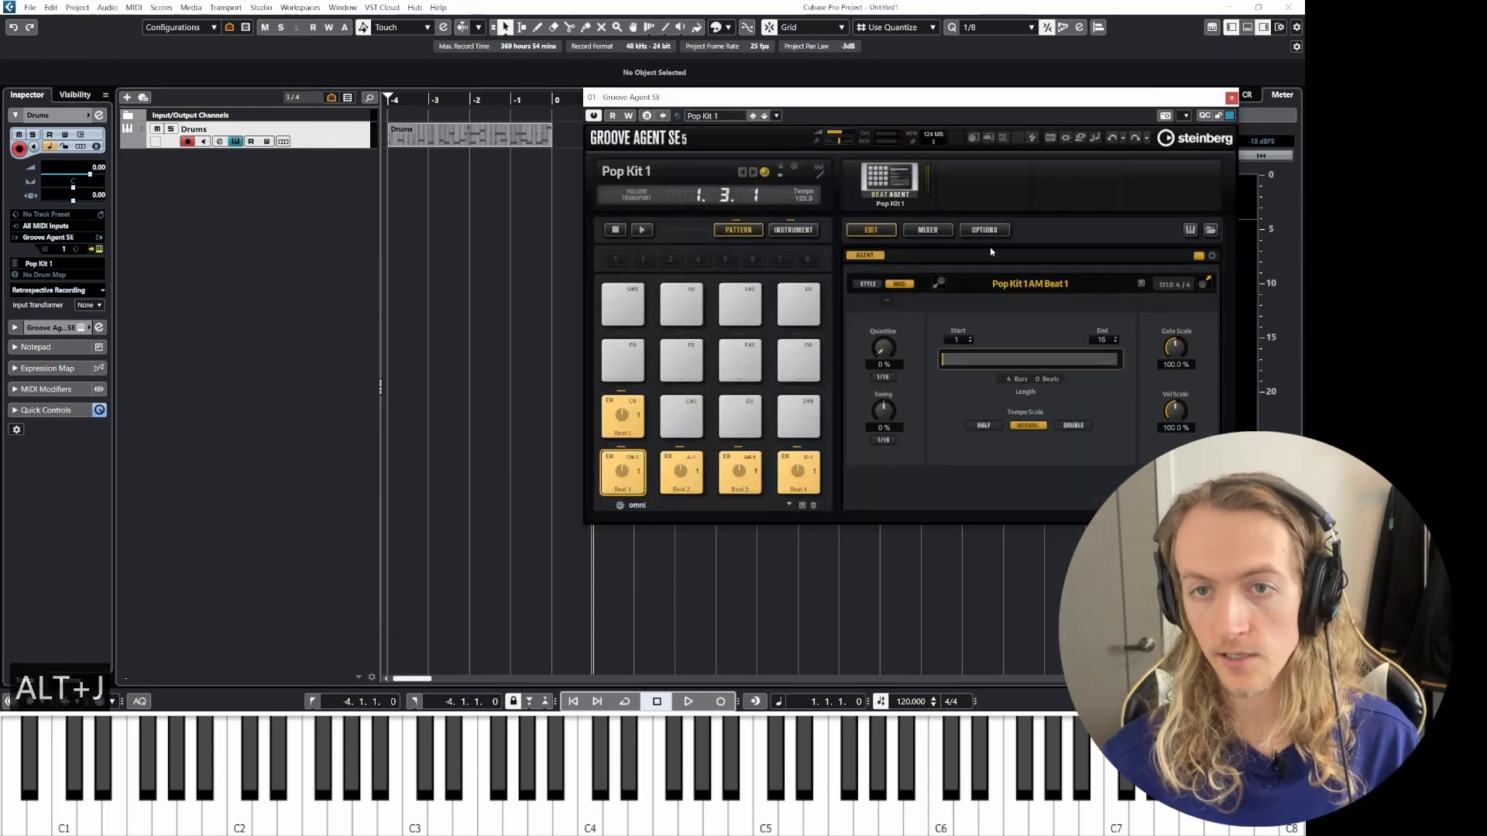
click(1232, 98)
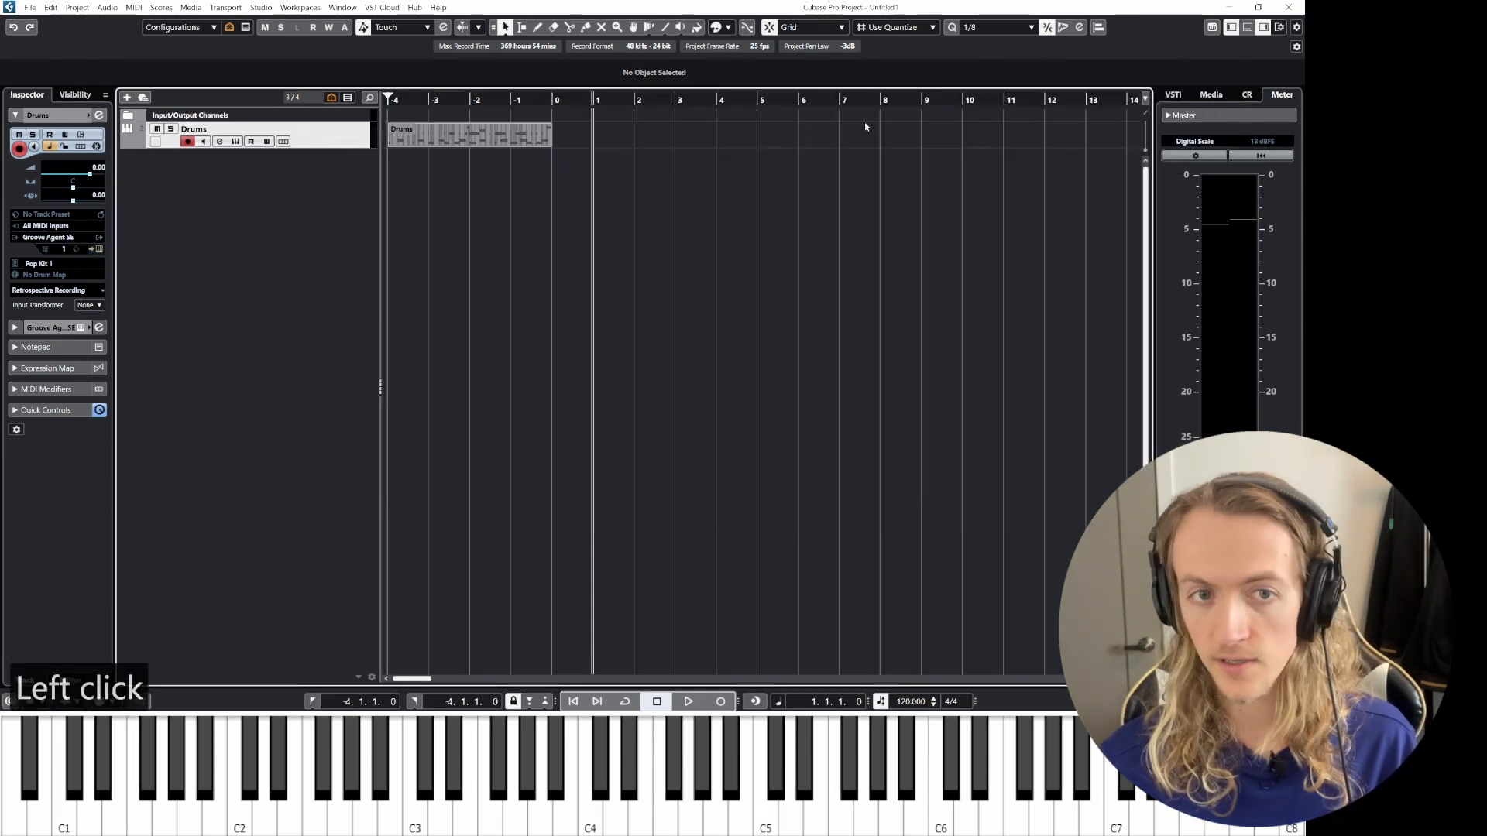
click(99, 249)
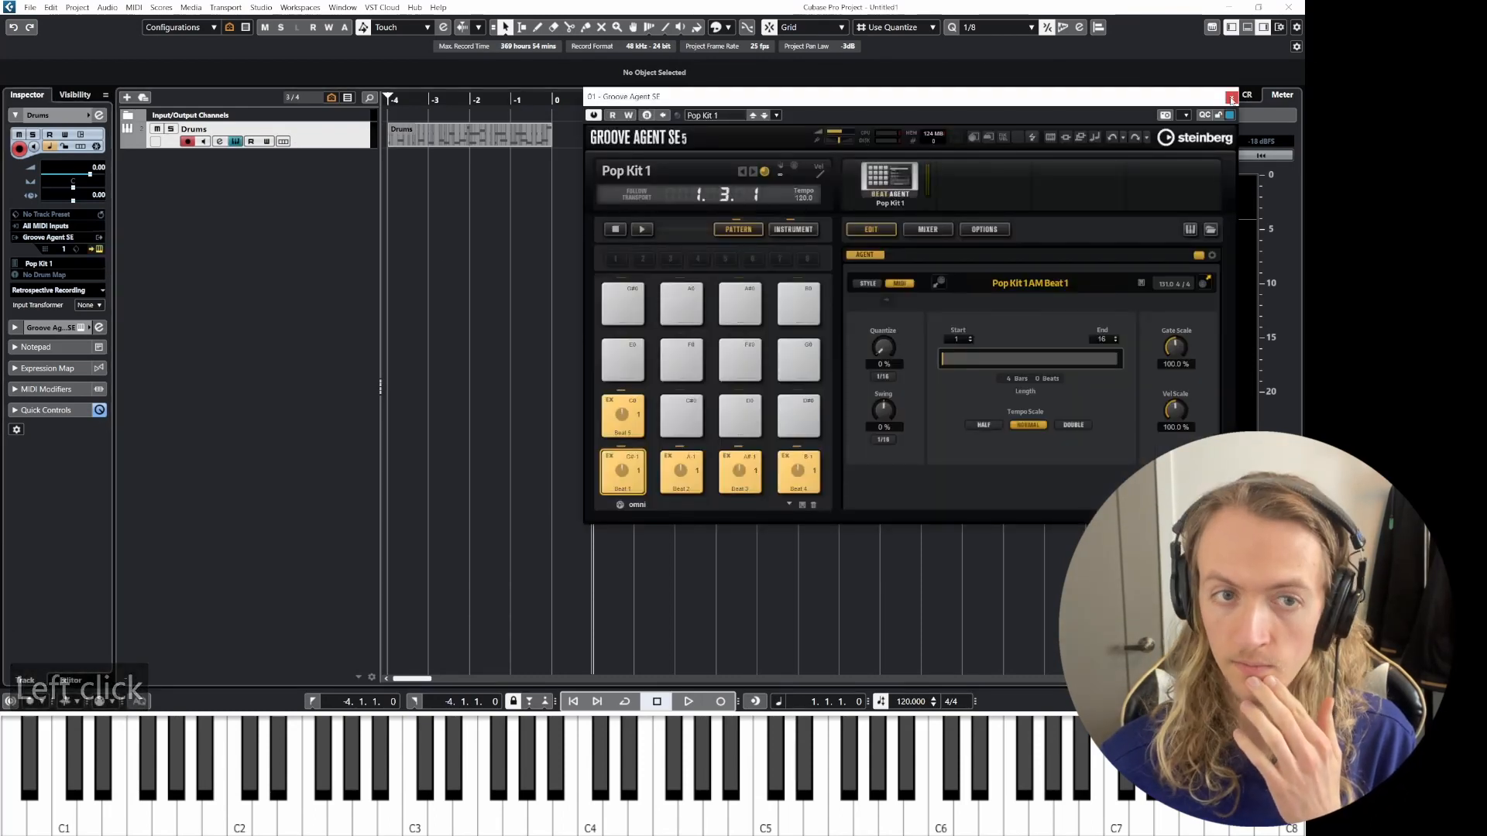
click(1231, 98)
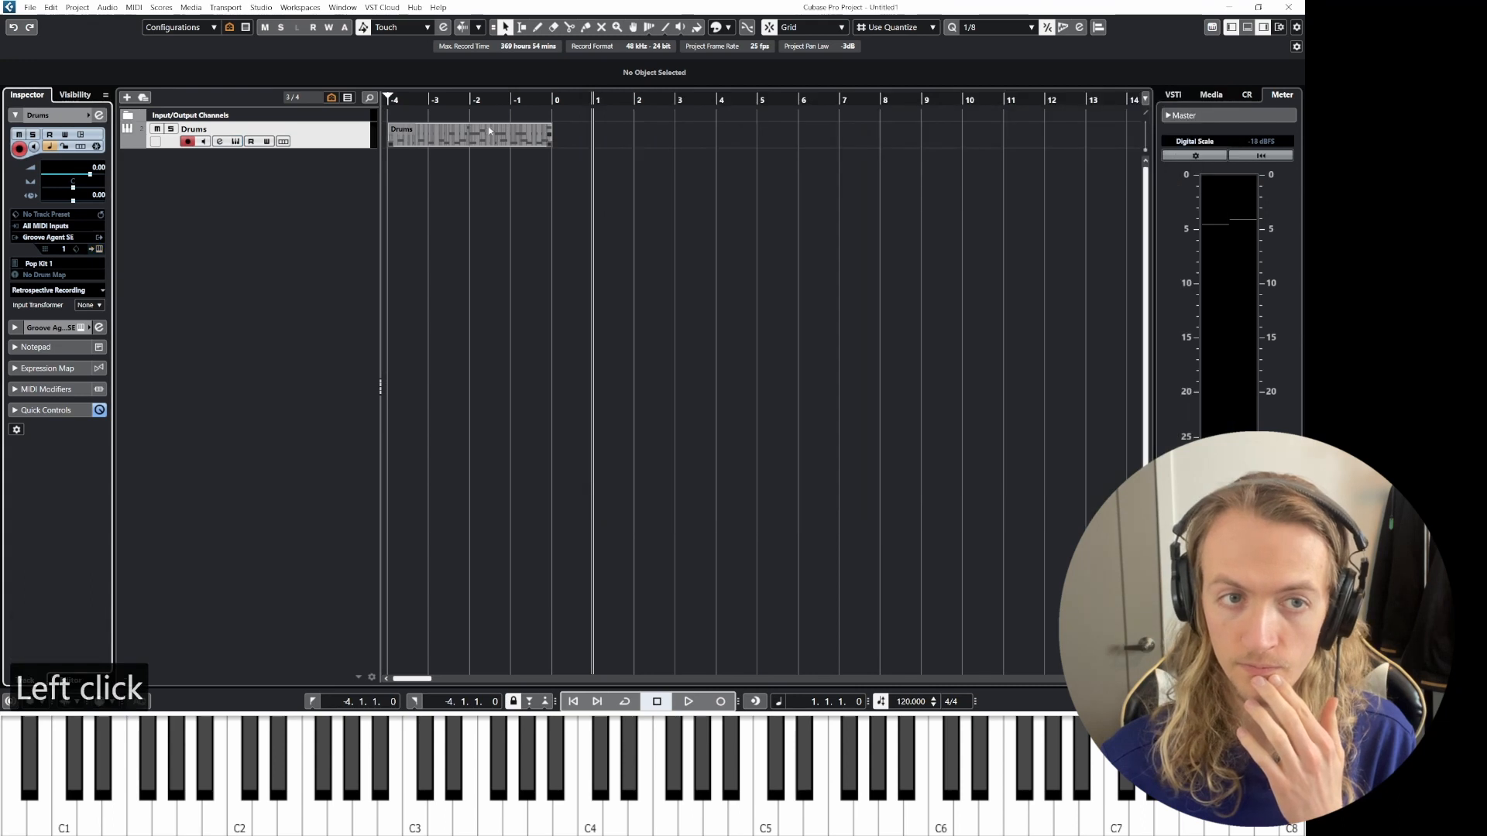
click(234, 141)
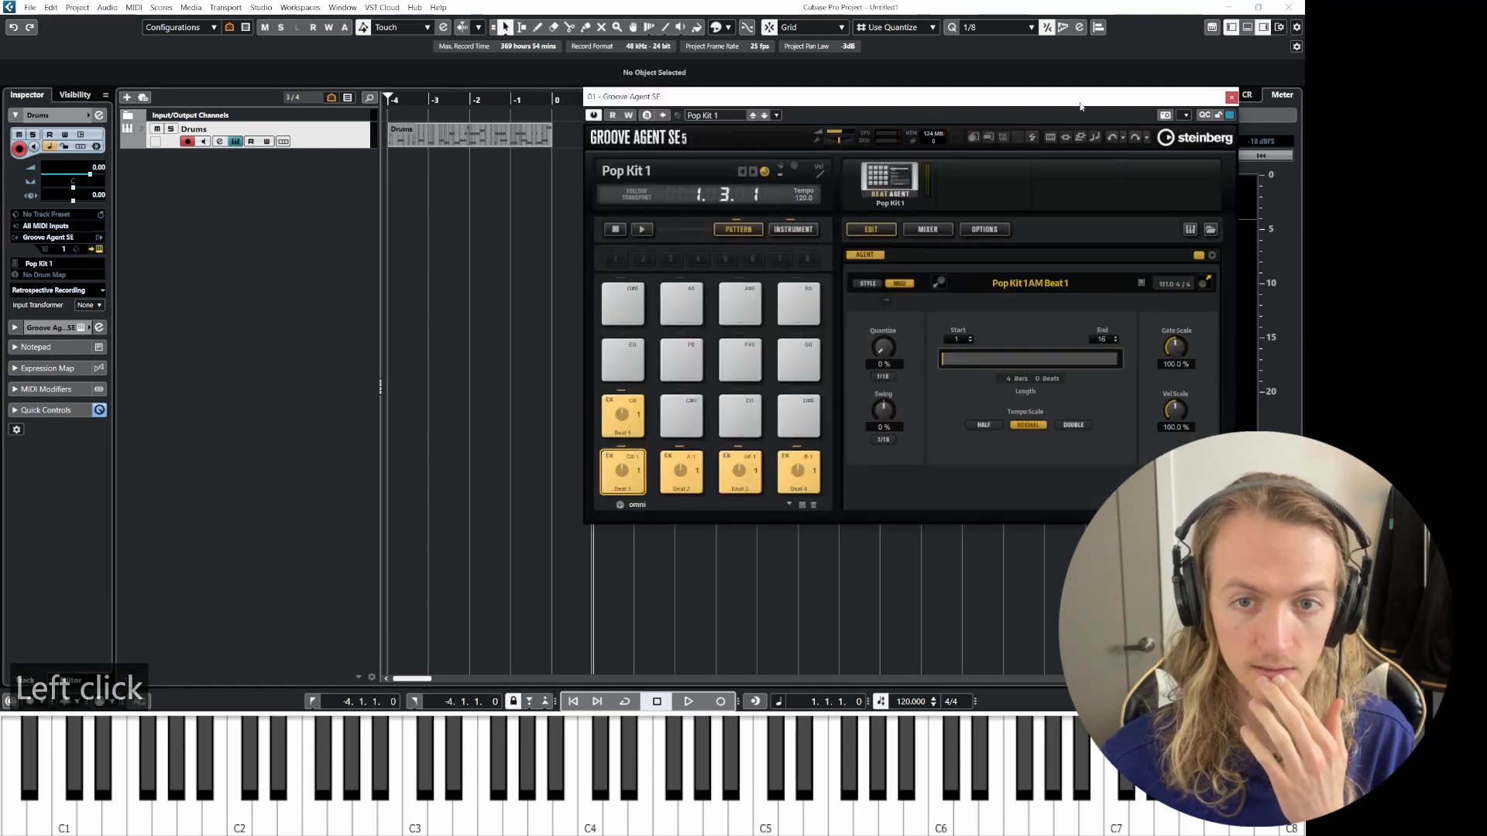
click(1231, 96)
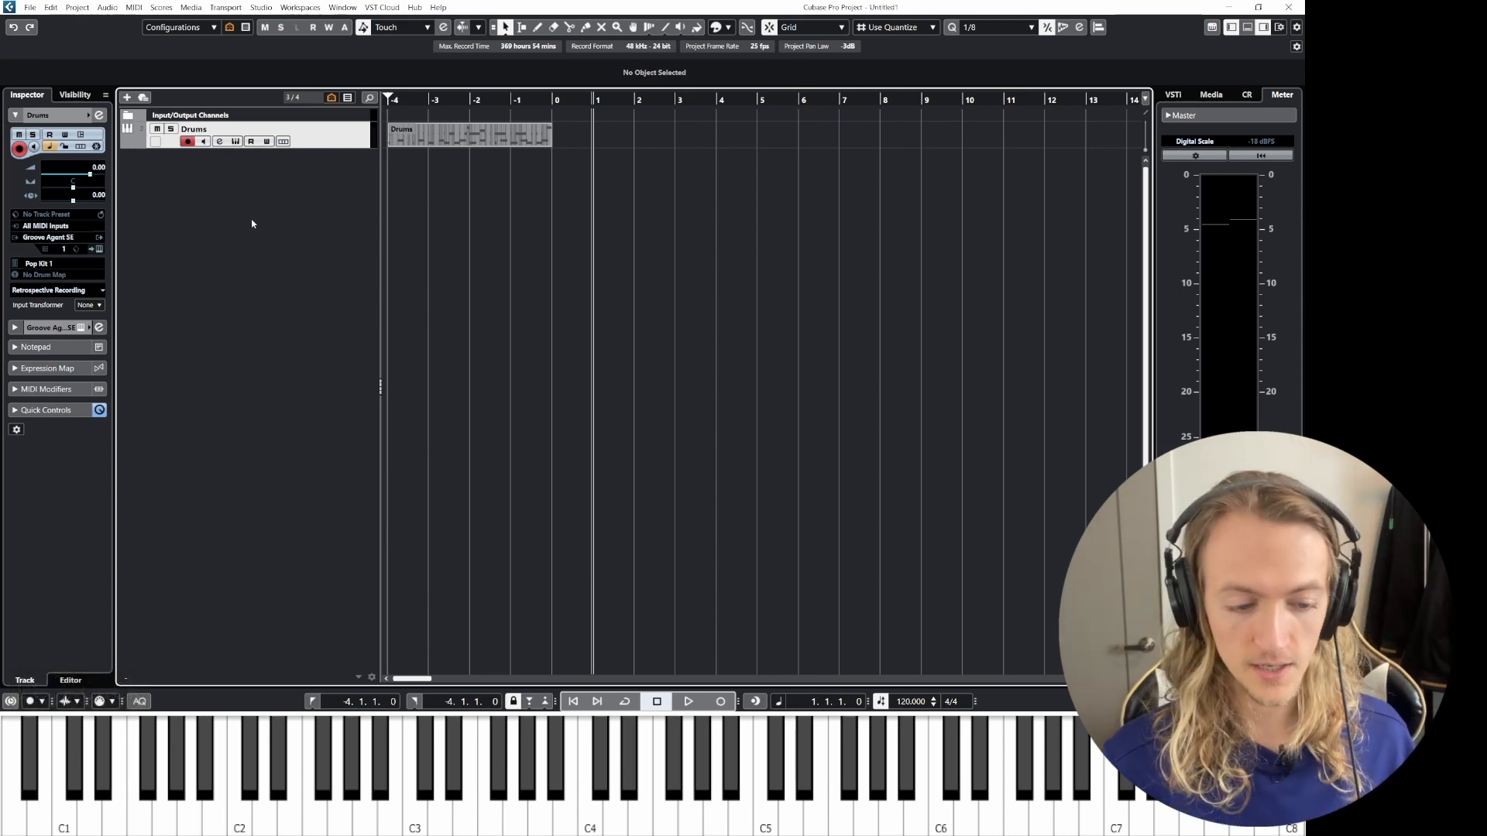
- Open and close the Drums track's Groove Agent SE window once more, and increase the Drums track's height
key(alt+j)
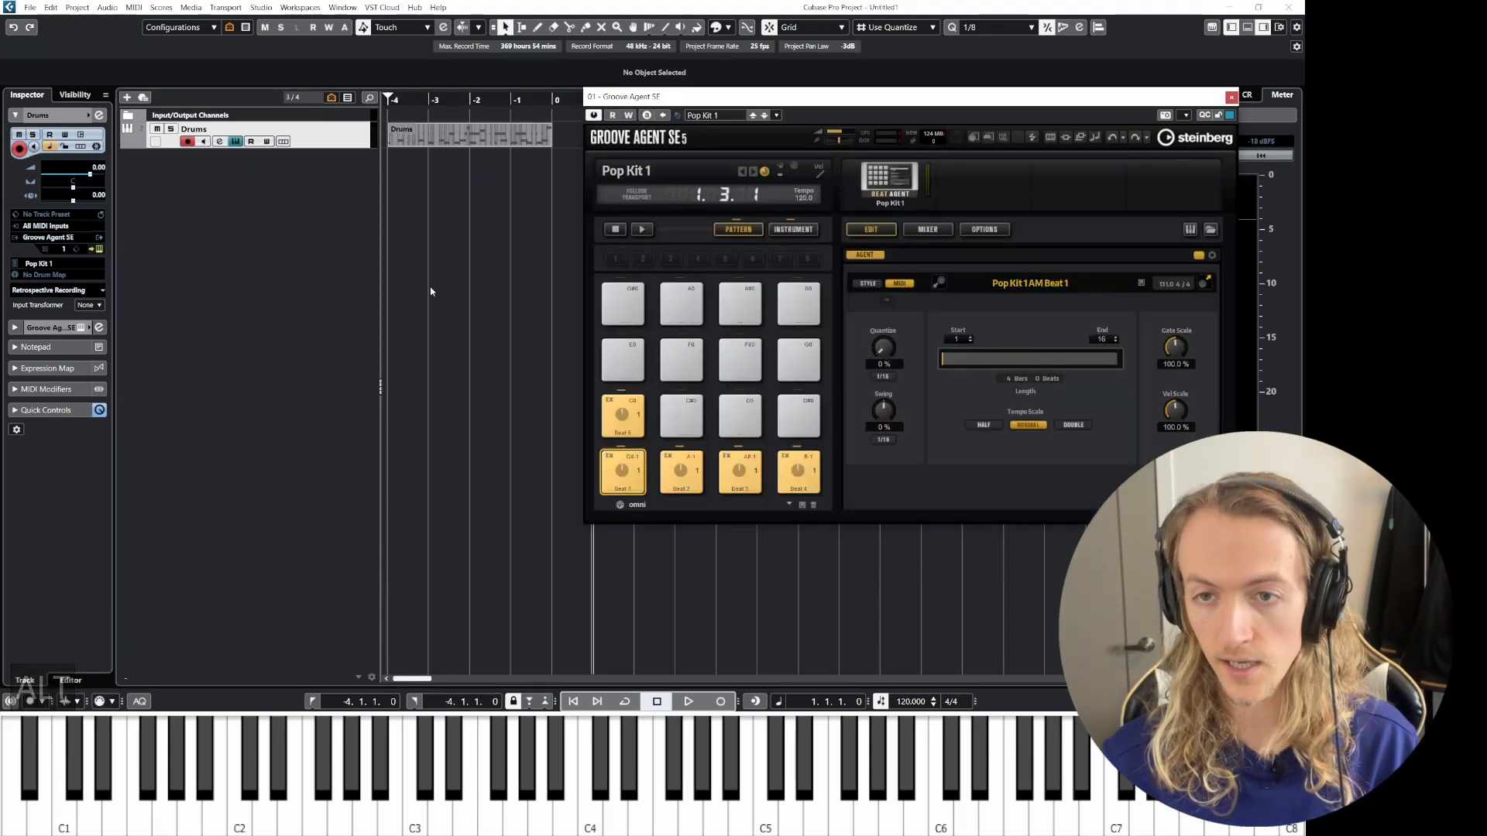
click(1231, 96)
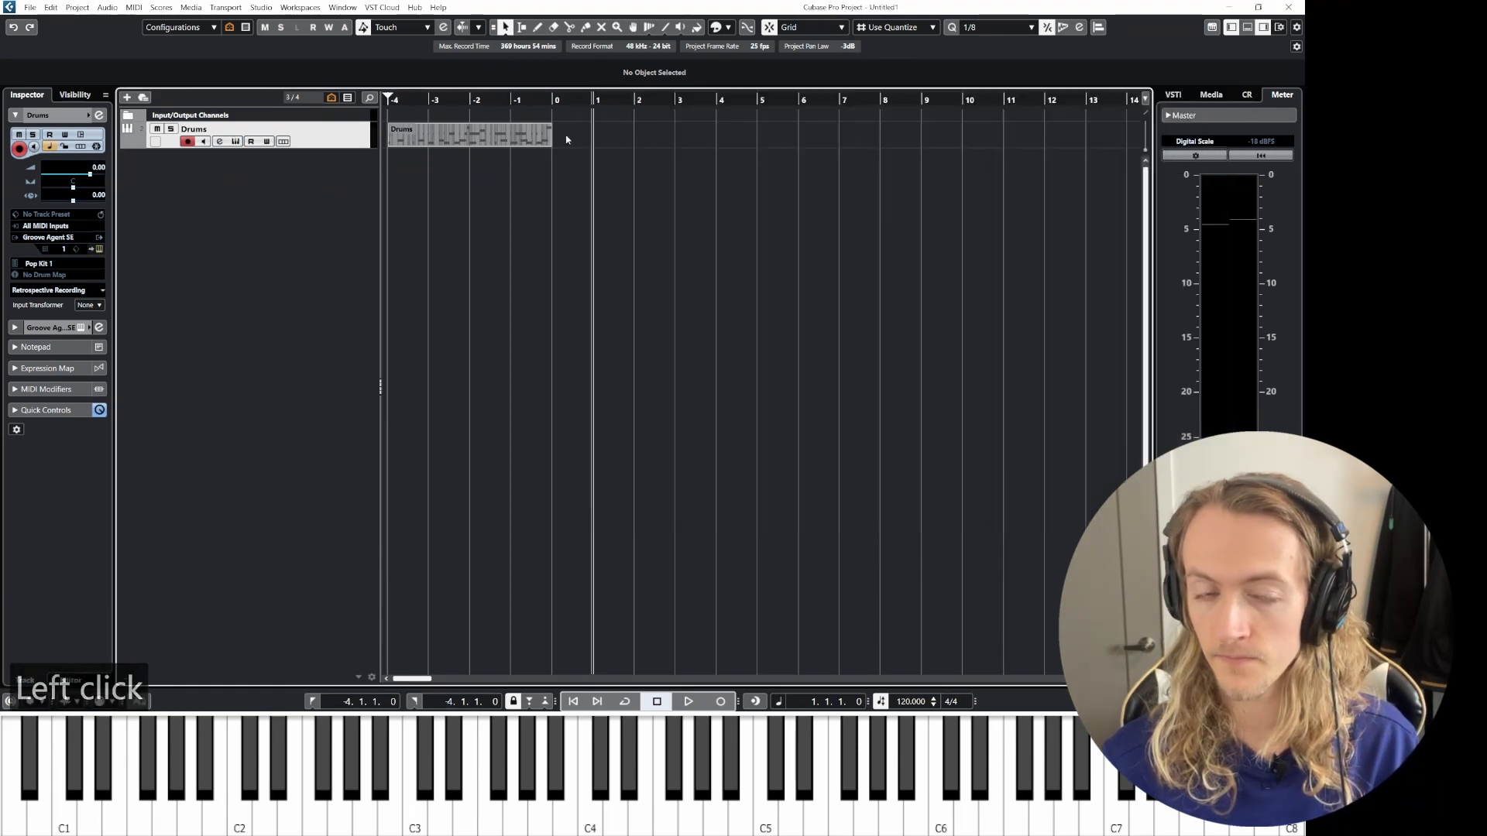
click(343, 141)
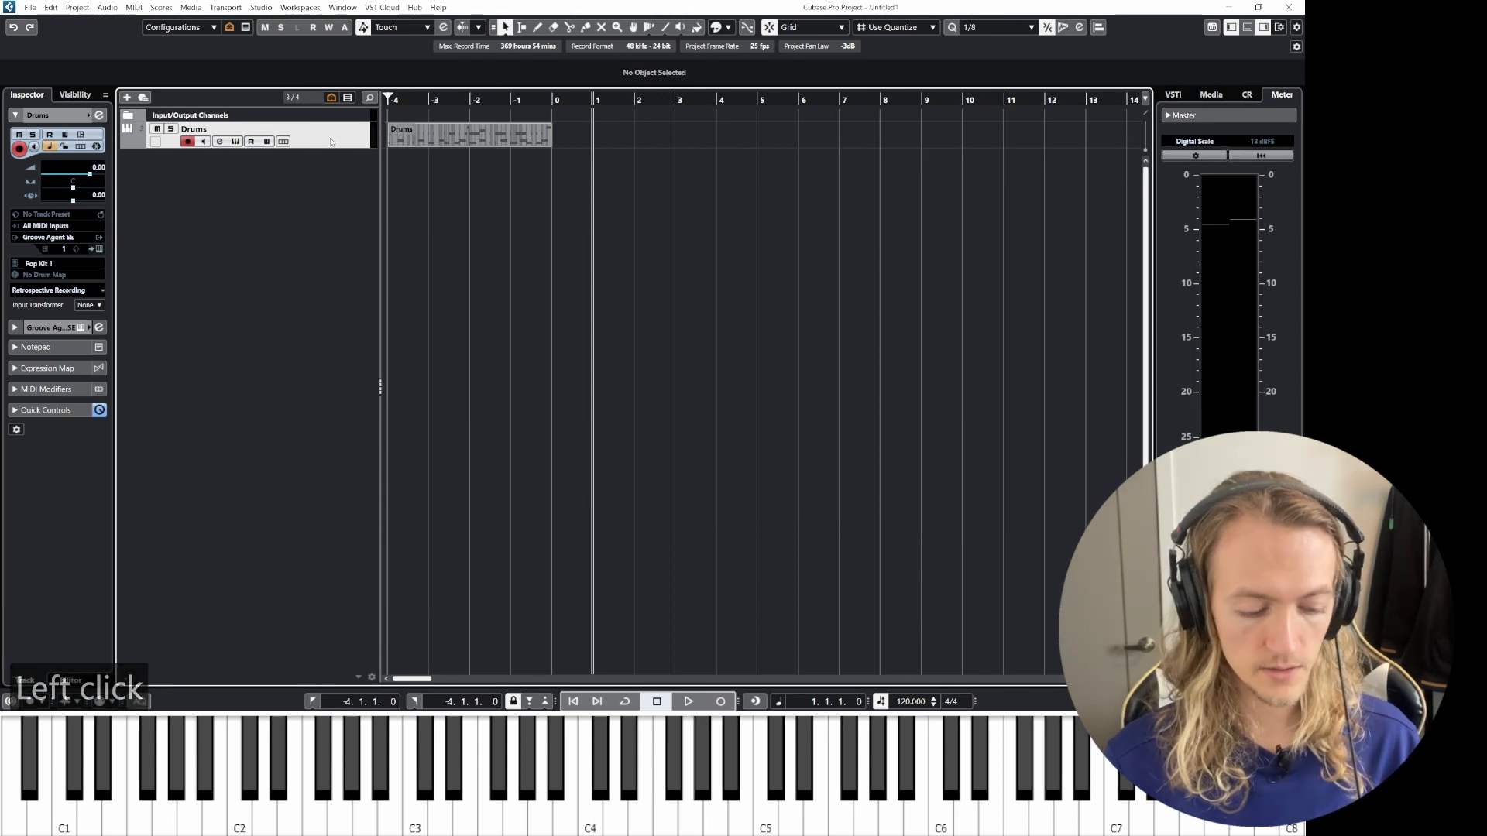
key(z)
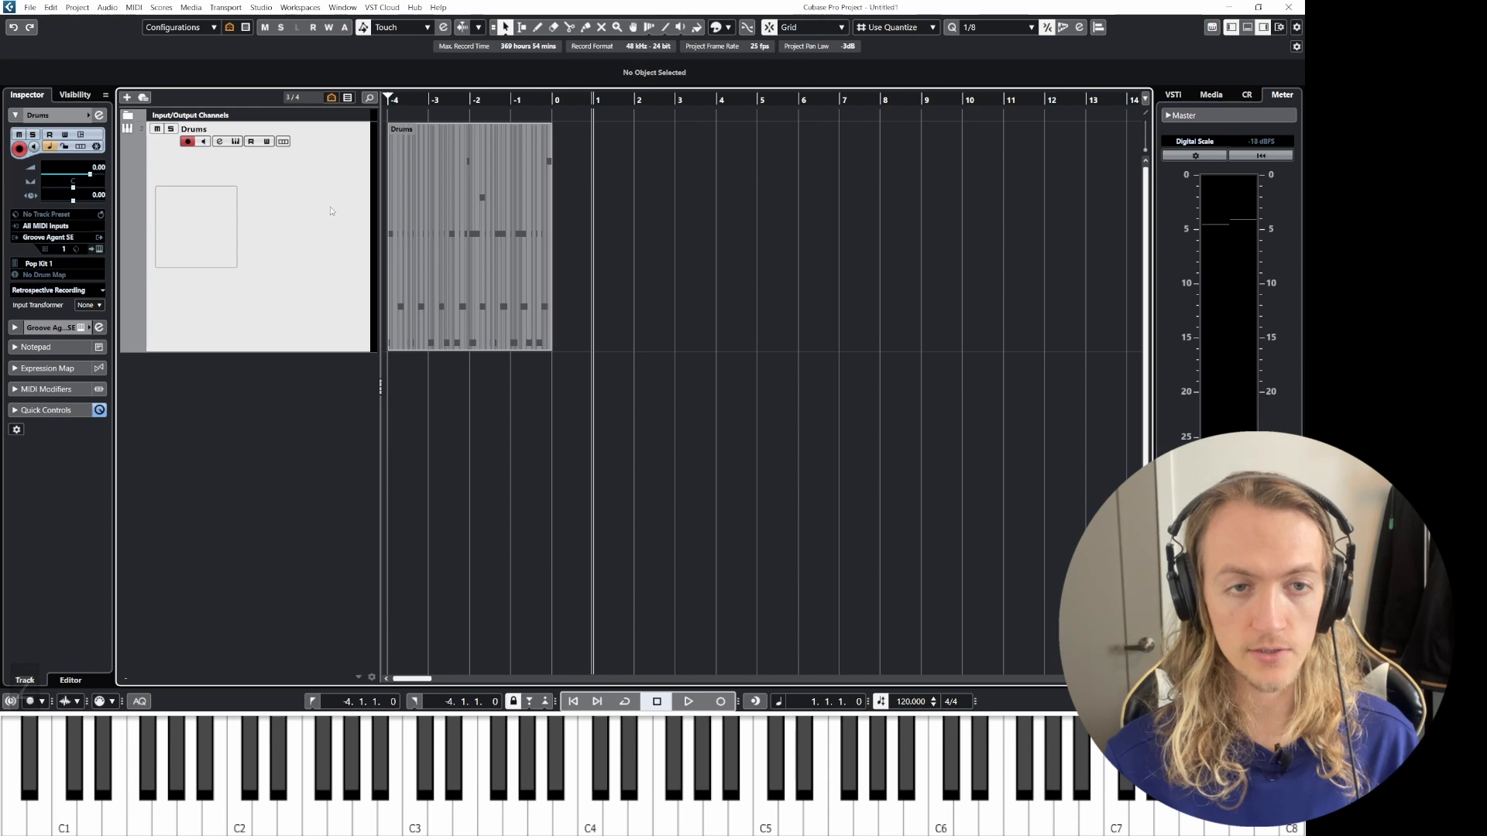
- Open the Drums part at bar -4 in the Key Editor
ctrl+scroll(463, 243, up, 4)
shift+scroll(575, 262, right, 3)
shift+scroll(534, 253, left, 2)
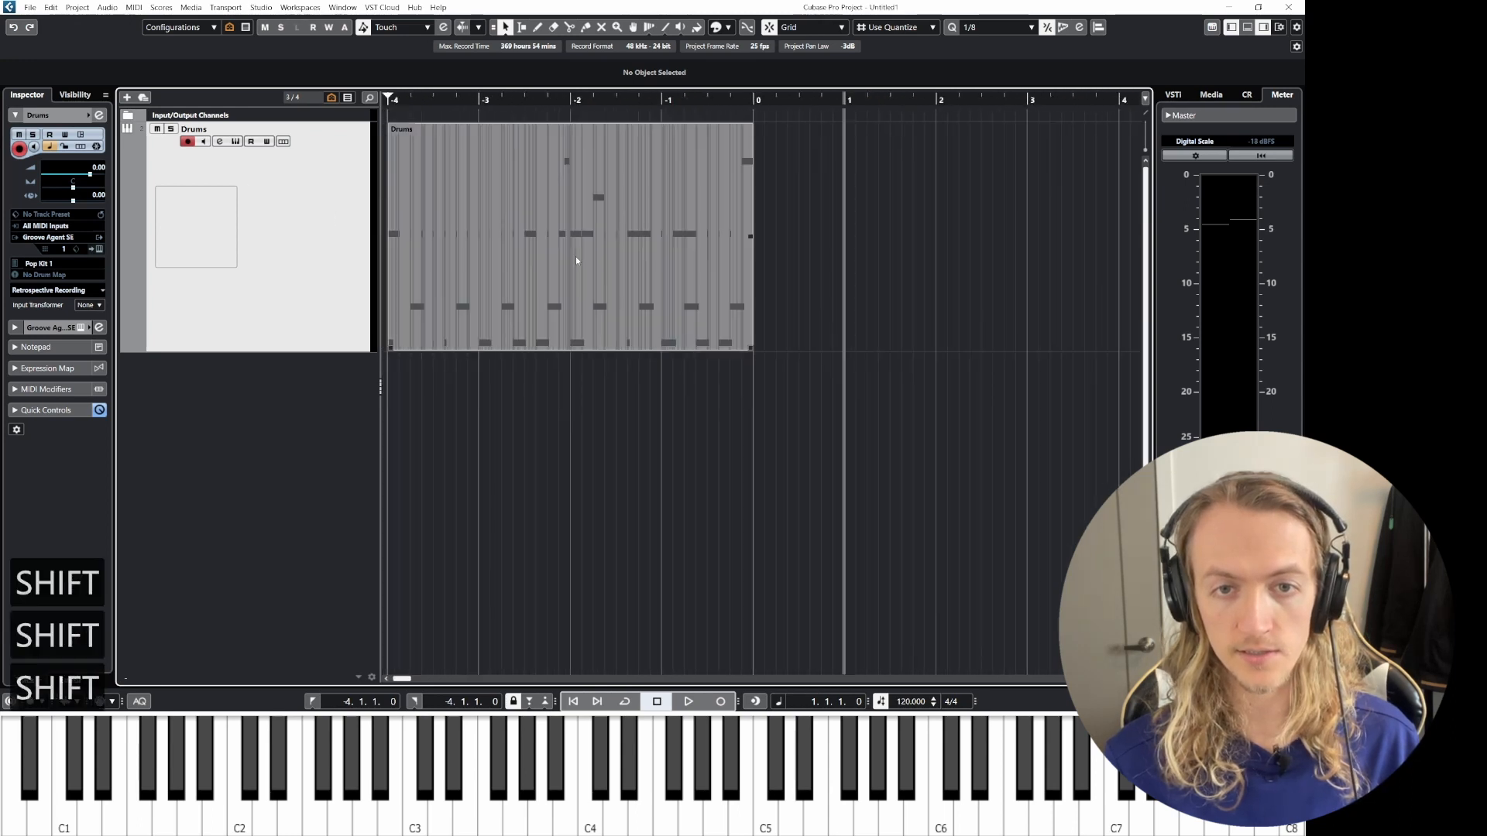
ctrl+scroll(493, 244, up, 4)
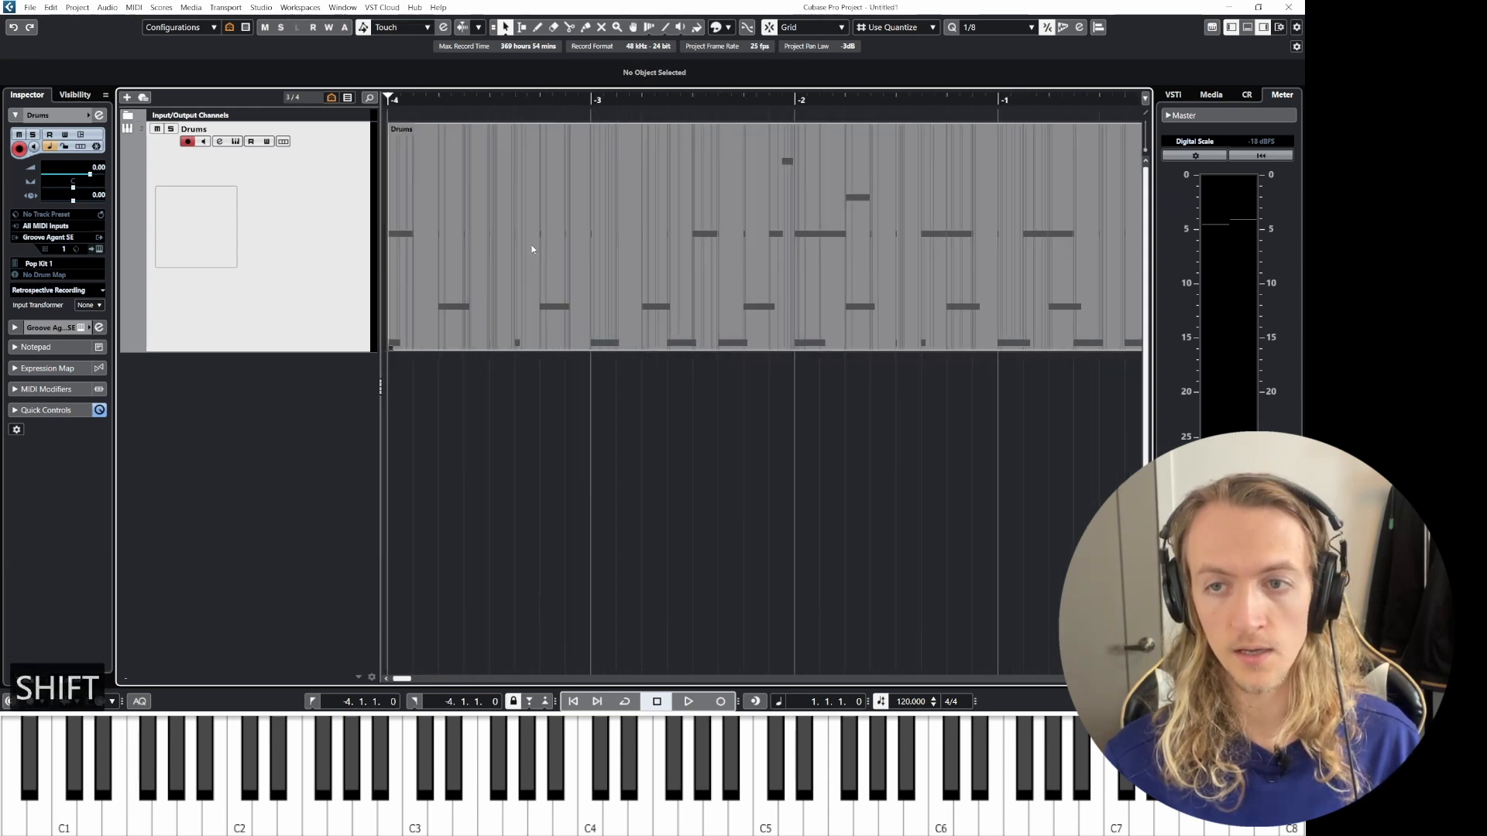
ctrl+scroll(534, 240, down, 3)
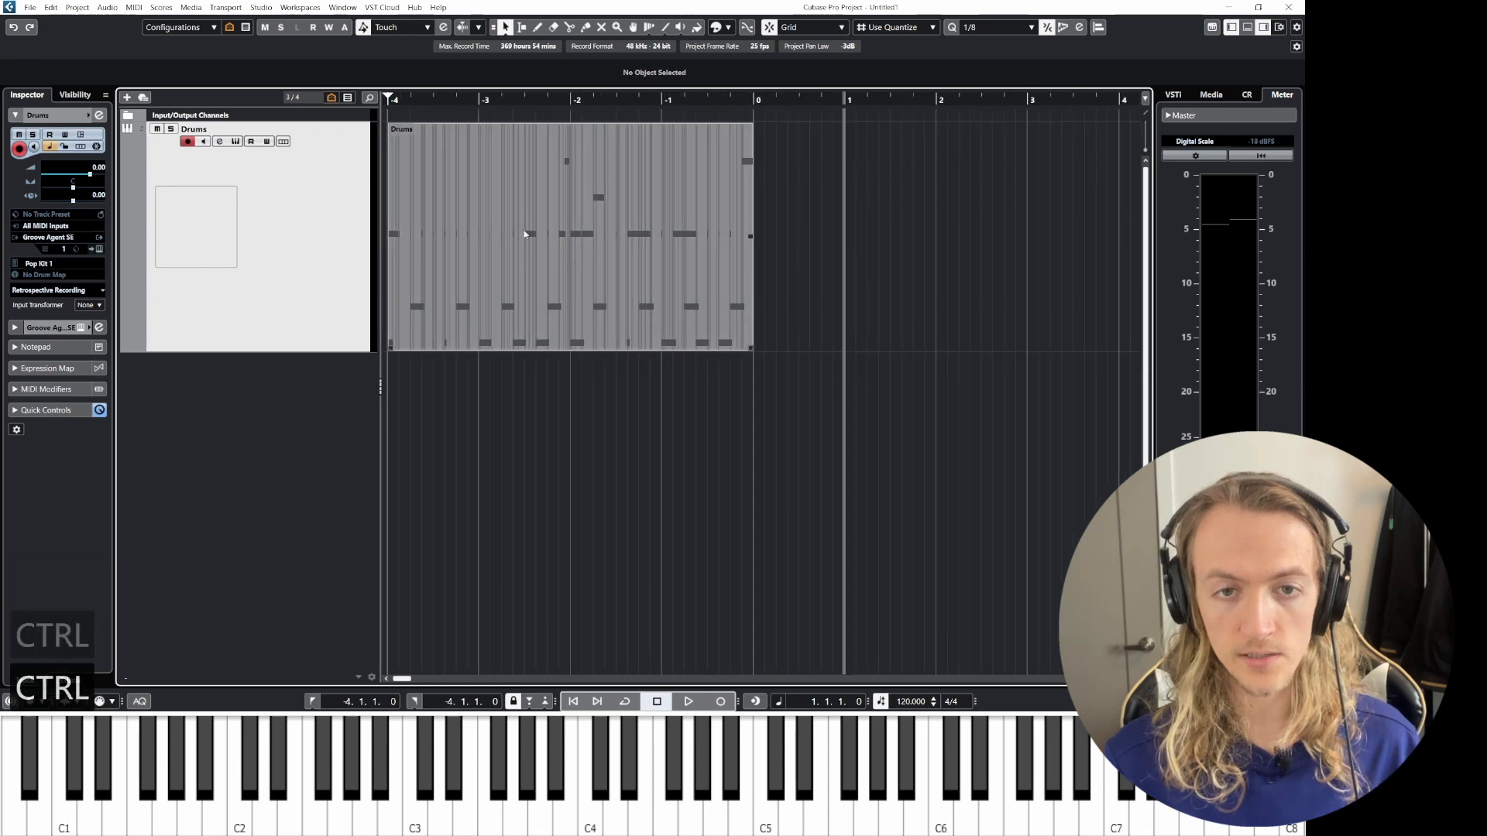
click(522, 232)
double_click(521, 233)
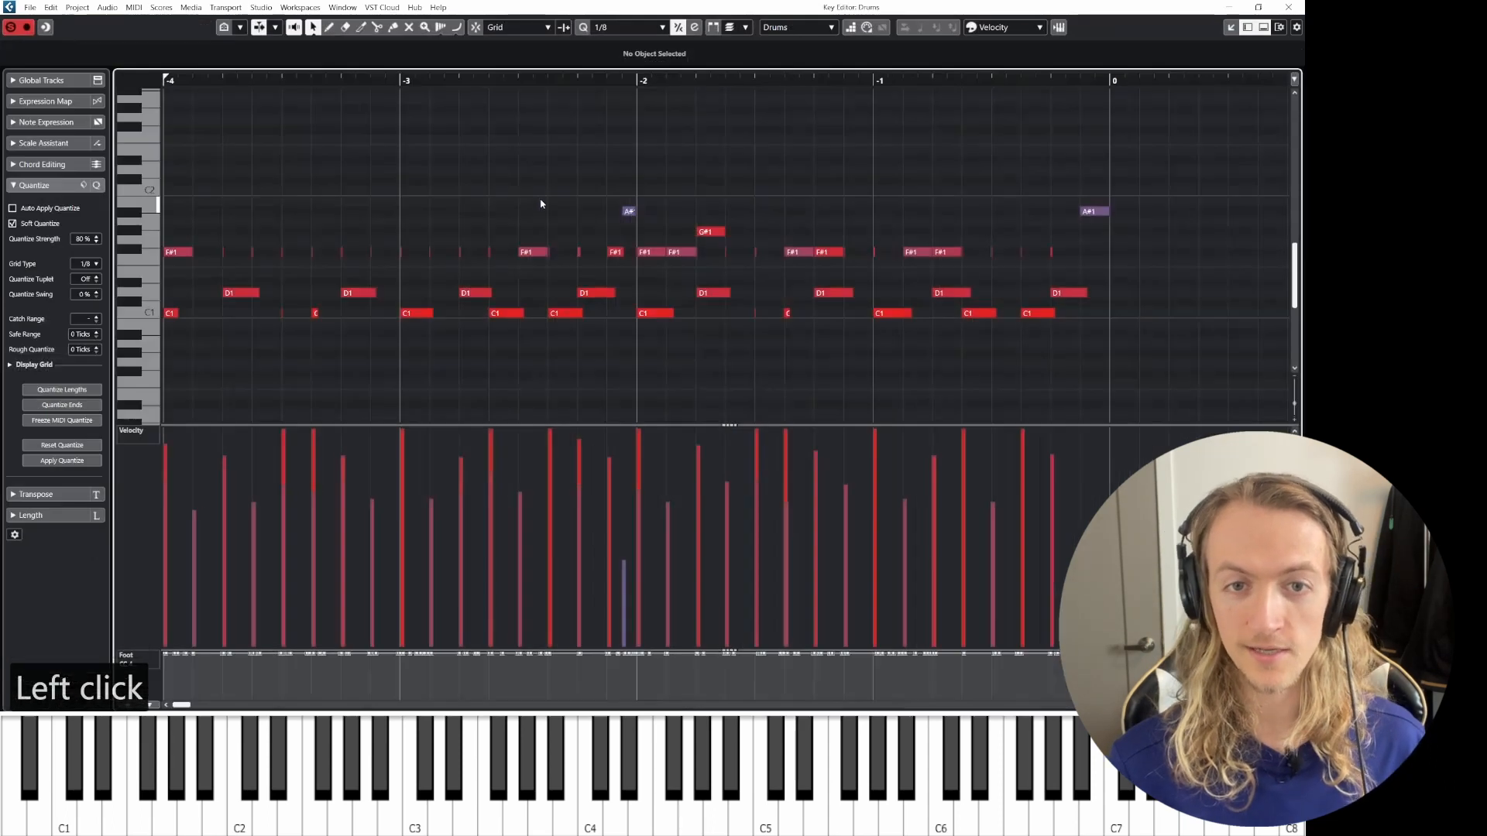
- Examine the Drums part's notes and their velocity bars from bar -4 up to bar 0
ctrl+scroll(509, 271, down, 2)
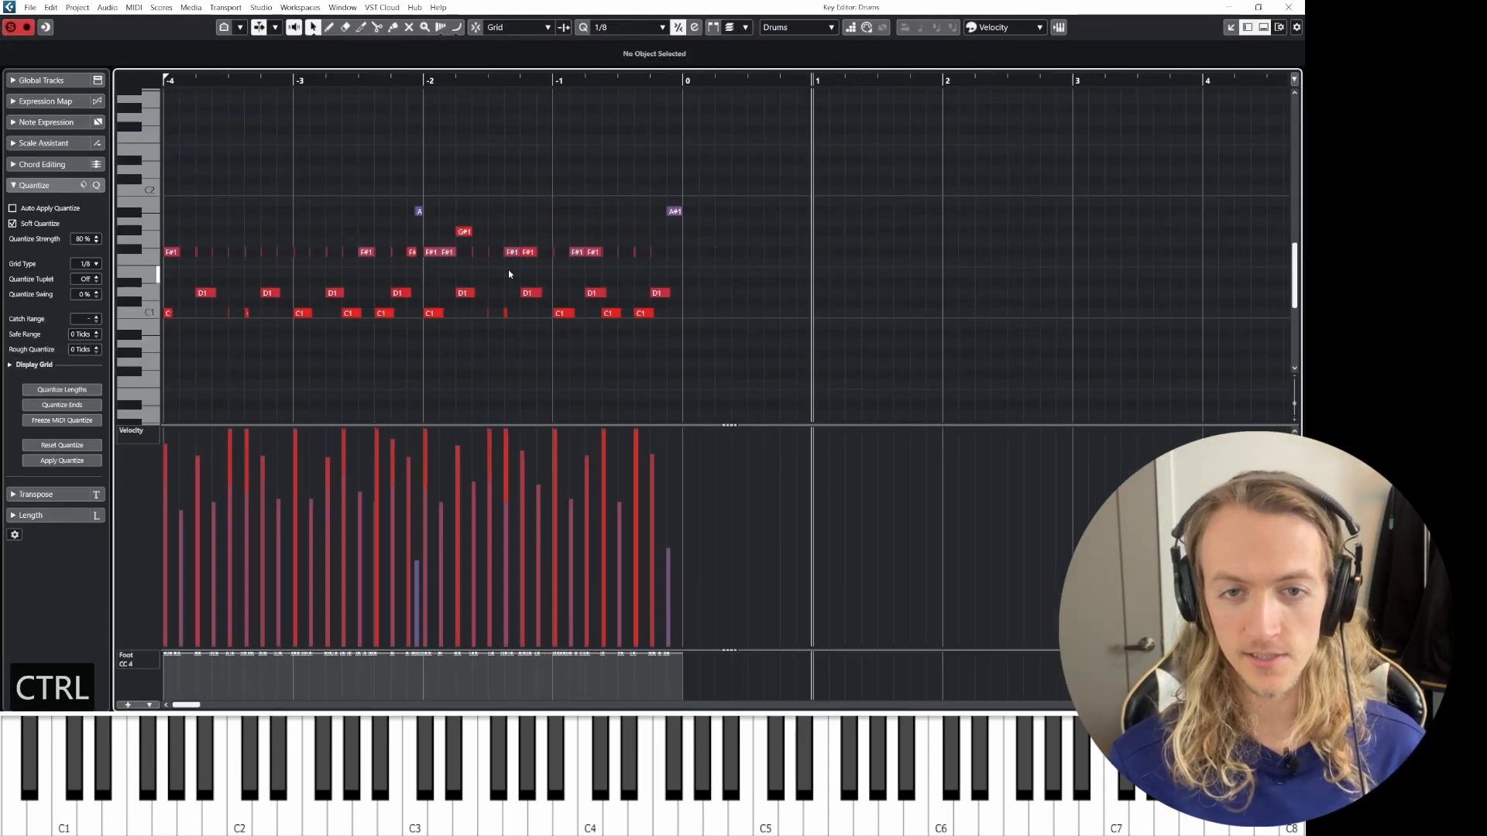
scroll(381, 269, right, 3)
scroll(381, 269, left, 3)
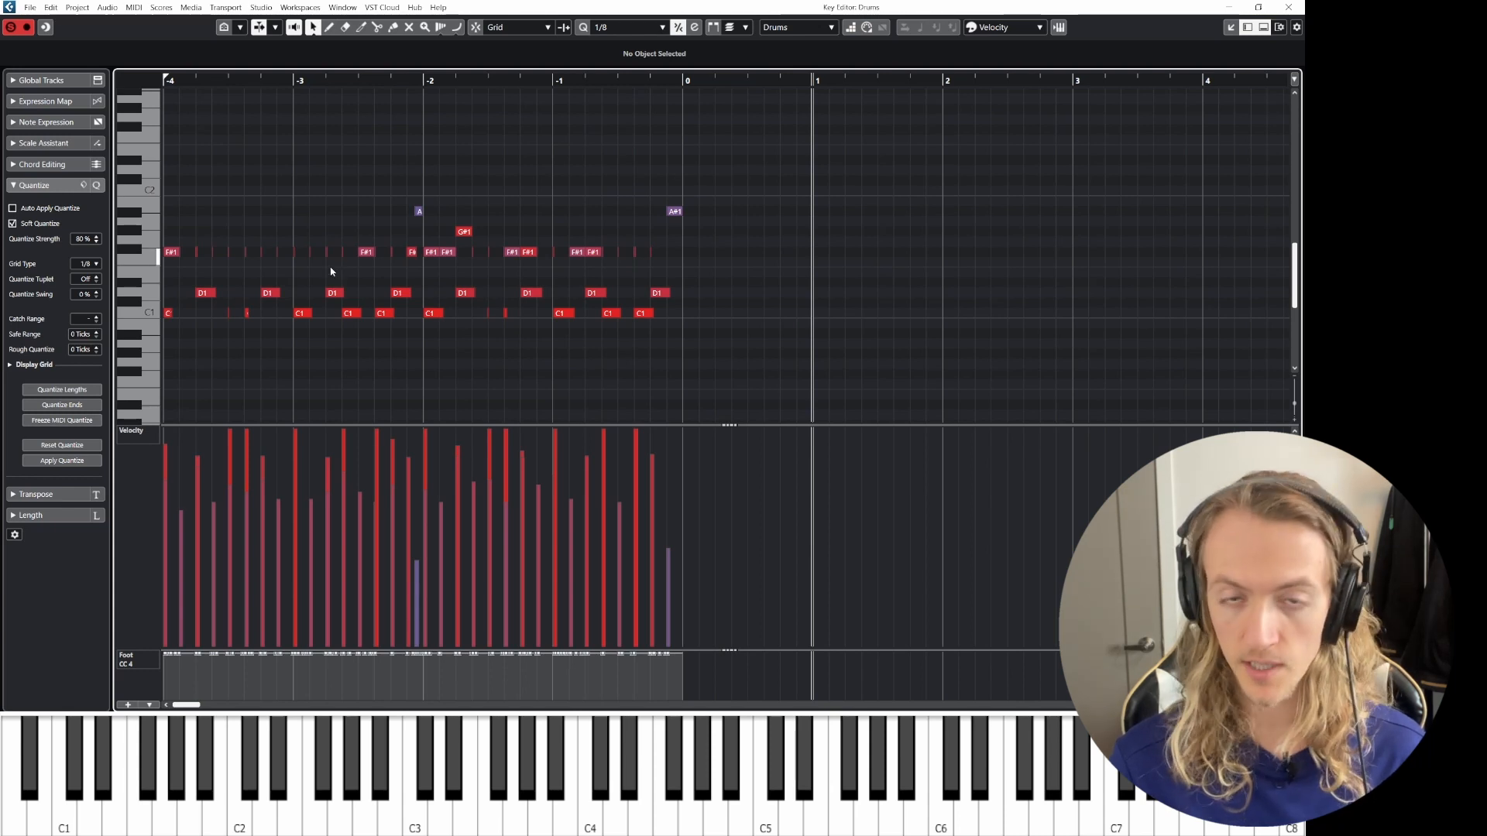
ctrl+scroll(312, 260, up, 5)
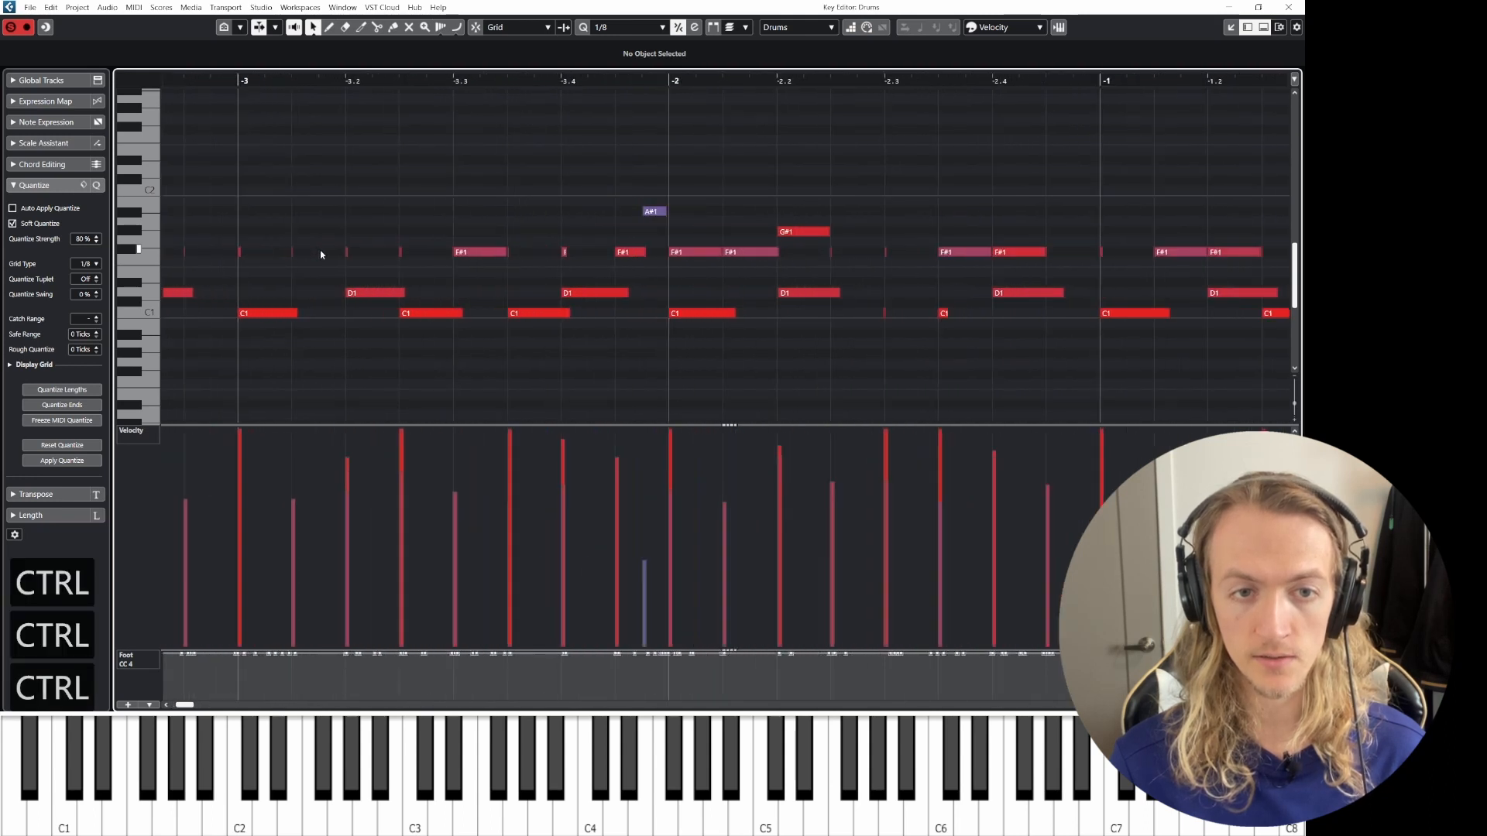
ctrl+scroll(321, 257, down, 4)
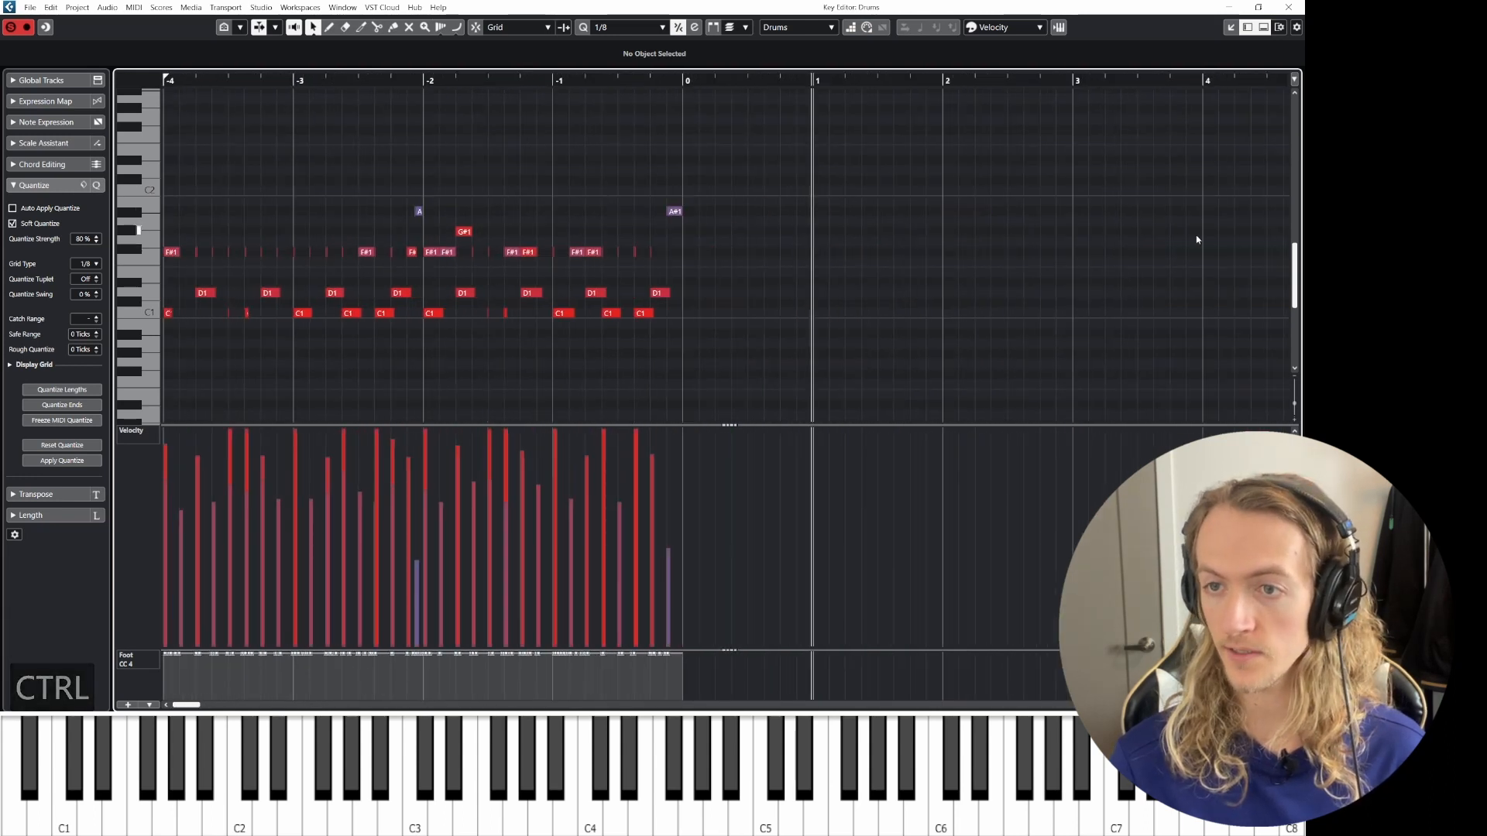
key(ctrl)
key(ctrl)
key(ctrl)
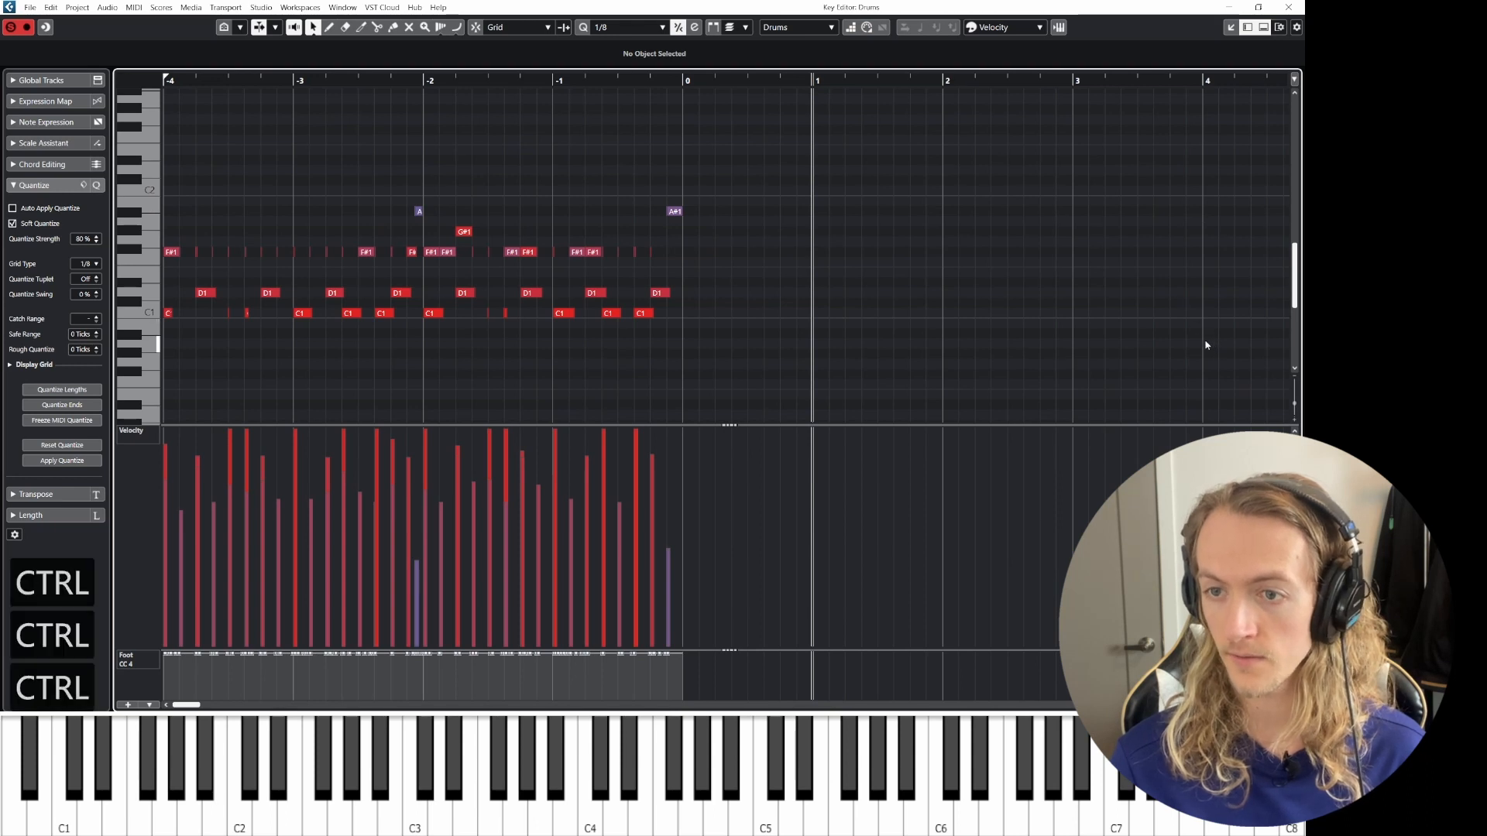
ctrl+scroll(1206, 345, up, 5)
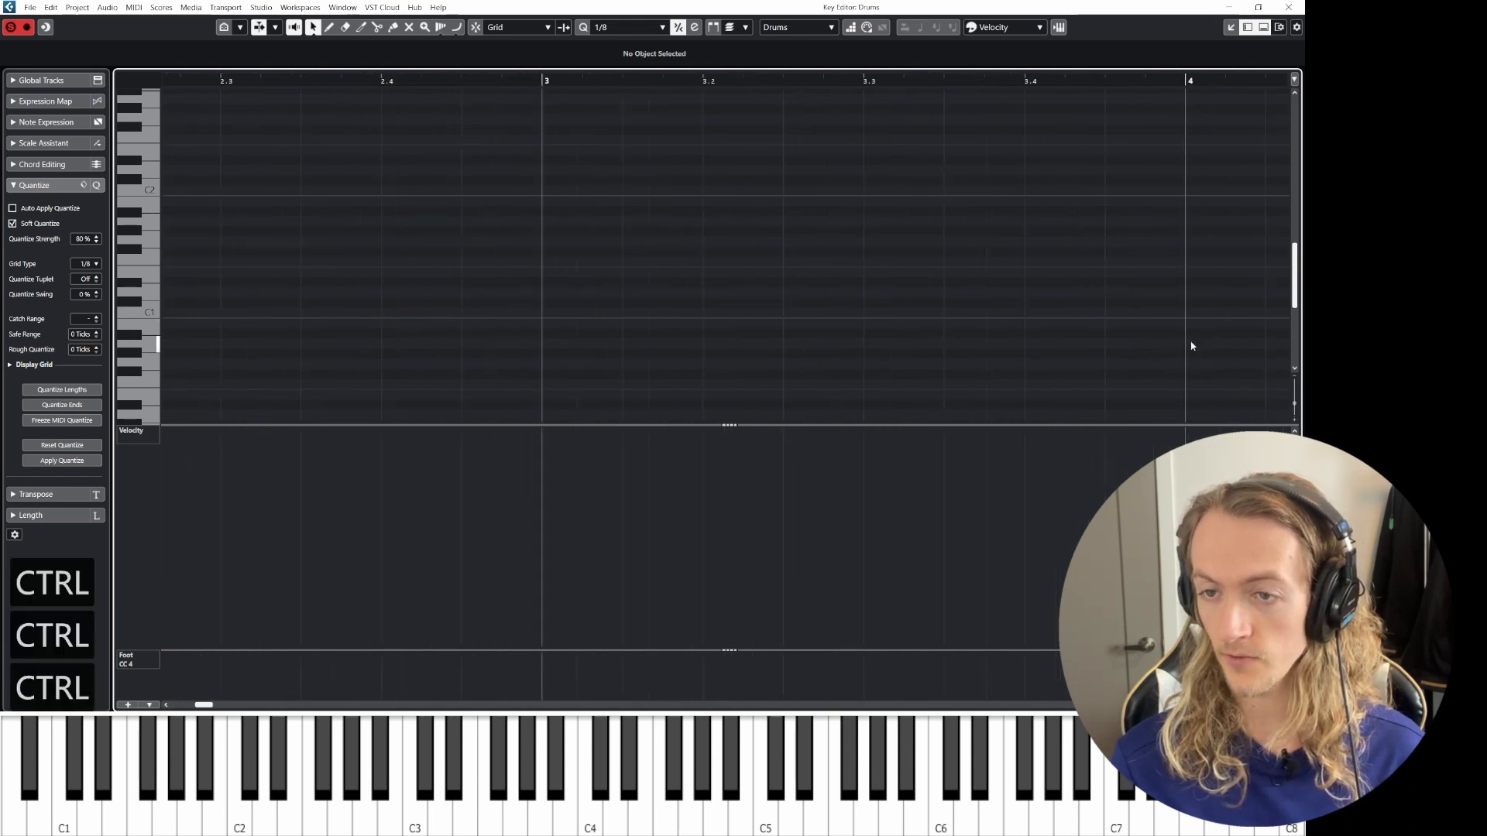
ctrl+scroll(1193, 345, down, 5)
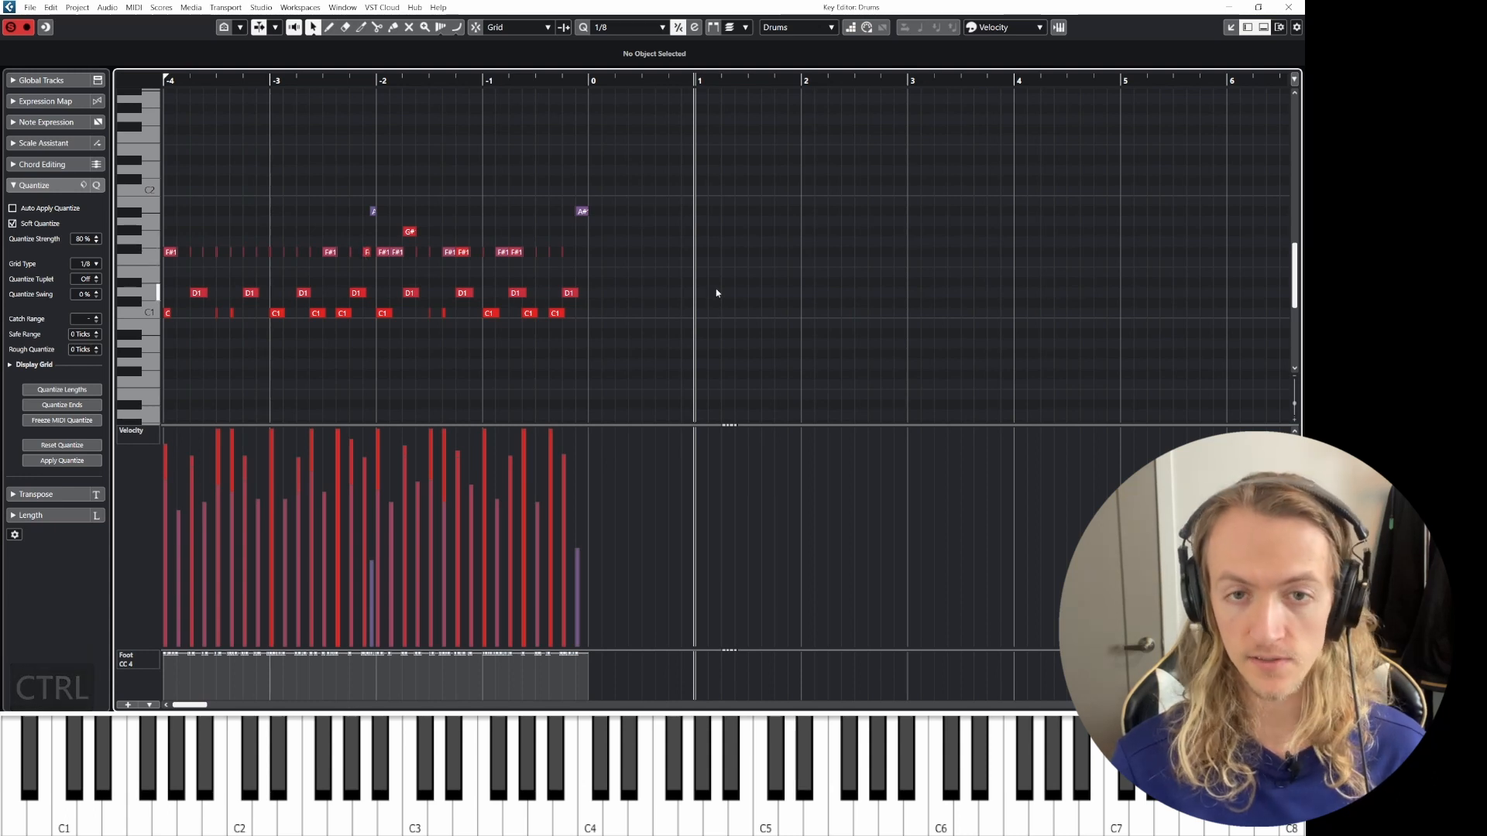
key(shift)
shift+scroll(707, 300, down, 5)
shift+scroll(700, 306, up, 5)
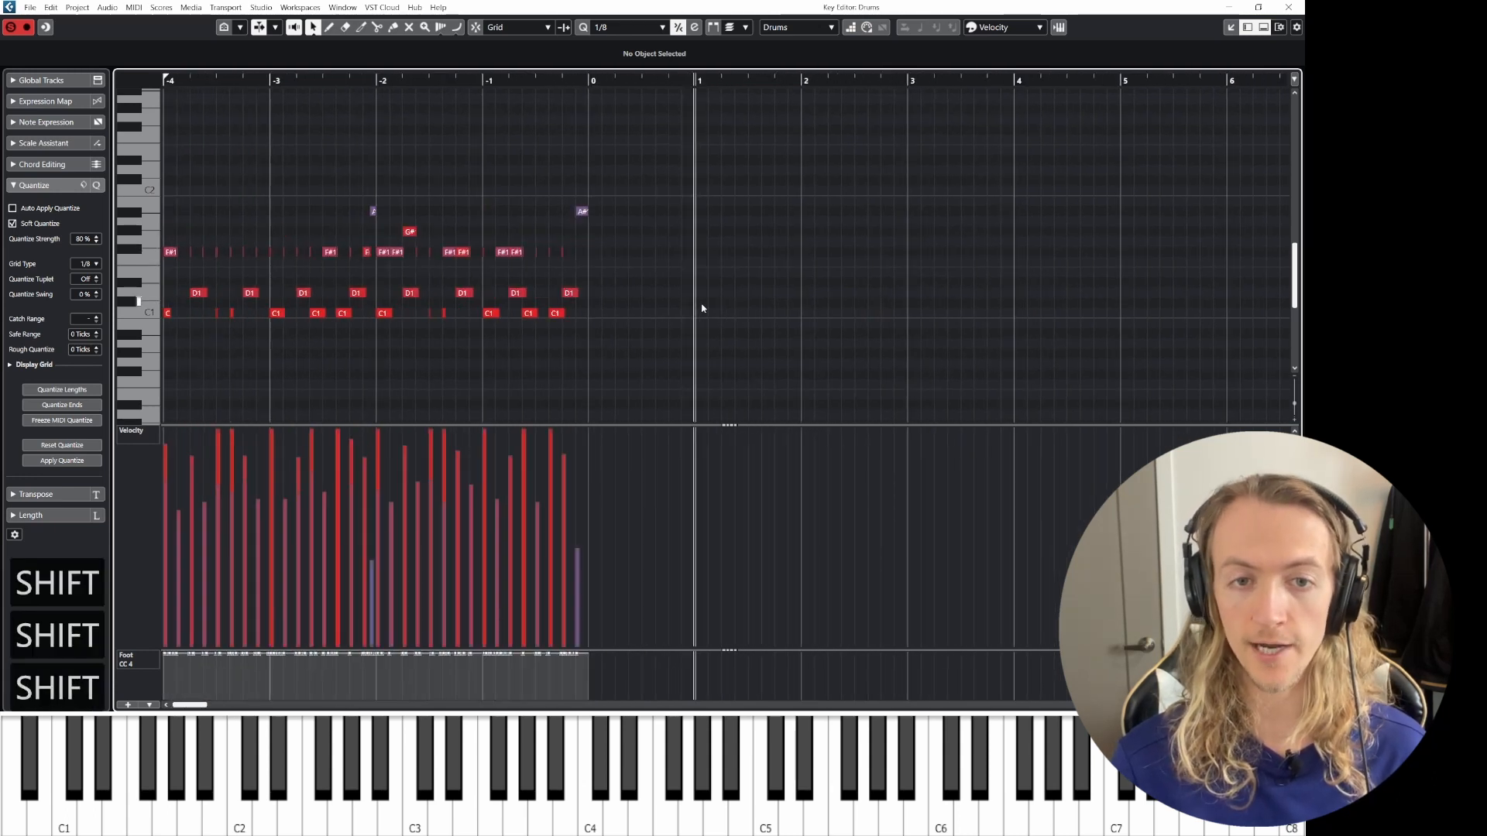
- Enlarge the velocity lane and lower the velocity of the first D1 note in bar -4 to 37
click(198, 295)
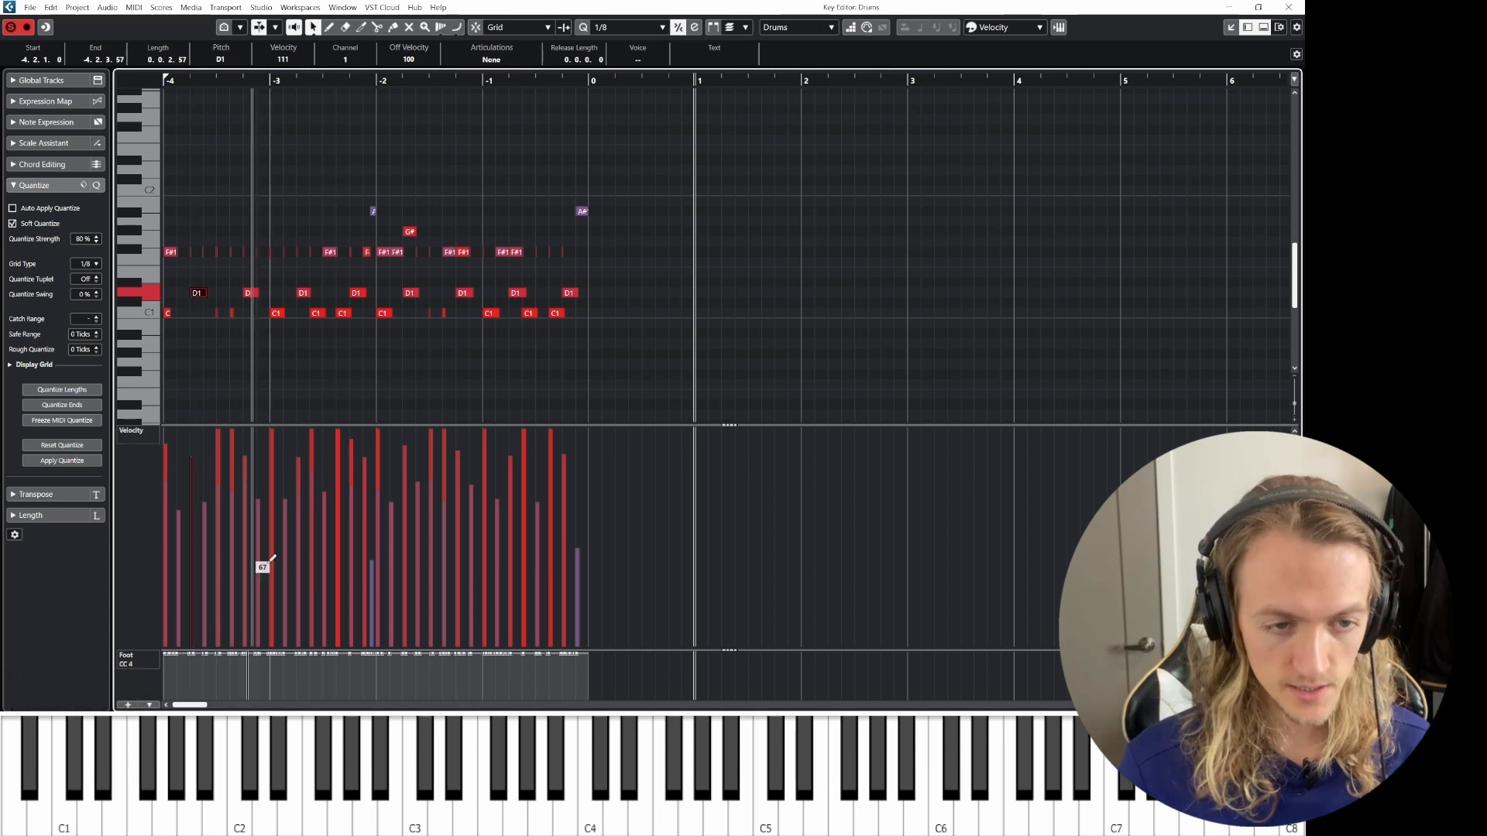
drag(731, 426, 720, 352)
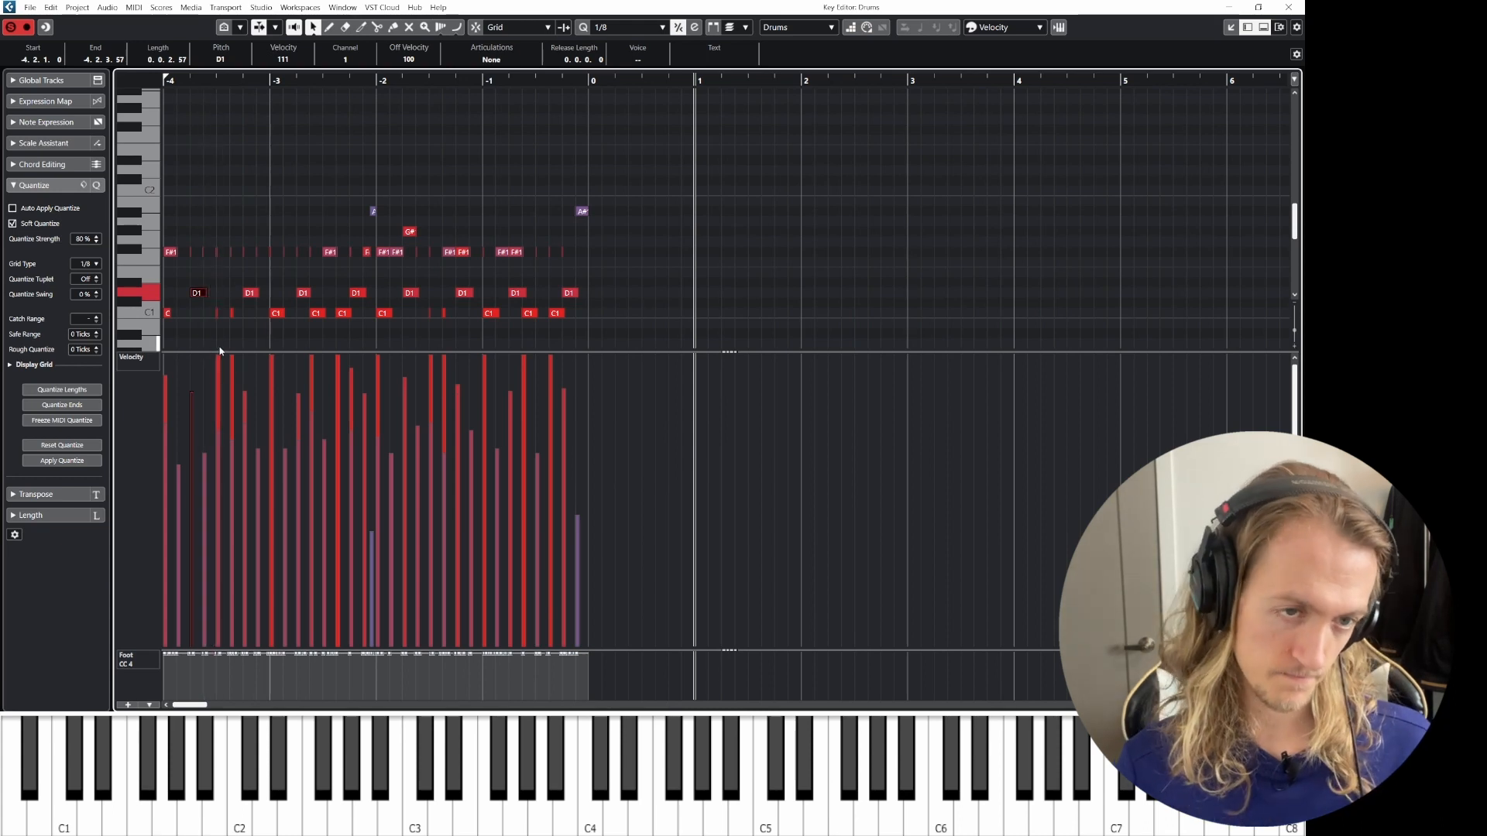
click(195, 294)
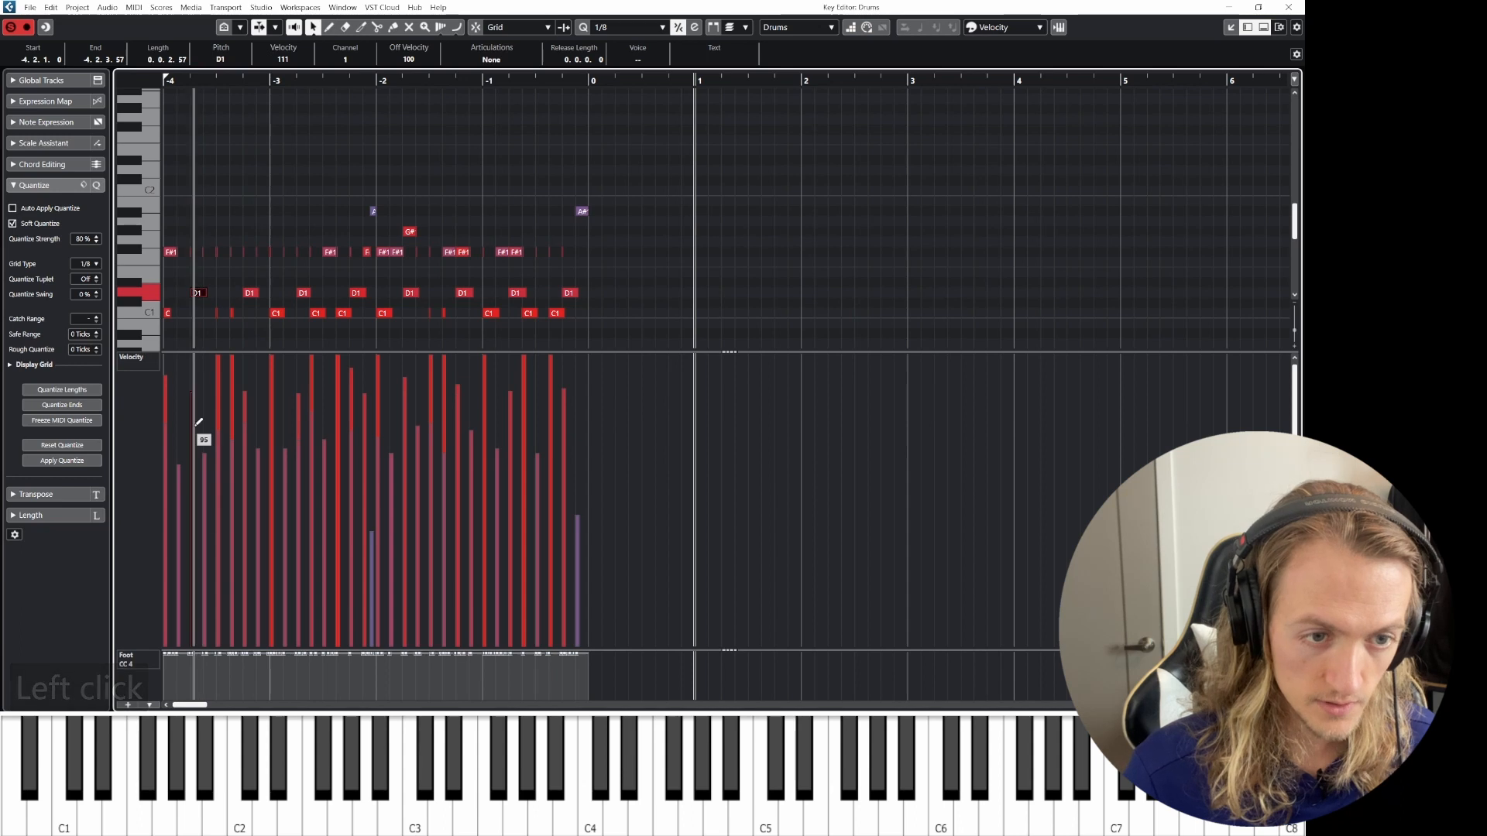
click(192, 558)
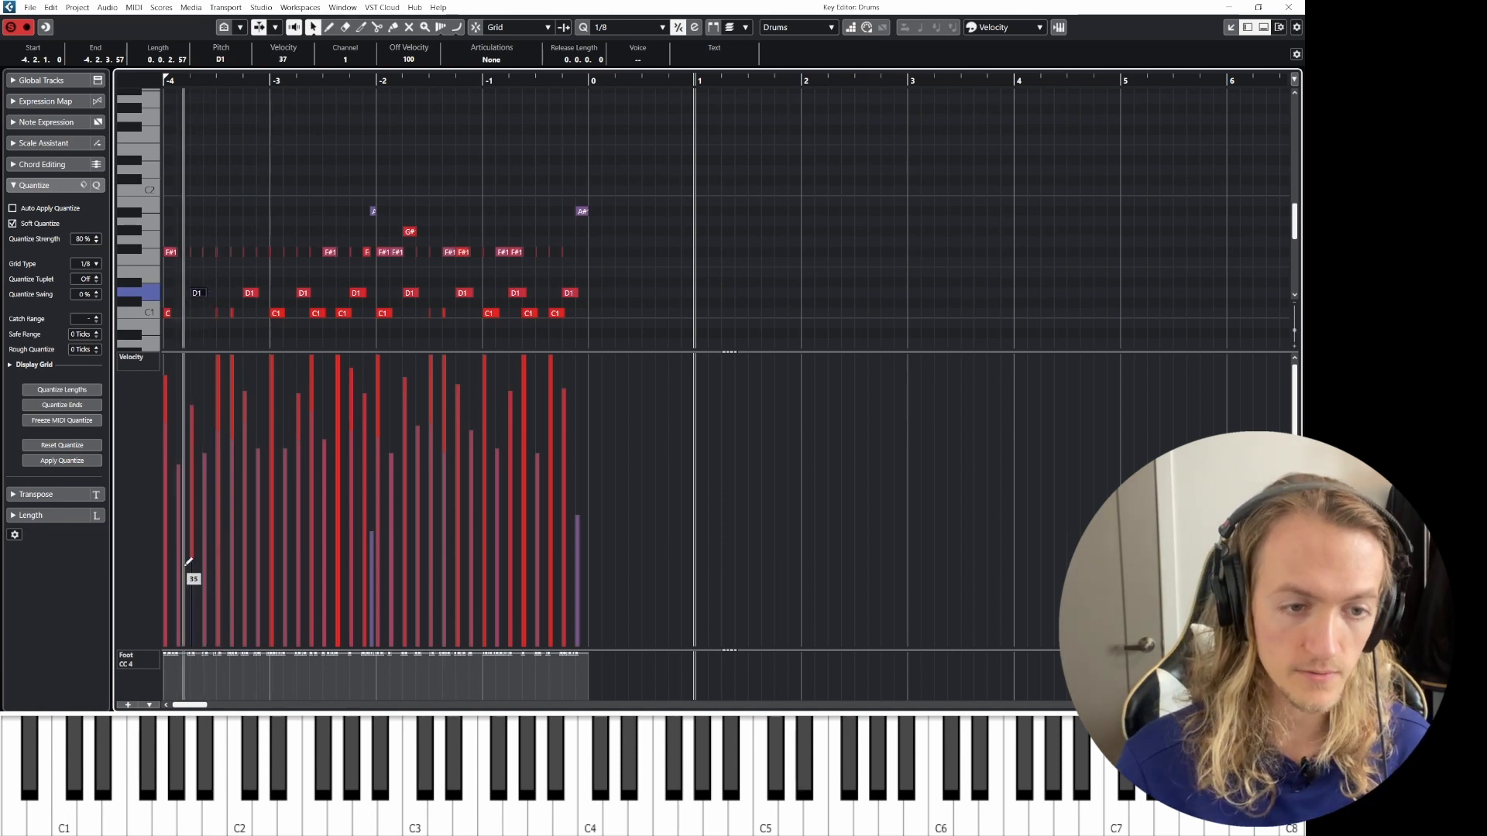
- Try several velocities for the first D1 note in the velocity lane, including 53, 70, 93 and 87, ending at 84
mouse_move(196, 557)
mouse_down()
mouse_move(209, 488)
mouse_move(199, 373)
mouse_move(193, 560)
mouse_move(206, 455)
mouse_up()
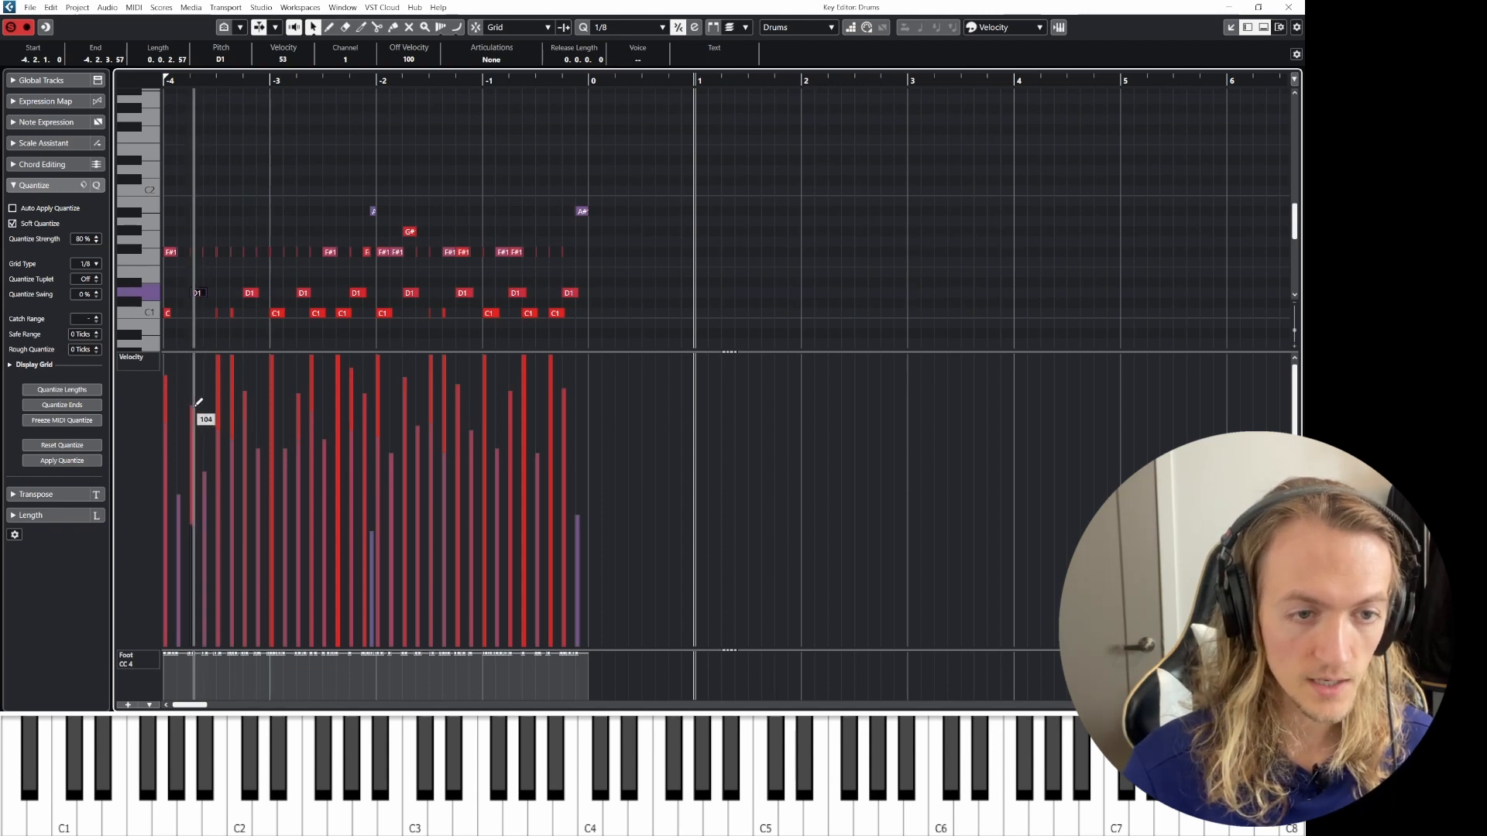
click(197, 293)
click(197, 293)
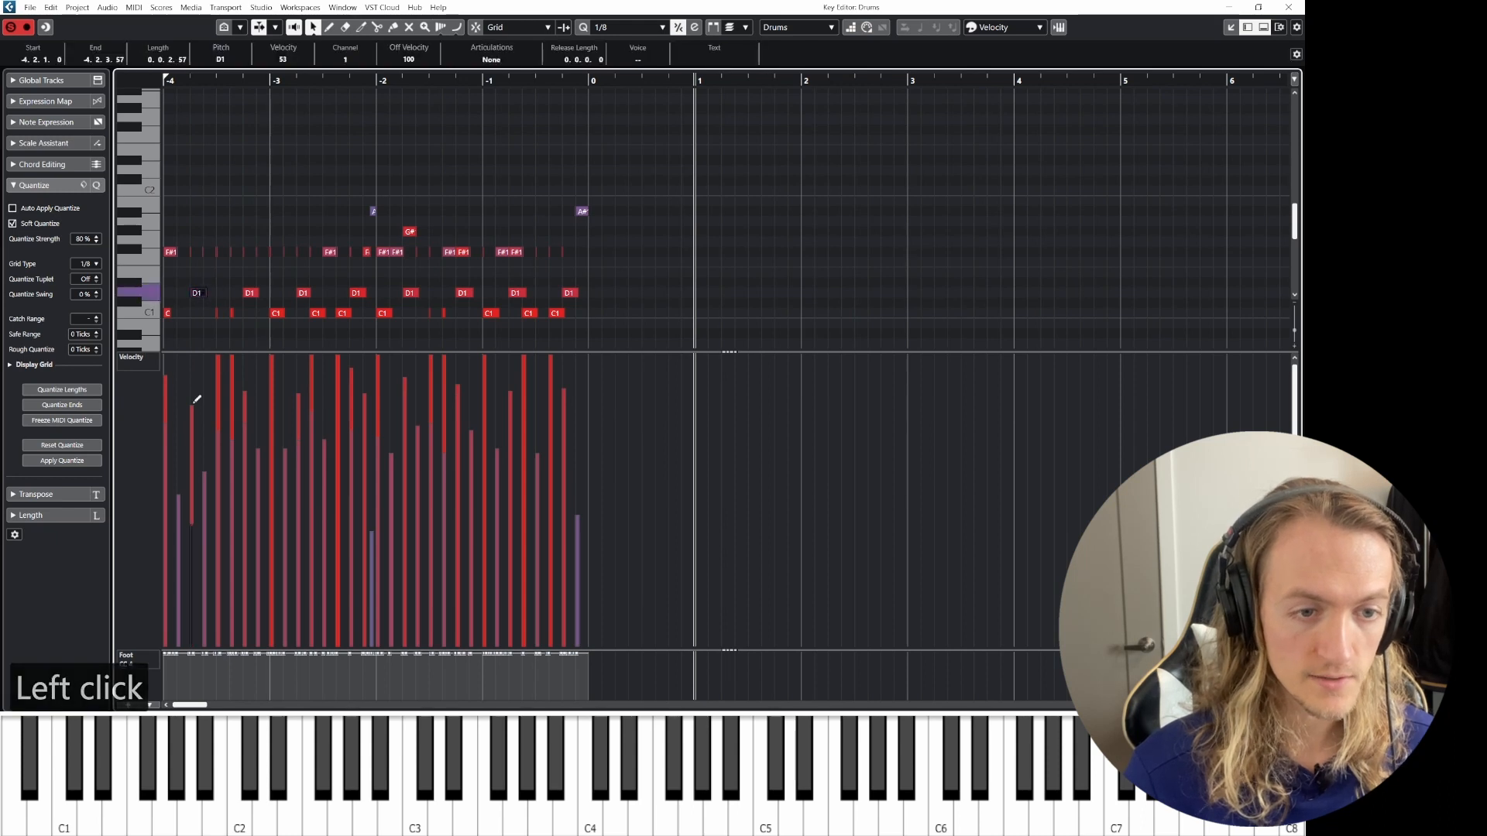
drag(195, 519, 202, 488)
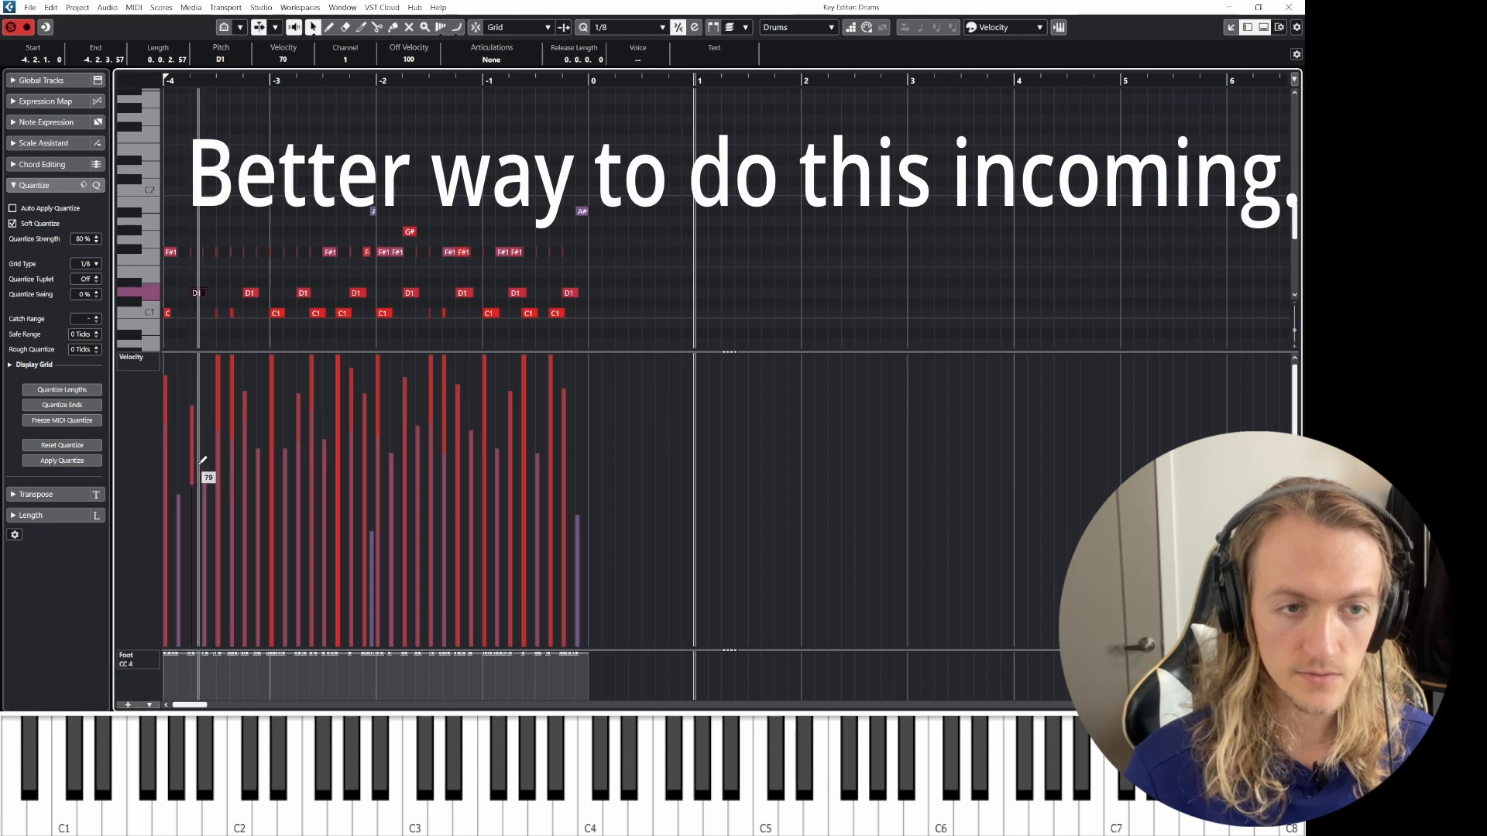
click(198, 456)
click(199, 454)
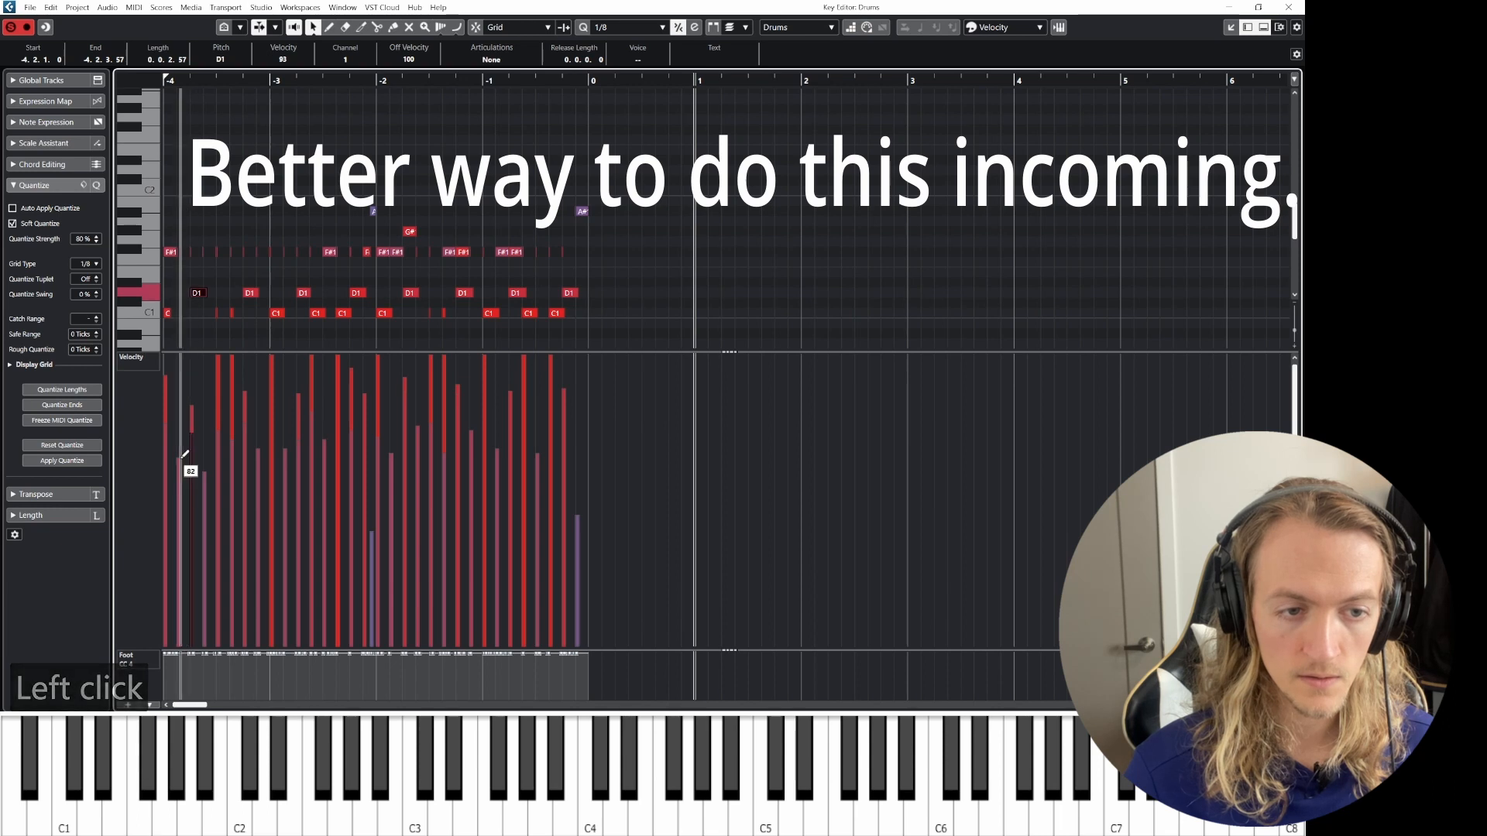
click(199, 434)
click(198, 440)
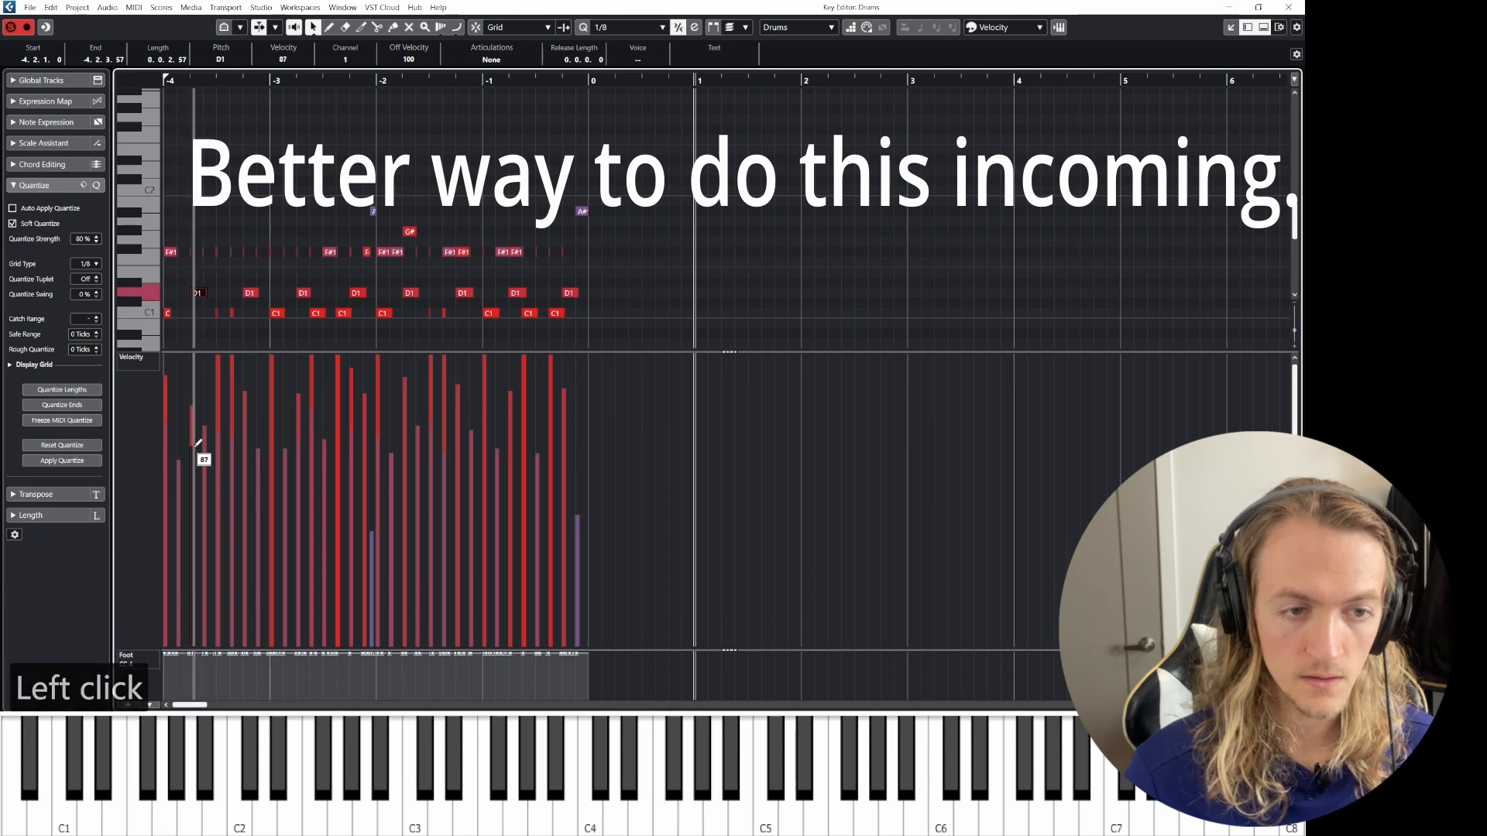
click(195, 446)
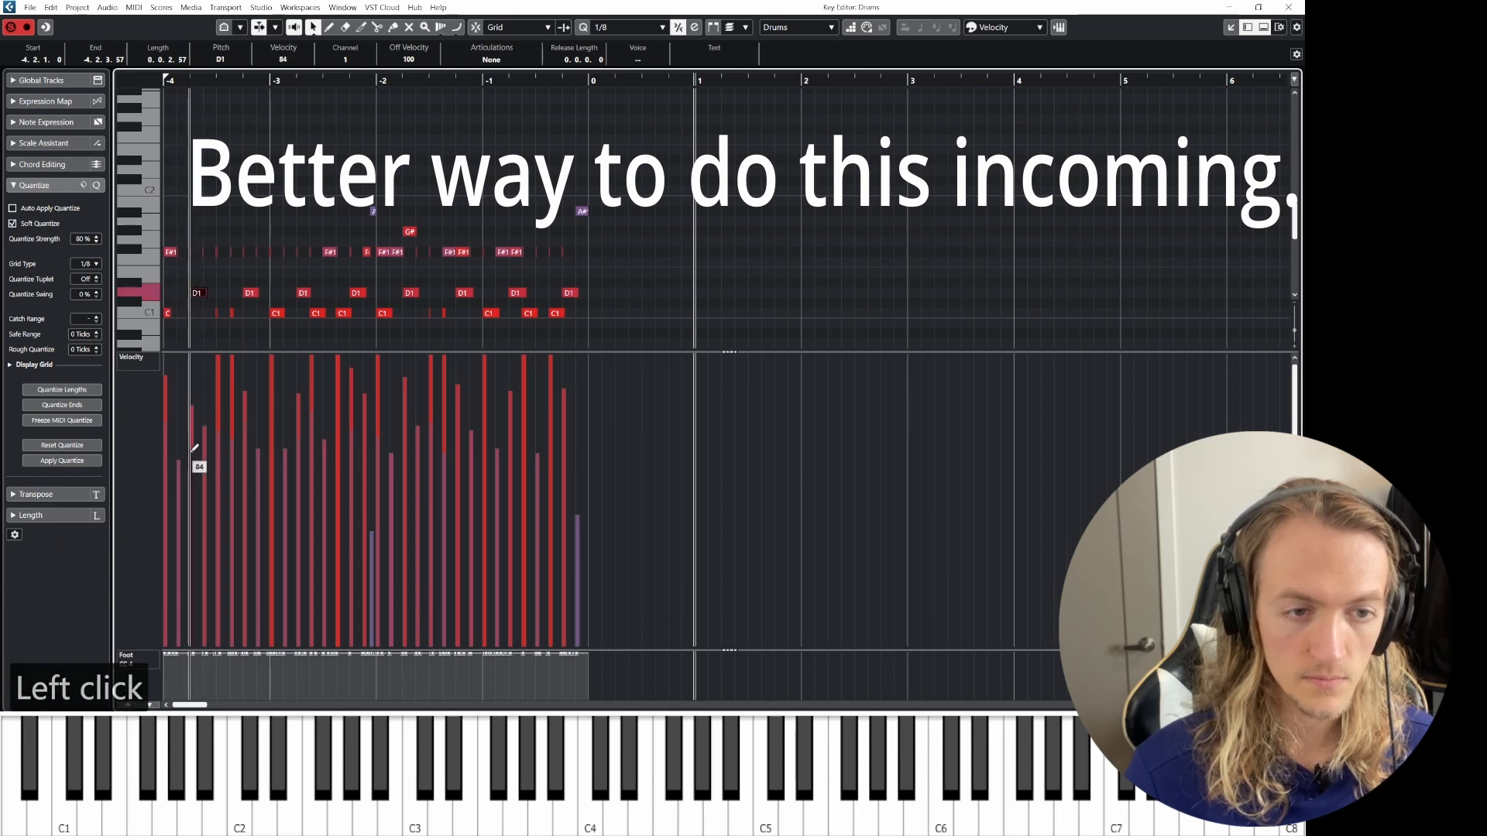
- Adjust velocities directly on the notes in bar -4: the first D1 to 73 and the second D1 to 63
drag(197, 287, 203, 325)
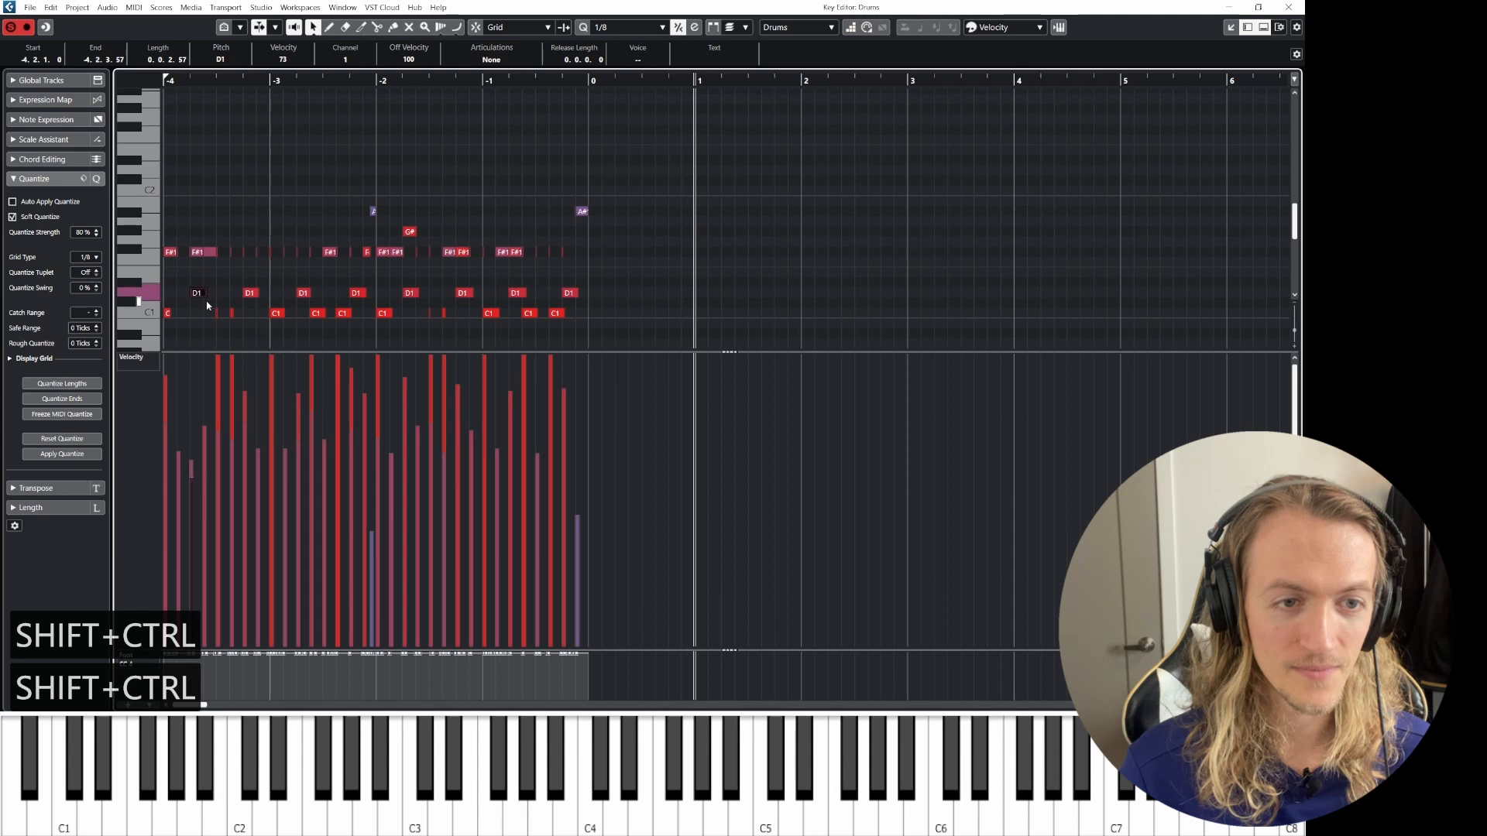
drag(201, 293, 247, 319)
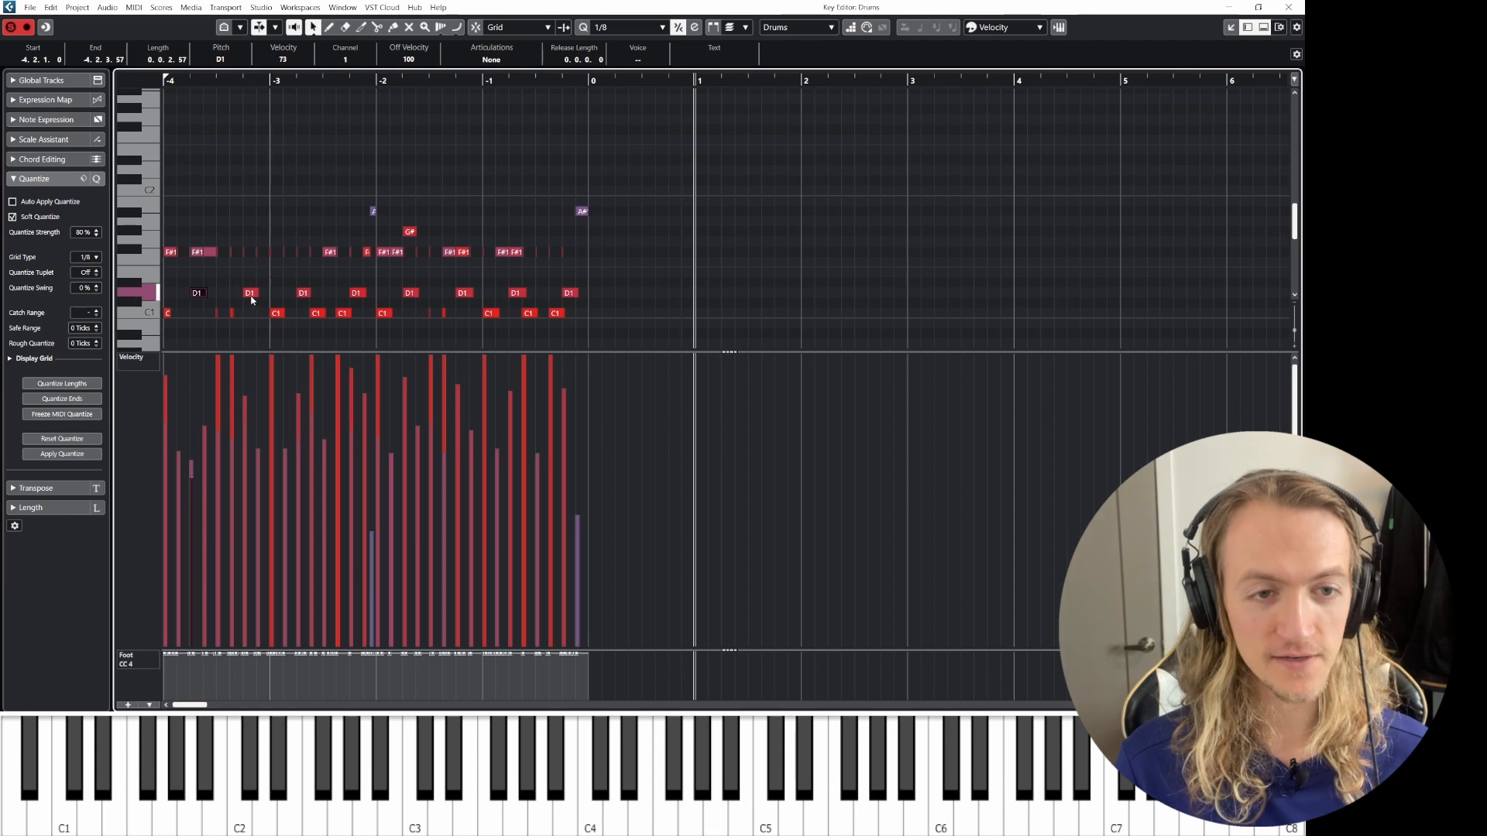
click(250, 294)
drag(249, 295, 264, 353)
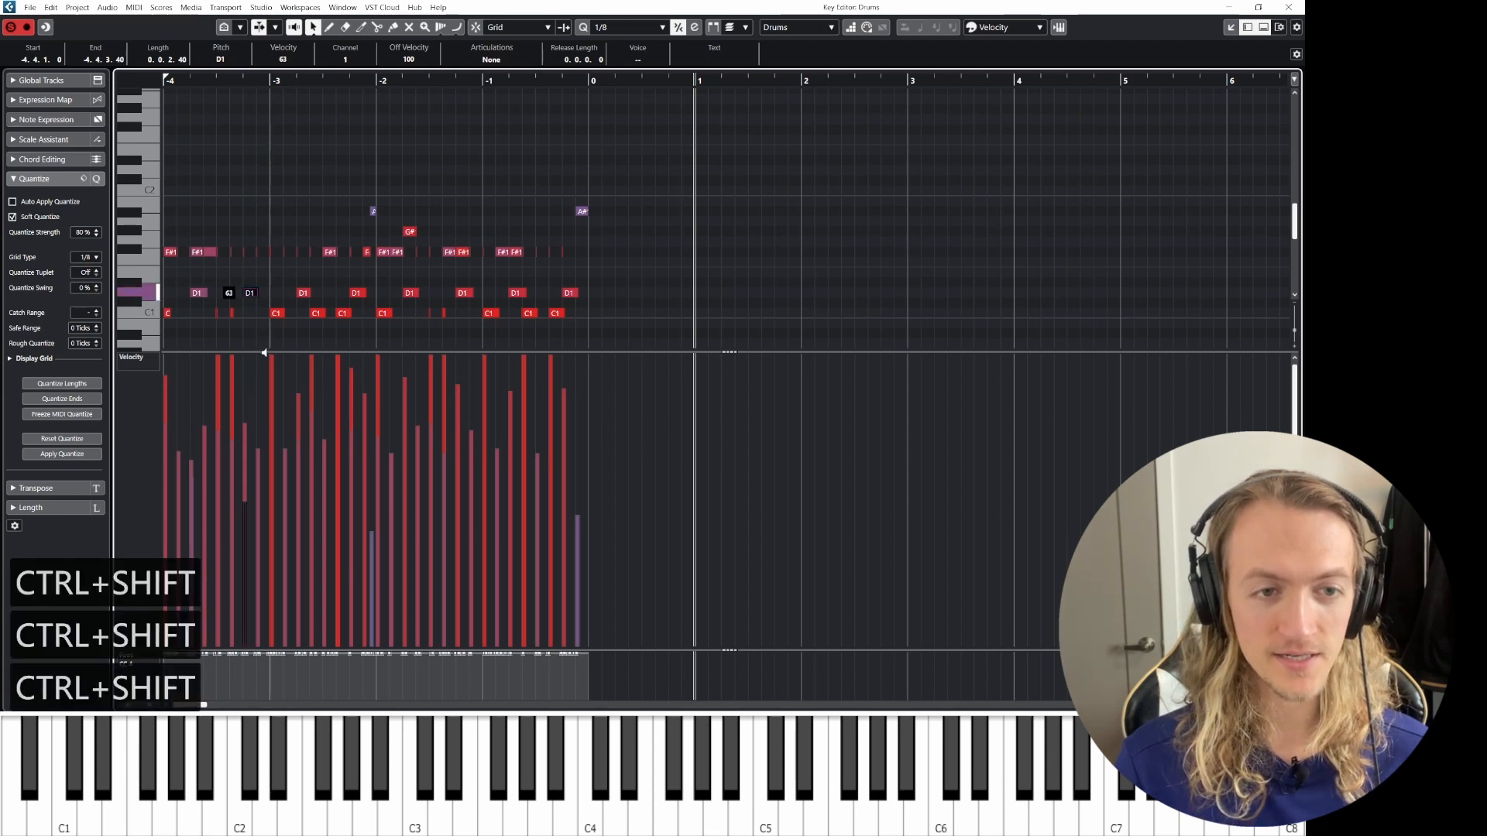
- Lower the velocity of the long F#1 note above the first D1, and set the opening F#1 note's velocity to 80
click(198, 253)
drag(198, 253, 196, 313)
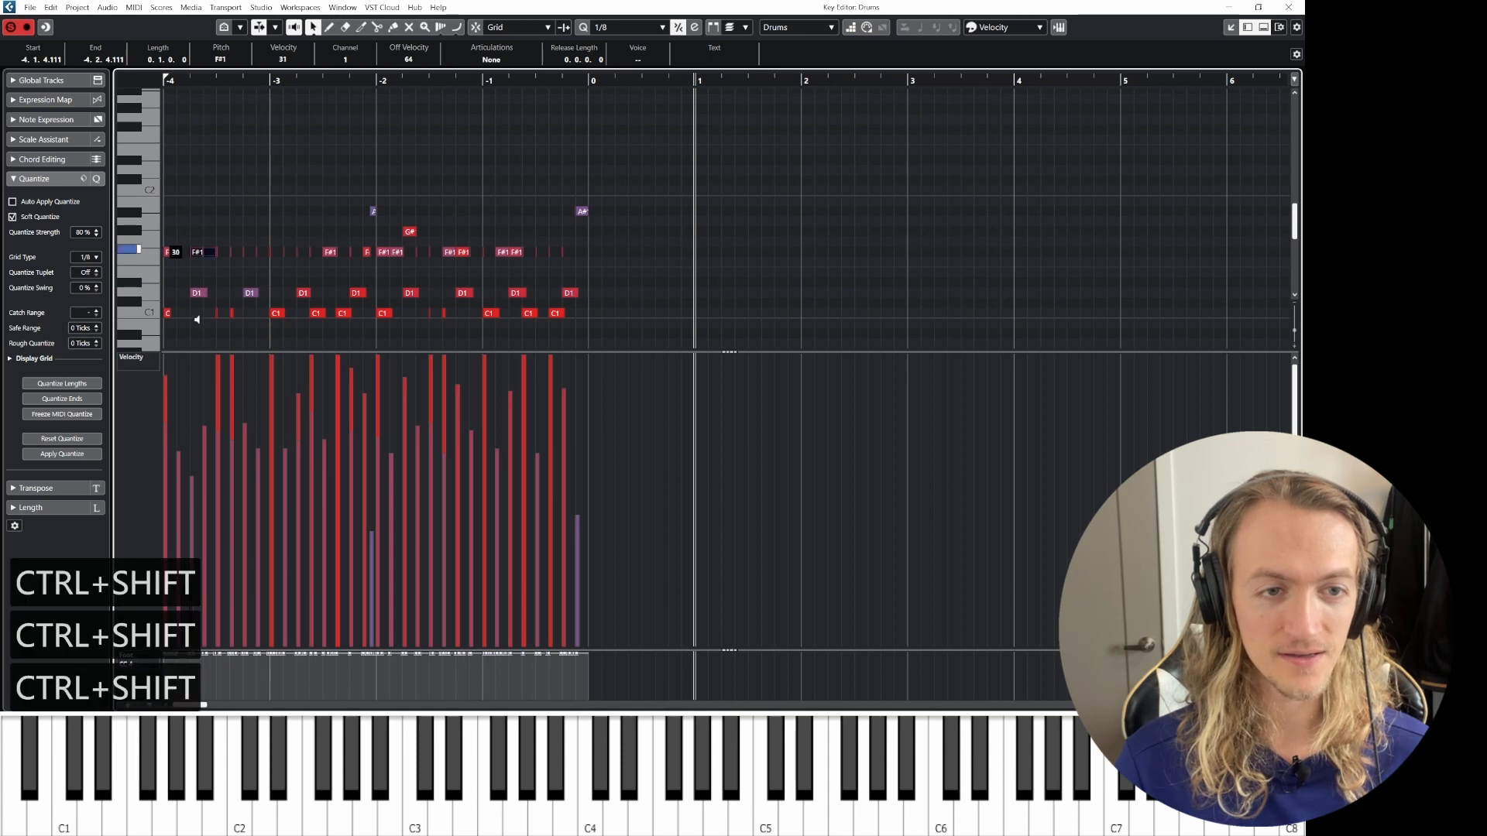
click(171, 252)
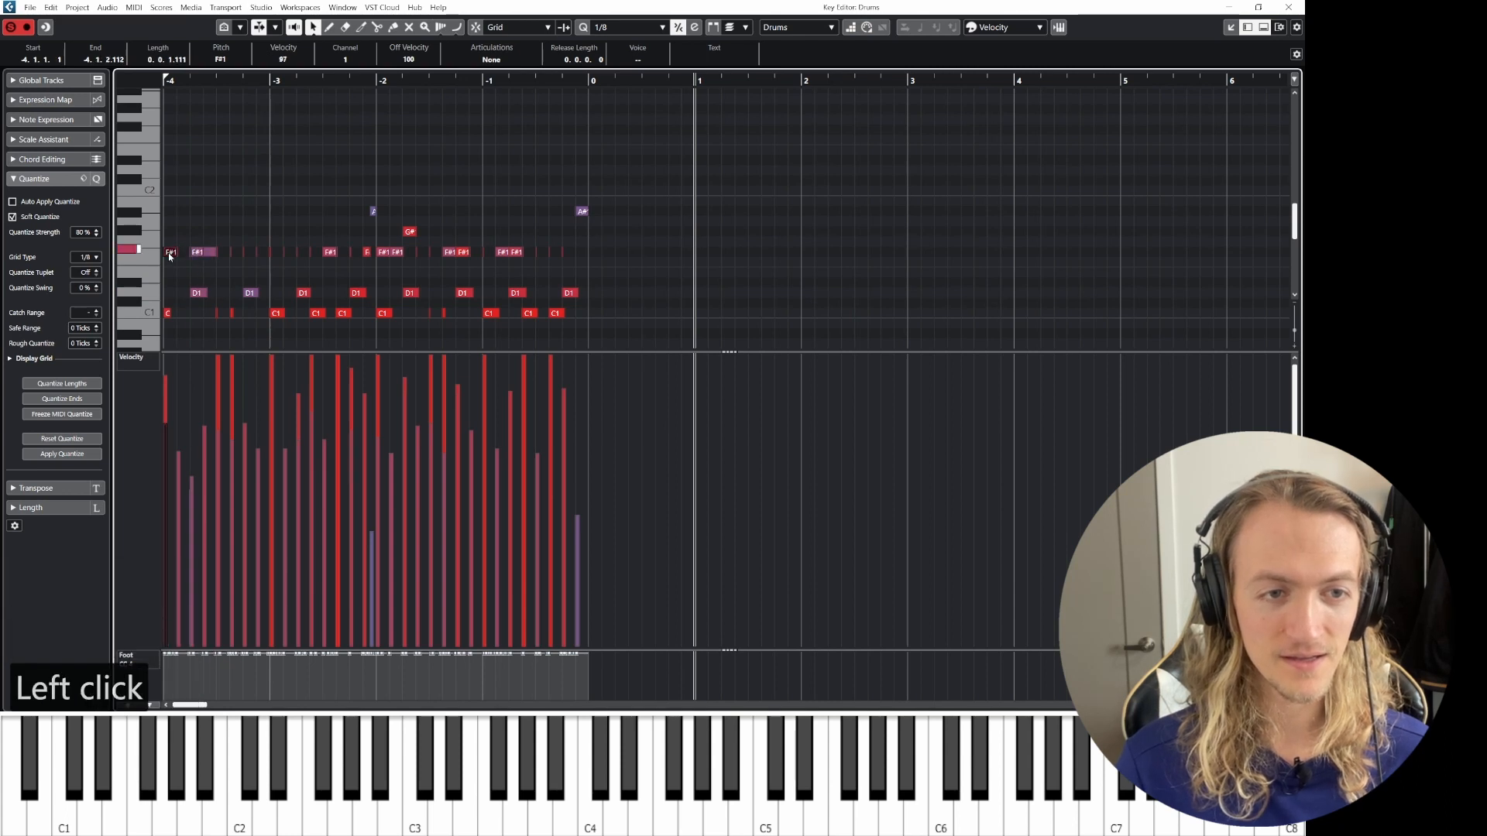
drag(172, 252, 173, 213)
drag(172, 314, 172, 324)
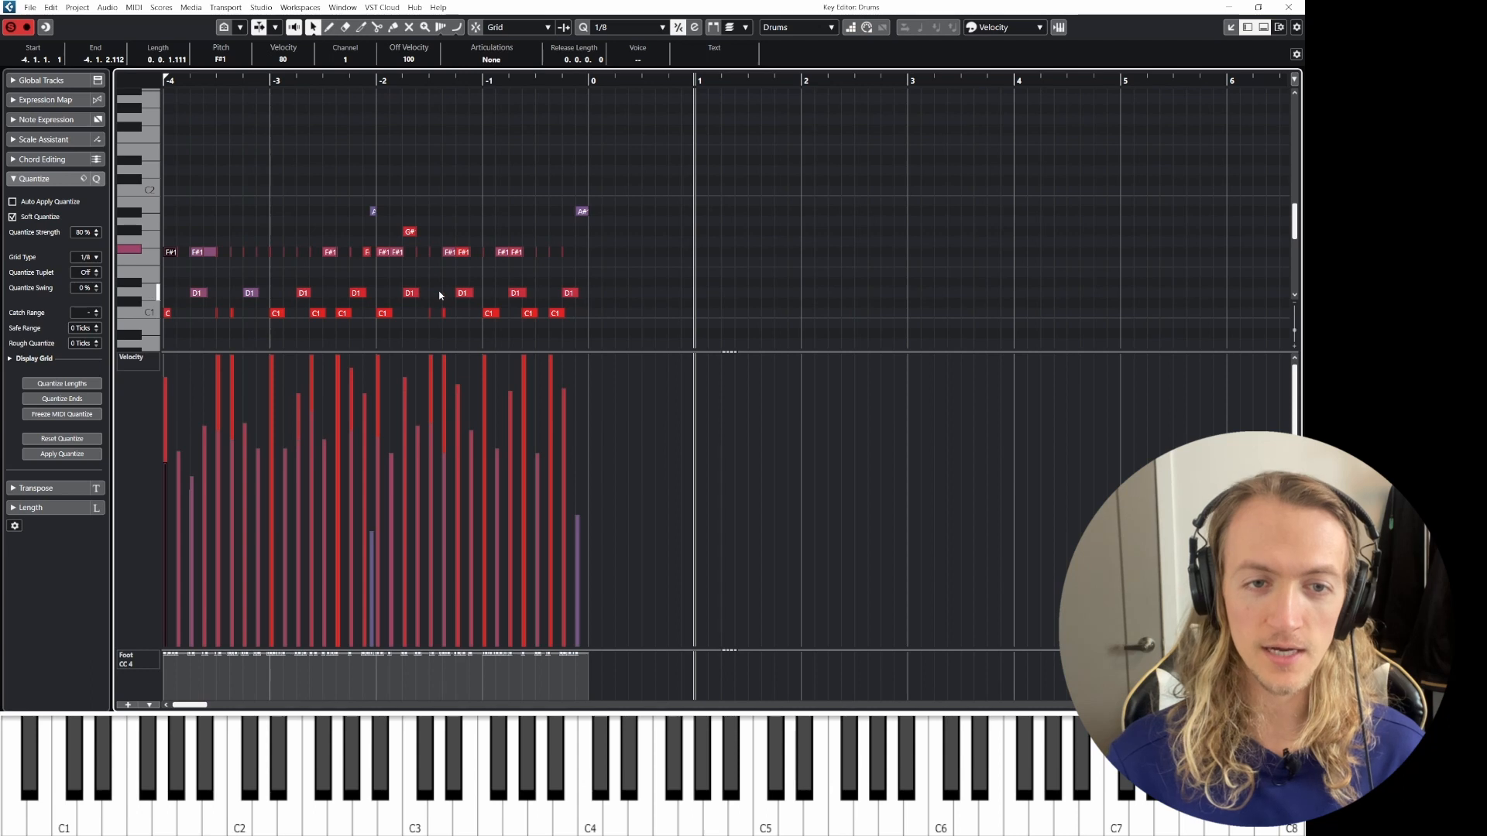
- Return from the Key Editor, delete the Drums part at bar -4, and place the project cursor at bar 1
click(1288, 7)
click(492, 249)
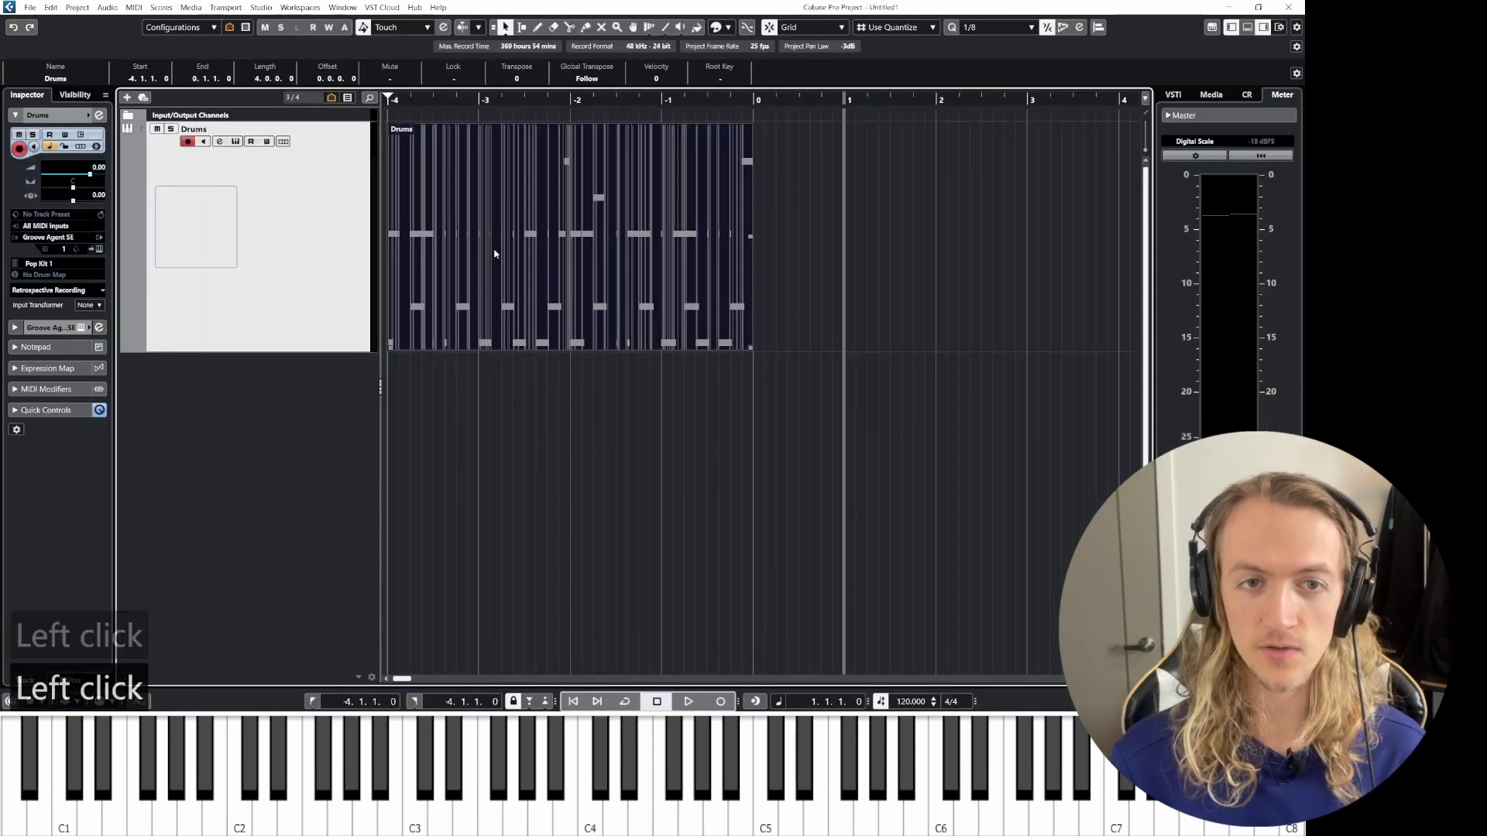
key(Delete)
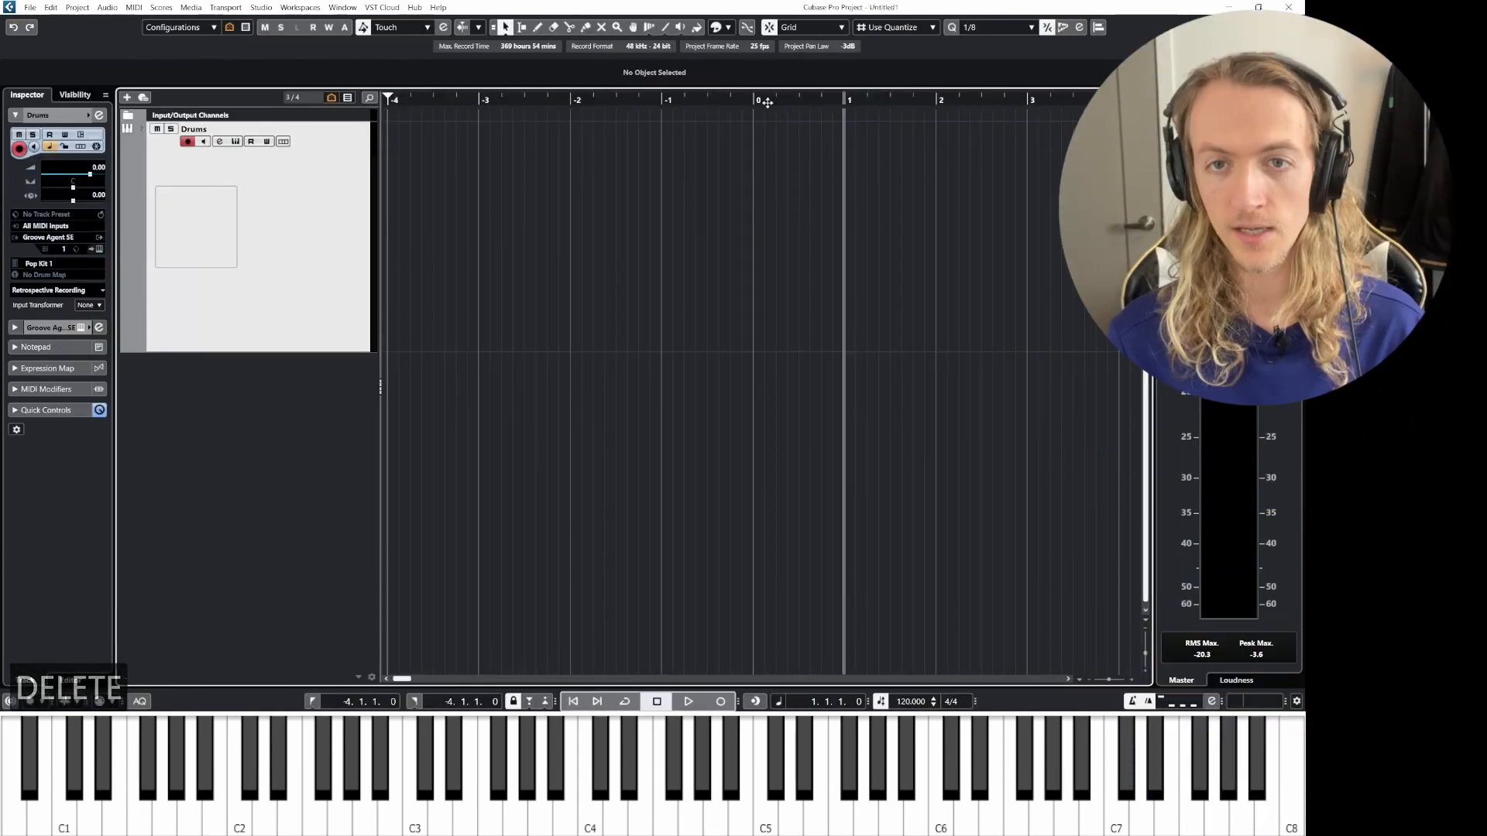
click(850, 103)
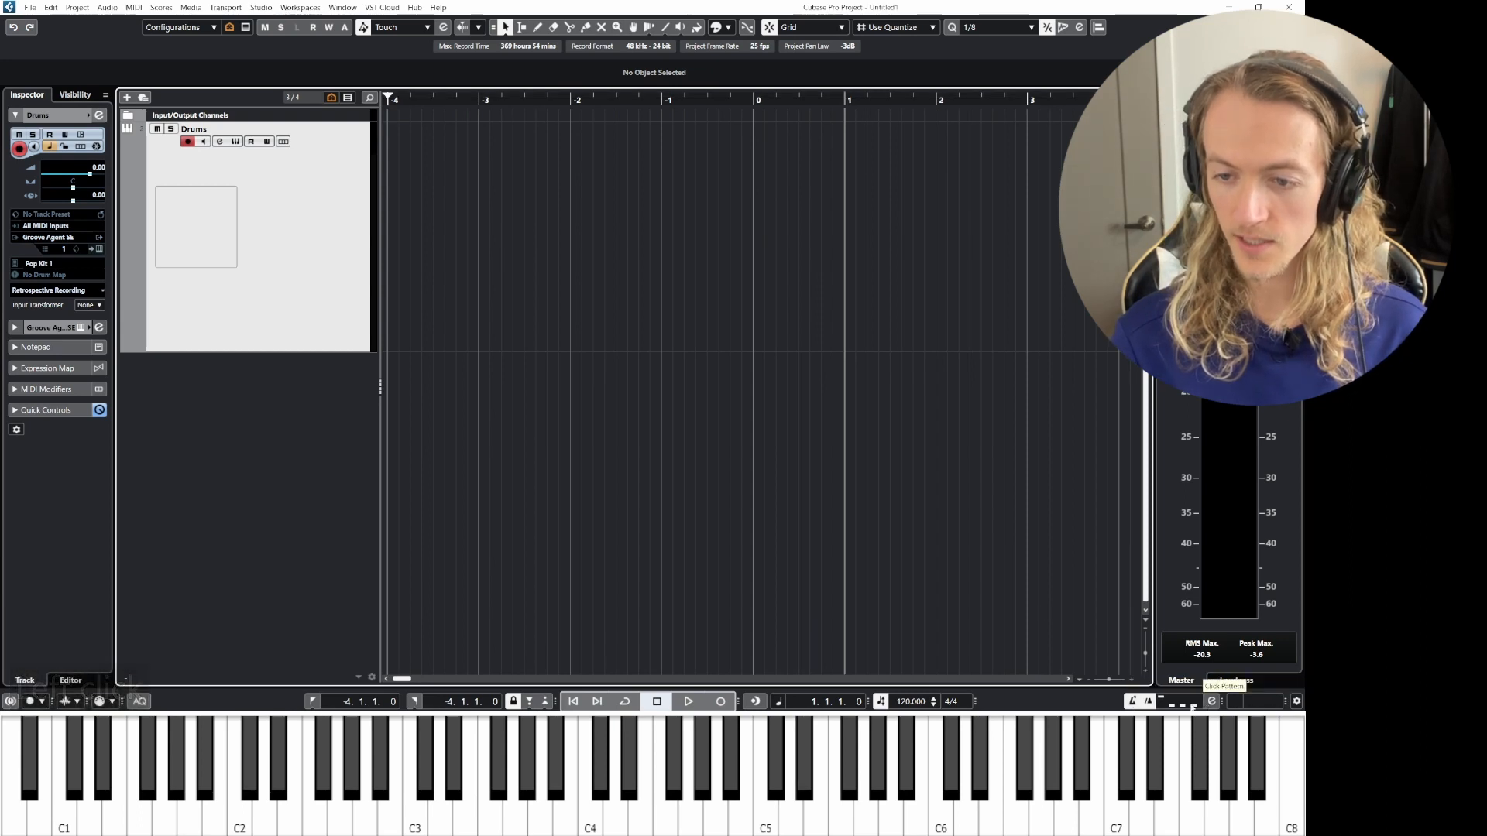
- Toggle the metronome click off and on several times
click(1126, 703)
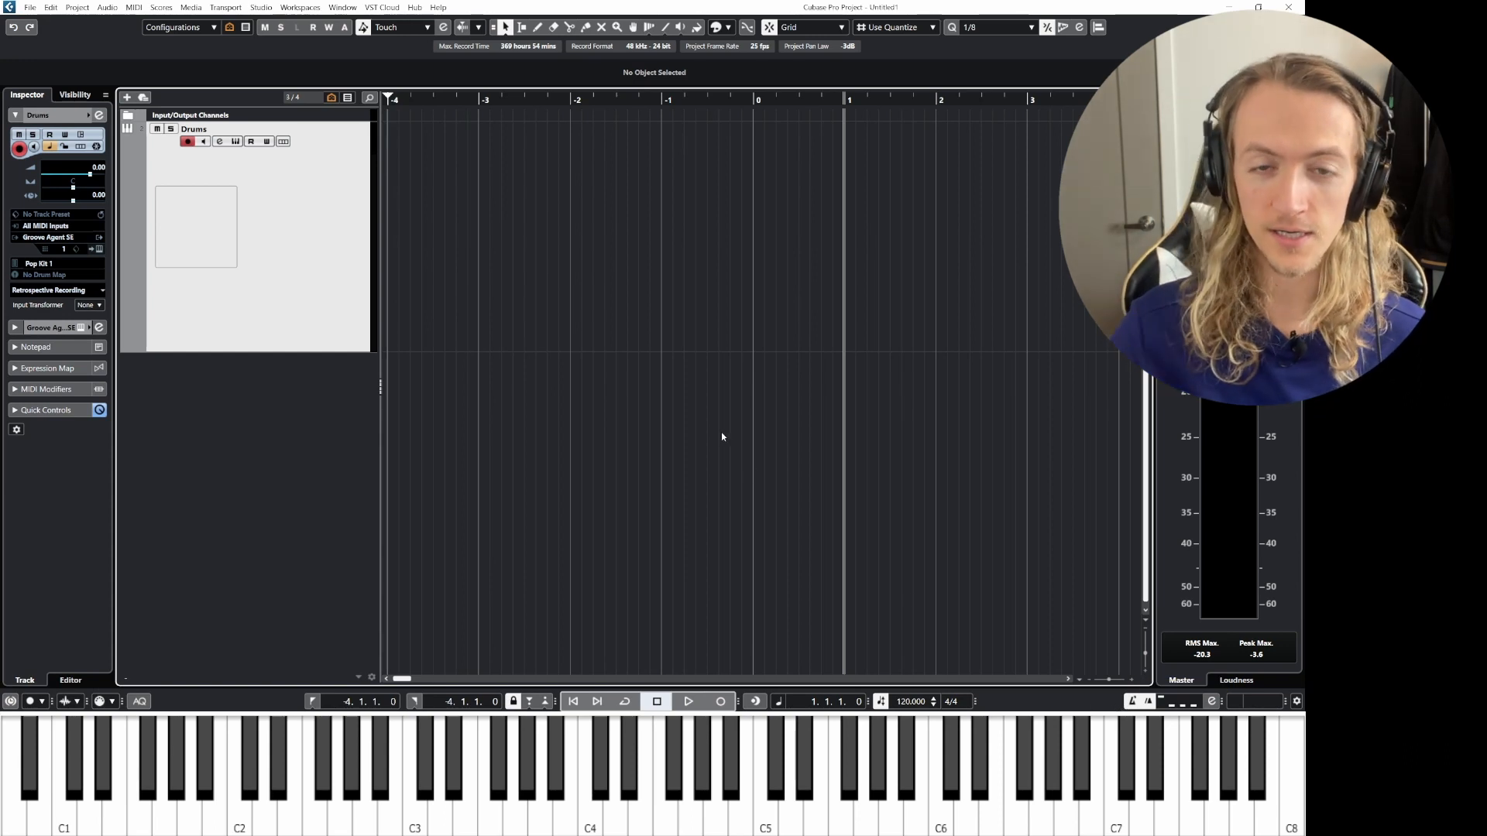
key(c)
key(c)
key(c)
key(c)
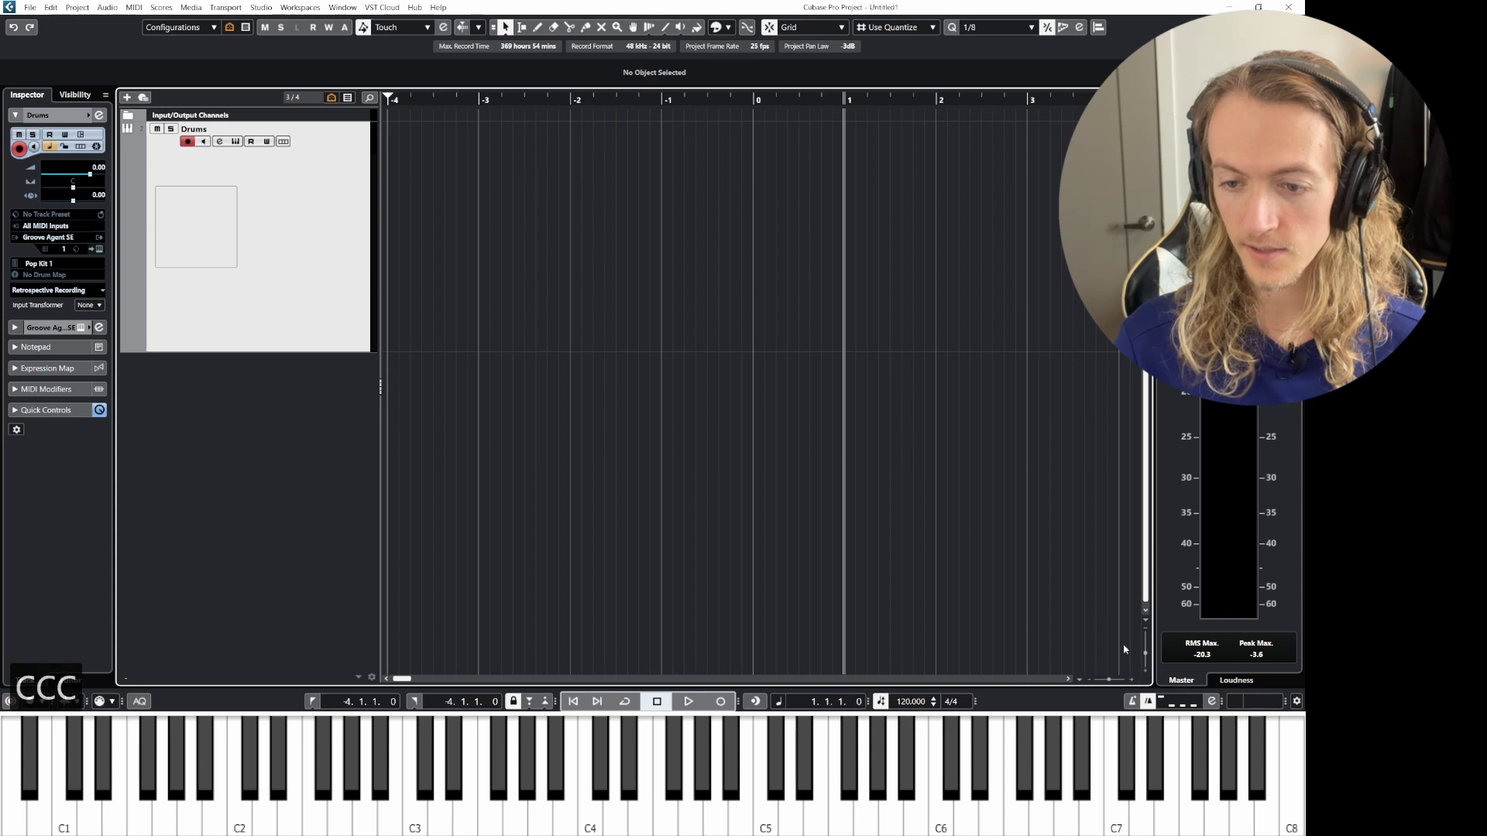
click(1131, 701)
click(1131, 702)
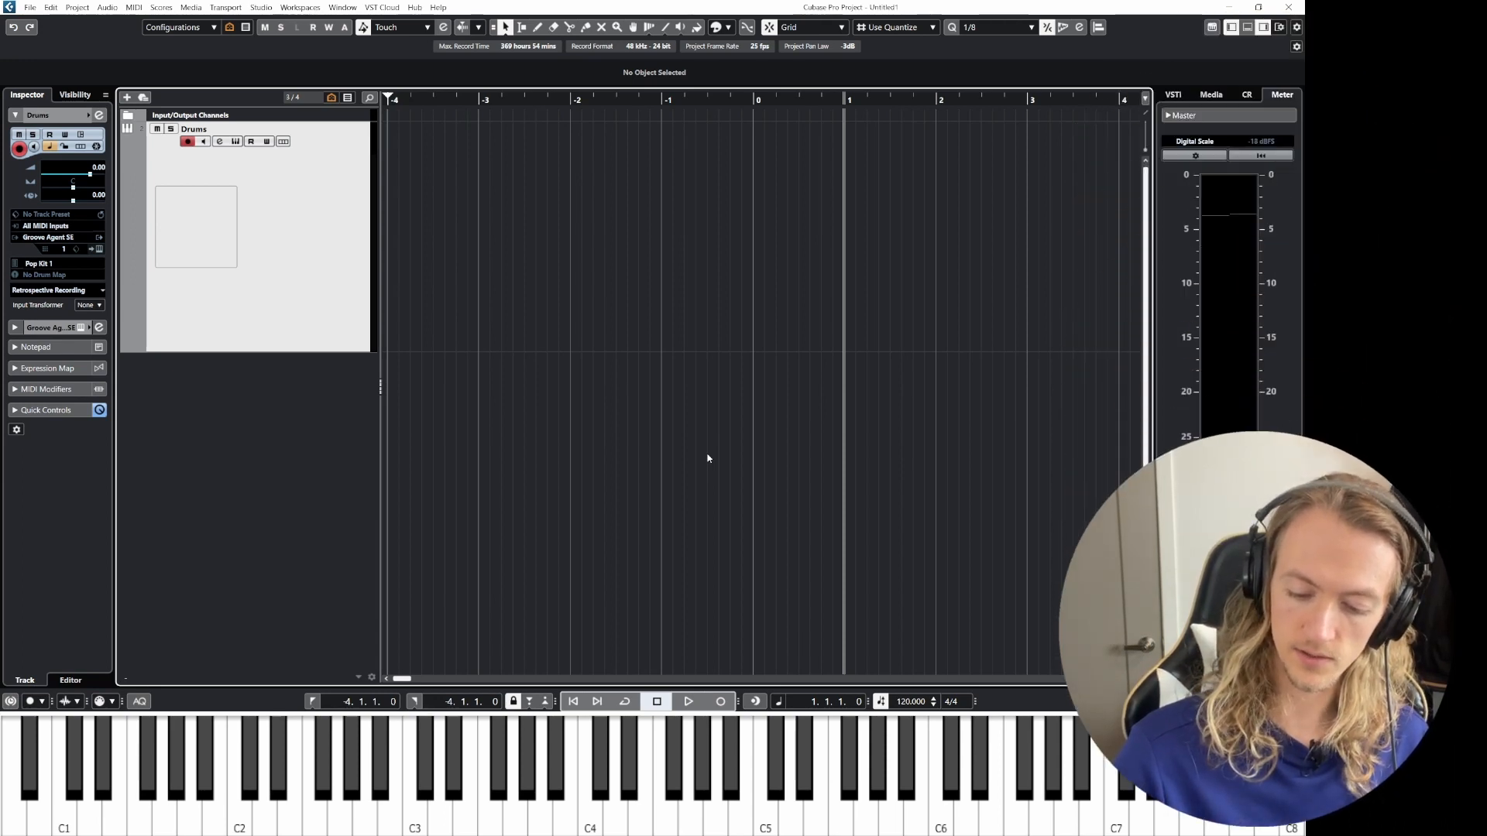
- Record a live drum pattern onto the Drums track starting at bar 1
key(KP_Multiply)
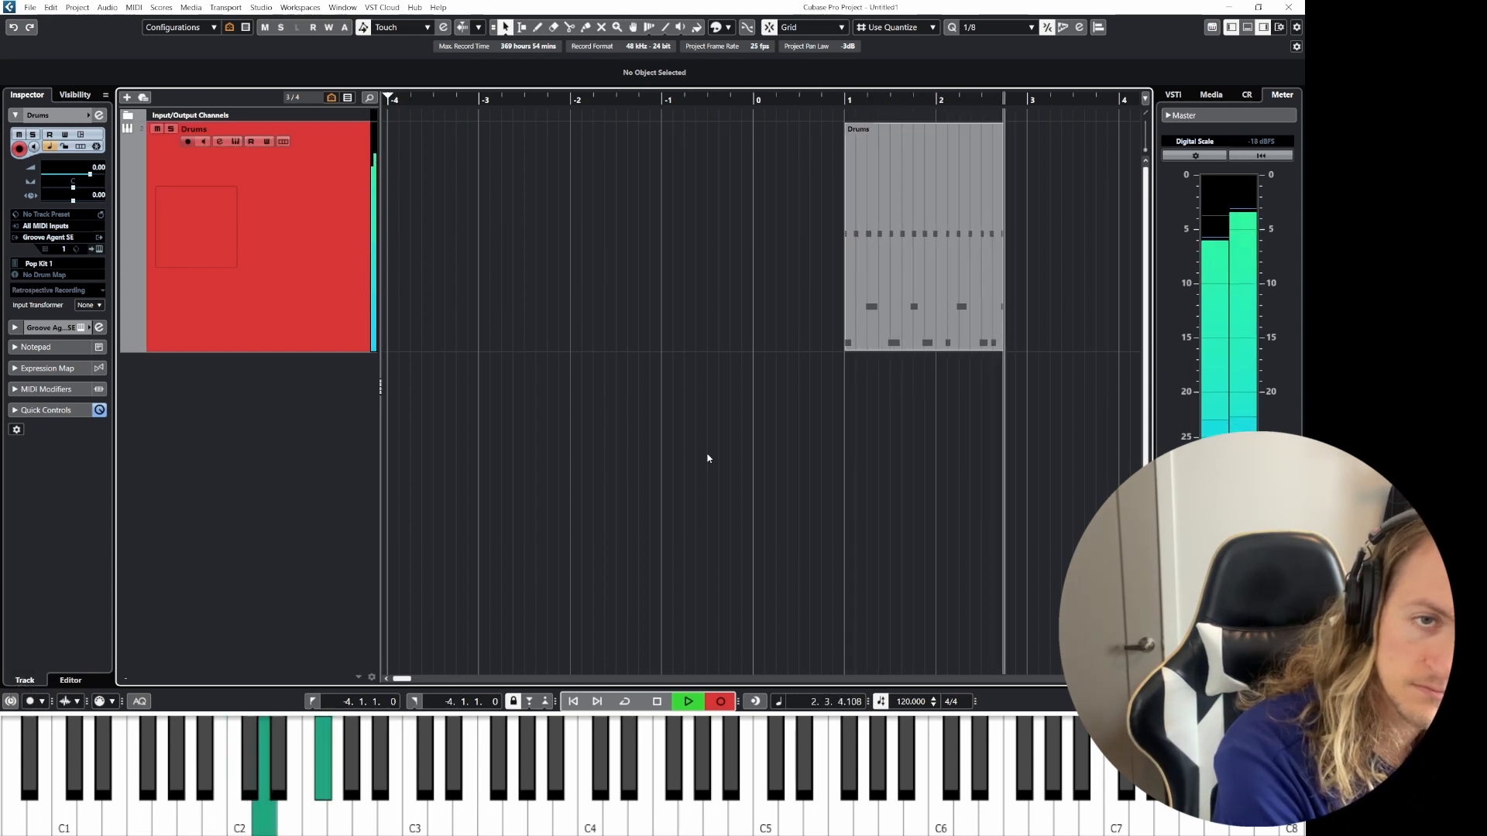
key(space)
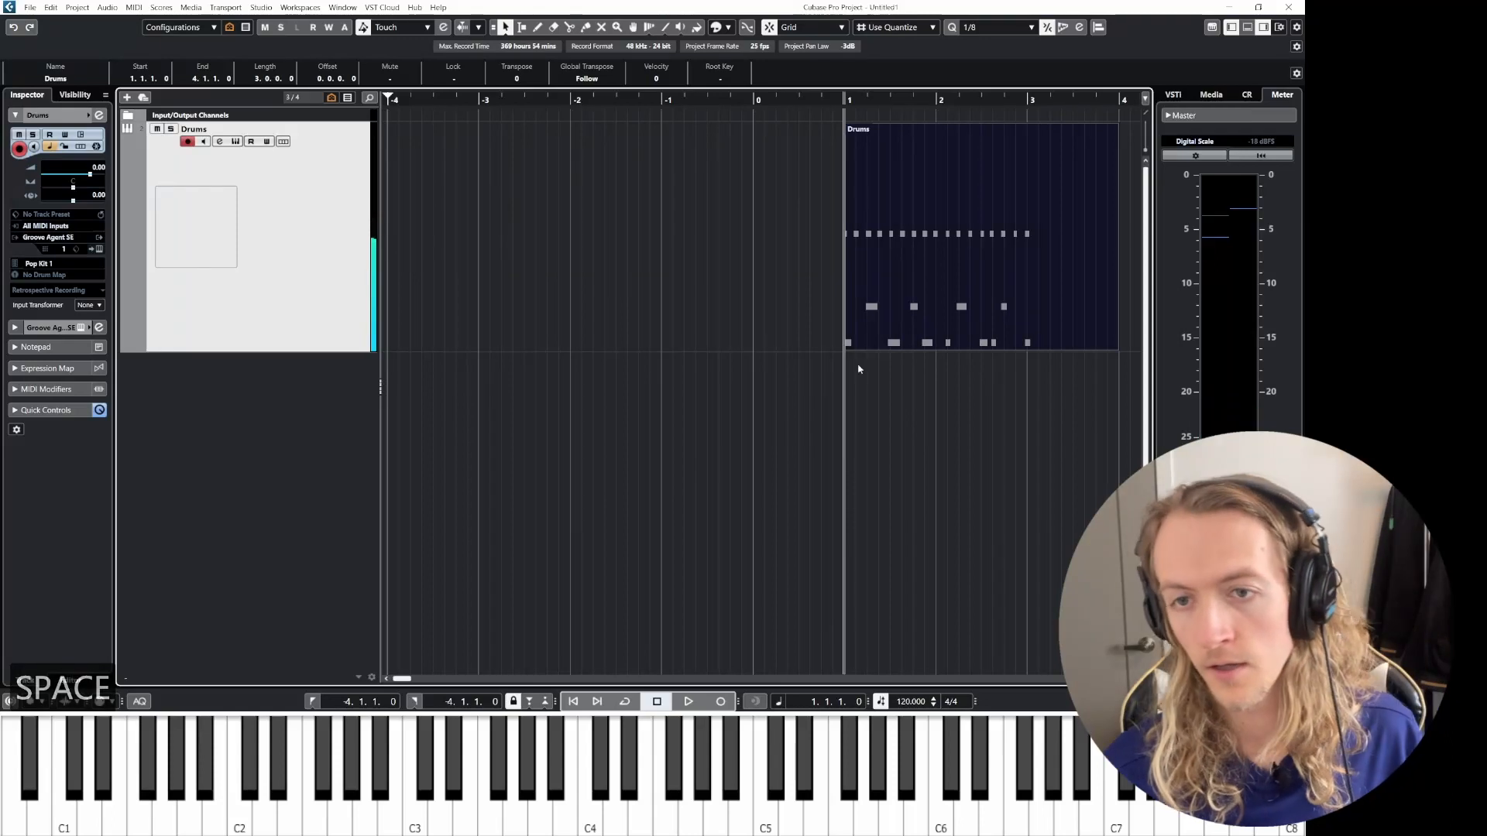
- Open the newly recorded Drums part at bar 1 in the Key Editor, with bars 1 and 2 filling the view
scroll(946, 319, down, 2)
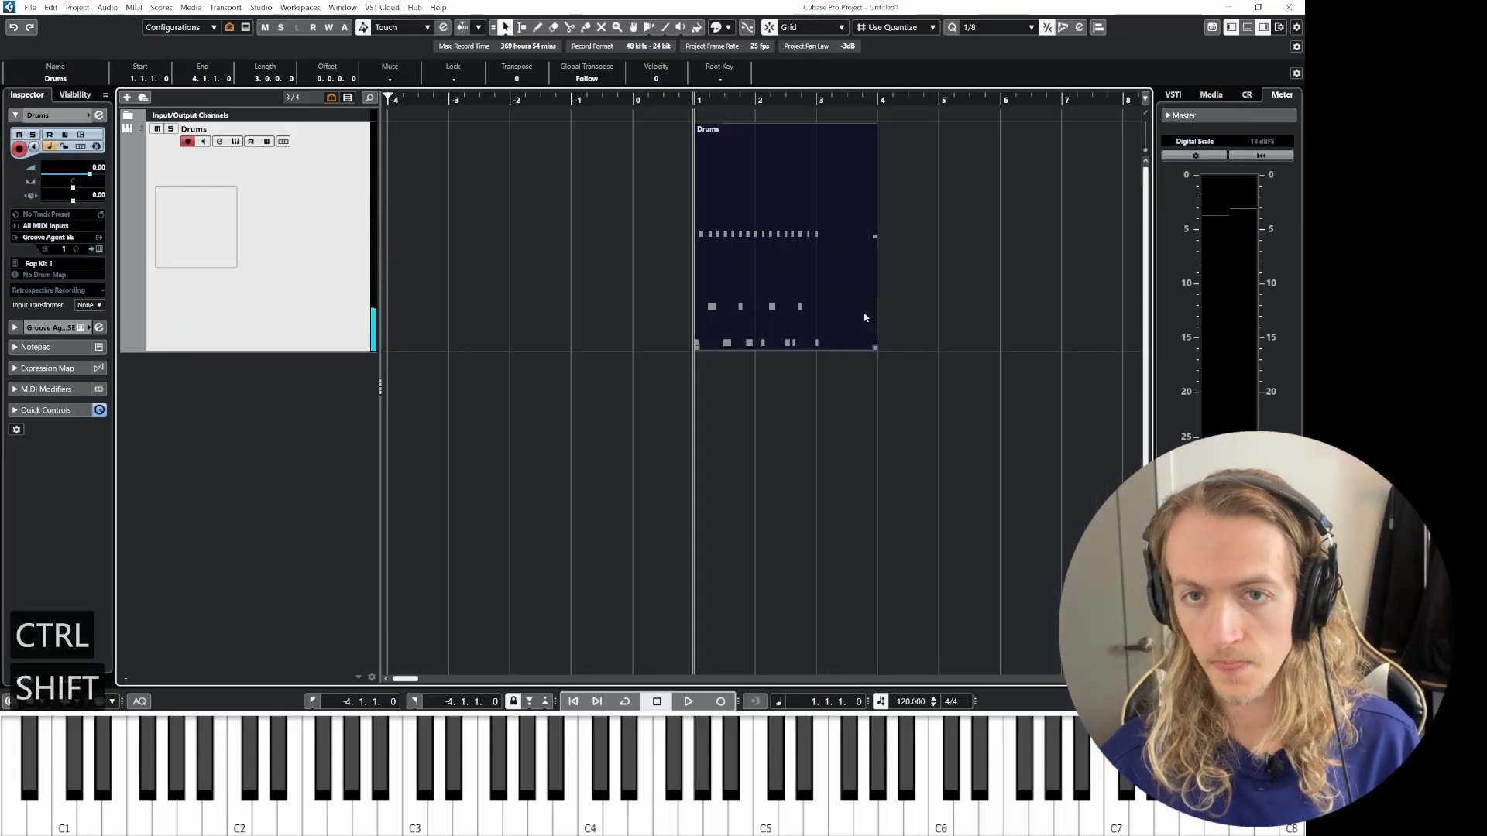
scroll(866, 318, right, 2)
ctrl+scroll(551, 275, up, 2)
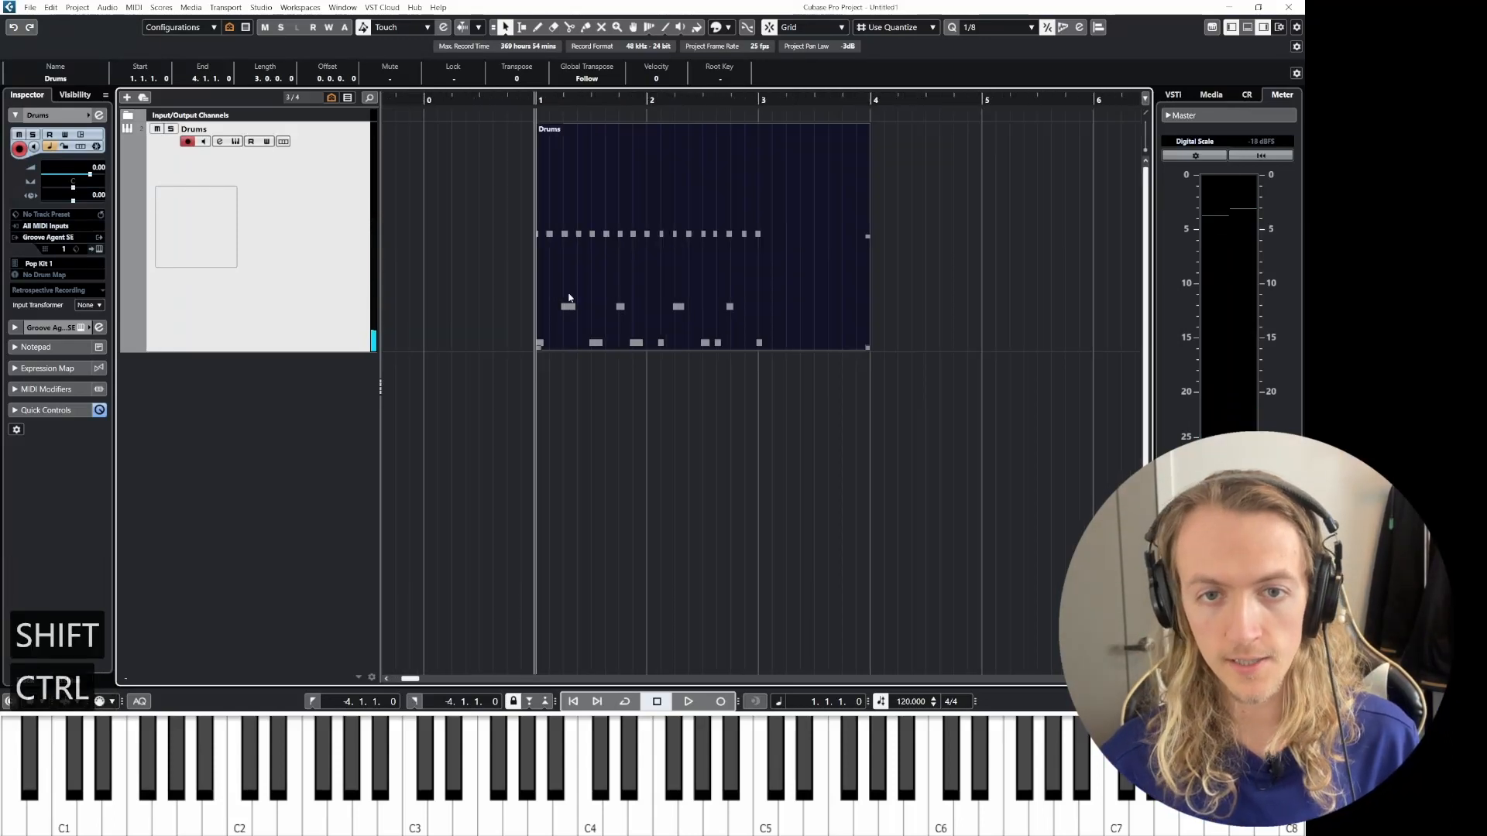
double_click(609, 247)
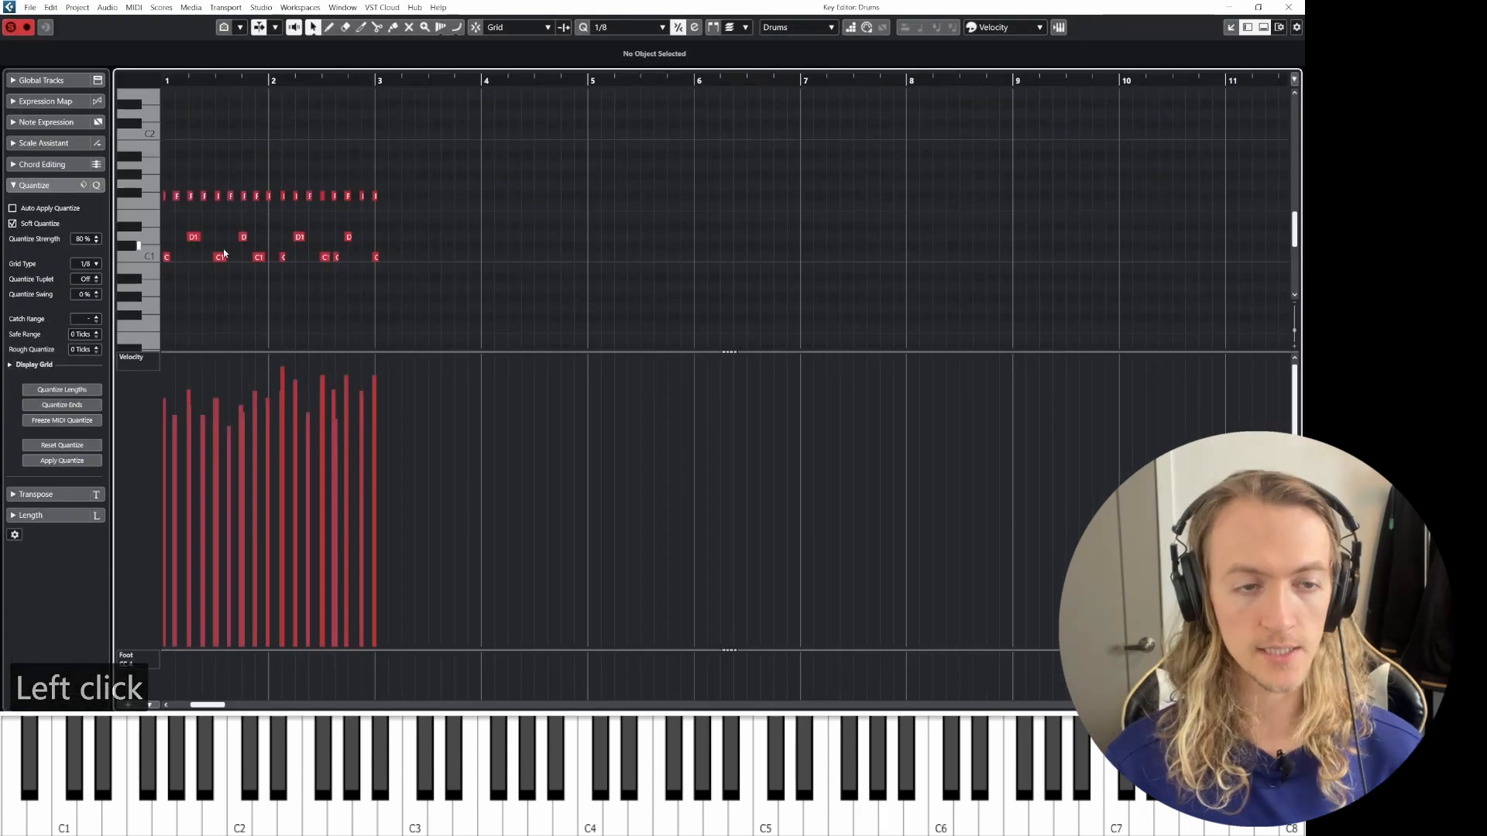
shift+scroll(336, 257, left, 3)
ctrl+scroll(412, 256, up, 4)
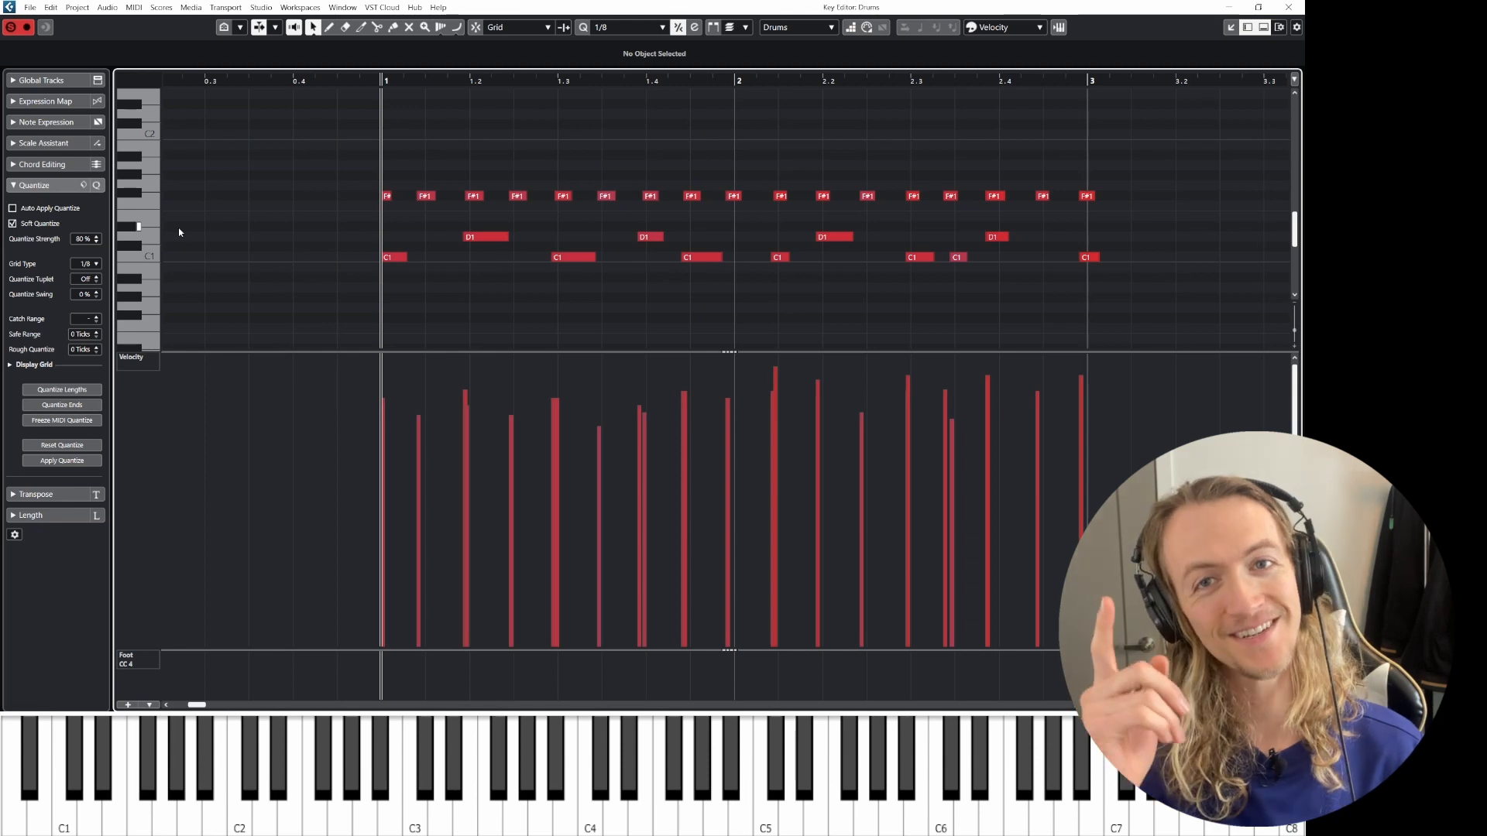
- Enlarge the note rows vertically and give the note display more height than the velocity lane
key(shift+h)
key(shift+h)
key(shift+h)
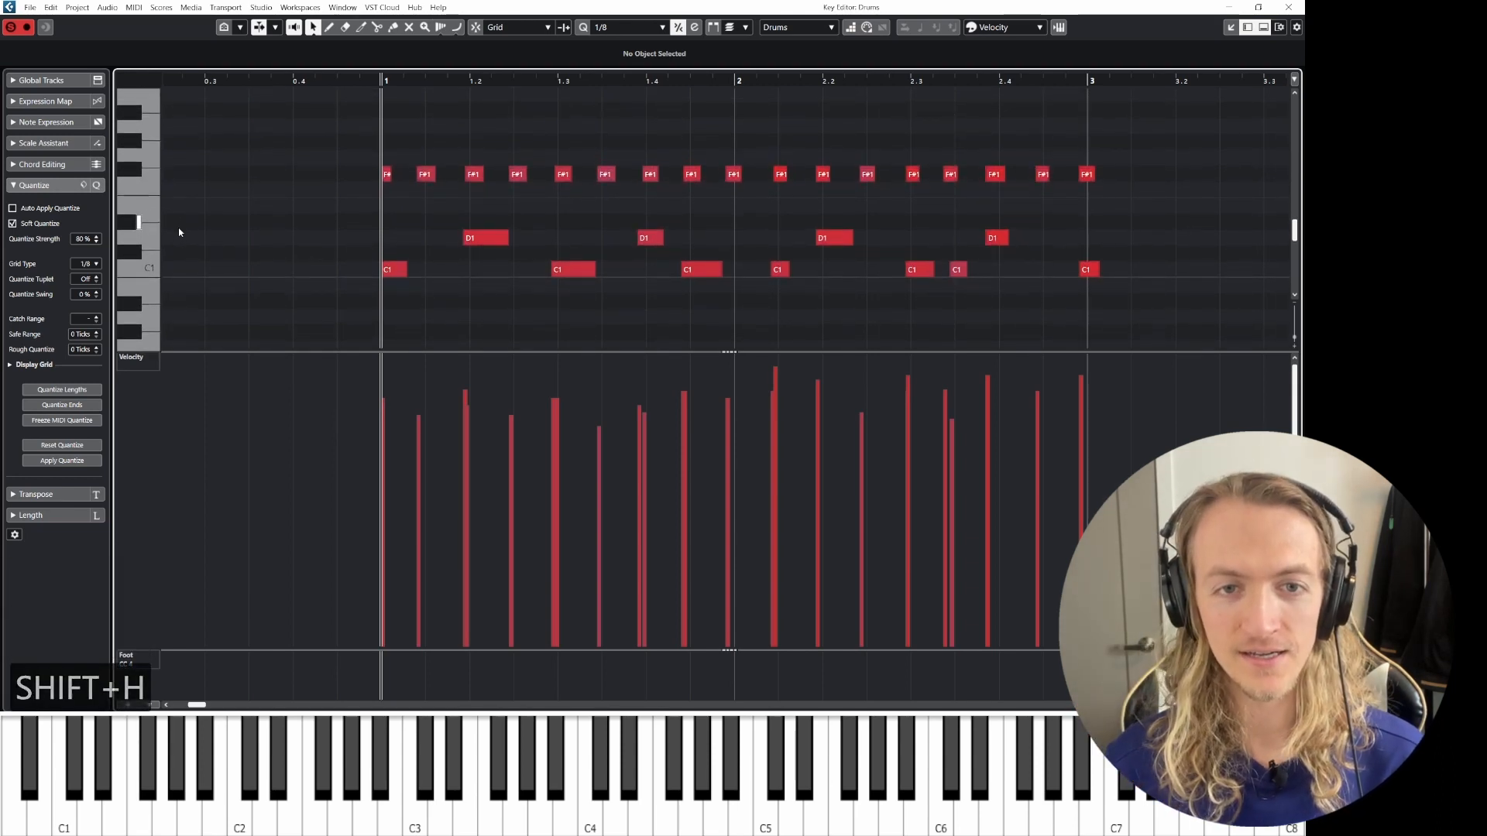
drag(452, 353, 458, 438)
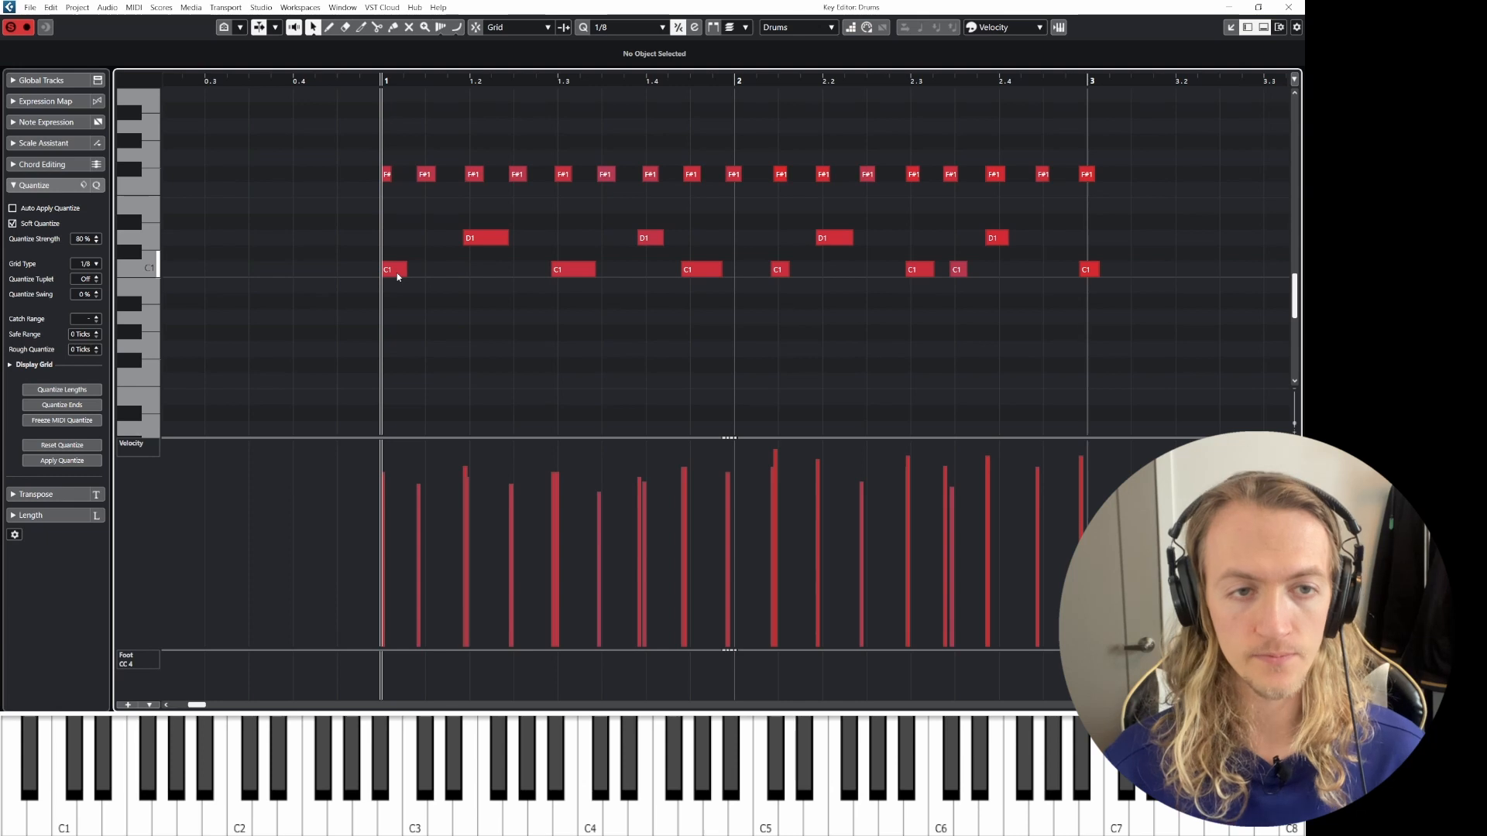
key(shift+g)
key(shift+g)
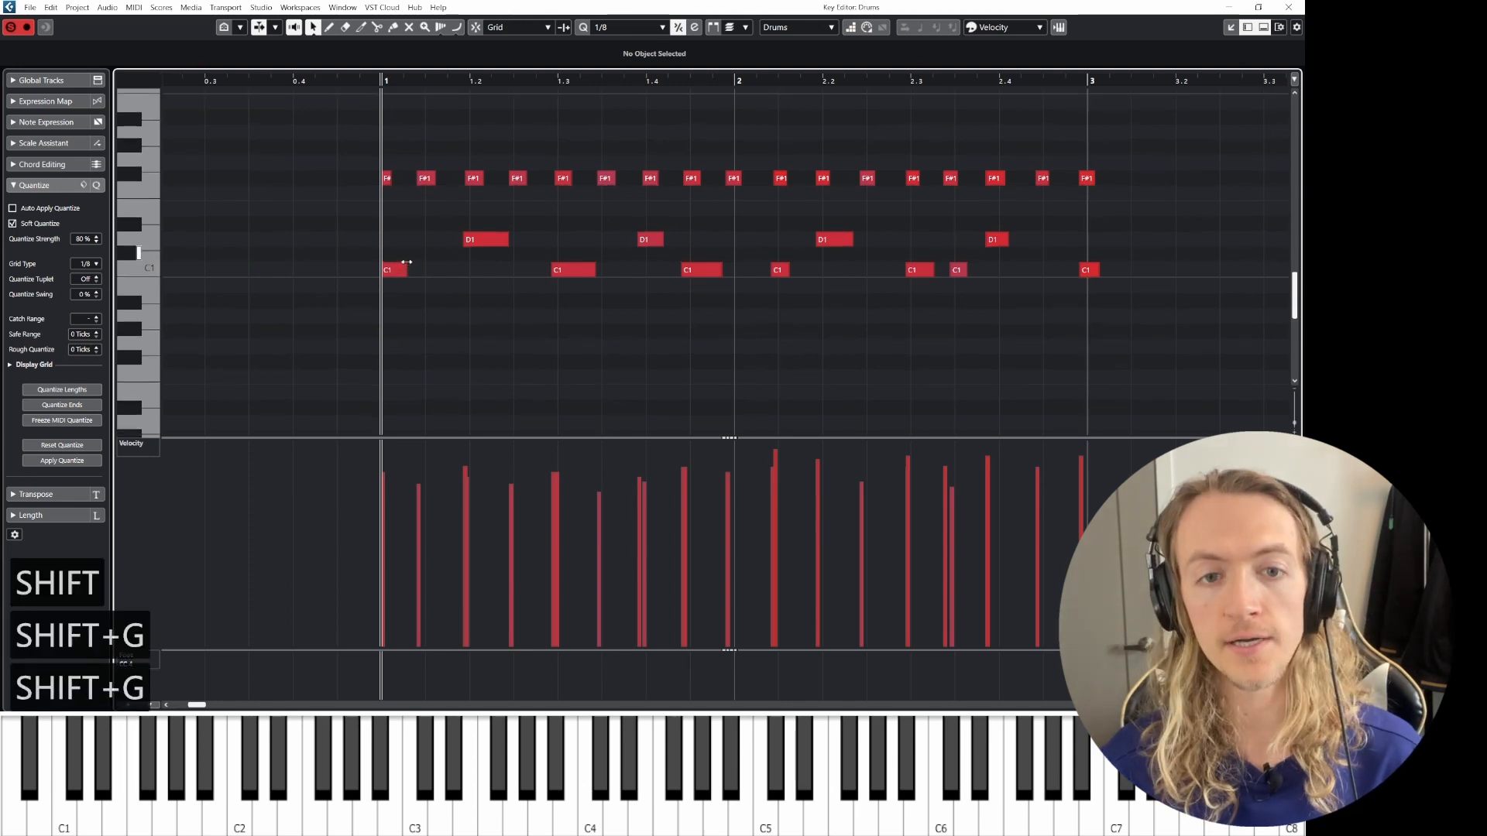
key(shift+h)
key(shift+h)
key(shift+h)
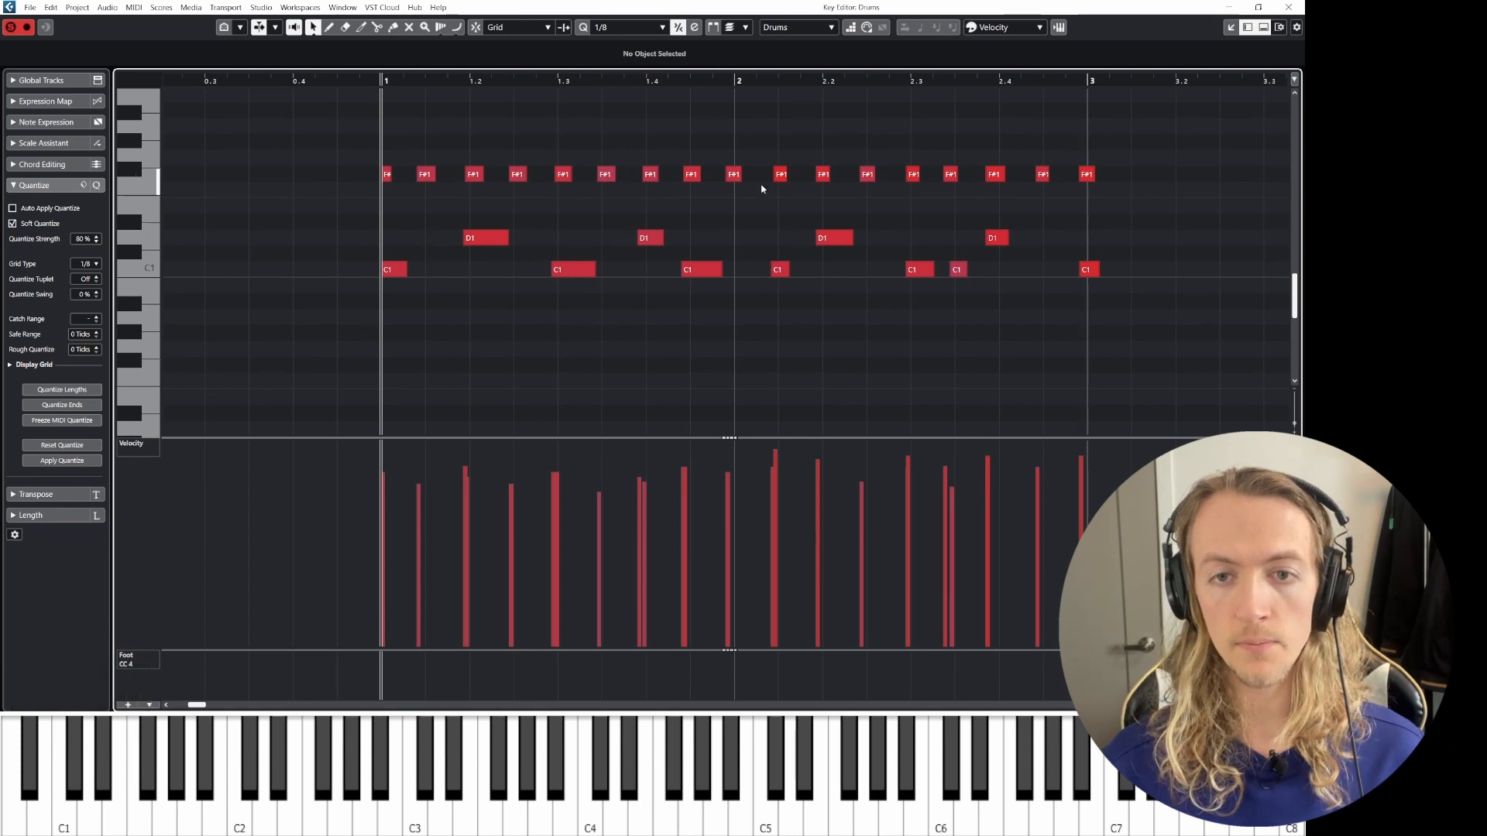
- Select every note in the recorded drum pattern and quantize them to 1/8
scroll(750, 195, up, 6)
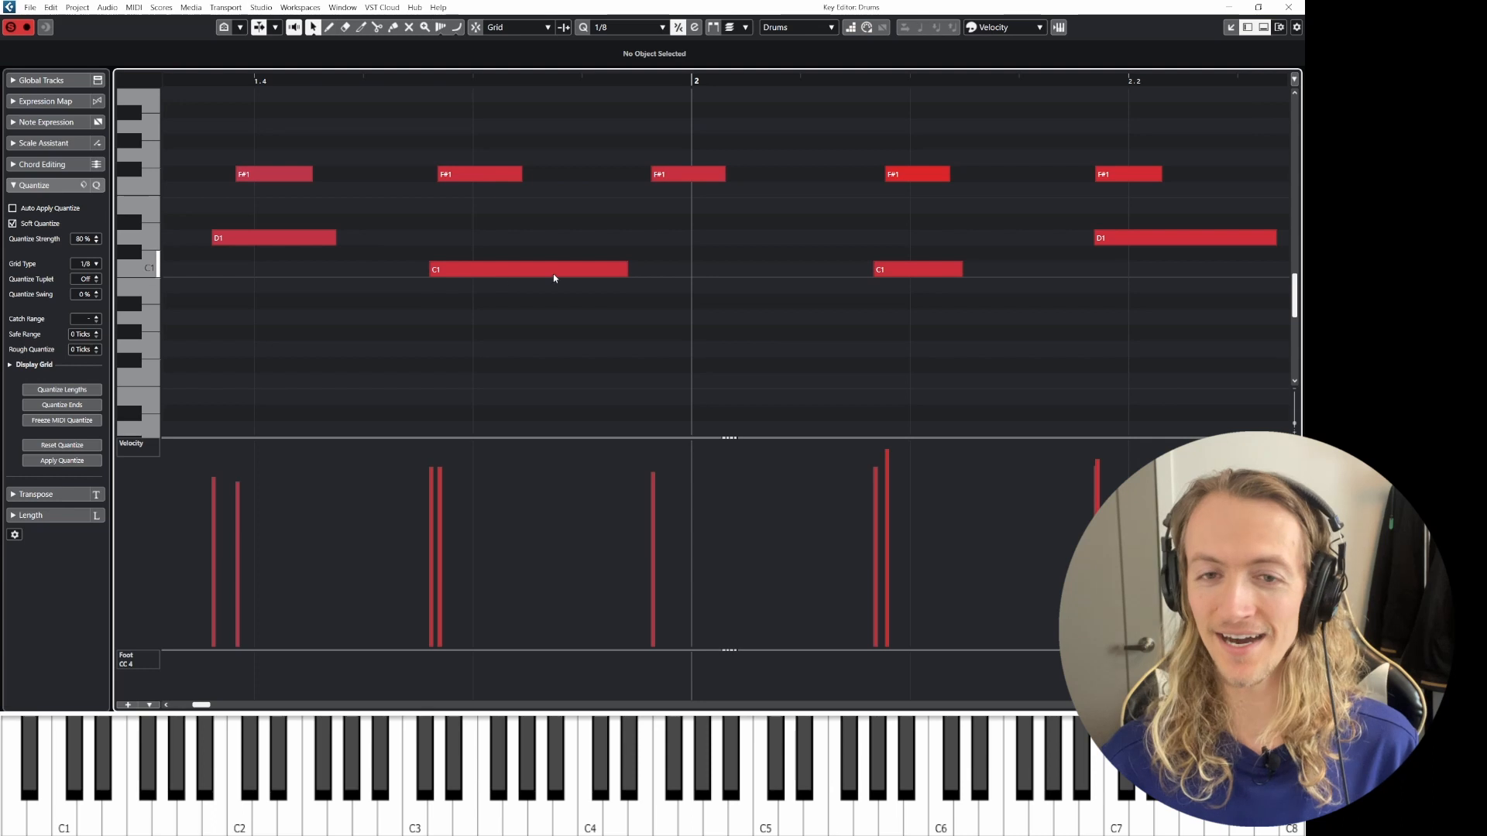
scroll(652, 269, down, 3)
scroll(648, 271, down, 5)
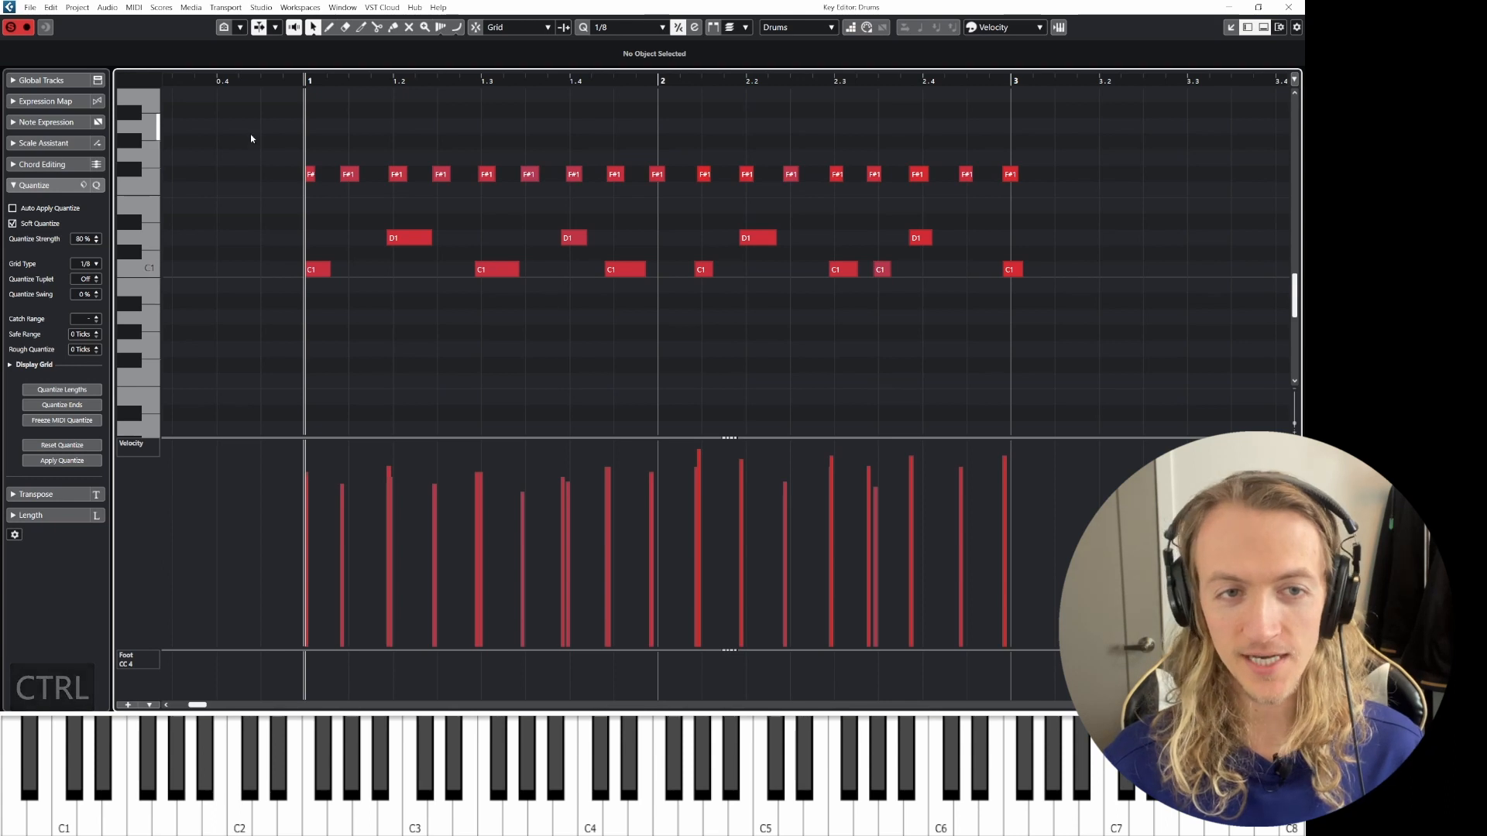
key(ctrl+a)
click(268, 170)
drag(242, 130, 1139, 342)
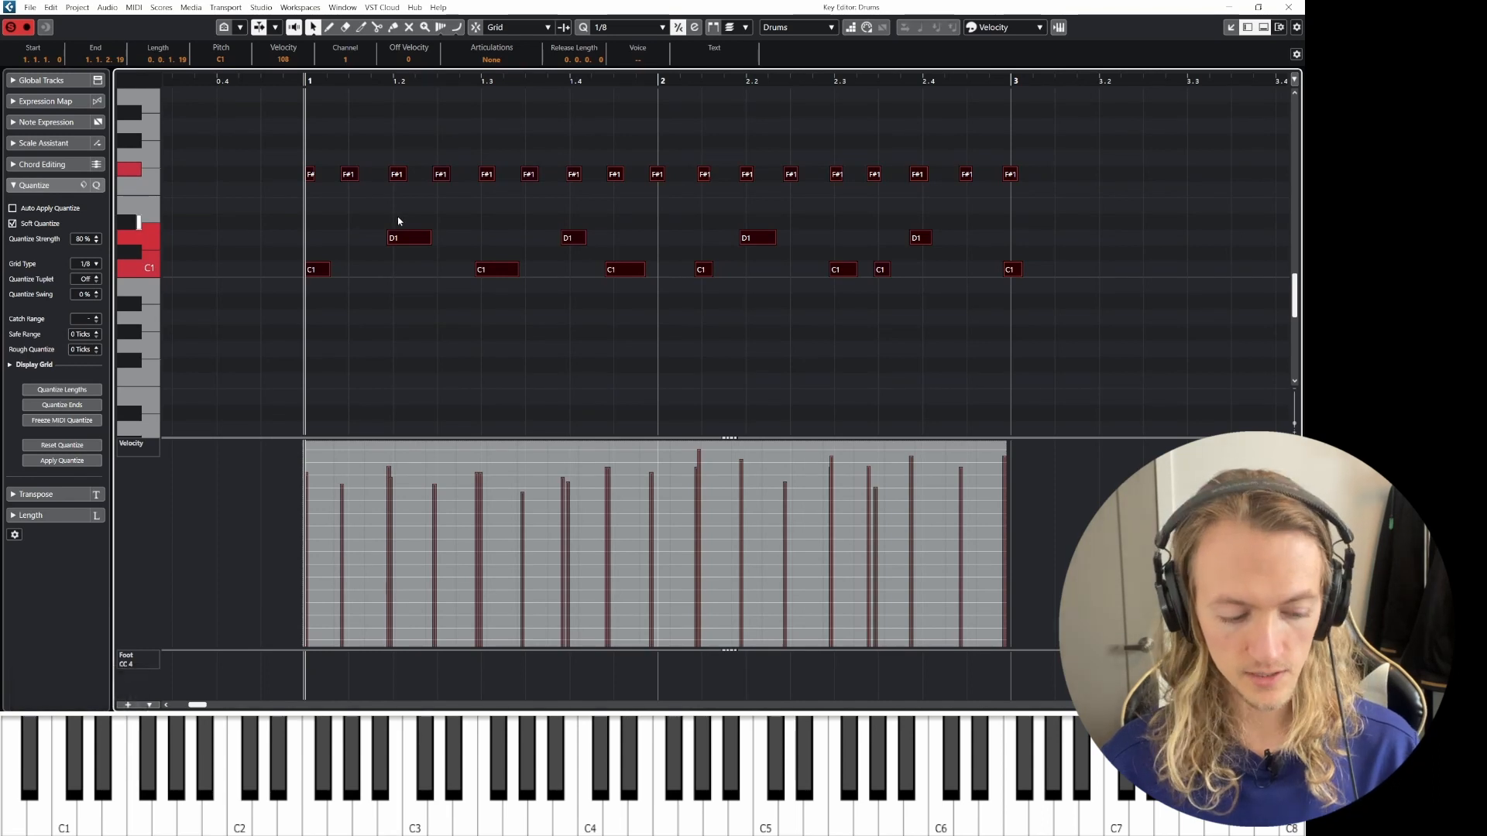
key(q)
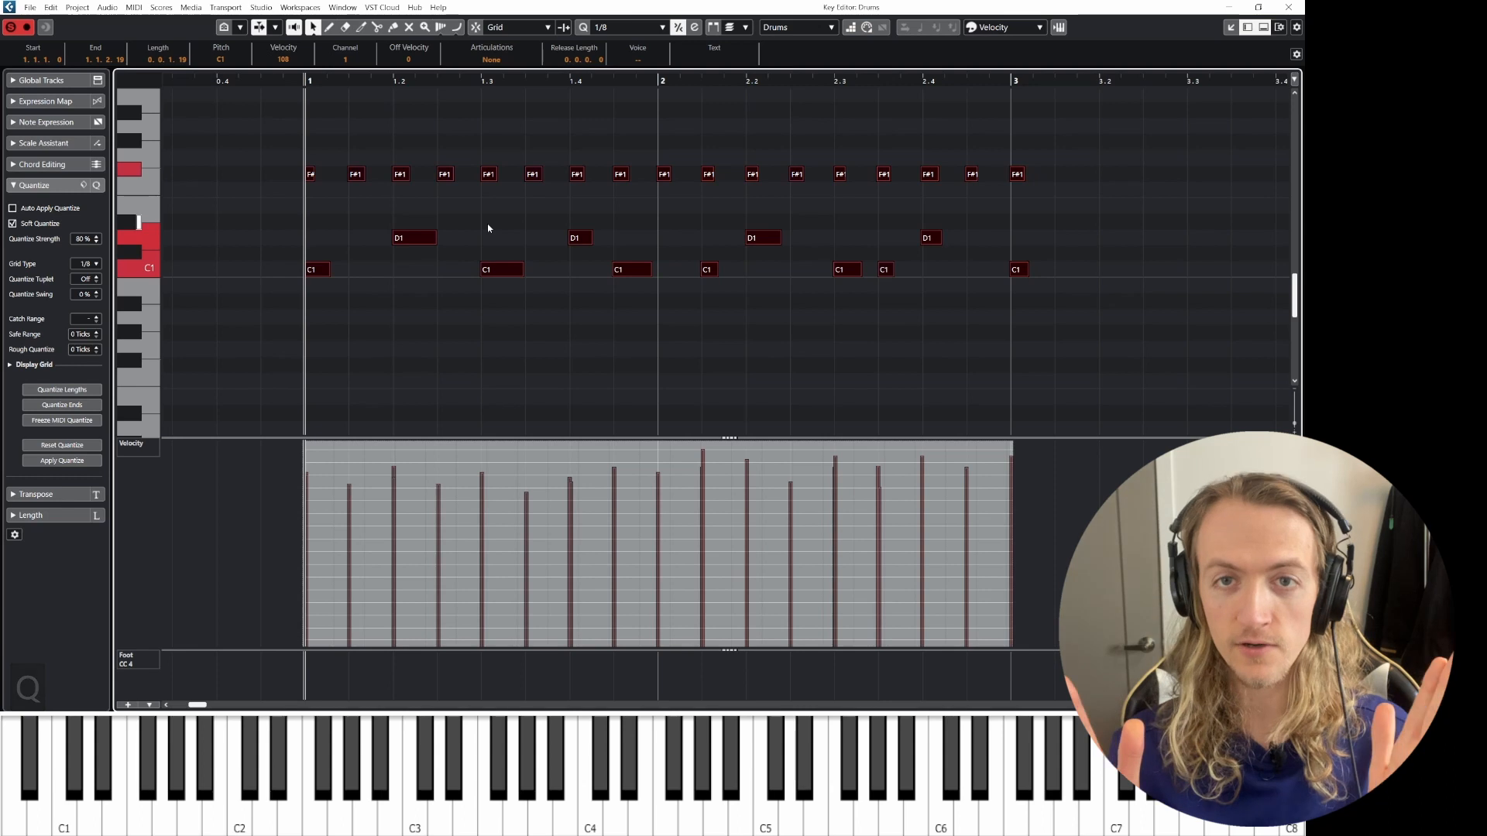
- Look through the quantize preset values without changing 1/8, and inspect the quantized note starts around beat 1.4
click(613, 33)
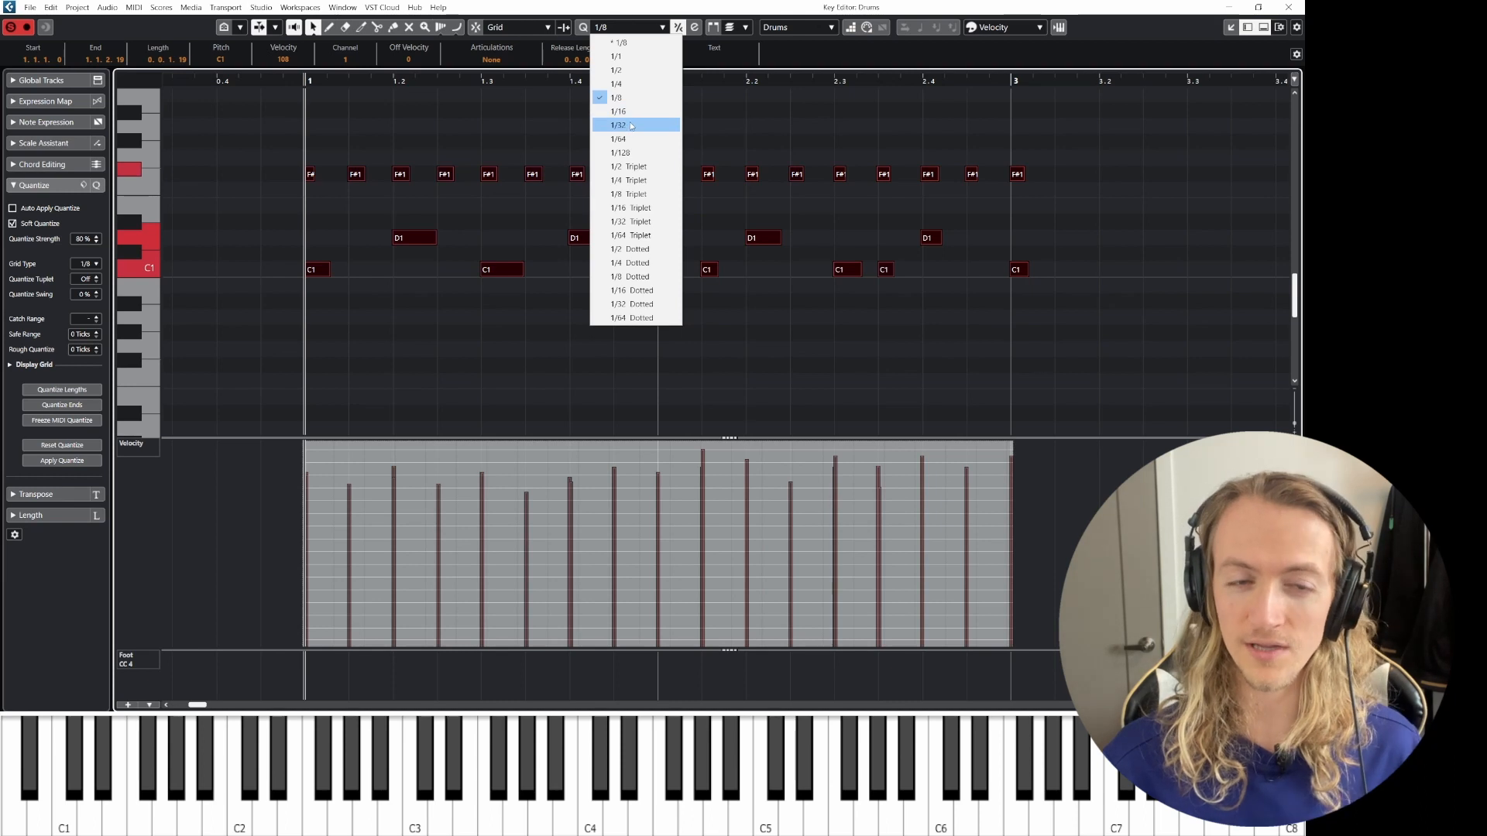
click(565, 120)
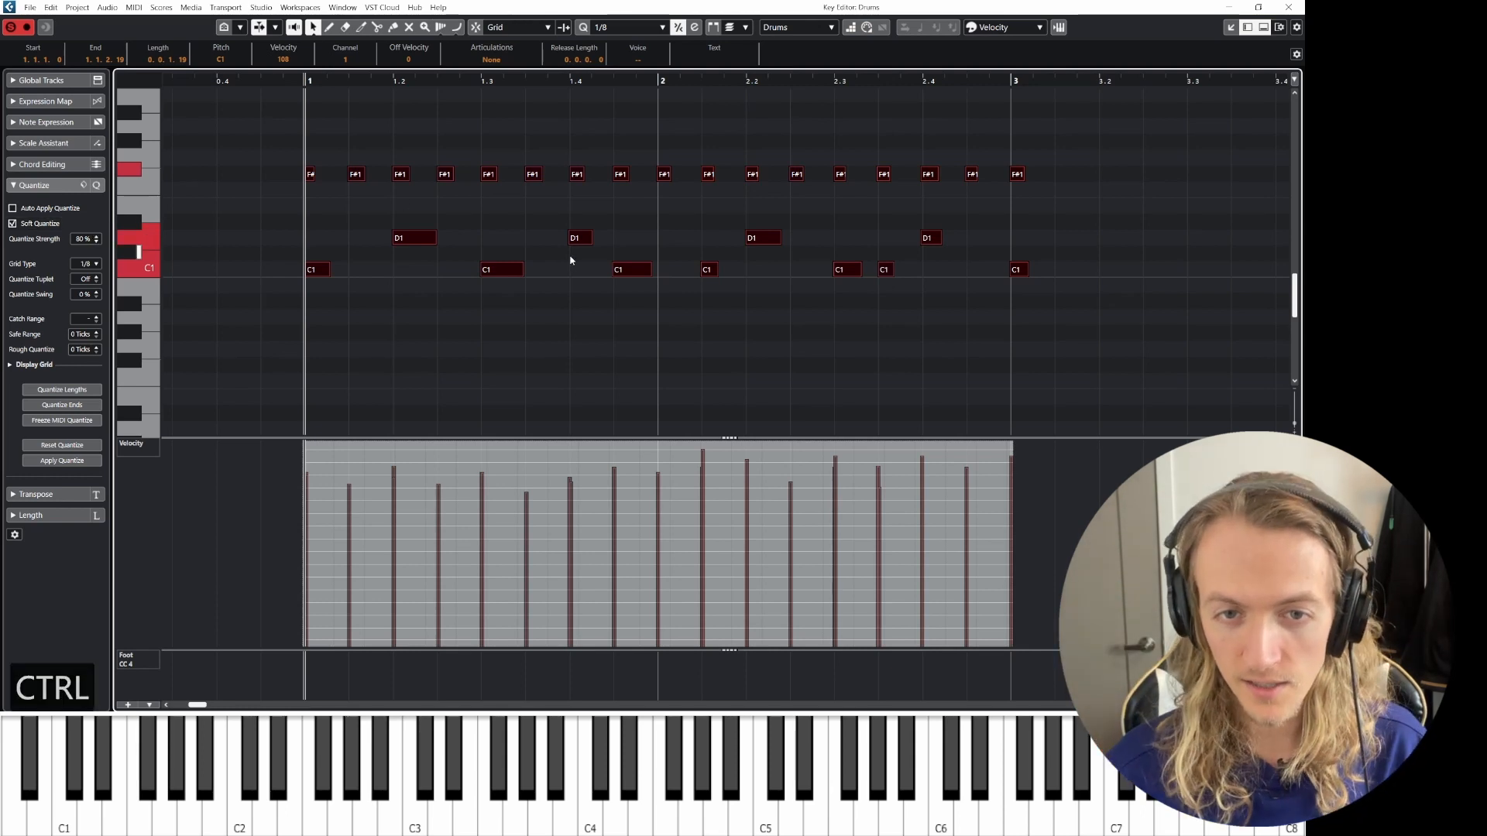
ctrl+scroll(575, 254, up, 5)
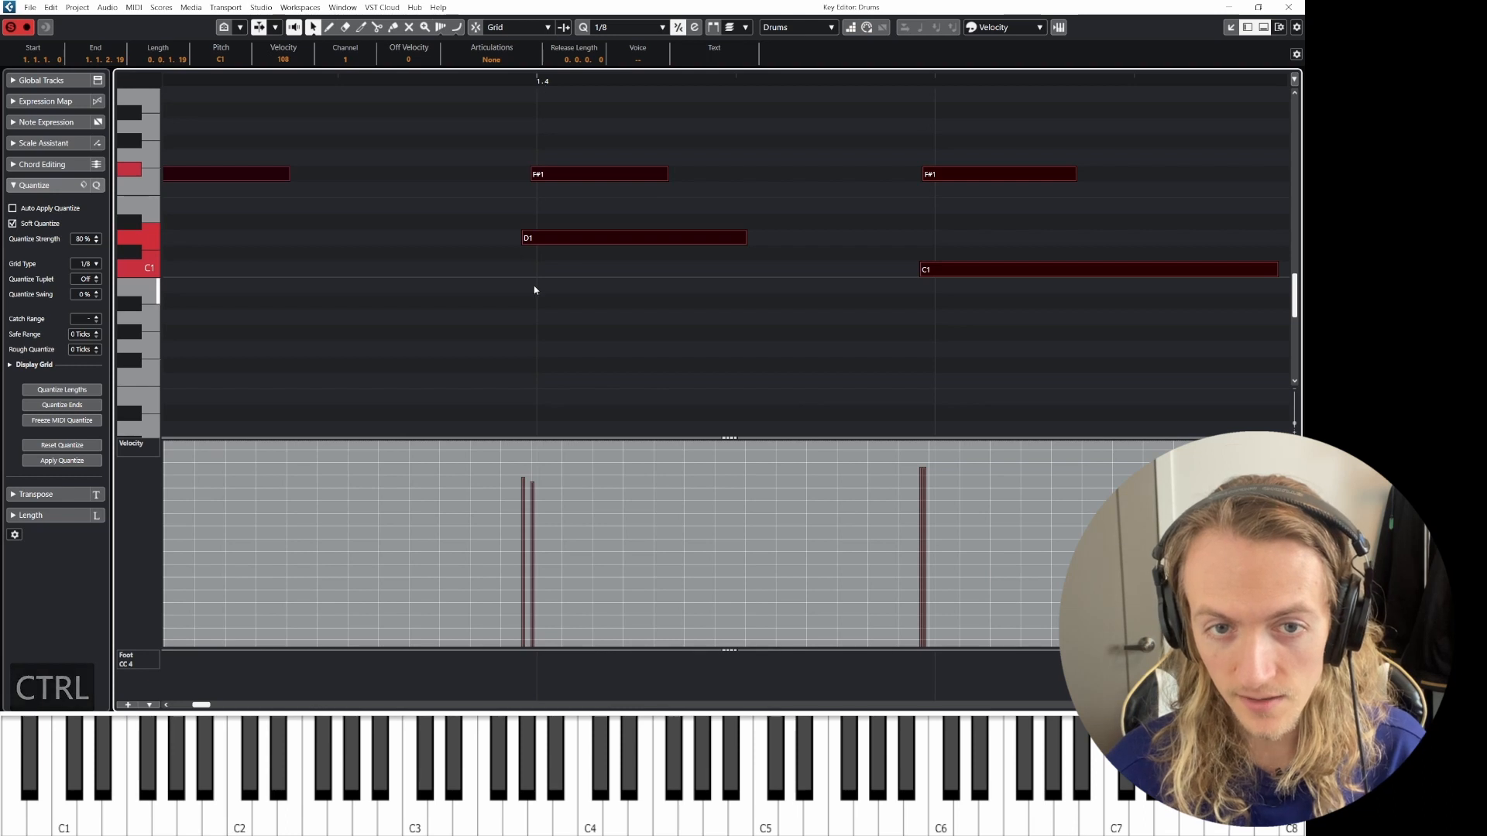
ctrl+scroll(533, 285, down, 3)
ctrl+scroll(532, 285, down, 2)
- Play back the quantized drum pattern and clear the note selection
key(space)
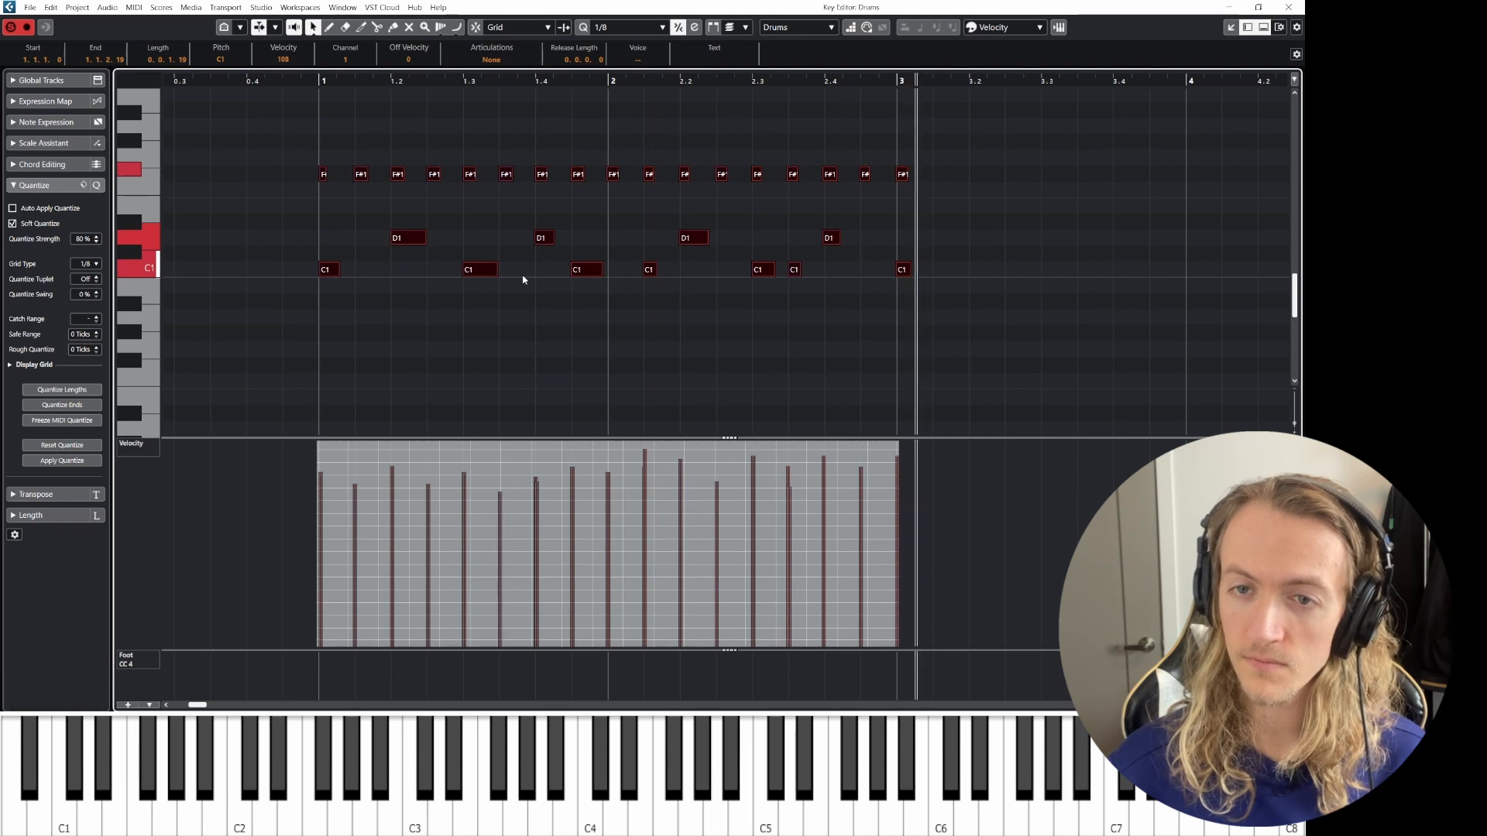
key(space)
click(546, 314)
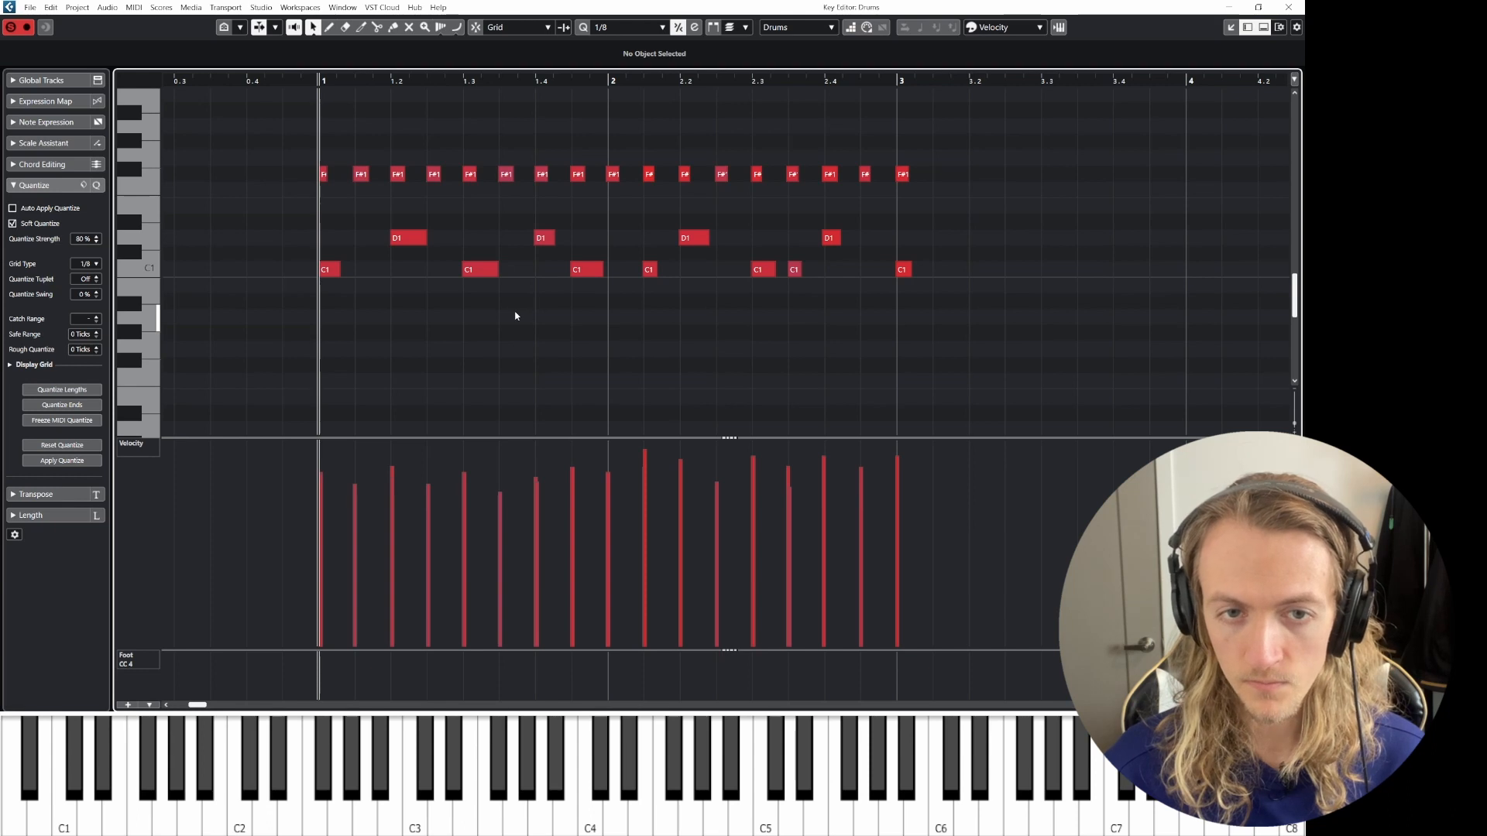
- Scale down the velocities of all F#1 notes together, bringing the first one to 61, and play back the result
drag(256, 136, 973, 207)
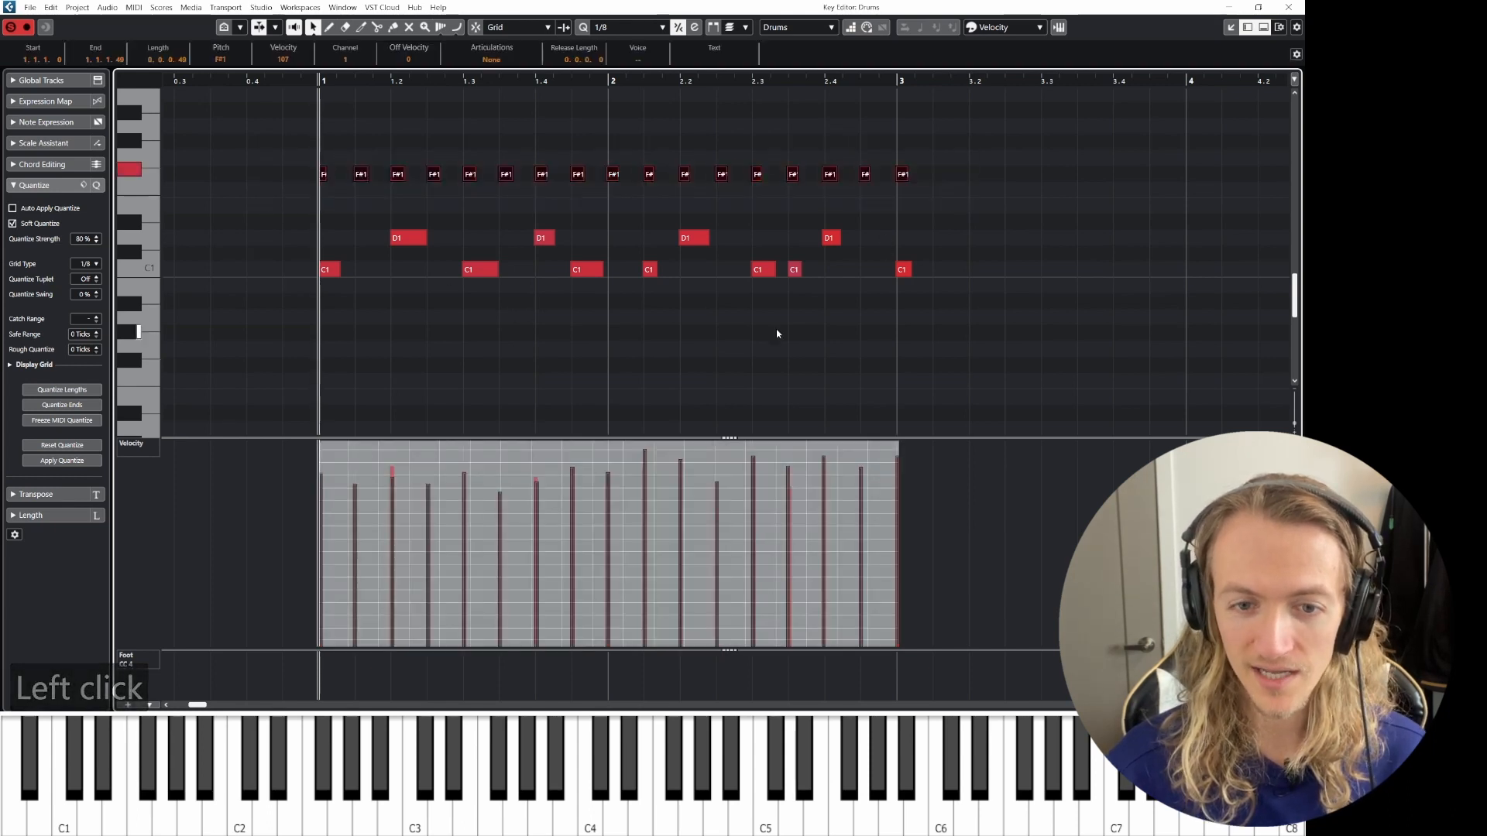
drag(271, 146, 965, 195)
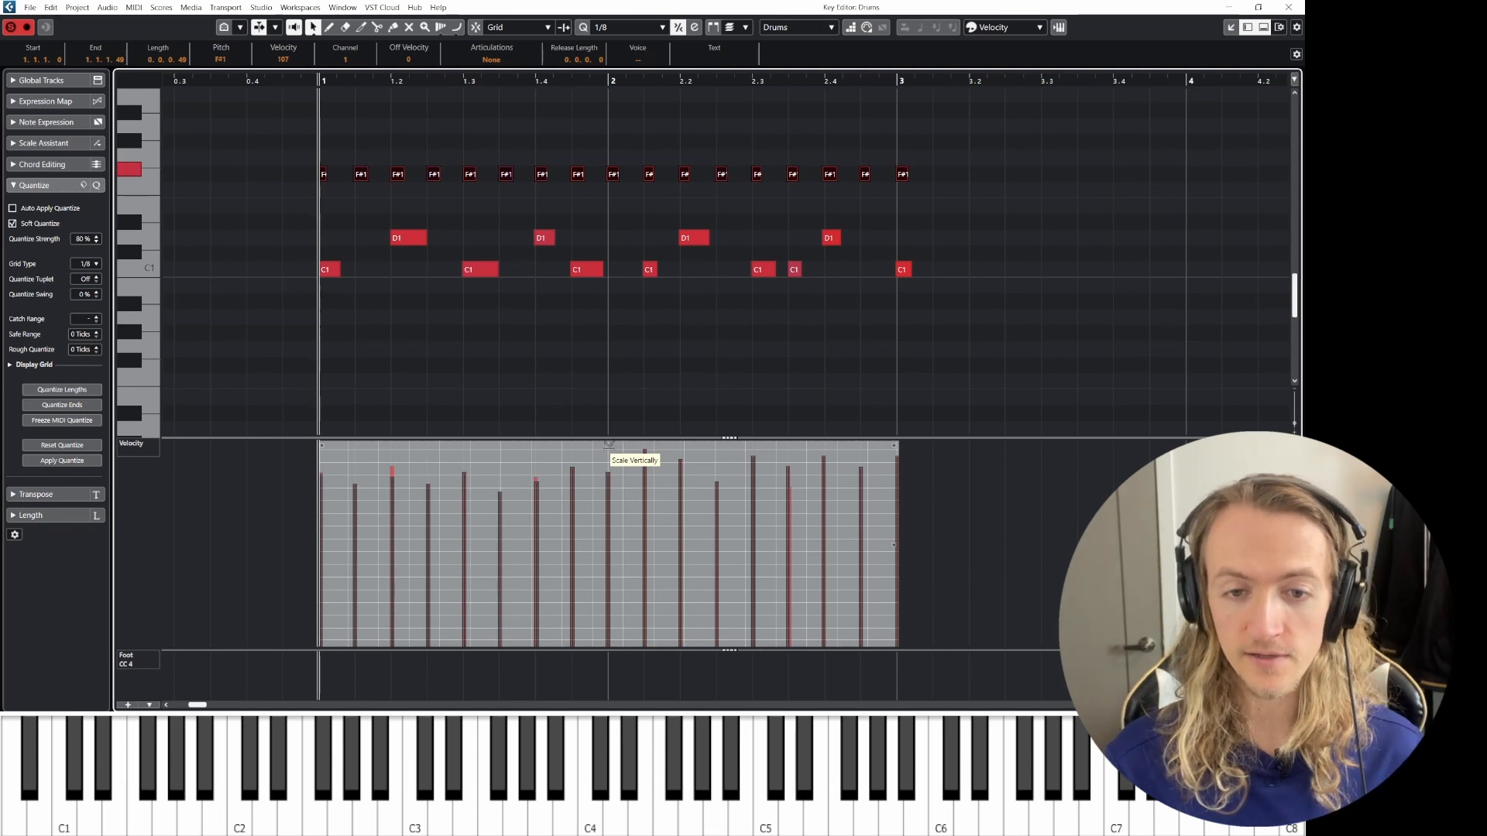
mouse_move(608, 445)
mouse_down()
mouse_move(607, 495)
mouse_move(608, 474)
mouse_up()
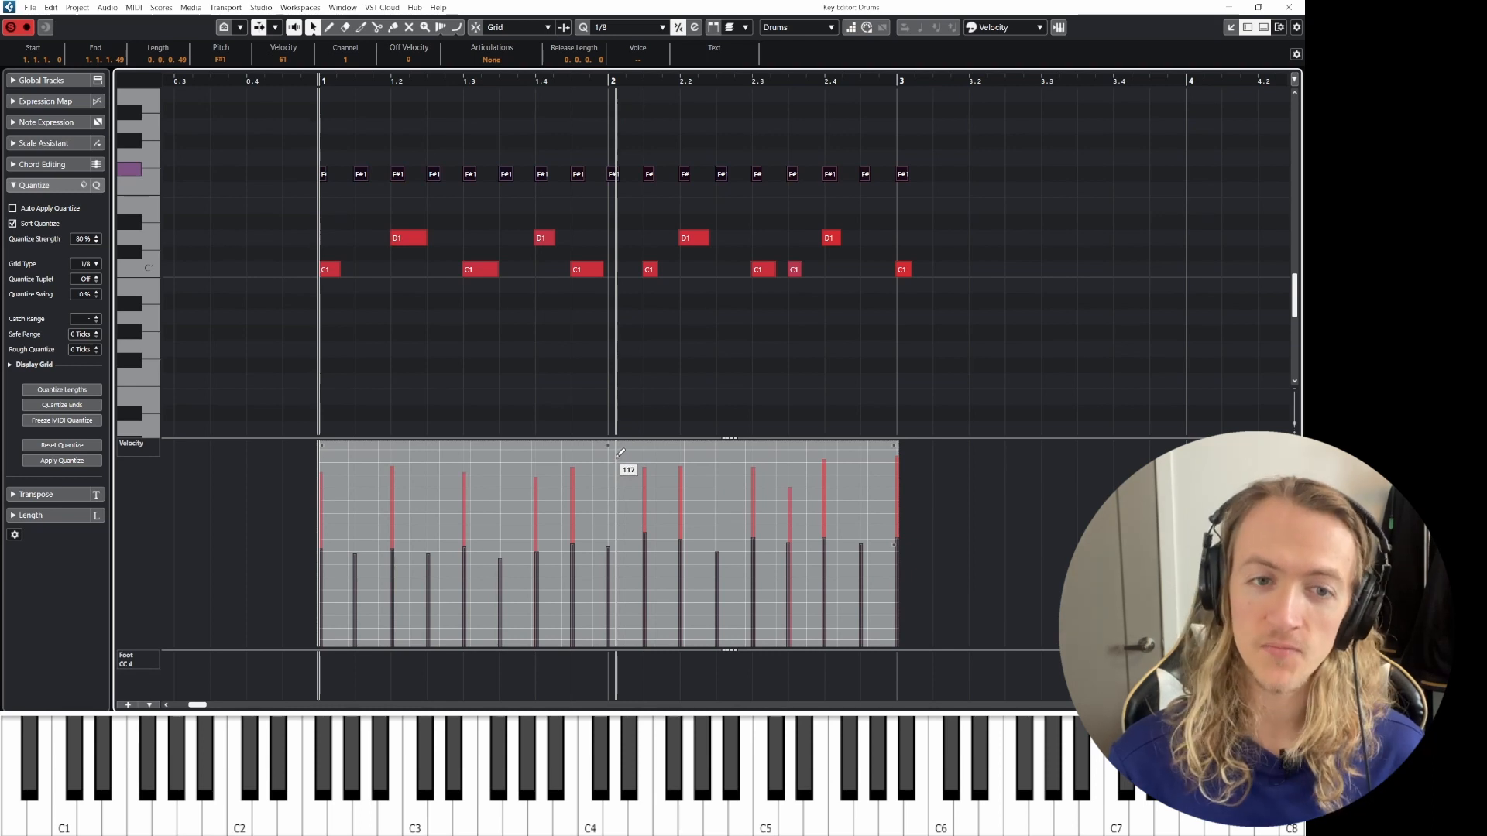
click(293, 146)
key(space)
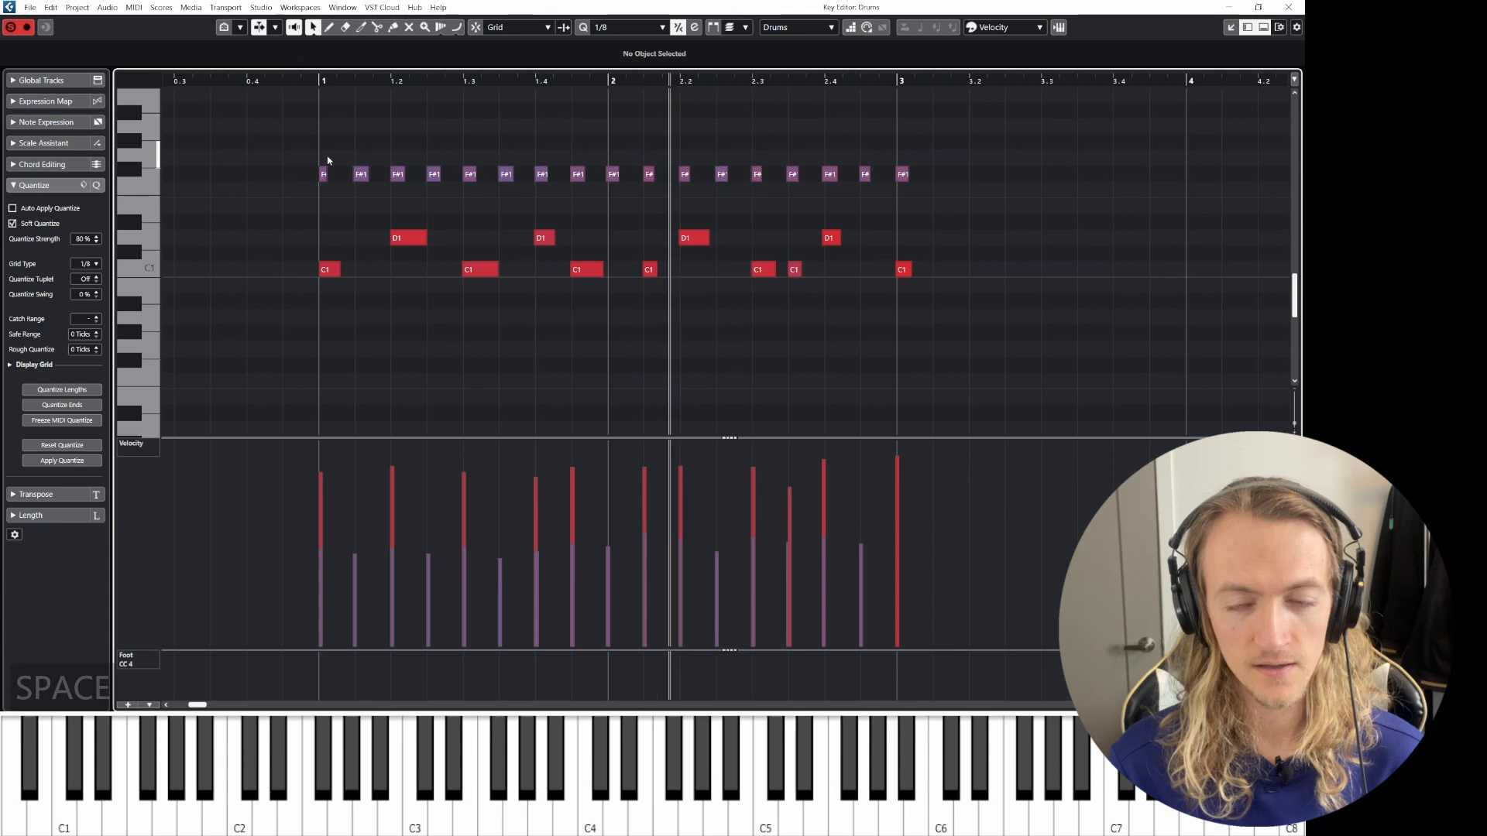
key(space)
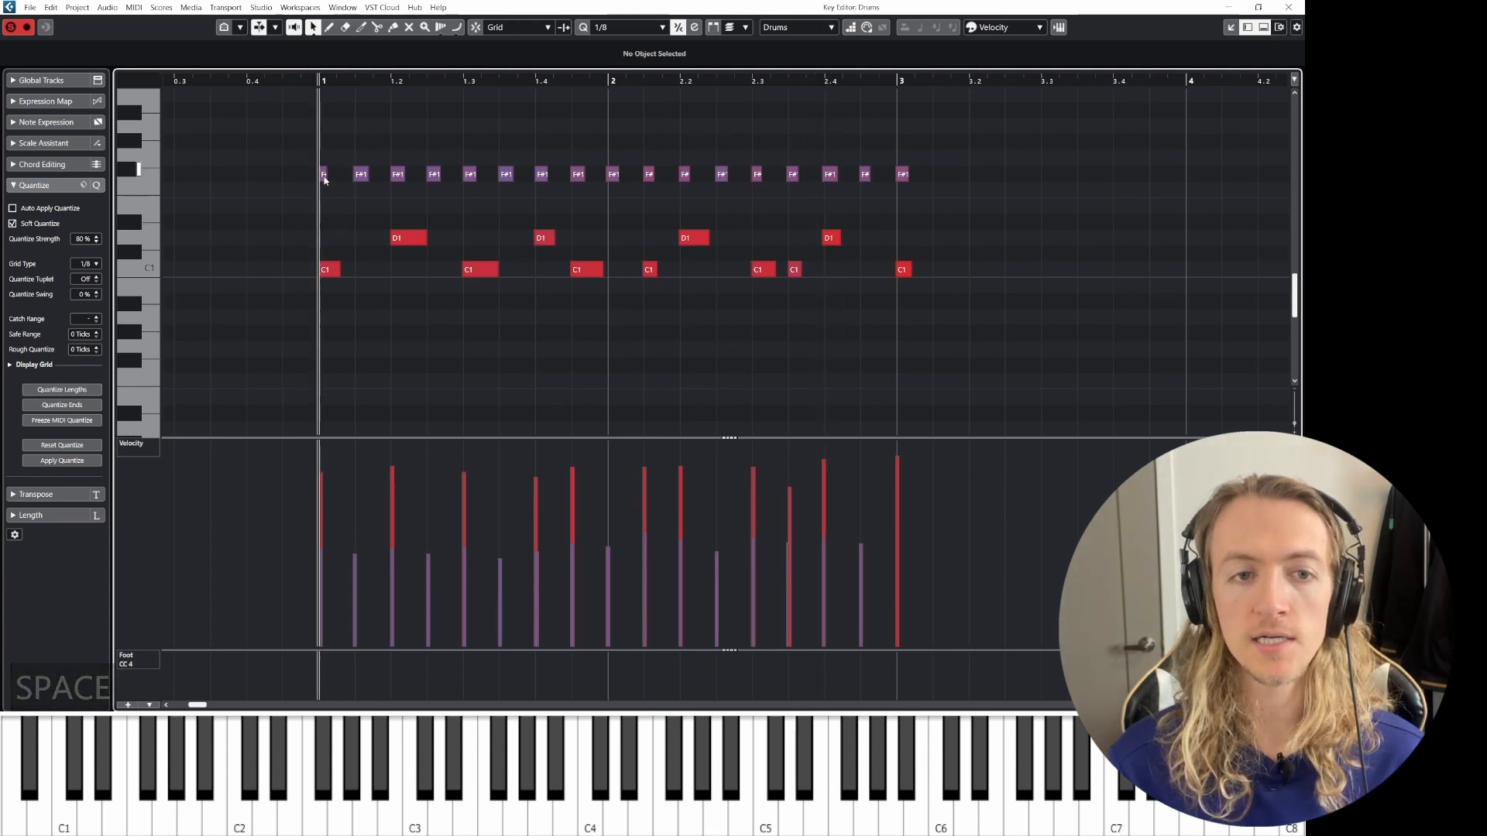
- Set the velocity of the opening F#1 note at bar 1 to 84
click(323, 175)
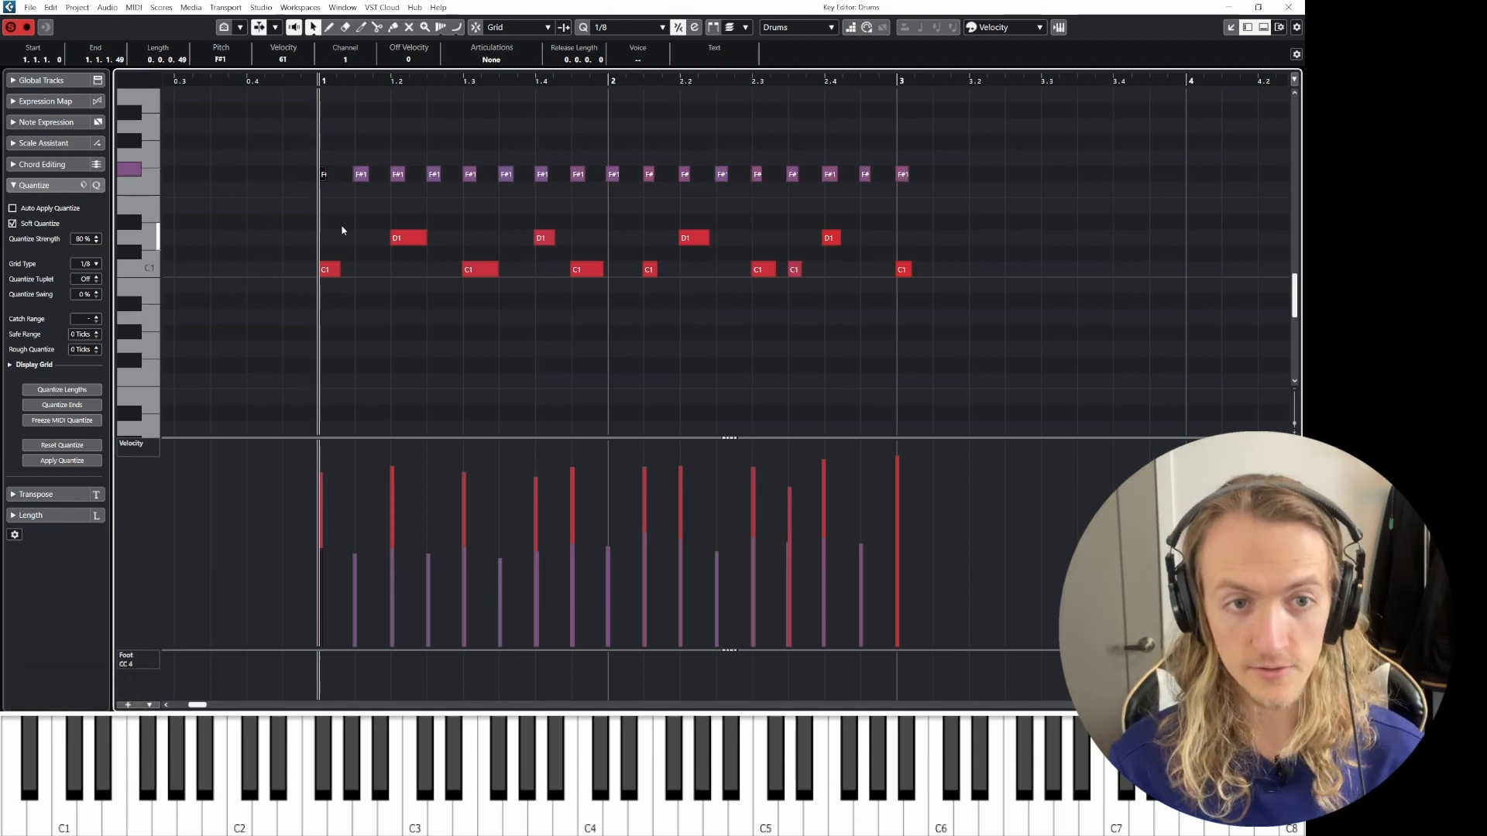
key(ctrl+shift)
drag(321, 148, 323, 146)
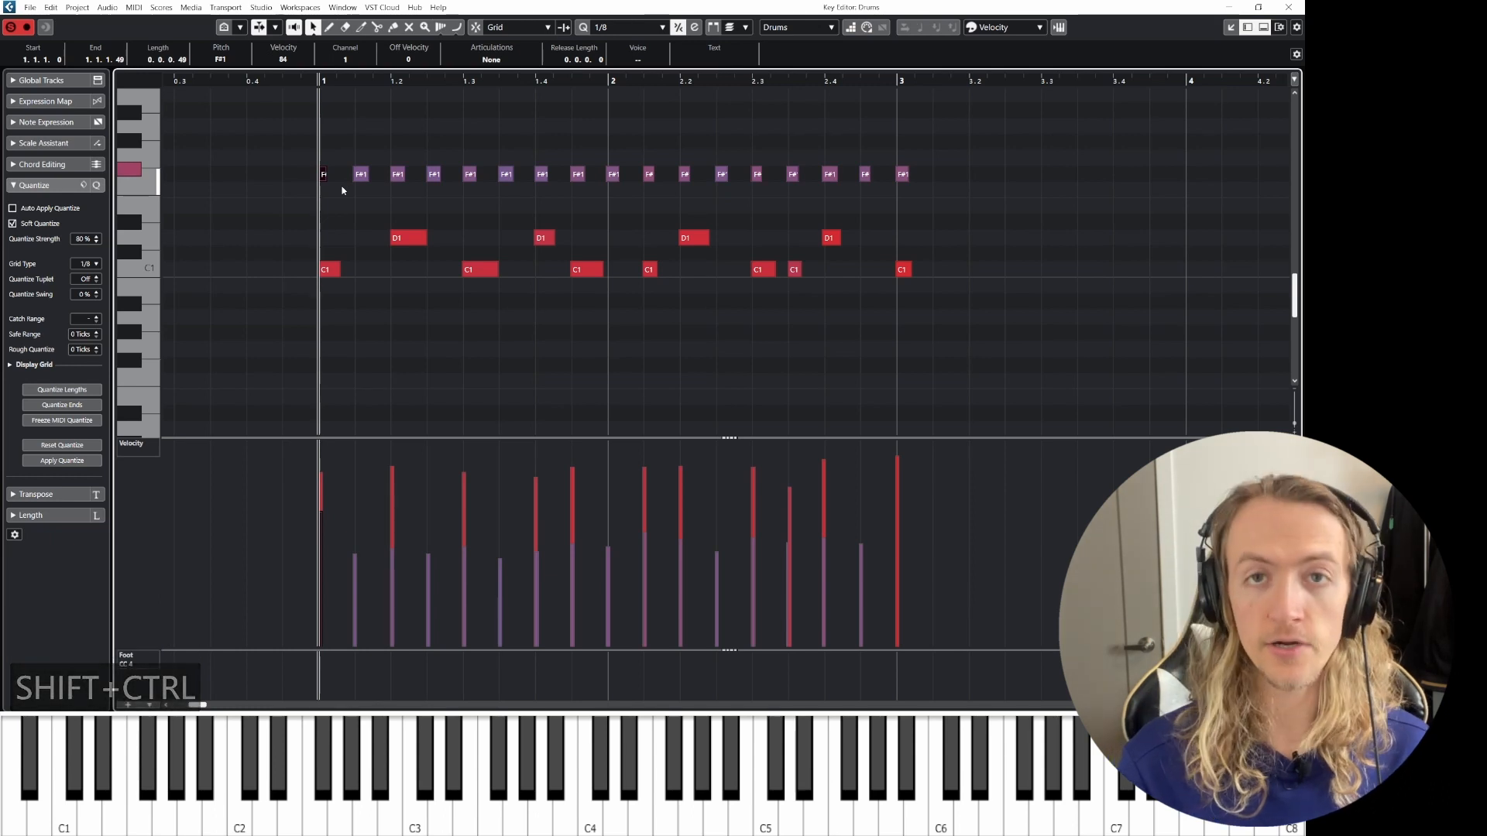
- Transpose the opening F#1 note up in semitone steps to C2, and play back the pattern
key(Up)
key(Up)
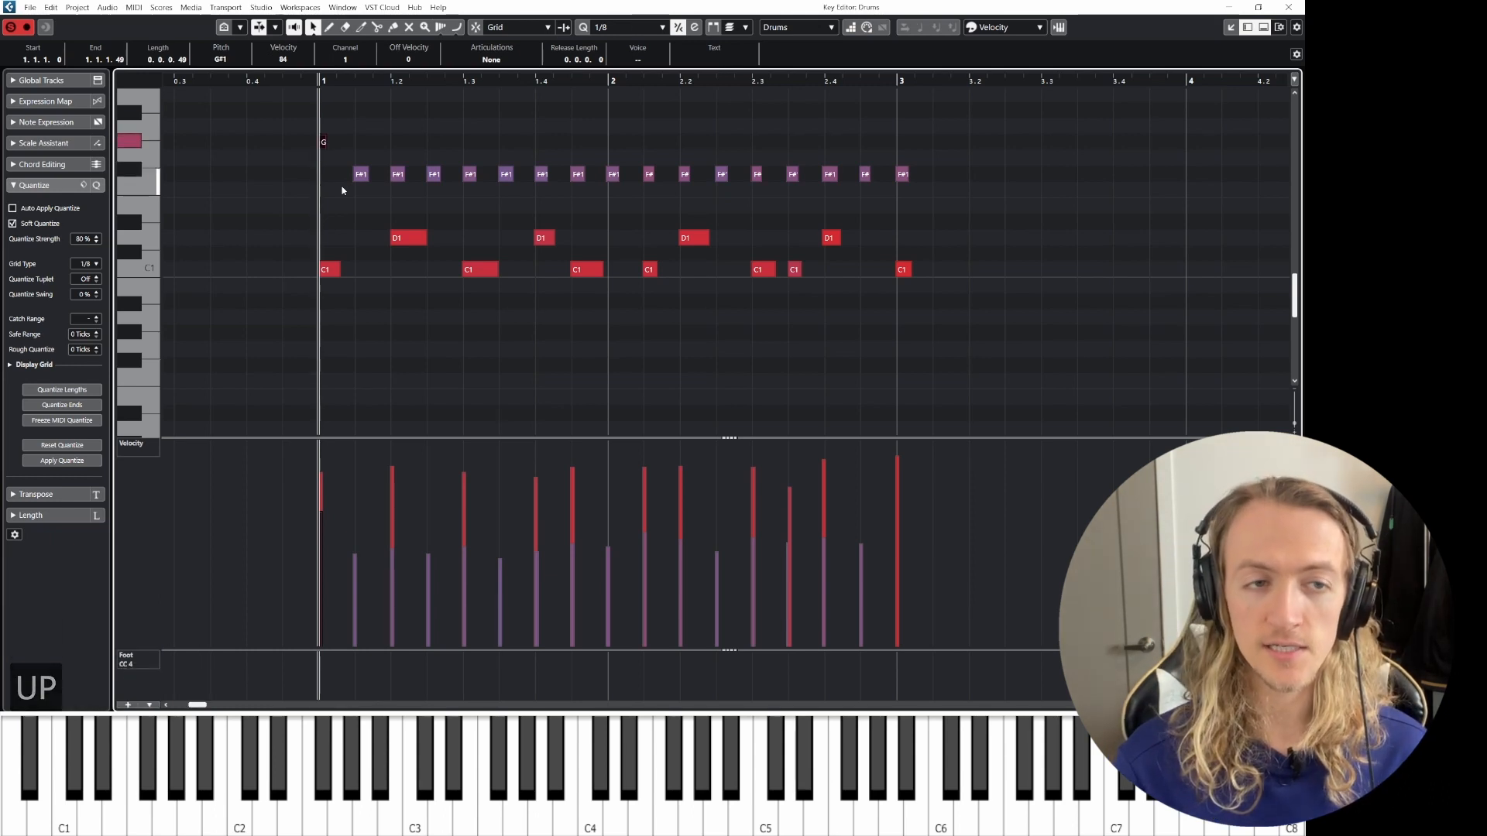
key(Up)
key(Up)
key(Up)
key(Up)
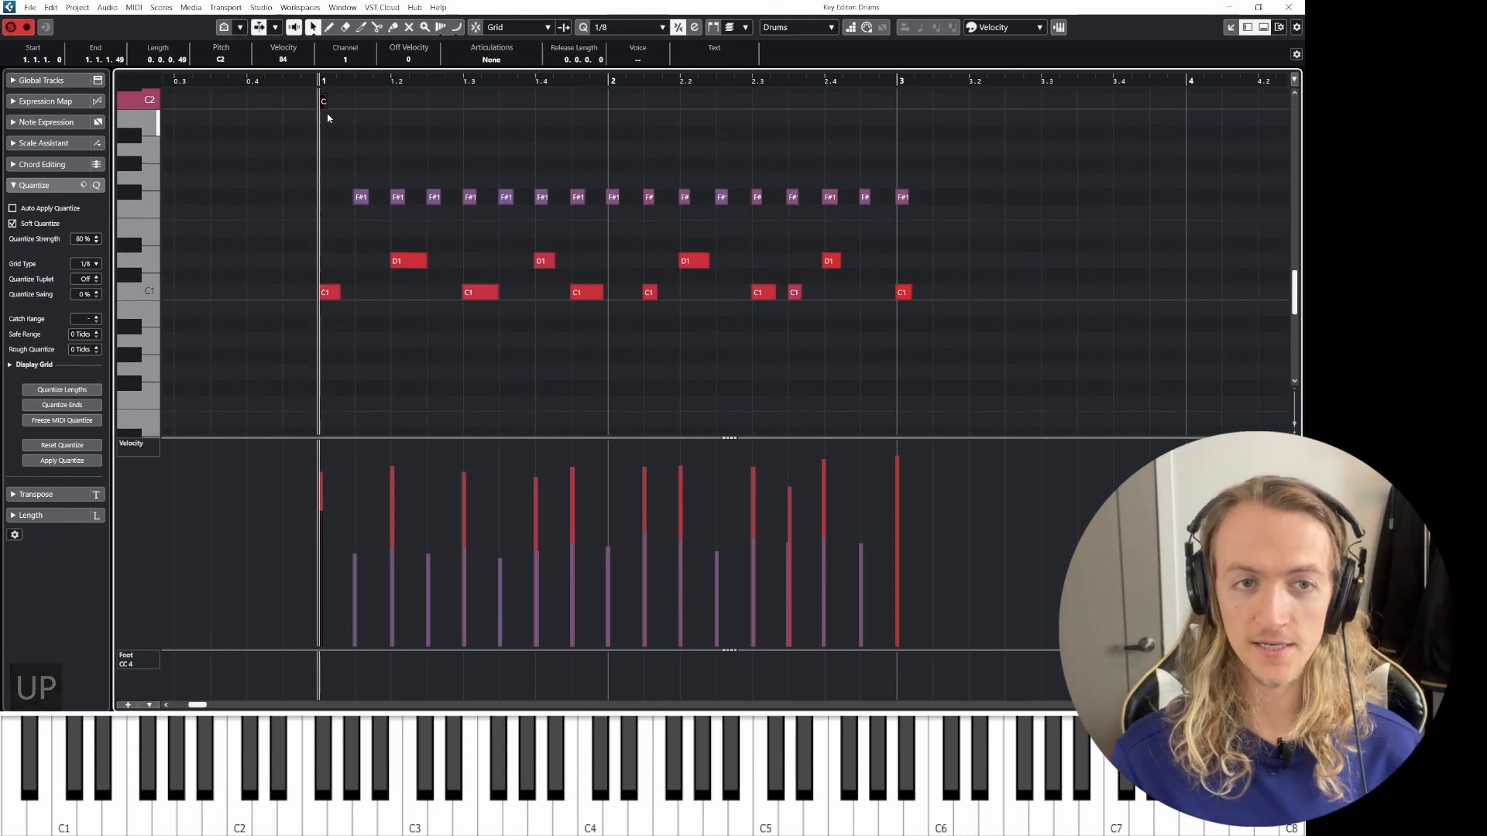
key(Down)
key(Up)
key(Down)
key(Down)
key(Up)
key(Up)
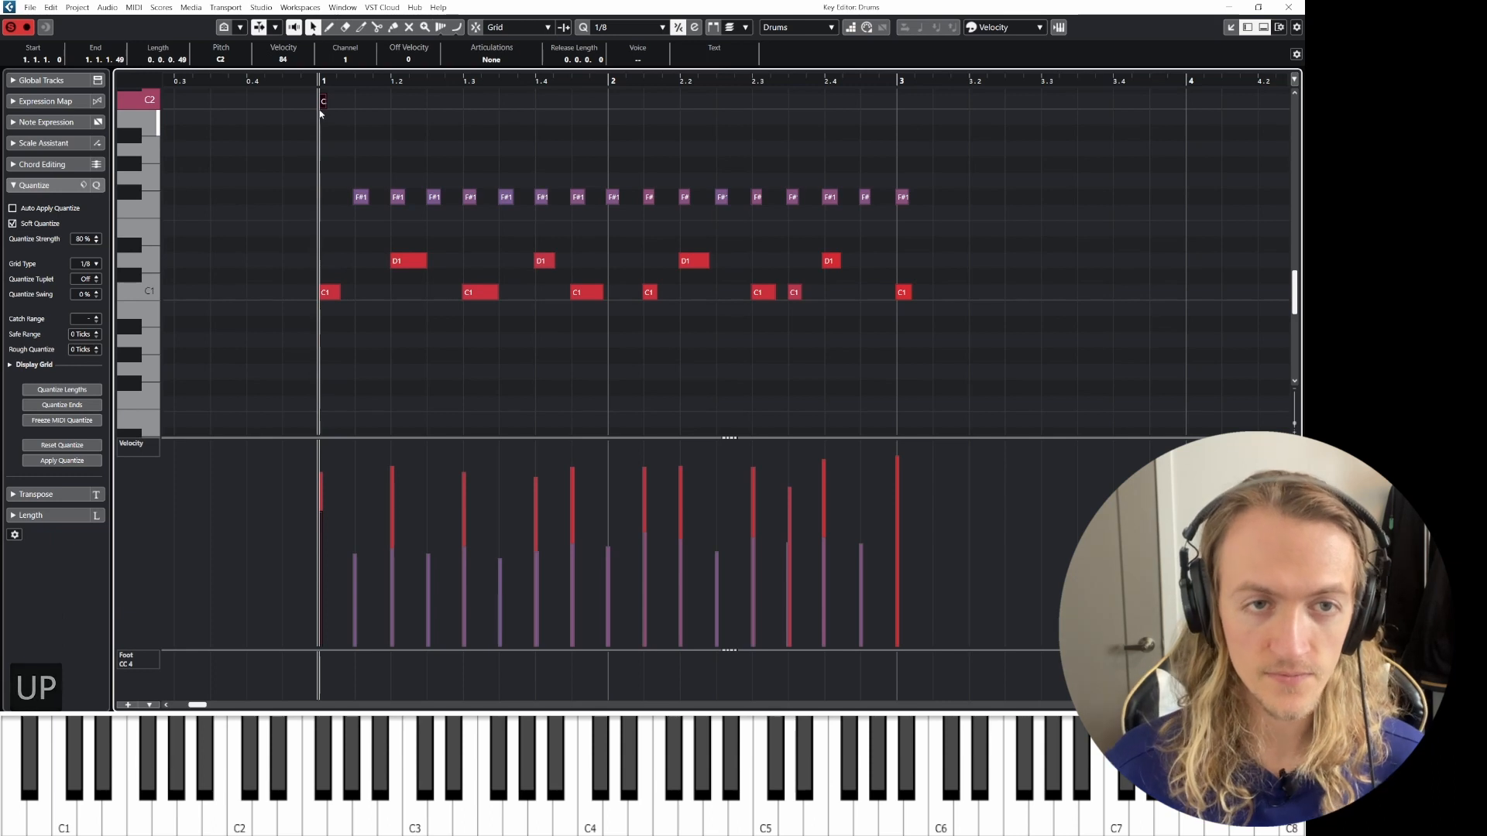
key(space)
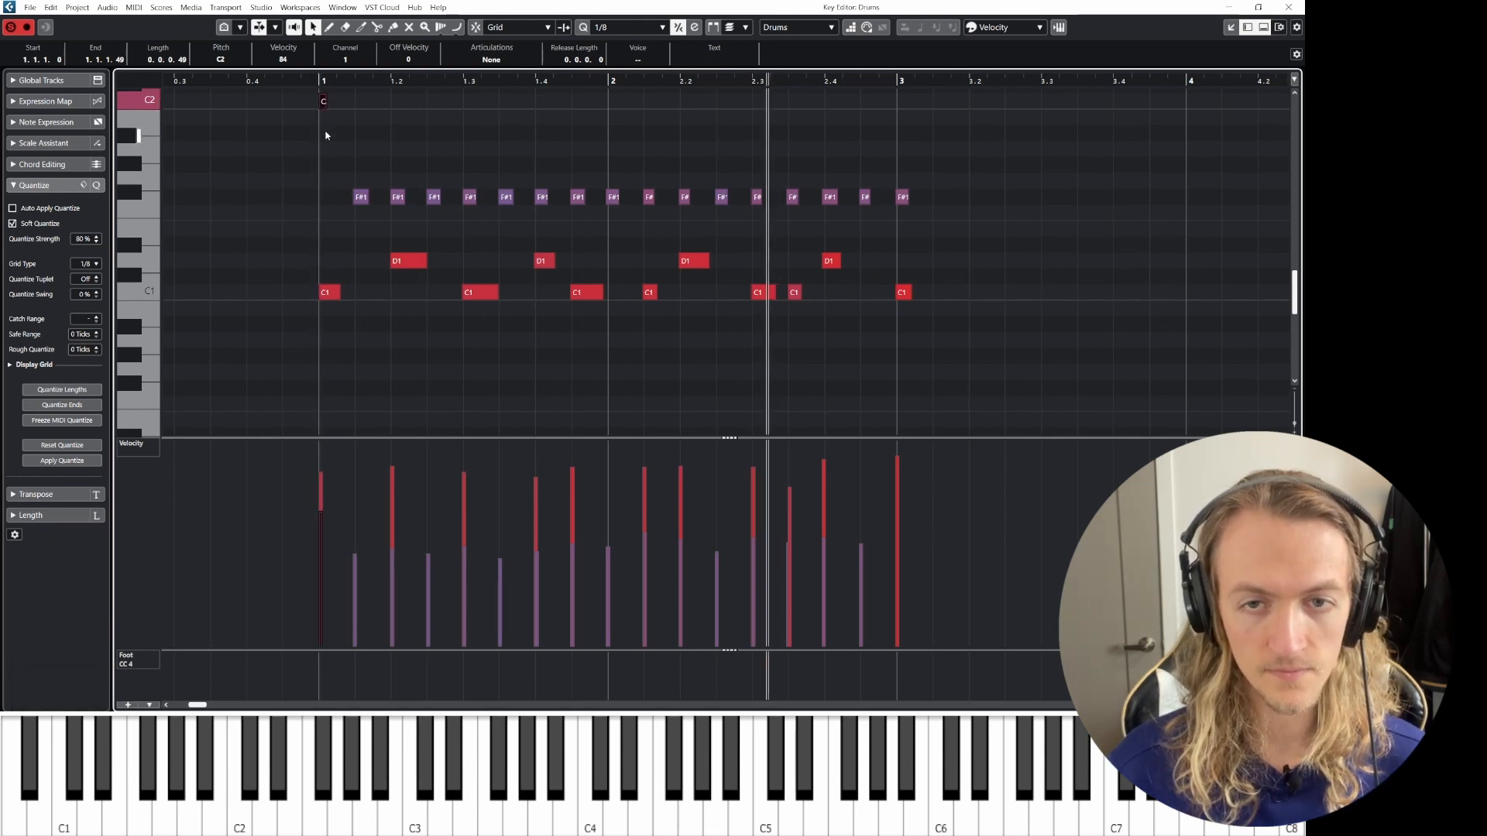
key(space)
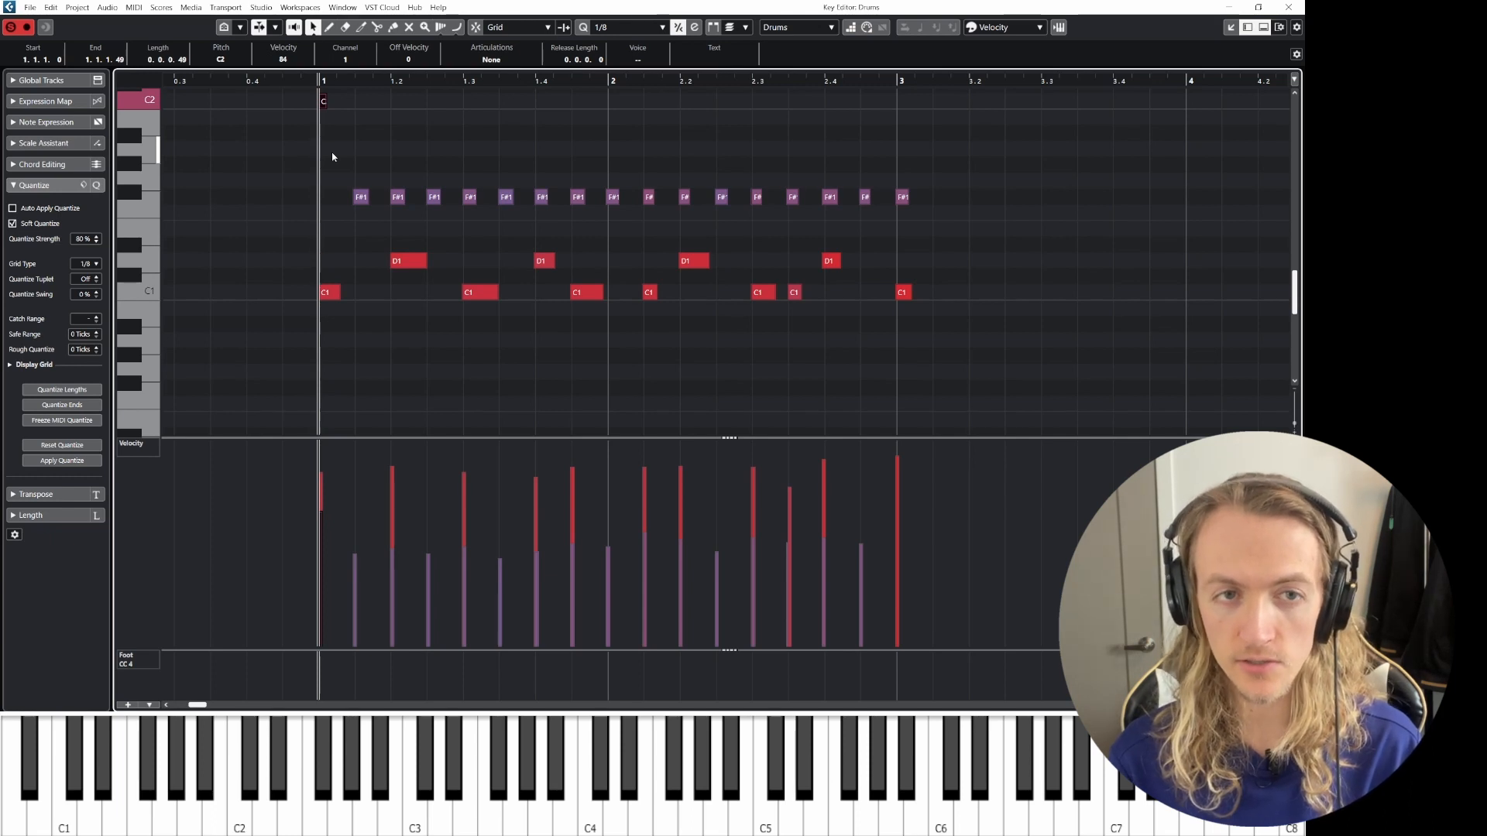
- Step the note selection forward to the D1 note on beat 2 and back to the C2 note at bar 1
key(Right)
key(Right)
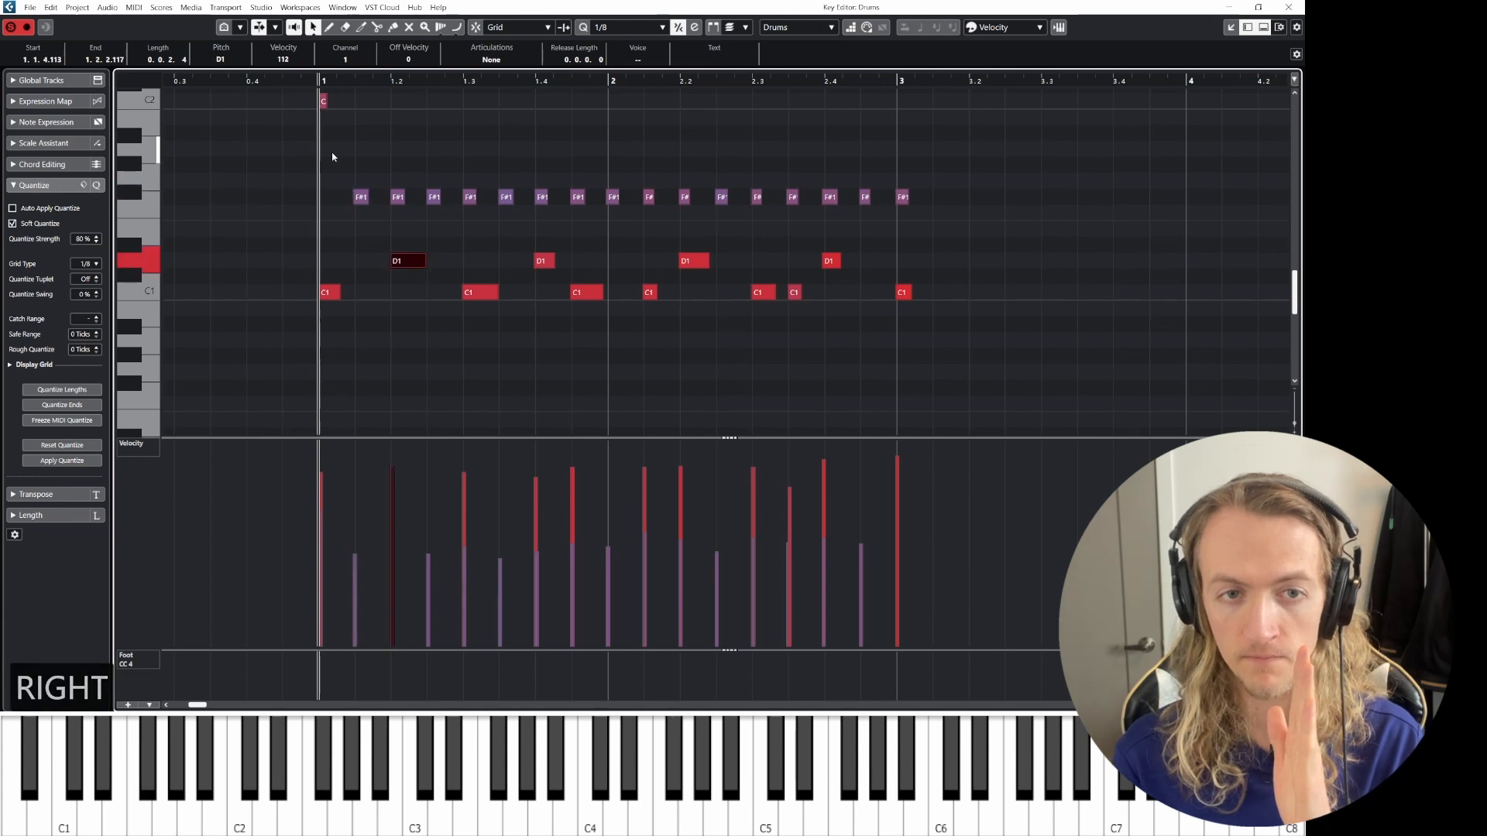
key(Left)
key(Left)
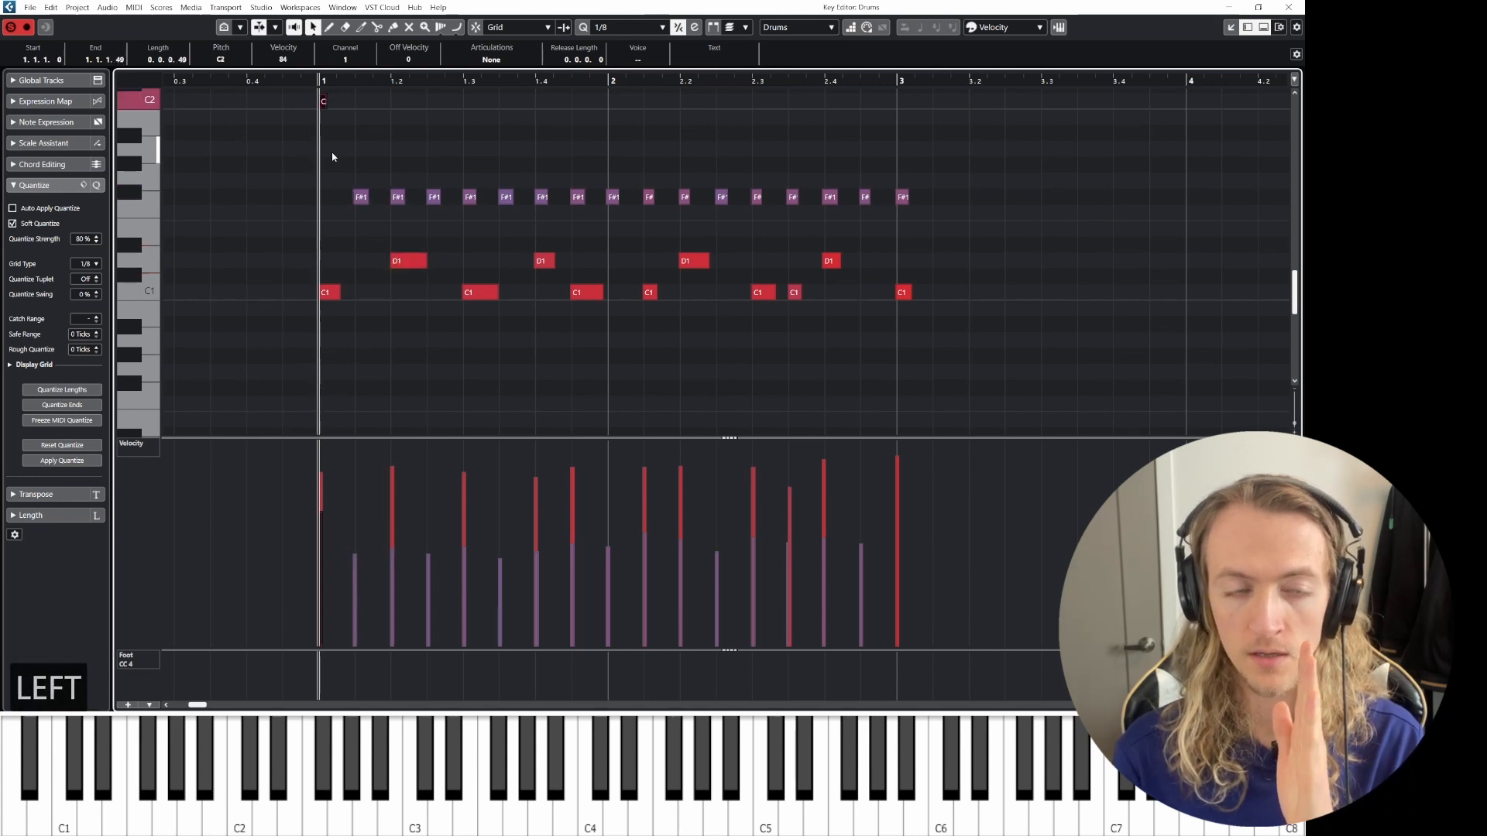
- Nudge the opening C2 note back and forth in 1/8 grid steps, play it back, and return it to bar 1
key(ctrl+Right)
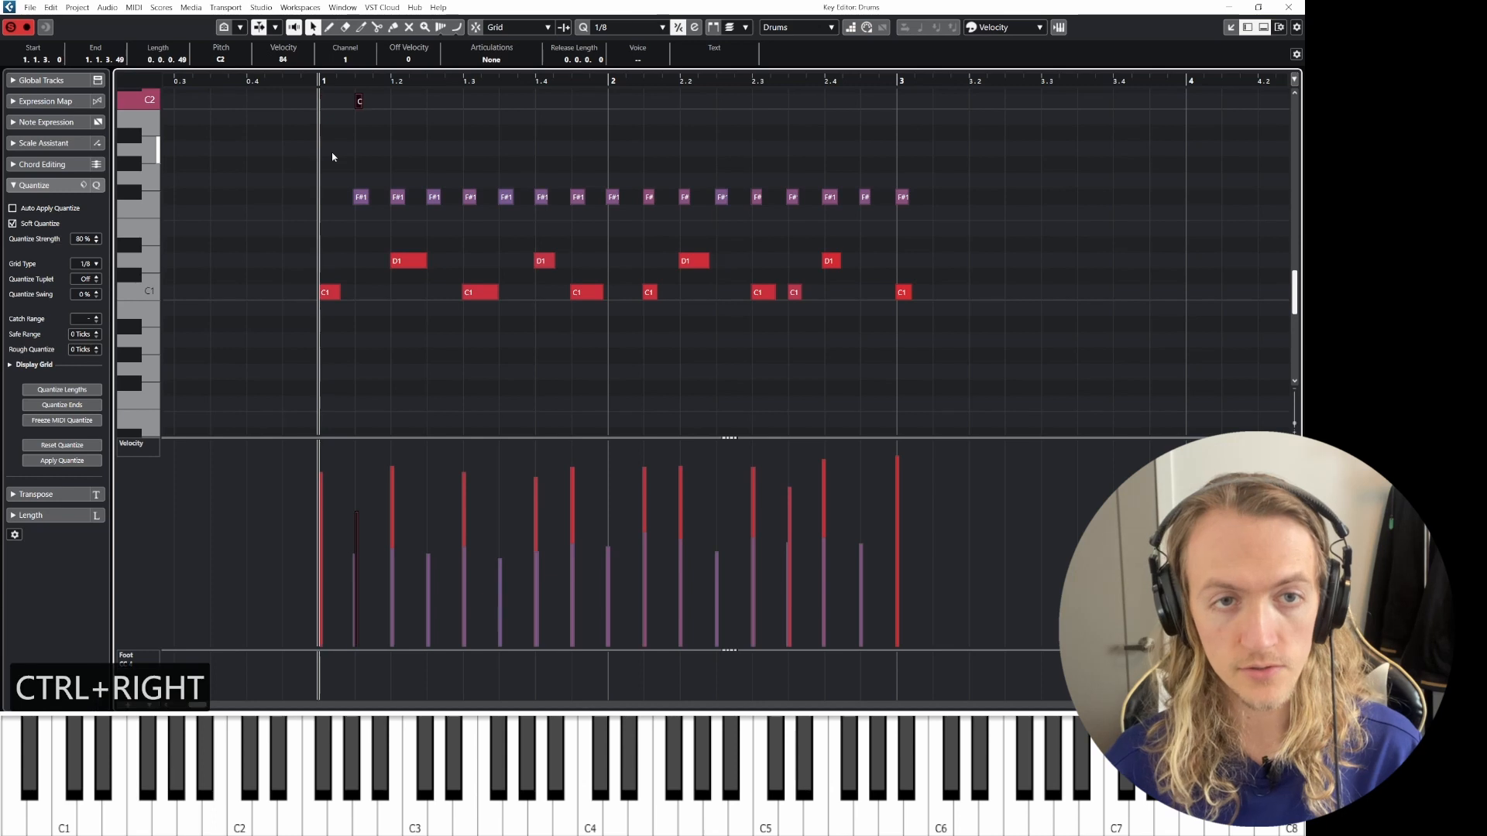
key(ctrl+Left)
key(ctrl+Left)
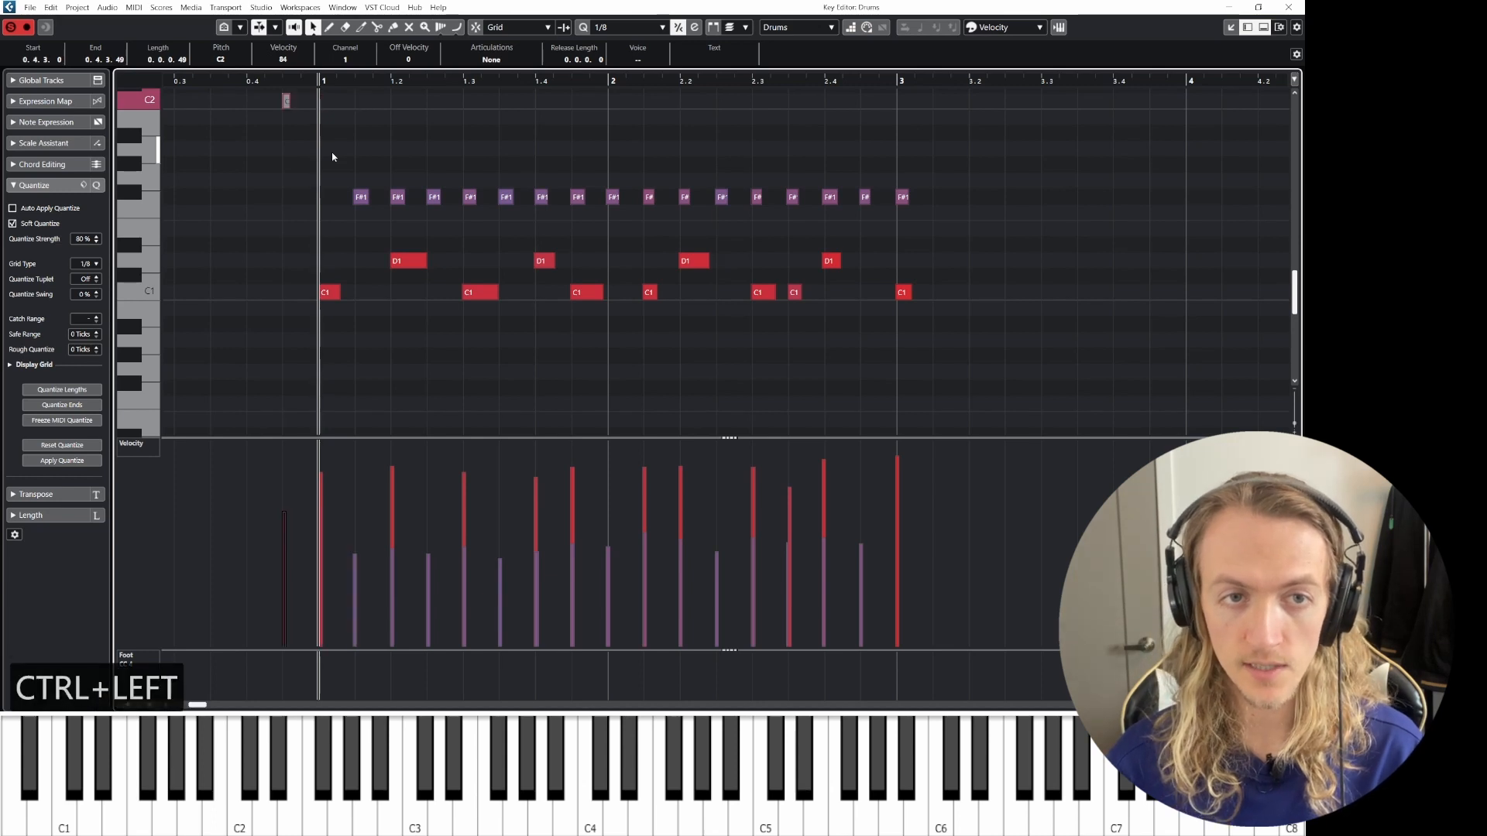
key(ctrl+Right)
key(ctrl+Right)
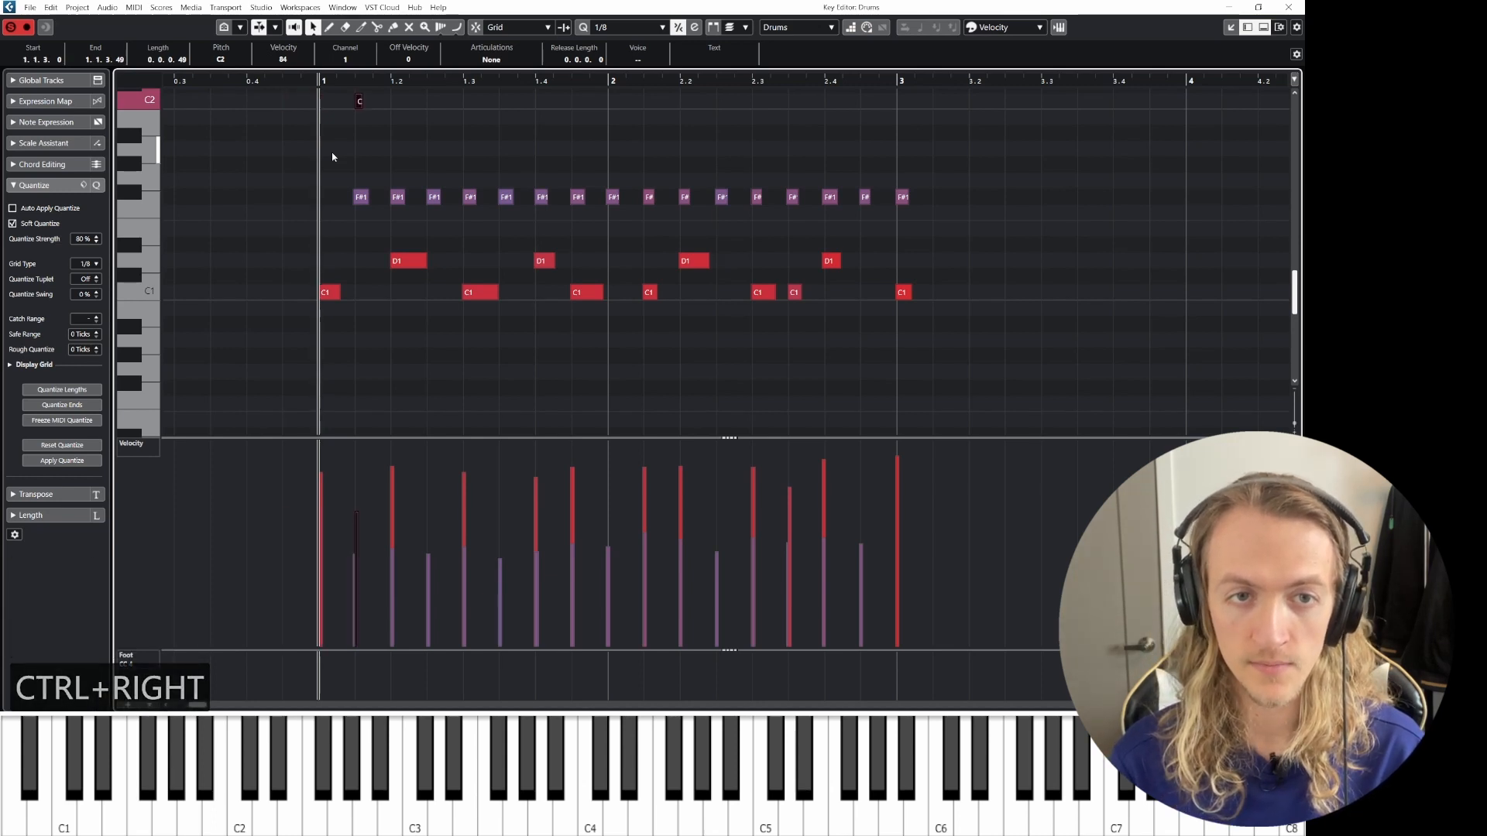
key(space)
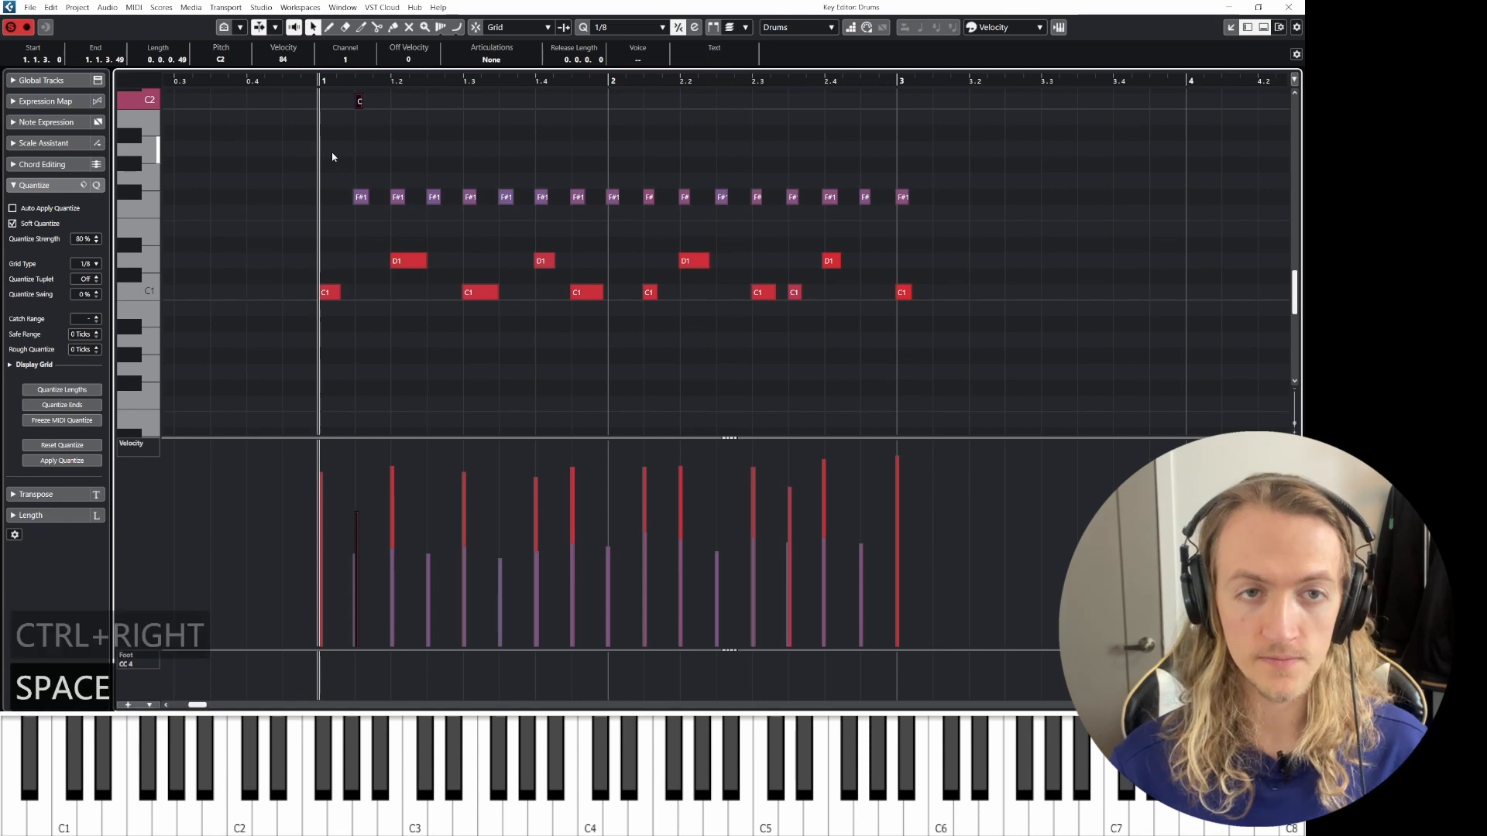
key(space)
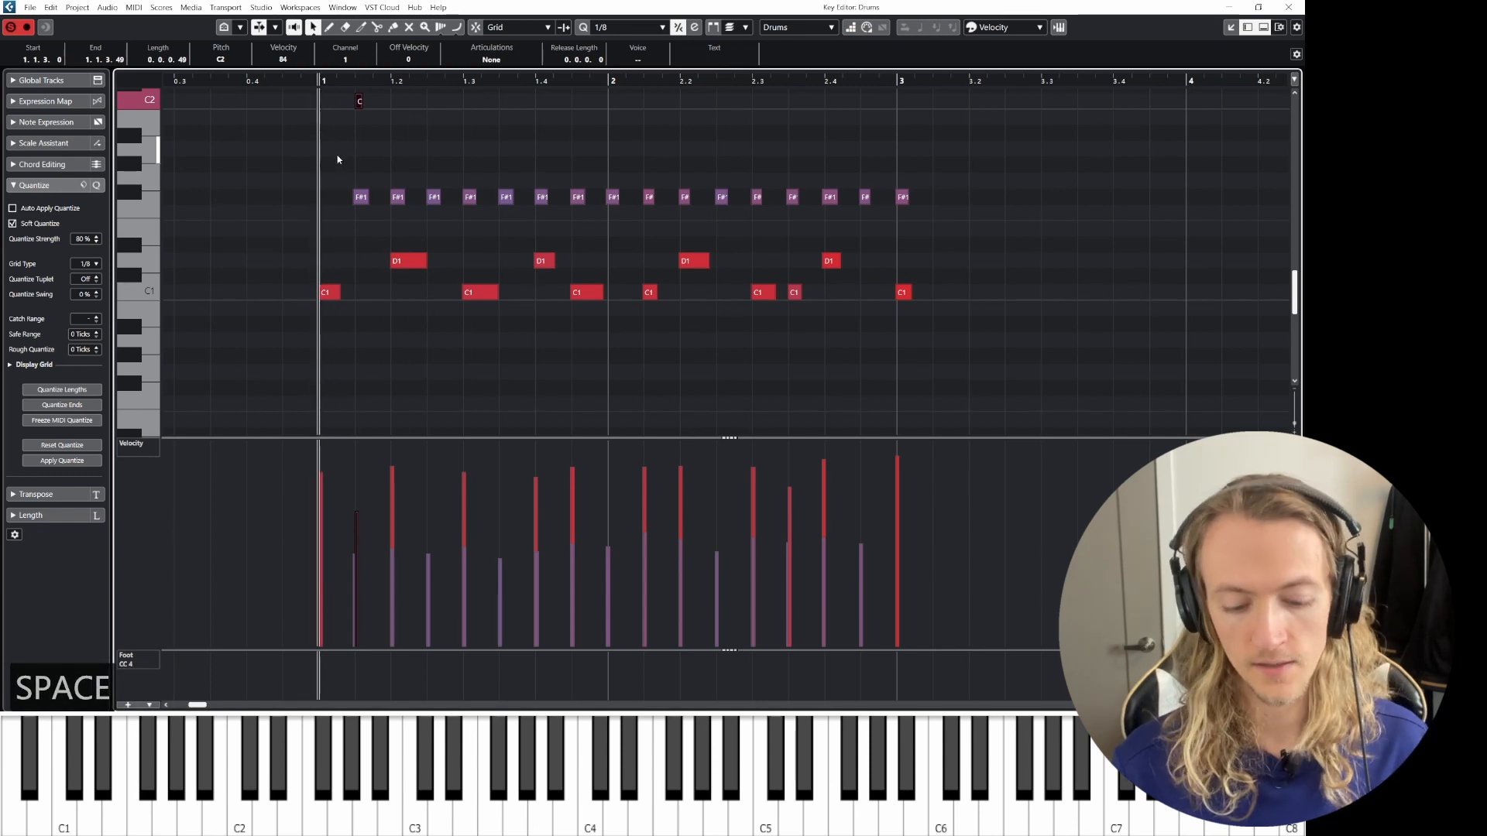
key(ctrl+Left)
- Move the C2 note freely to about 1.1.3.22, quantize it, and nudge it one 1/8 step back to bar 1
drag(324, 104, 363, 145)
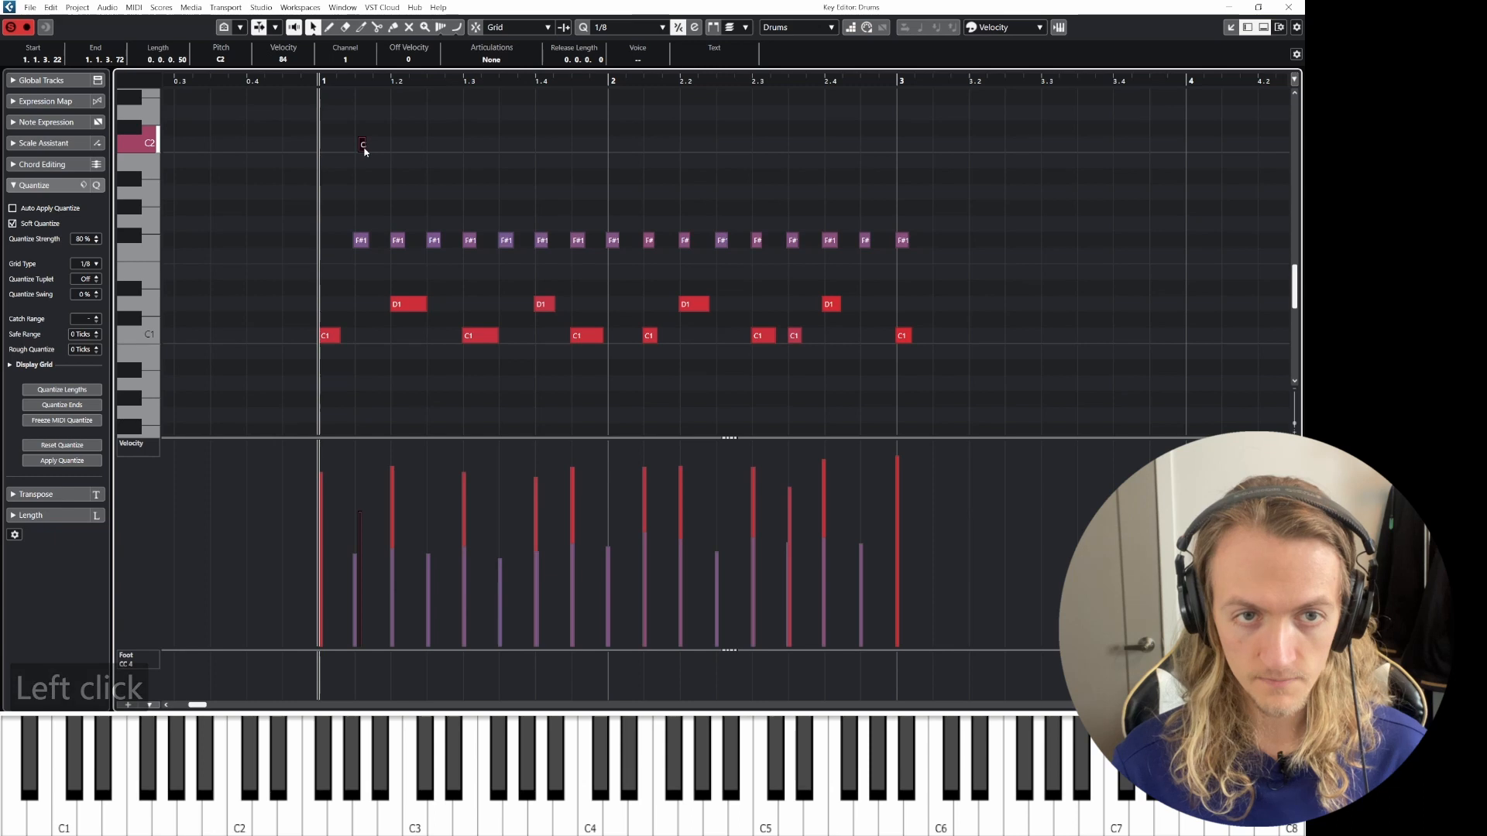
key(q)
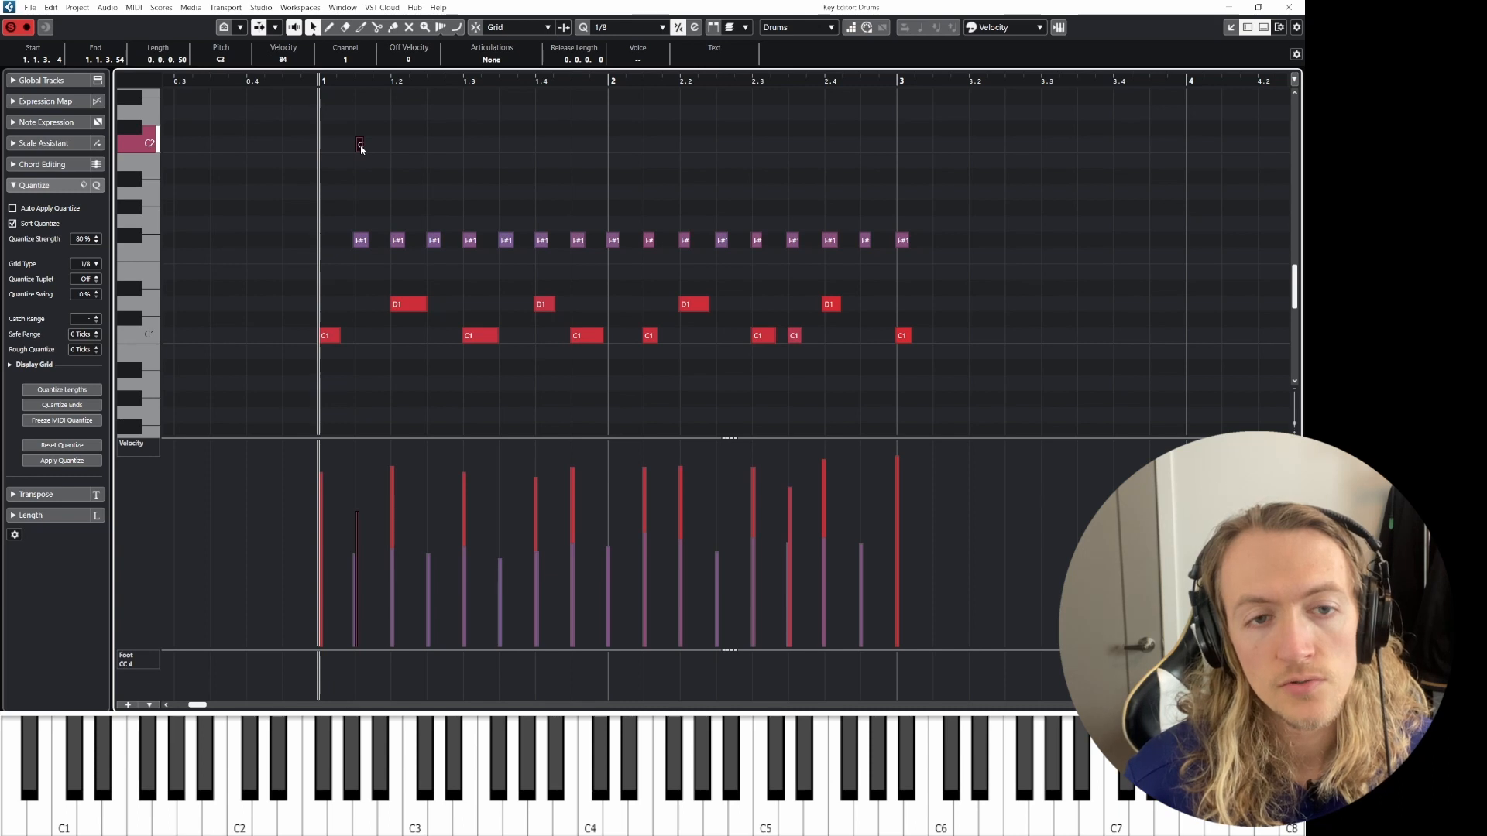
key(ctrl+Left)
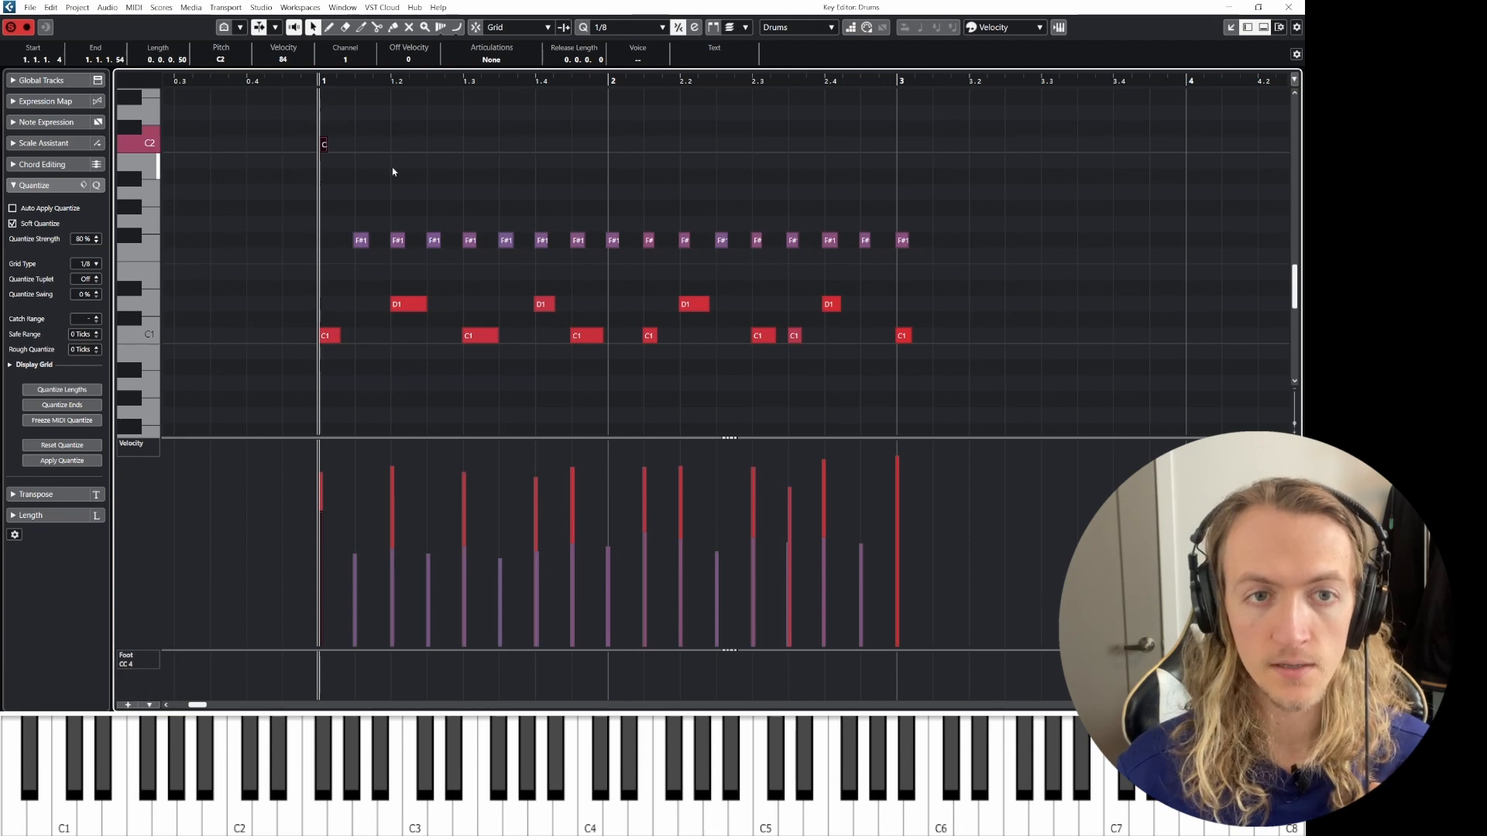
- Lengthen the opening C2 note to about 0.0.1.80 and quantize its end to the 1/8 grid
scroll(366, 173, down, 4)
scroll(365, 174, up, 2)
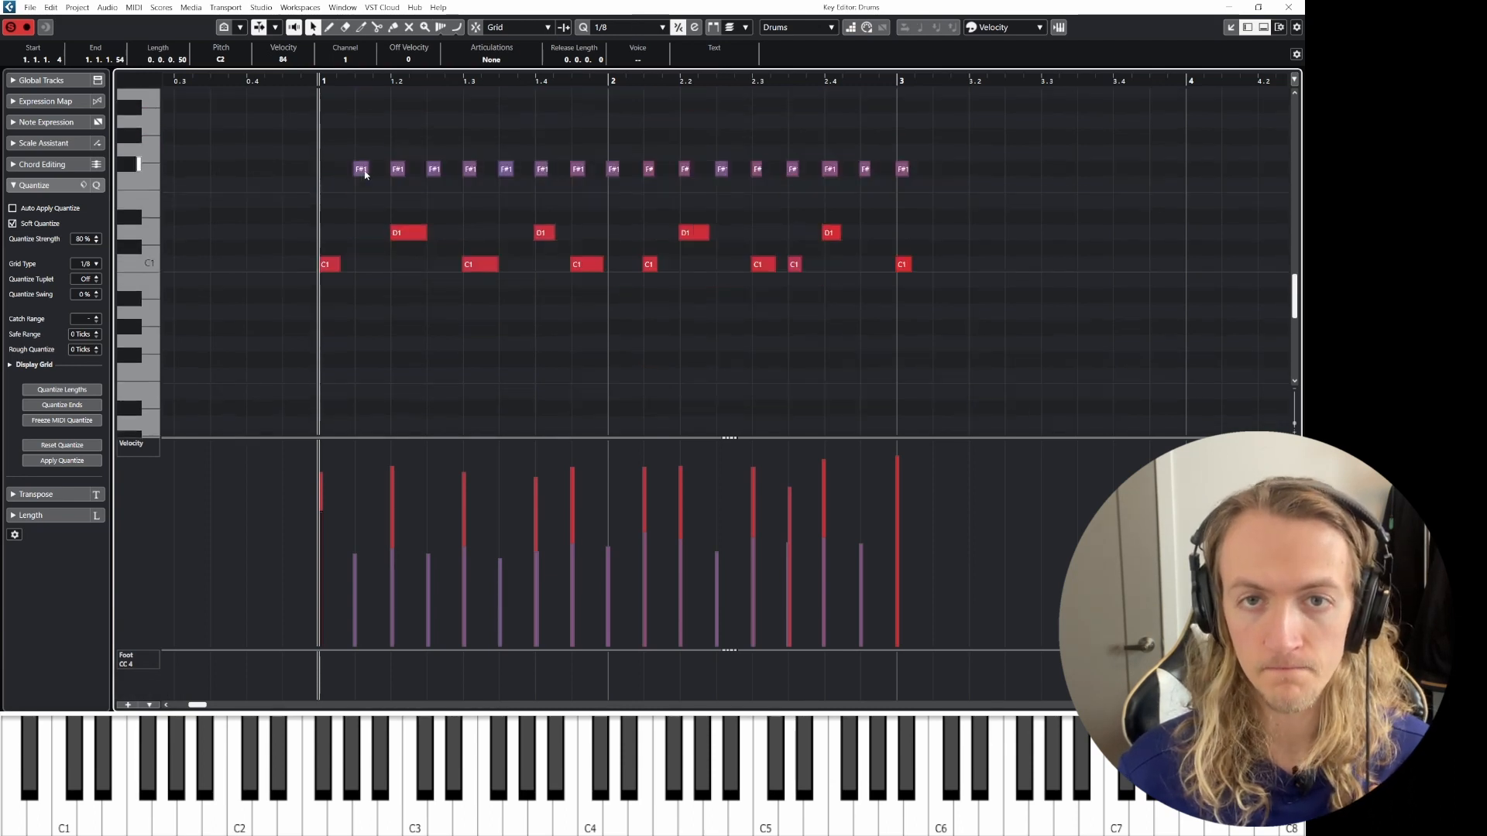
scroll(359, 175, up, 2)
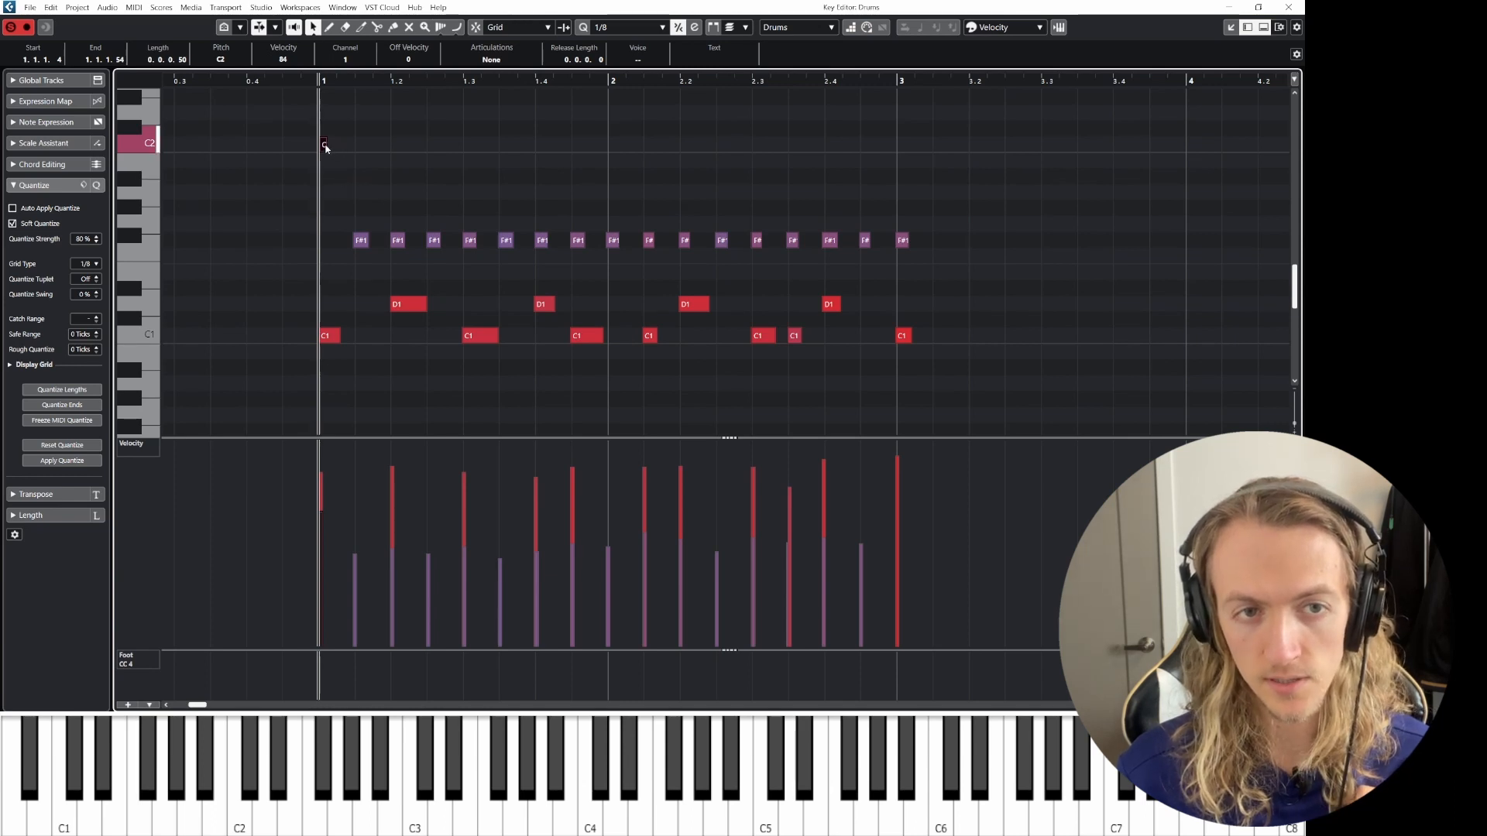
ctrl+scroll(326, 166, up, 3)
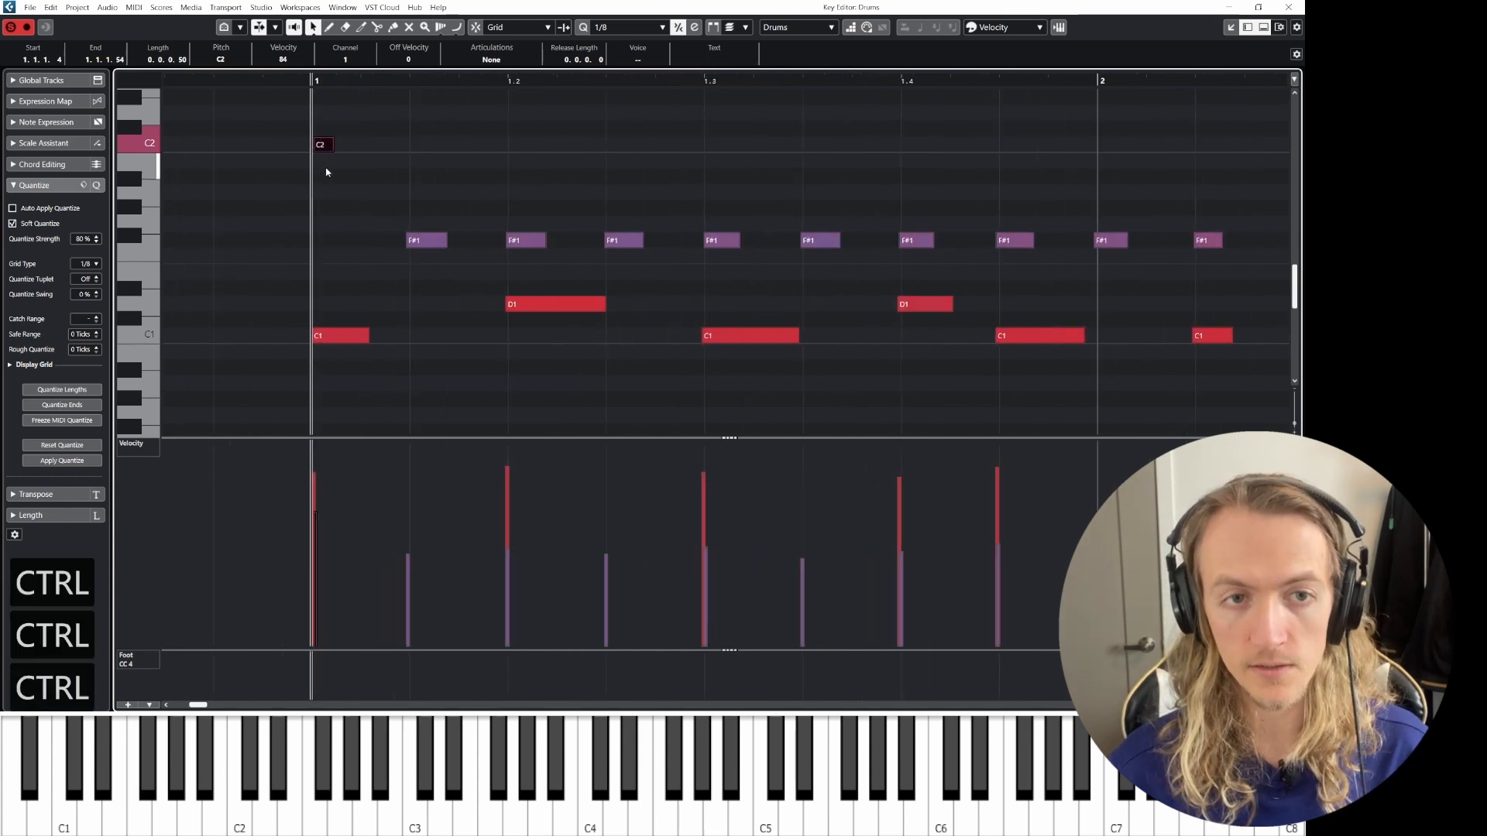
click(326, 171)
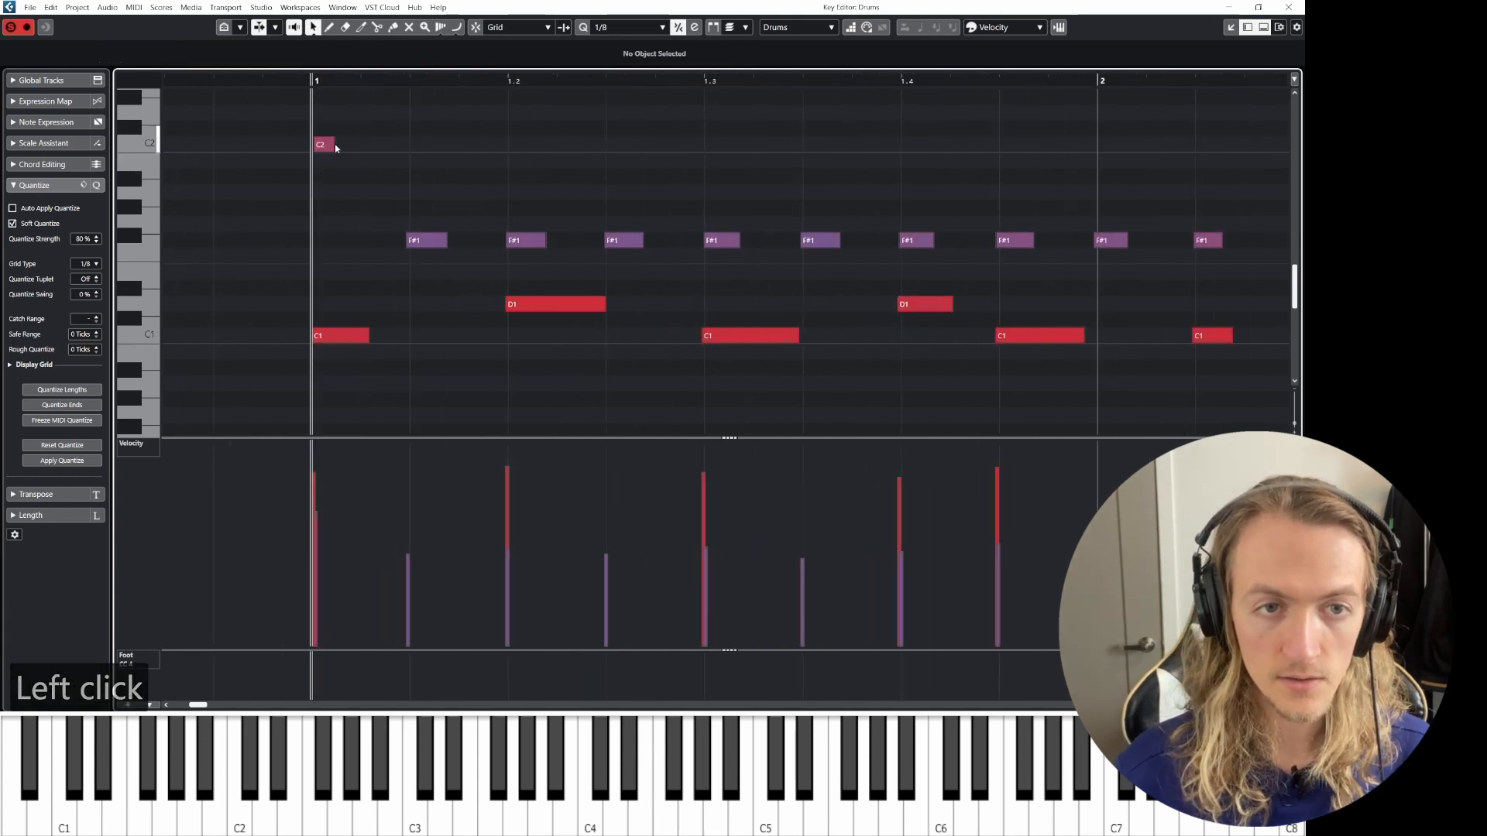
drag(332, 144, 414, 153)
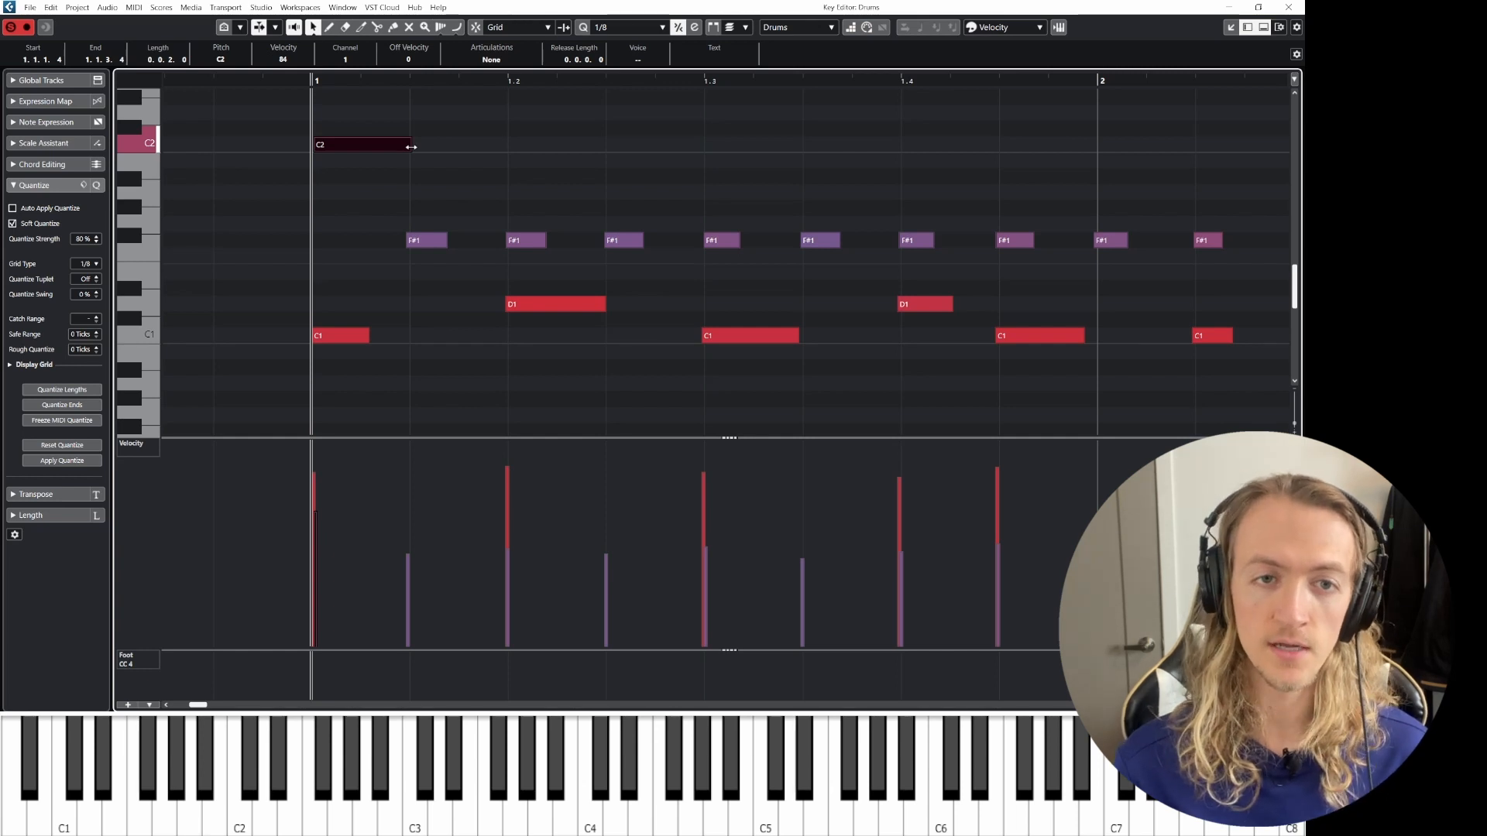
mouse_move(411, 146)
mouse_down()
mouse_move(573, 146)
mouse_move(316, 134)
mouse_move(456, 144)
mouse_move(393, 142)
mouse_up()
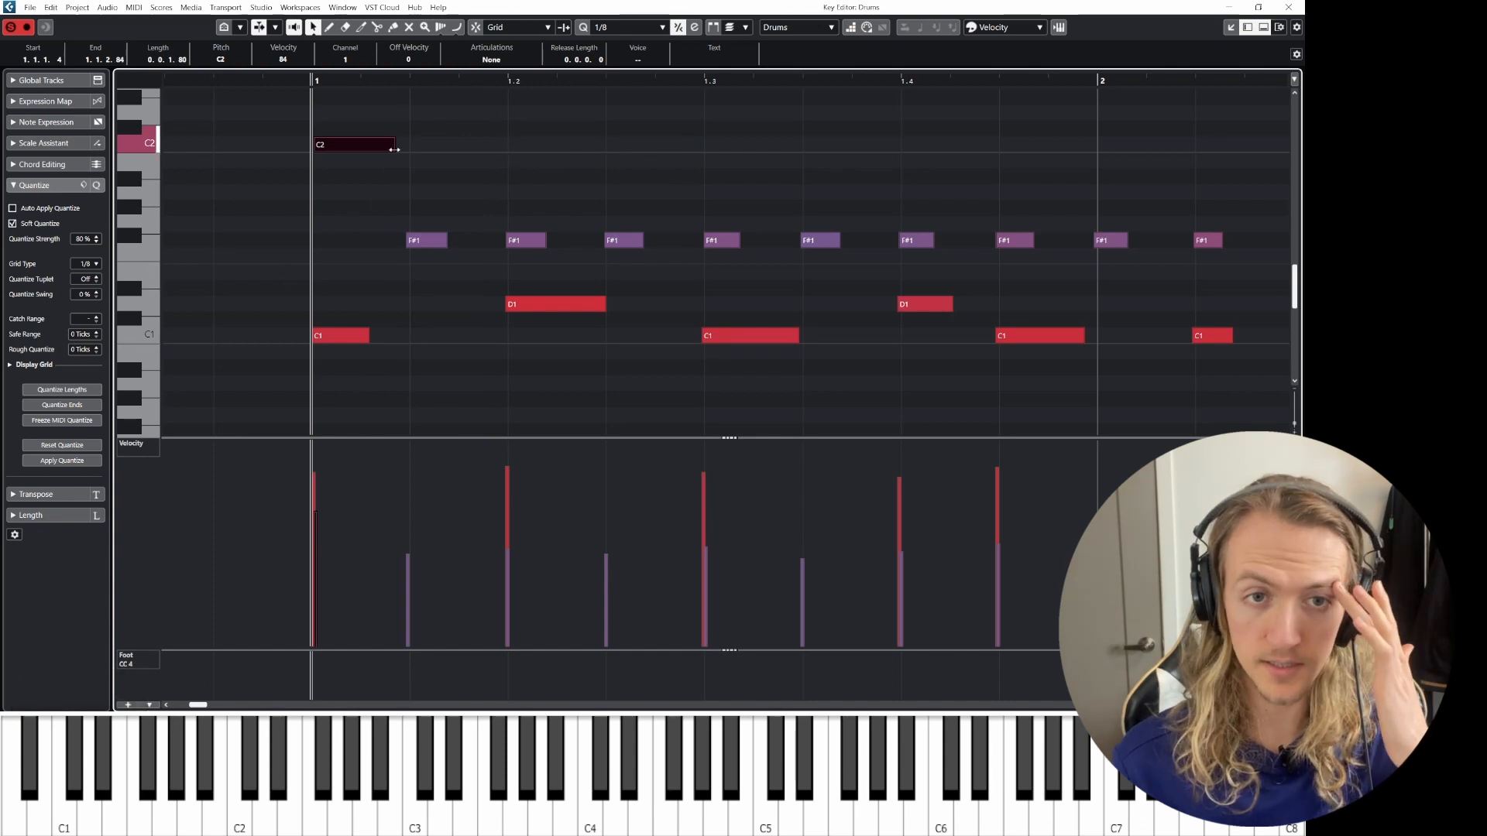
click(62, 405)
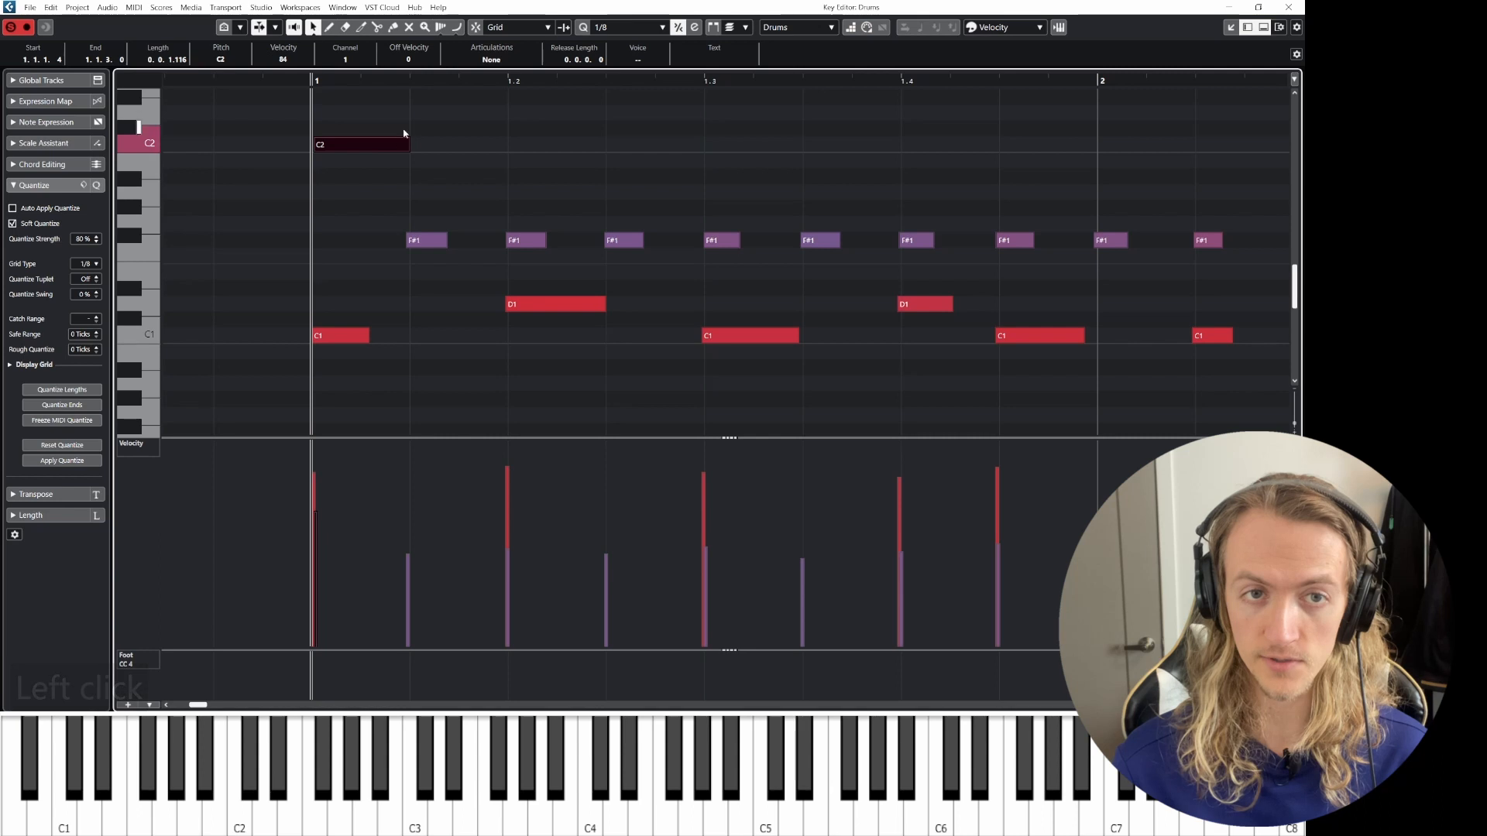
- Try other lengths for the C2 note, about 0.0.0.103 and 0.0.3.79, quantizing the note end to the 1/8 grid
drag(405, 149, 356, 146)
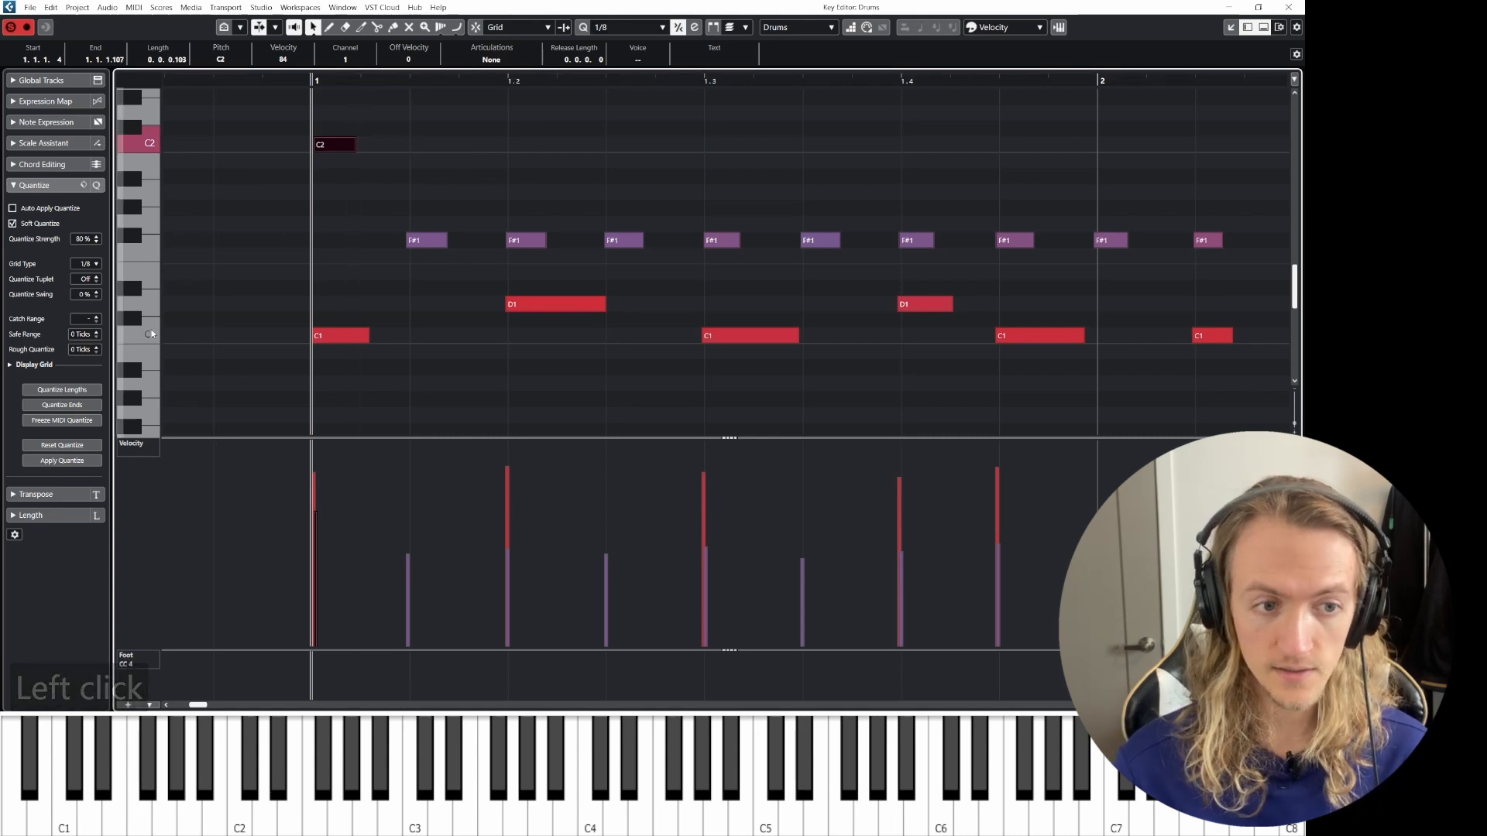
click(76, 405)
drag(409, 141, 420, 141)
click(76, 405)
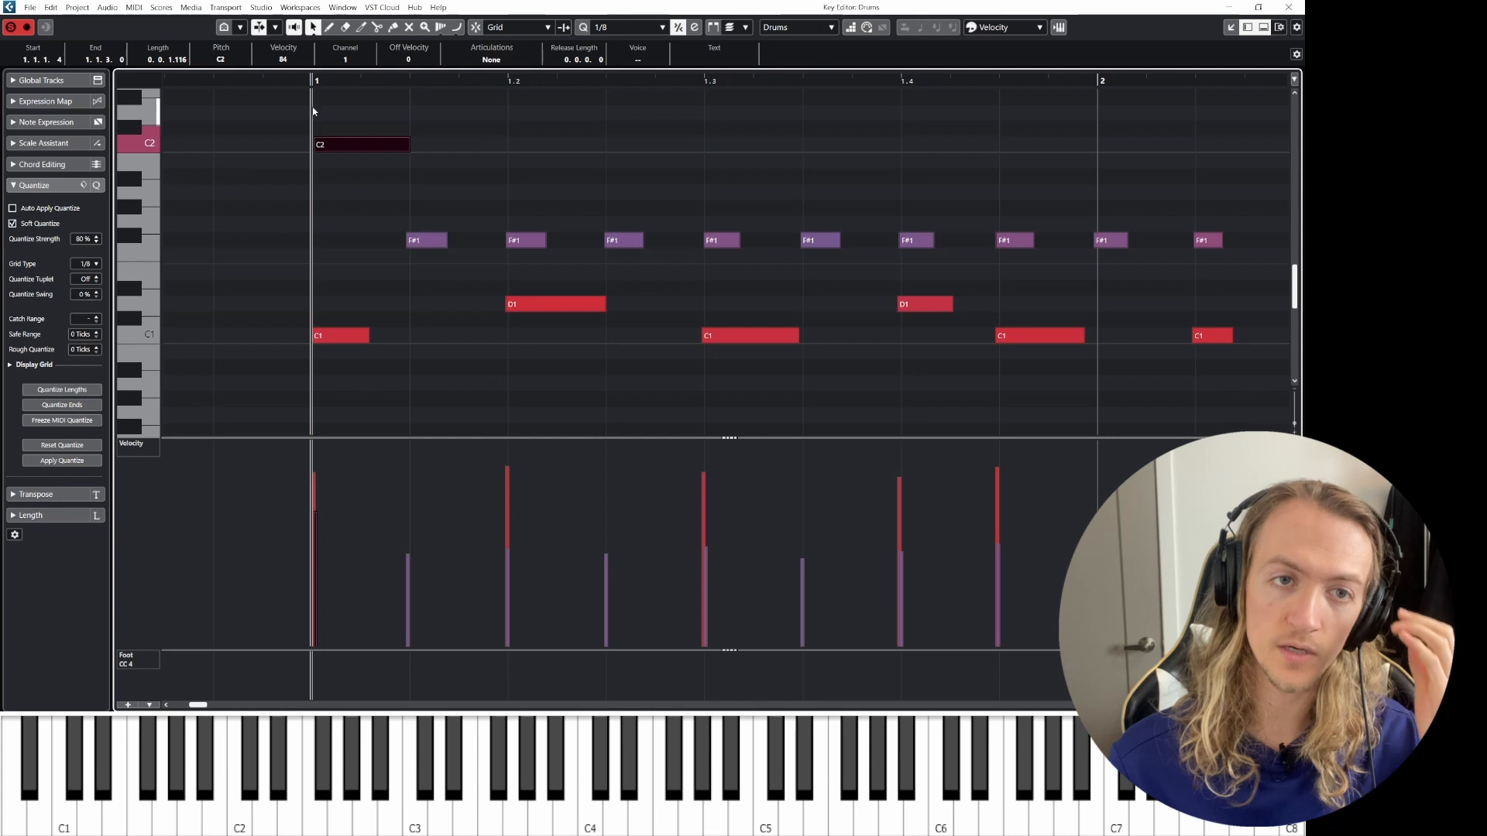
drag(407, 142, 493, 143)
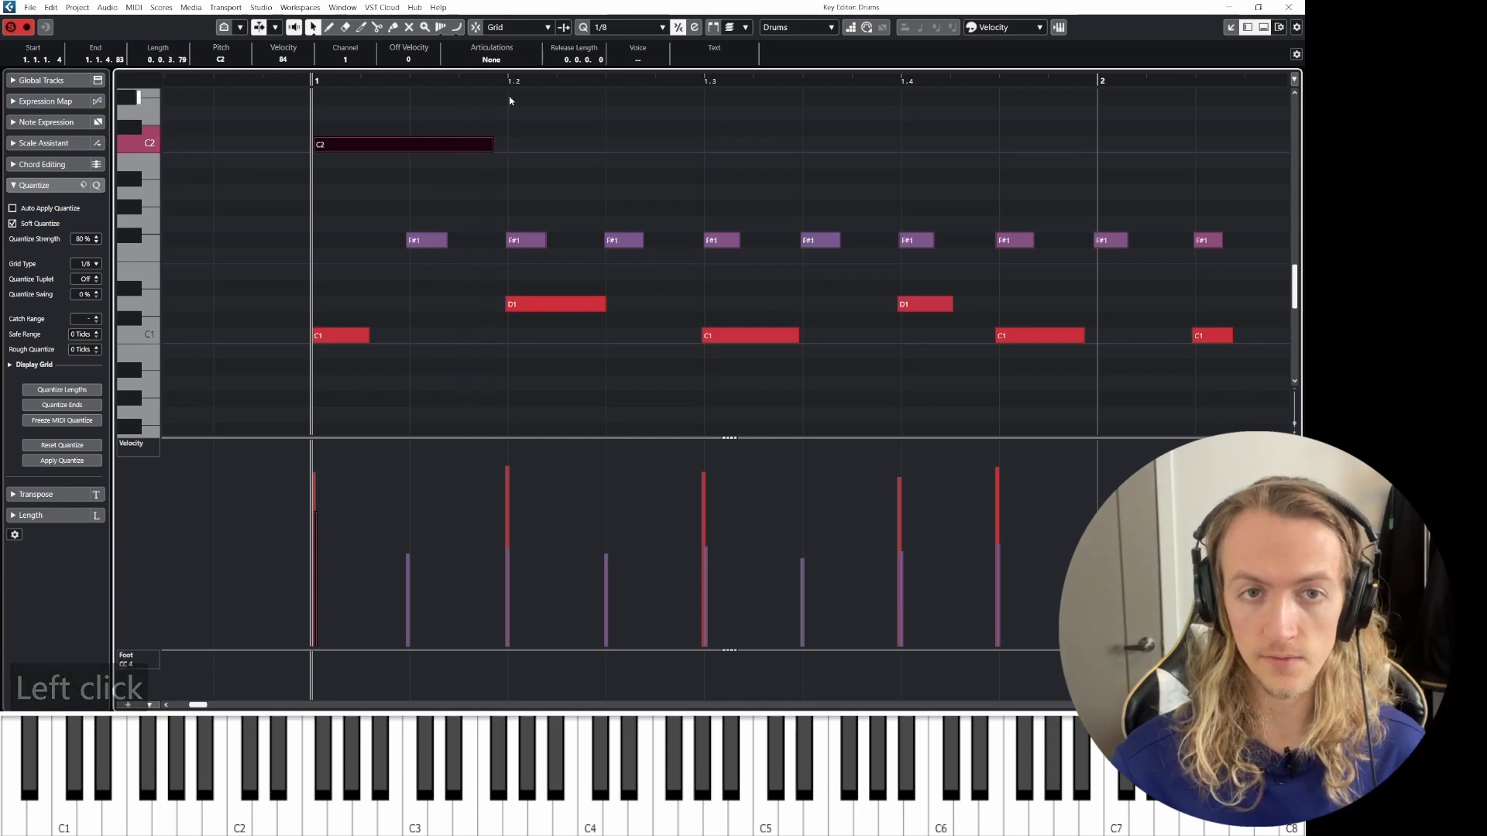
click(93, 405)
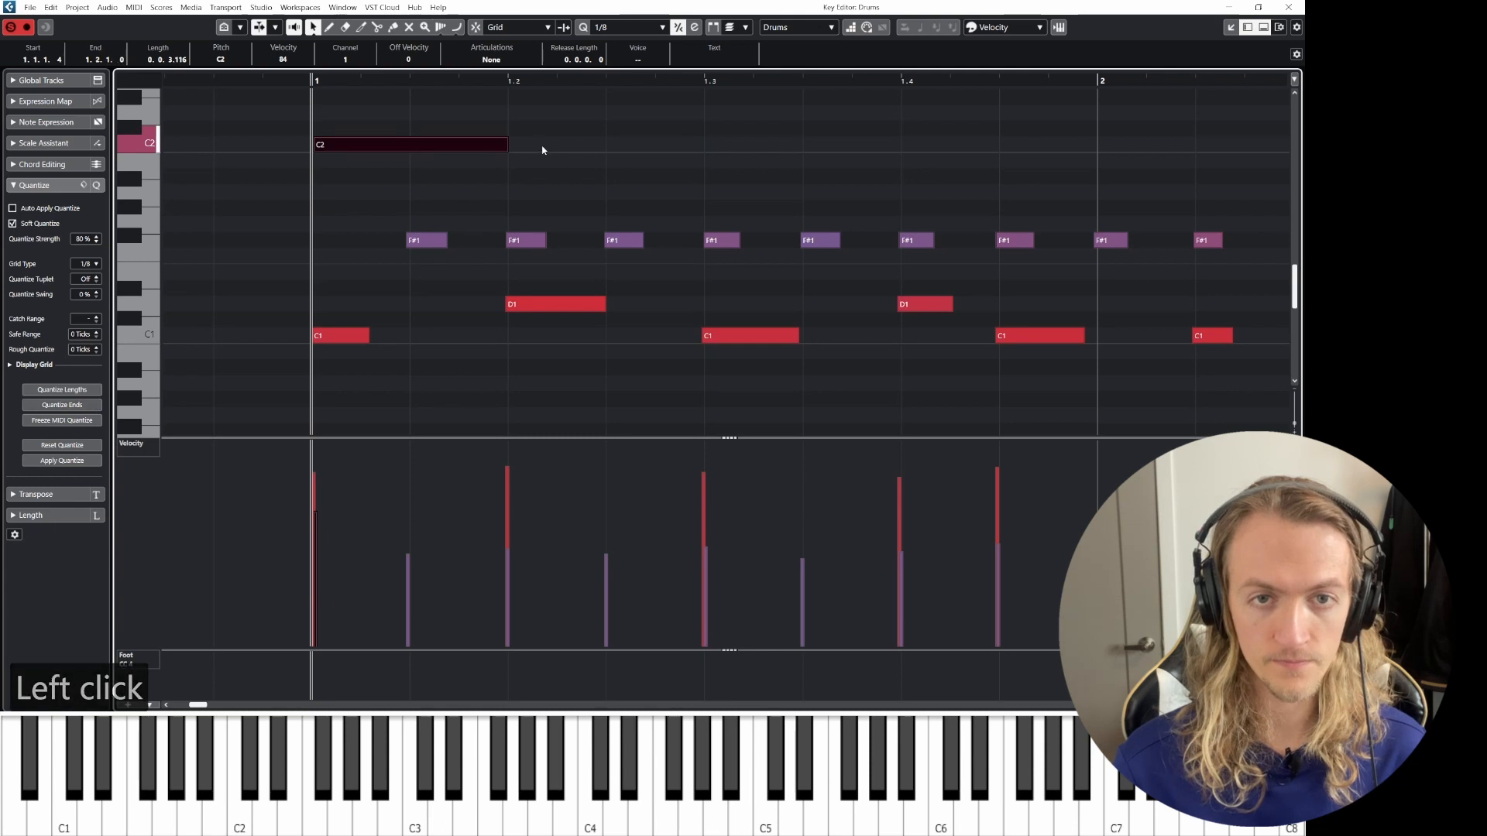
- Shorten the opening C2 note to a length of about 0.0.0.100
drag(506, 145, 350, 151)
scroll(554, 253, down, 3)
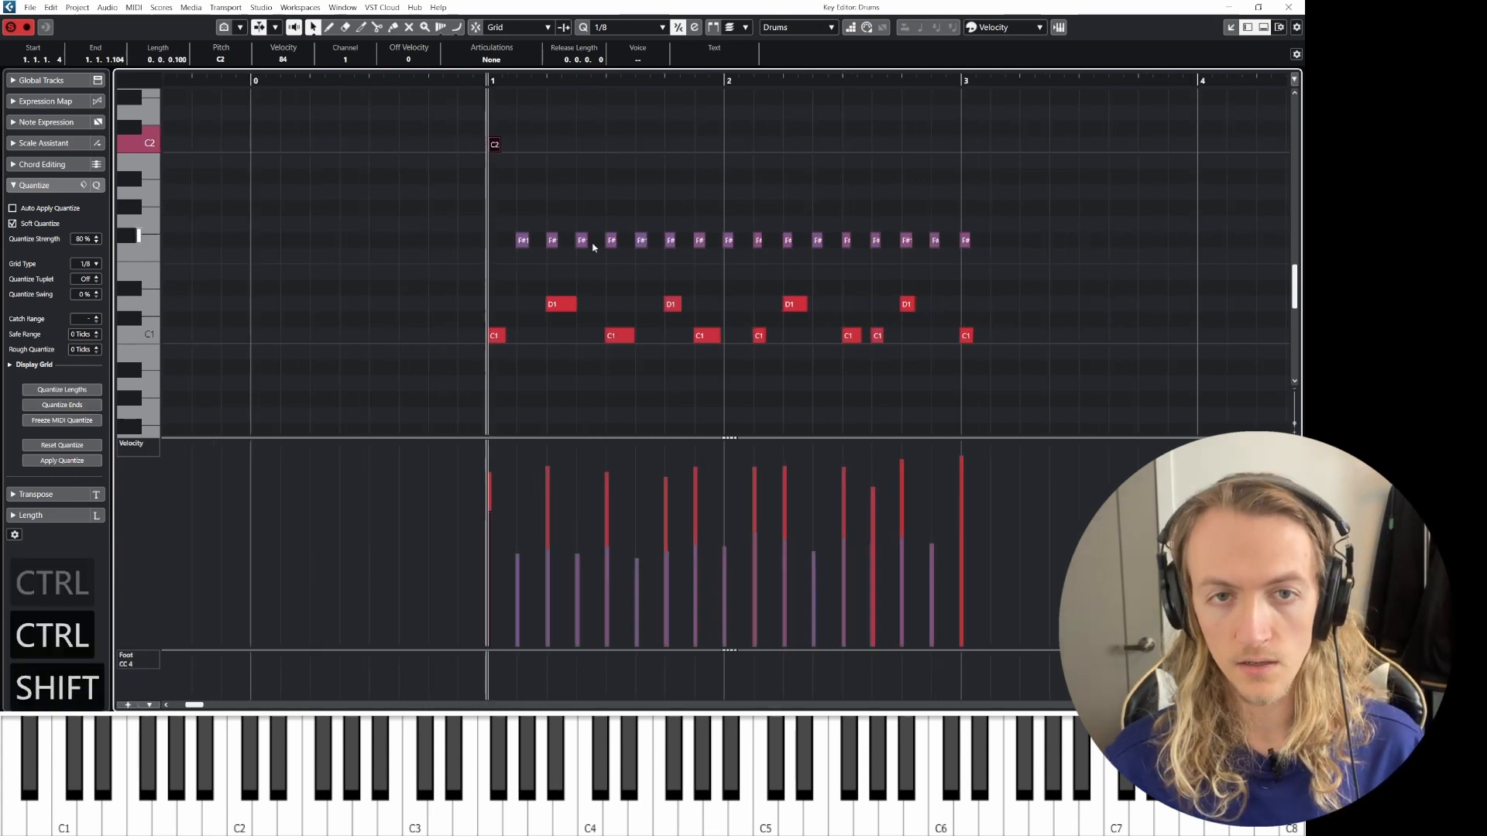
scroll(587, 244, right, 3)
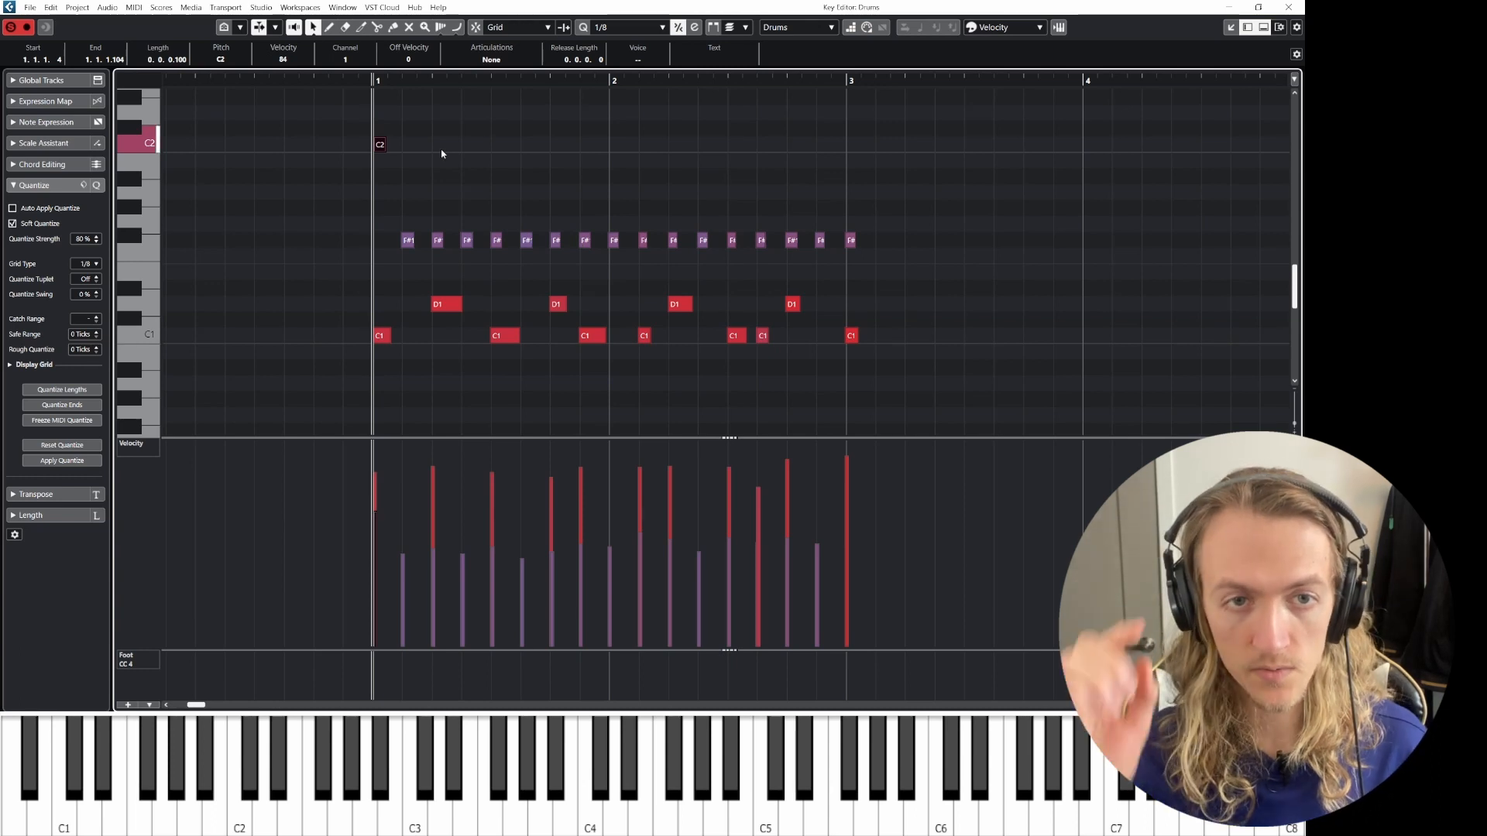
- Transpose the opening C2 note down in semitone steps past G#1 and bring it back up to C2
key(Down)
key(Down)
key(Down)
key(Down)
key(Down)
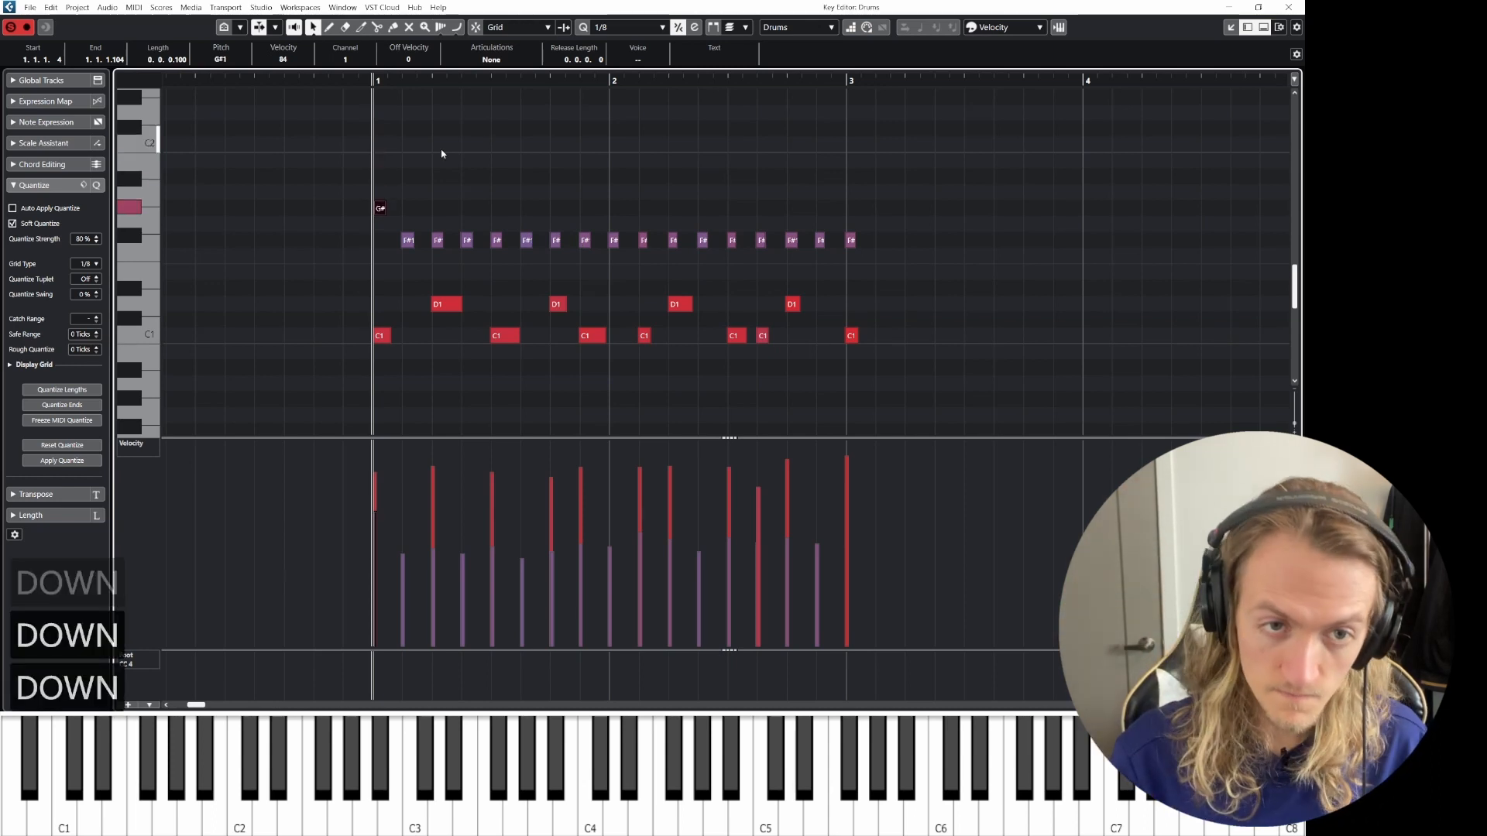
key(Up)
key(Up)
key(Up)
key(Up)
key(Up)
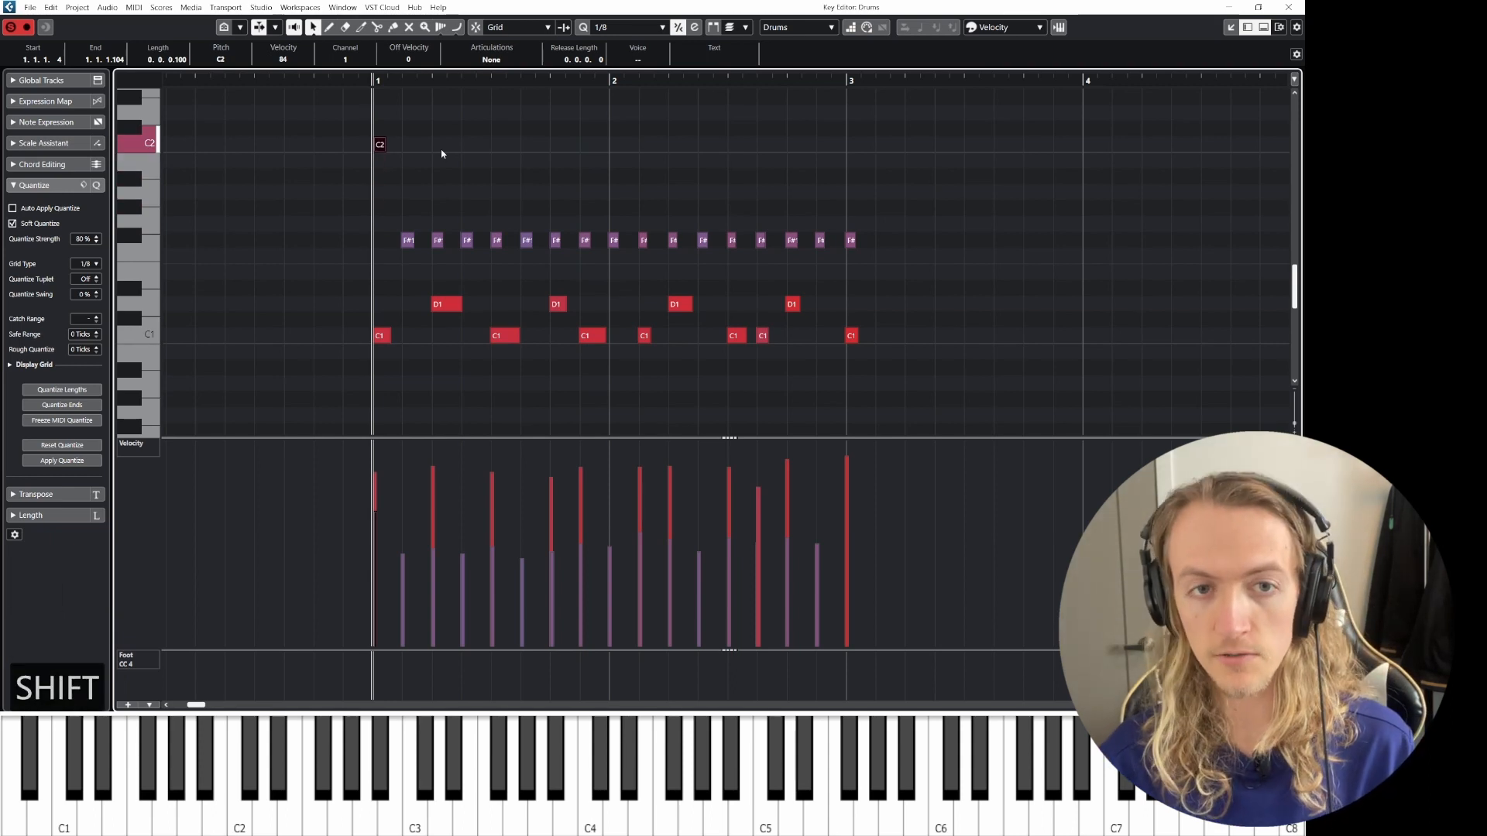
- Transpose the opening C2 note down and up by whole octaves, ending back at C2
key(shift+Down)
key(shift+Up)
key(shift+Up)
key(shift+Down)
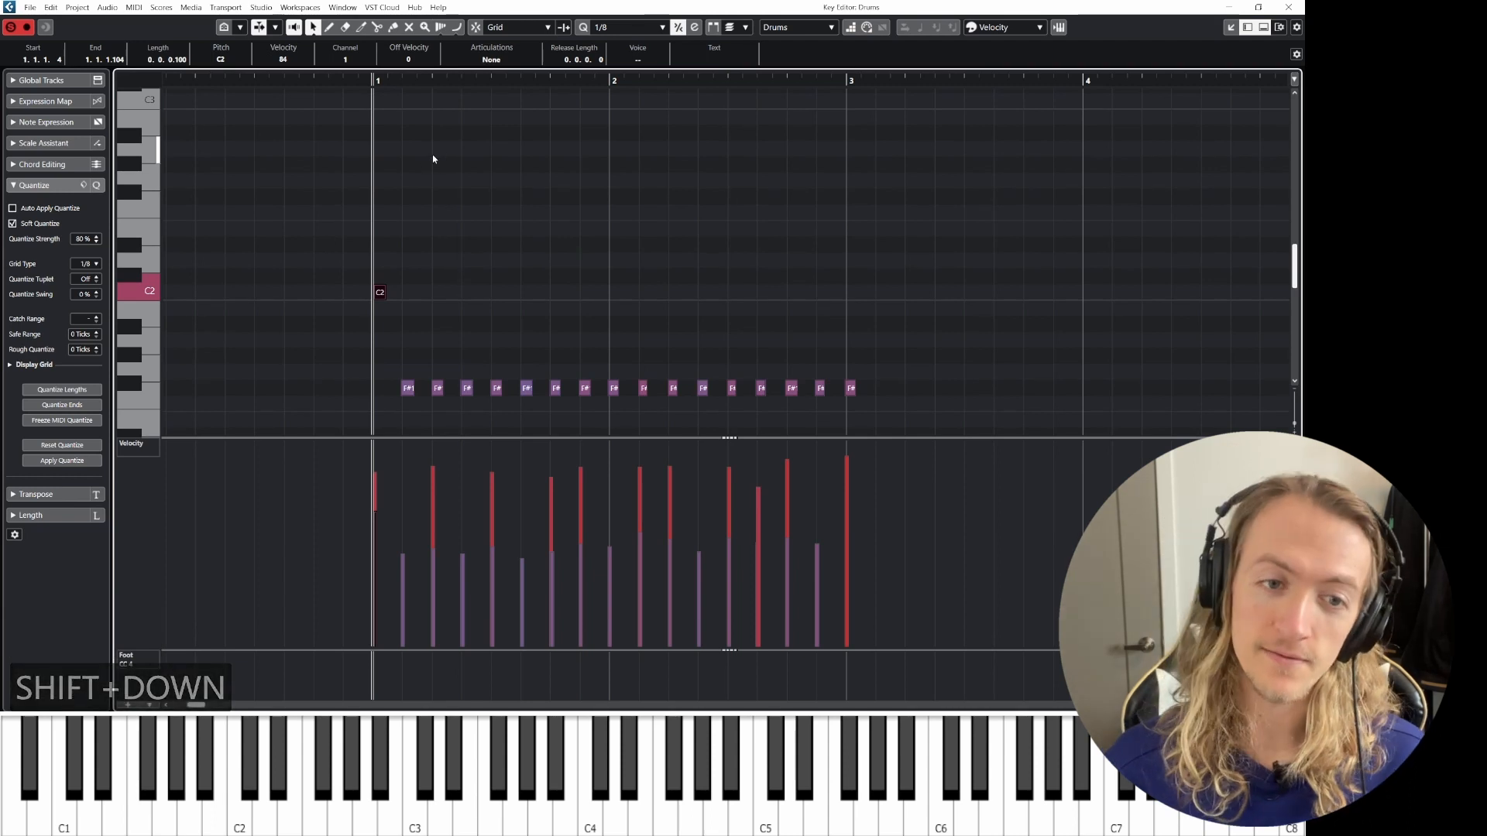
scroll(419, 208, down, 3)
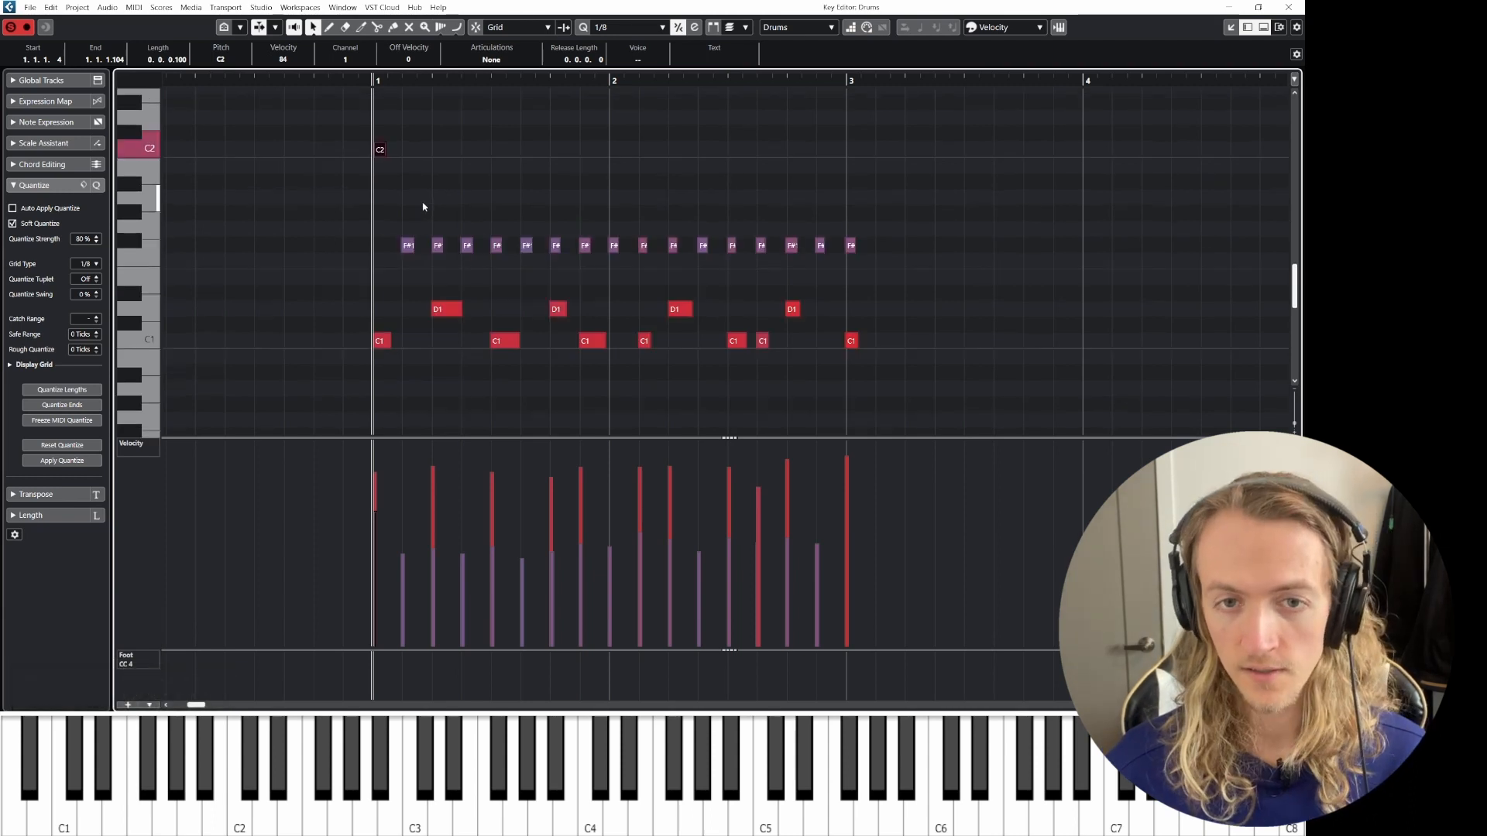
- Select all drum notes and scale, tilt and expand their velocities together, lowering the later ones and bringing the first note to 117
drag(315, 146, 939, 382)
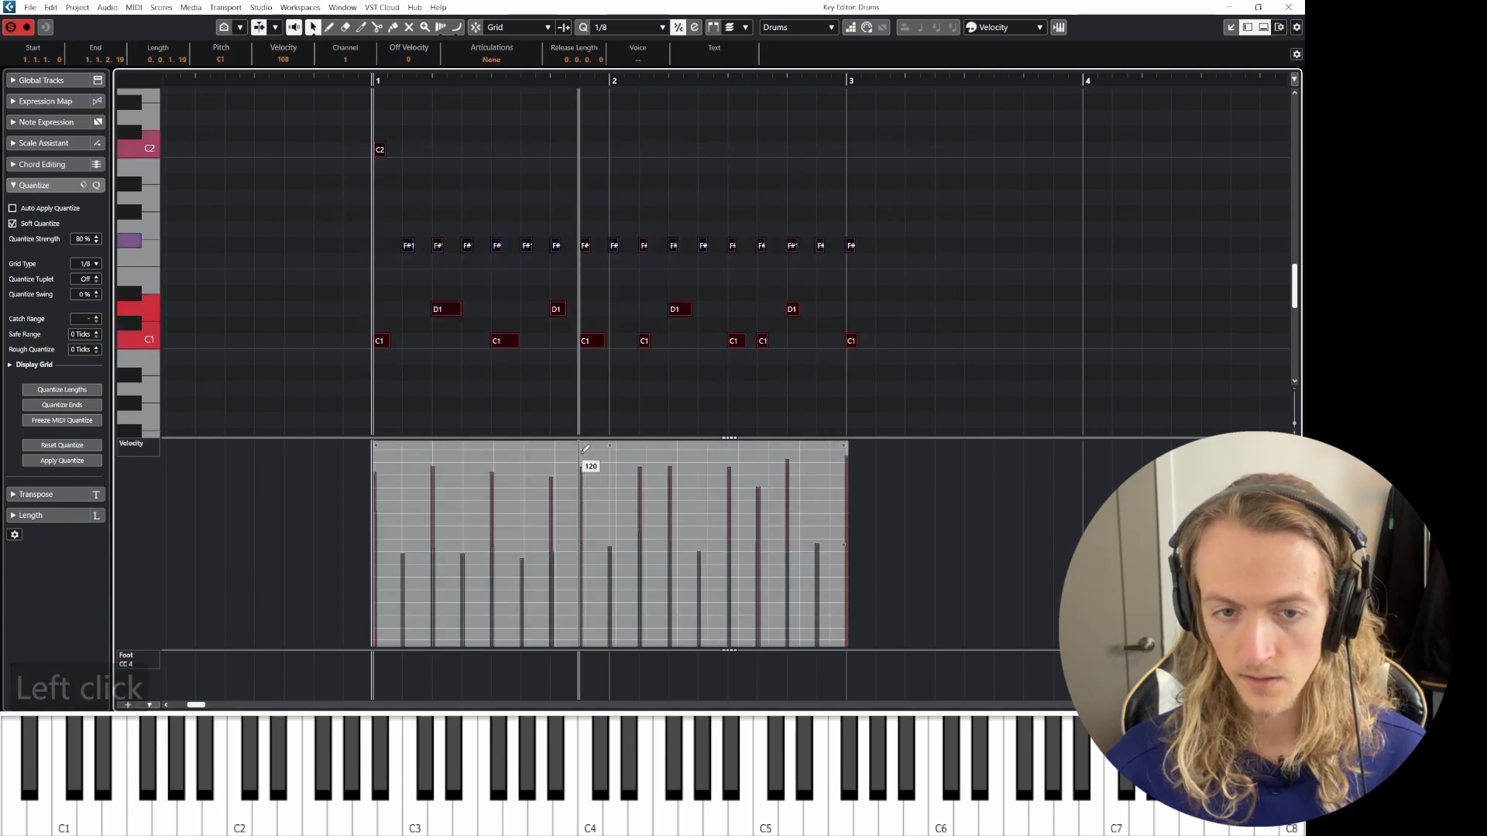
mouse_move(610, 445)
mouse_down()
mouse_move(615, 466)
mouse_move(617, 440)
mouse_up()
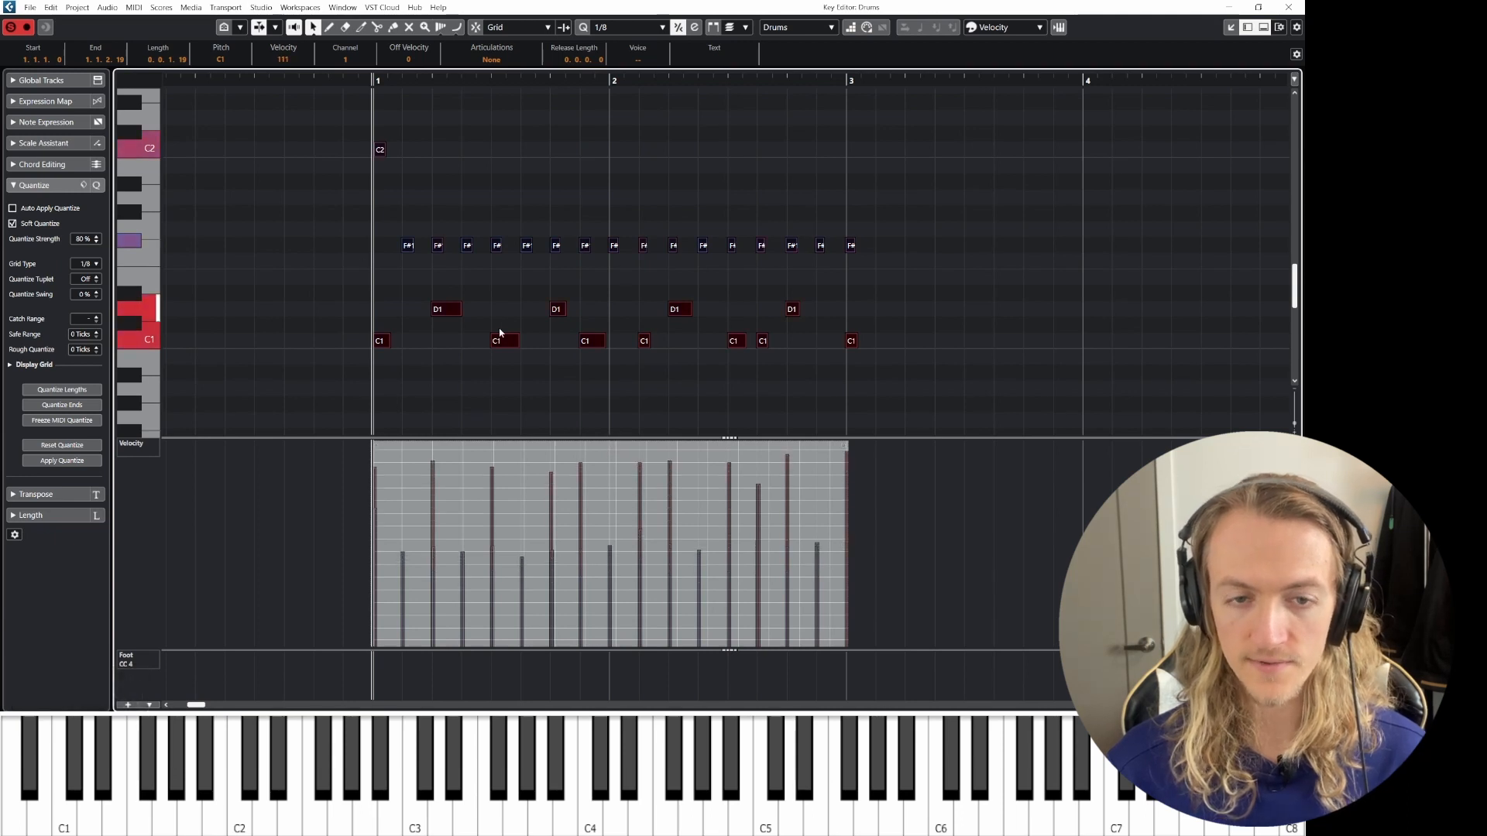
mouse_move(371, 447)
mouse_down()
mouse_move(371, 497)
mouse_move(374, 446)
mouse_up()
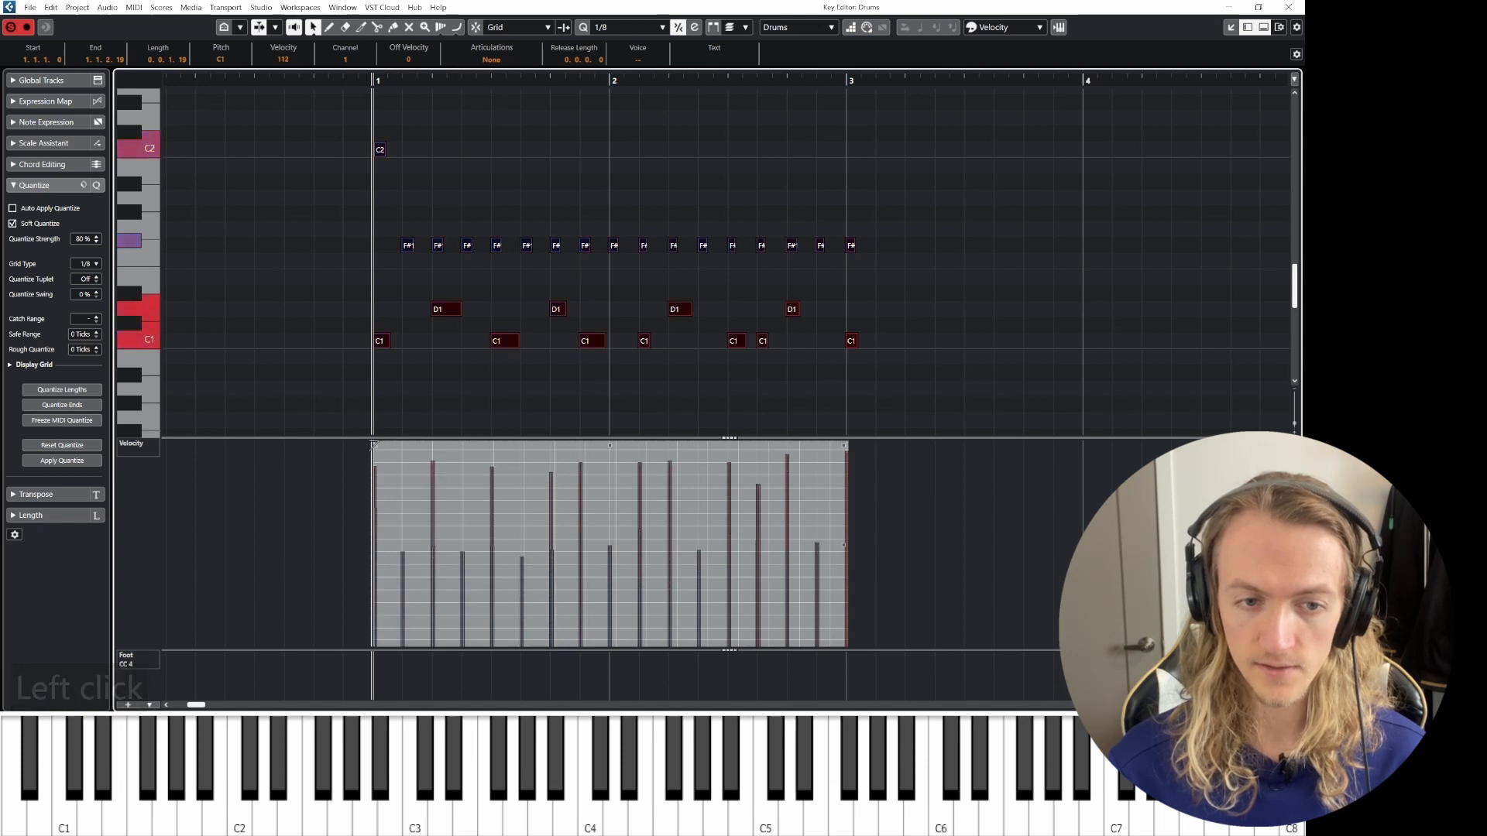
mouse_move(843, 447)
mouse_down()
mouse_move(848, 543)
mouse_move(846, 457)
mouse_up()
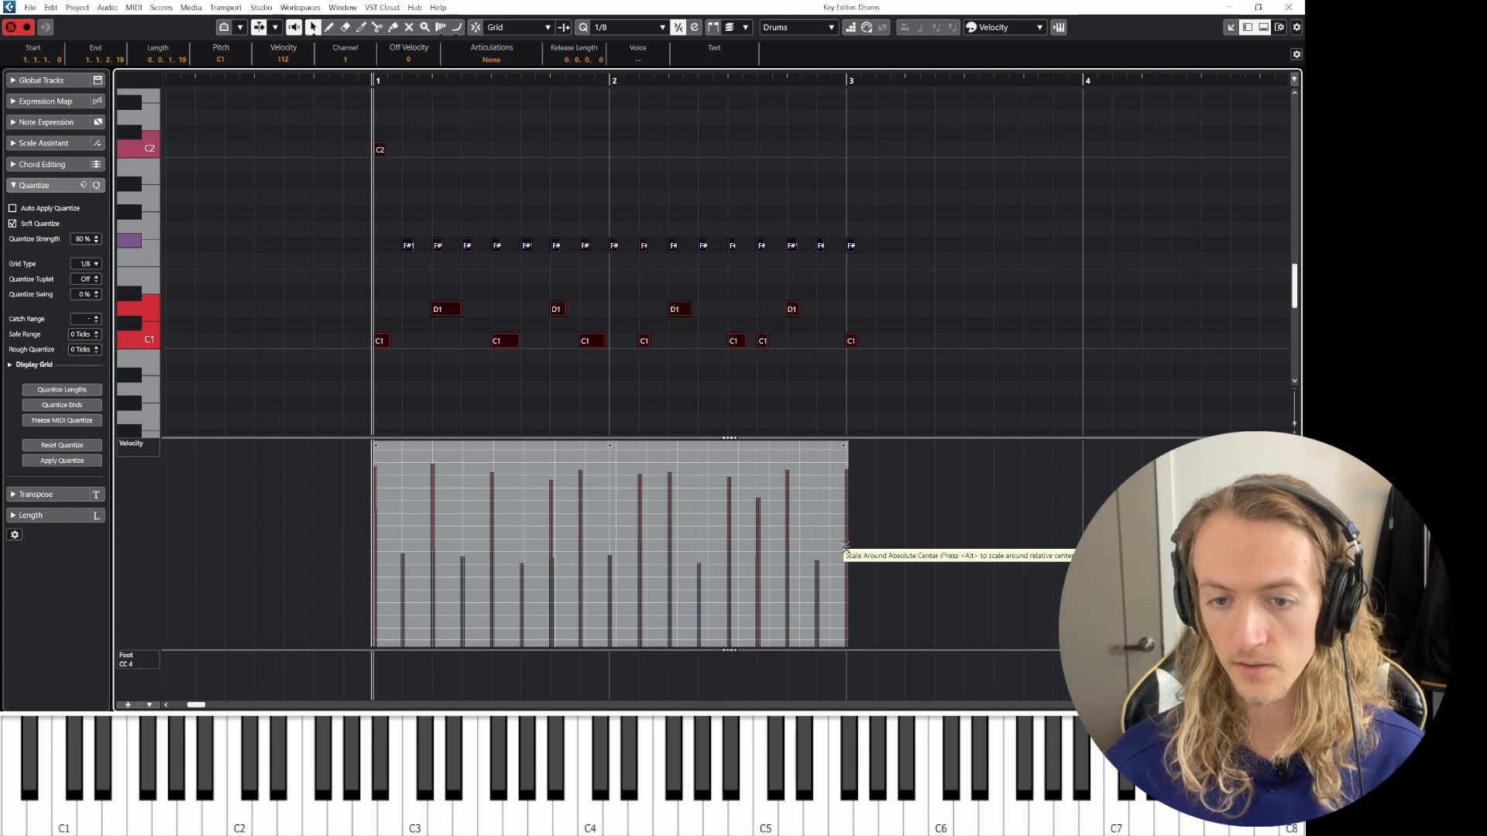
drag(844, 545, 844, 535)
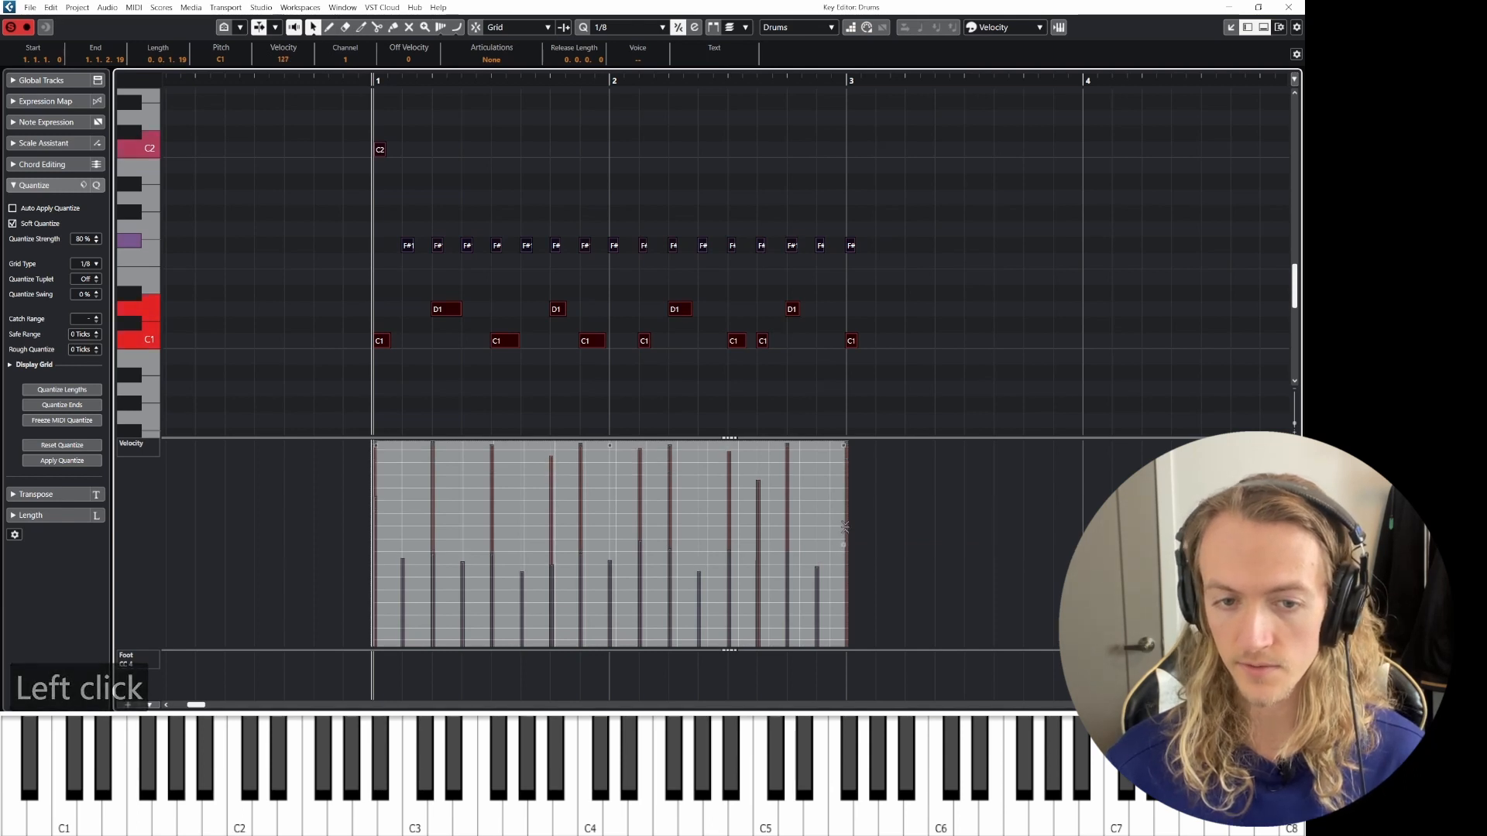
mouse_move(844, 535)
mouse_down()
mouse_move(846, 514)
mouse_move(840, 654)
mouse_move(846, 511)
mouse_move(844, 547)
mouse_up()
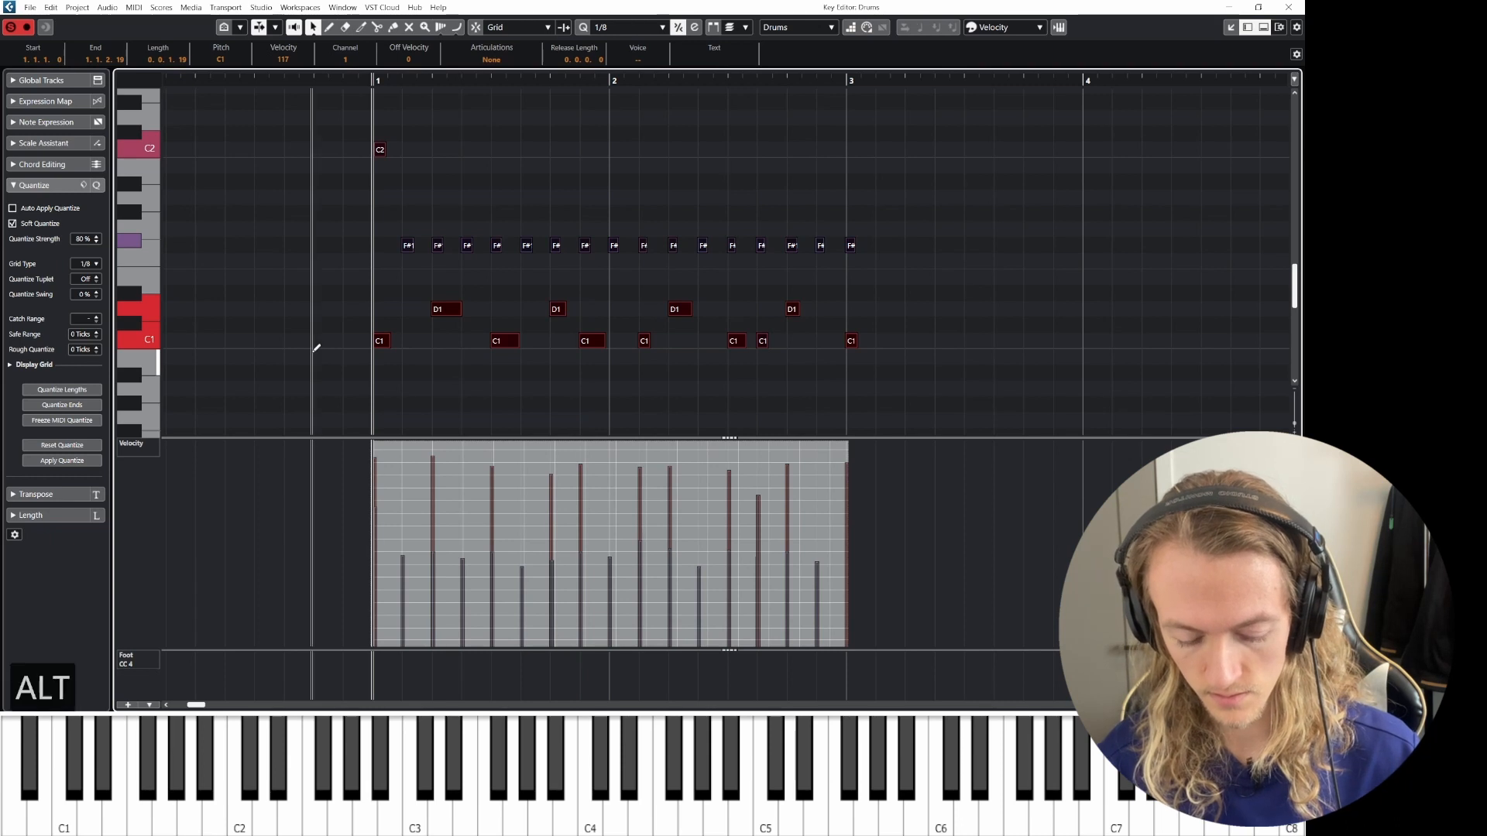
- Clear the note selection, remove the Foot CC 4 lane, and hide the remaining Velocity lane below the notes
key(alt+slash)
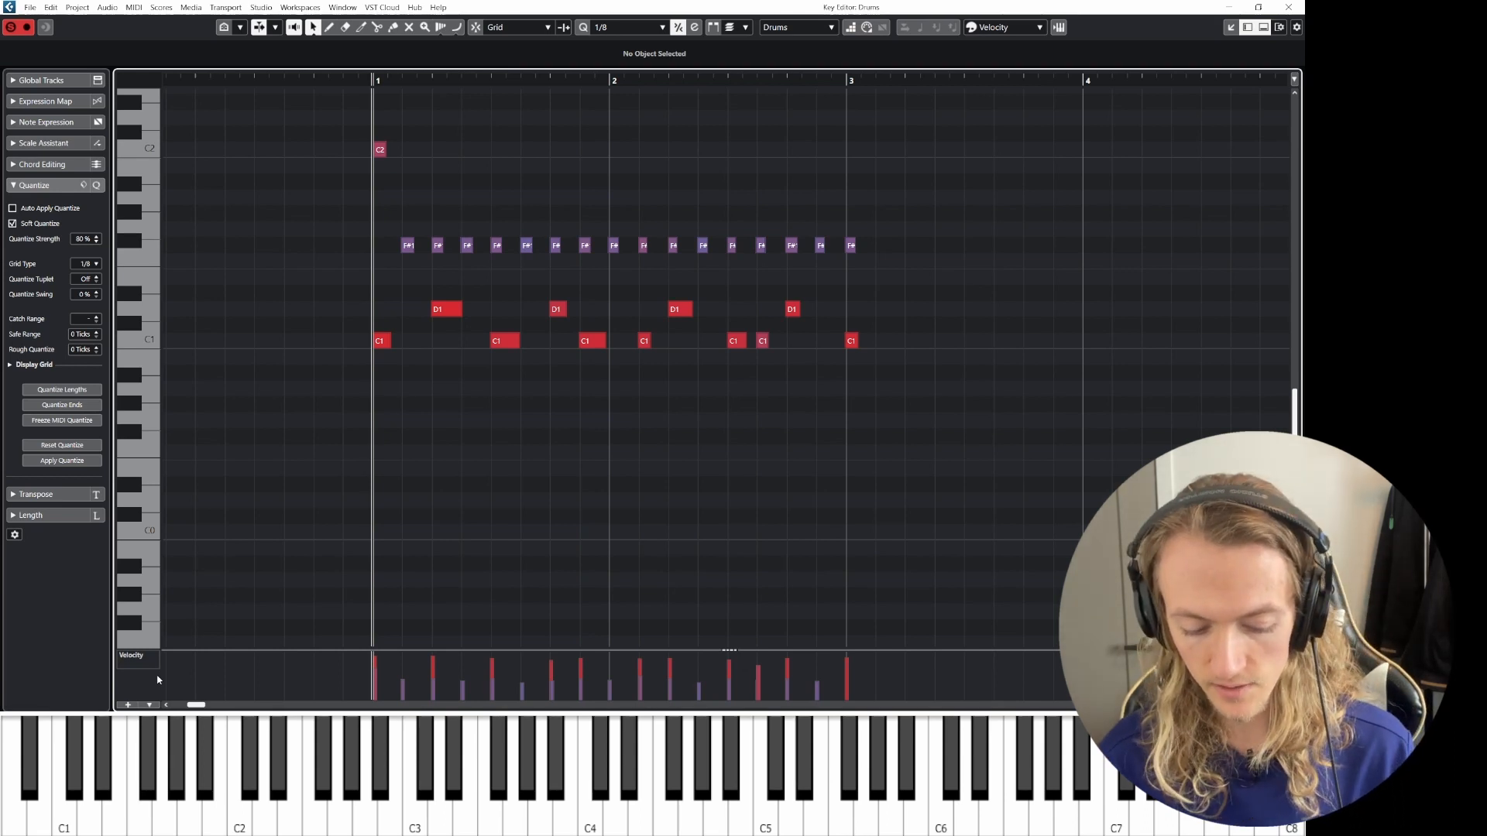
key(alt+l)
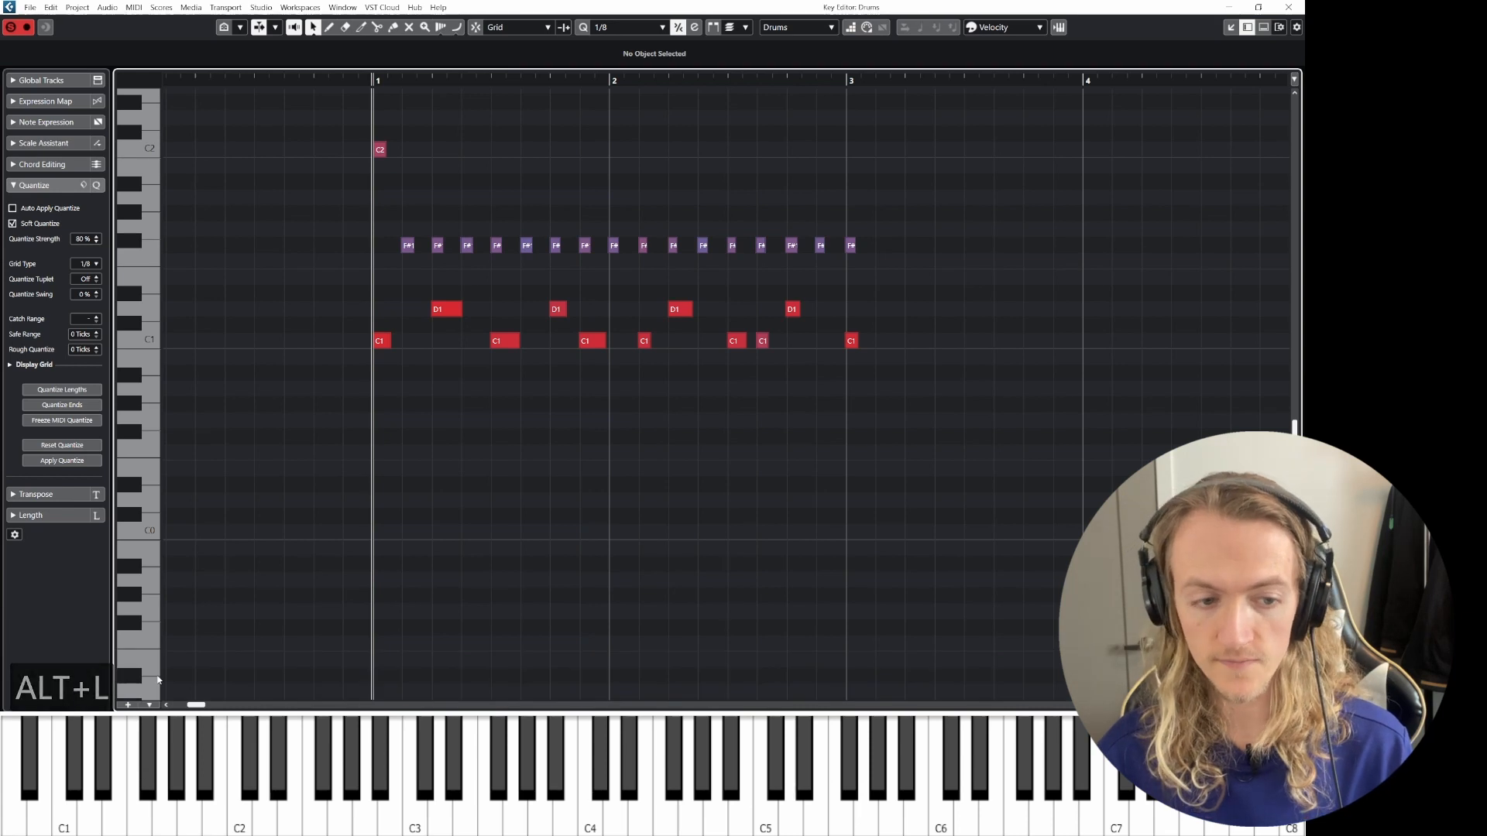
- Show the Velocity lane again, close the Drums key editor, and zoom the project timeline to fit the Drums part
key(alt+l)
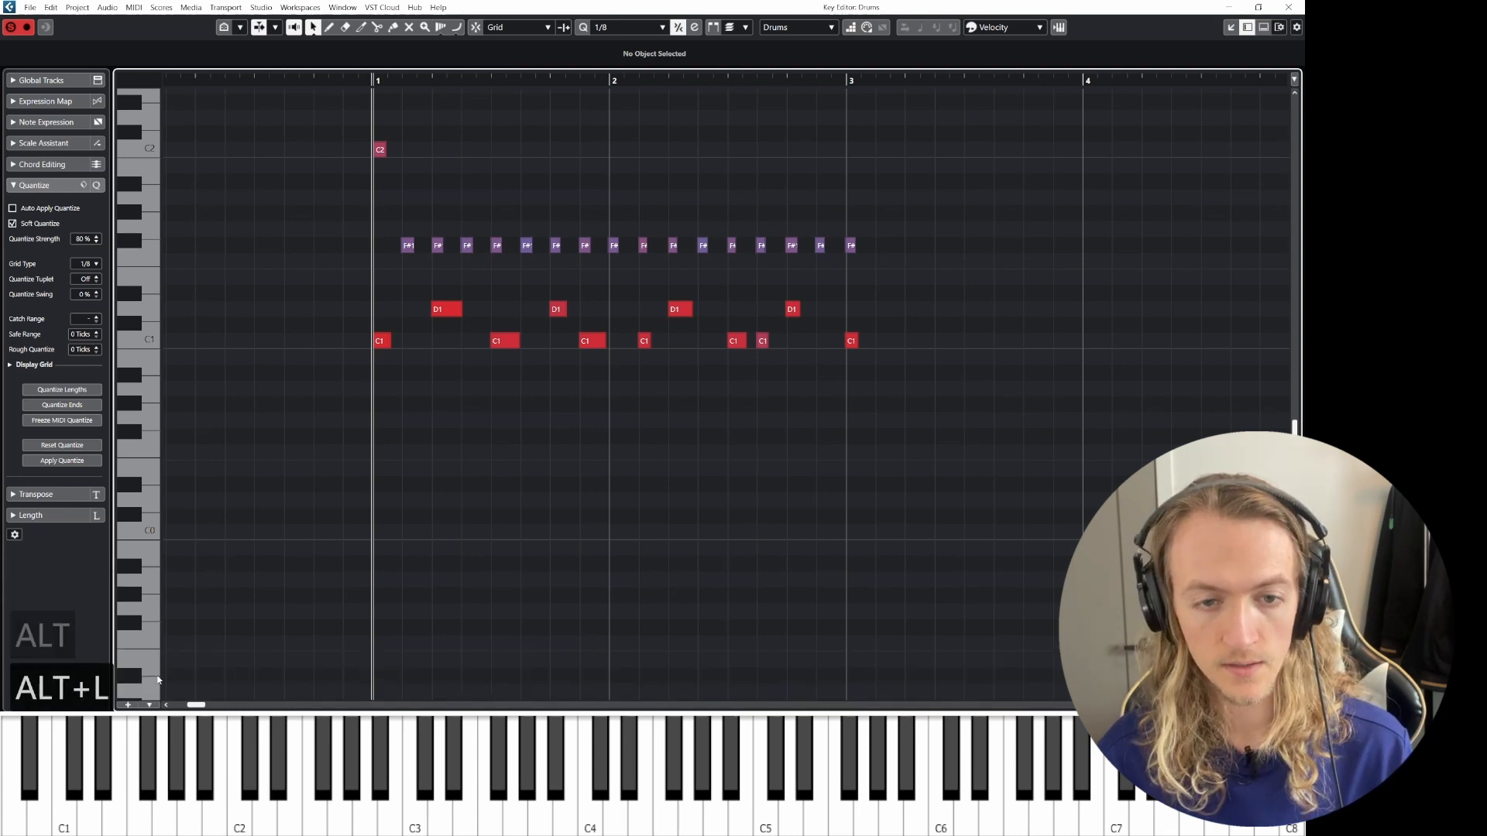
key(alt+l)
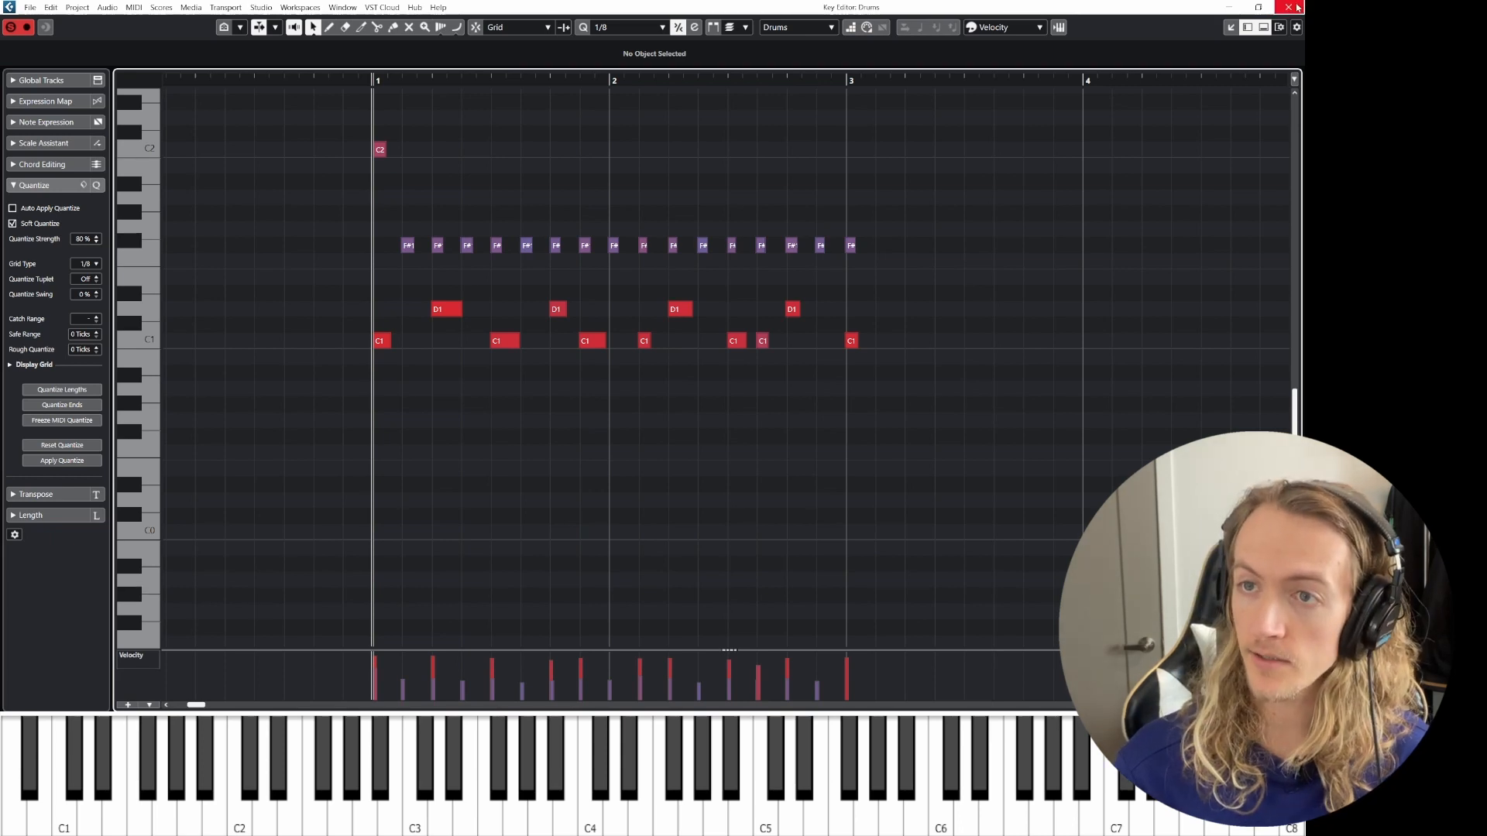
key(Return)
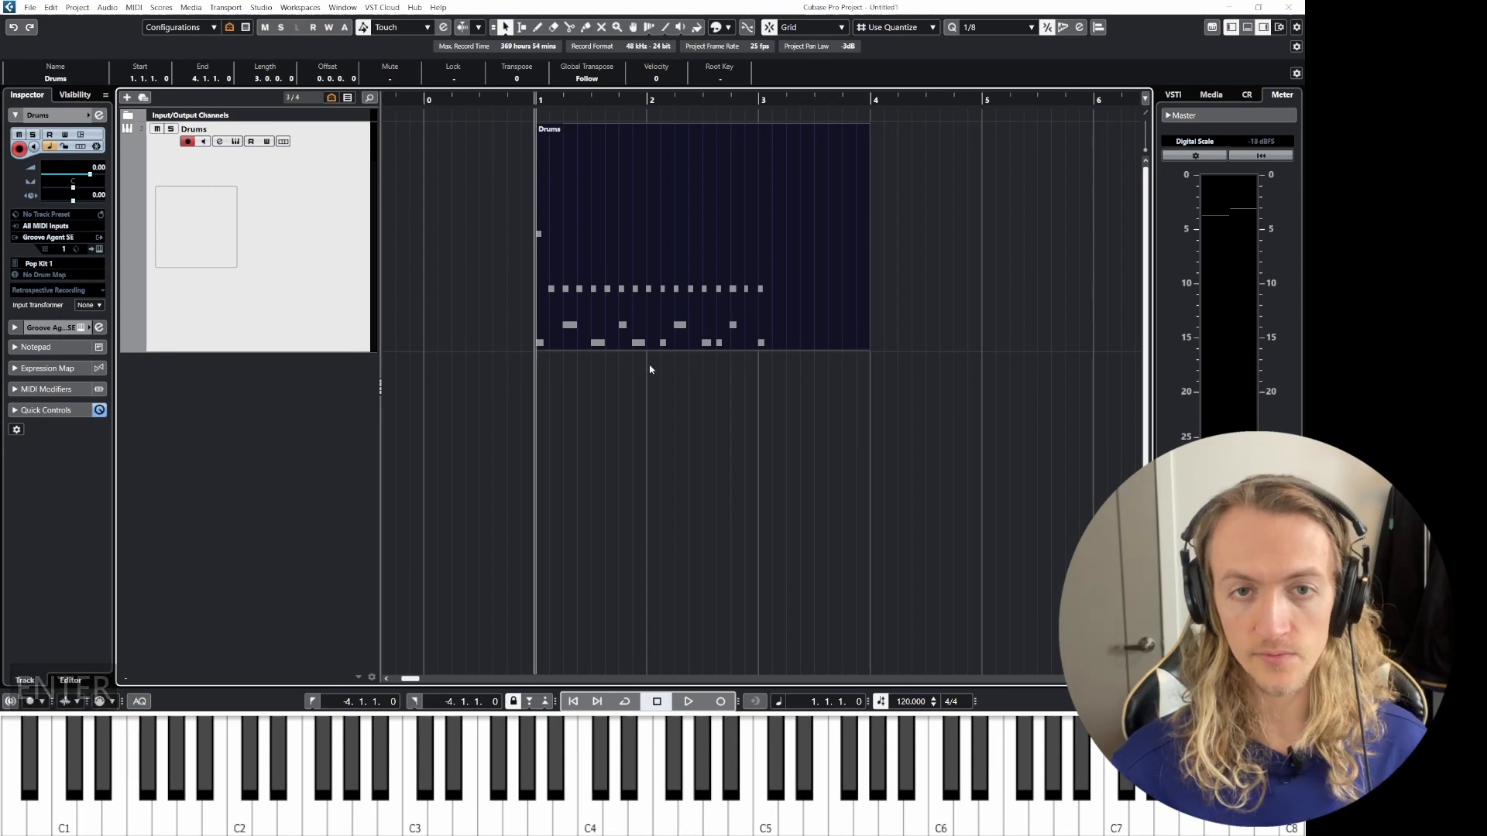
ctrl+scroll(650, 368, down, 3)
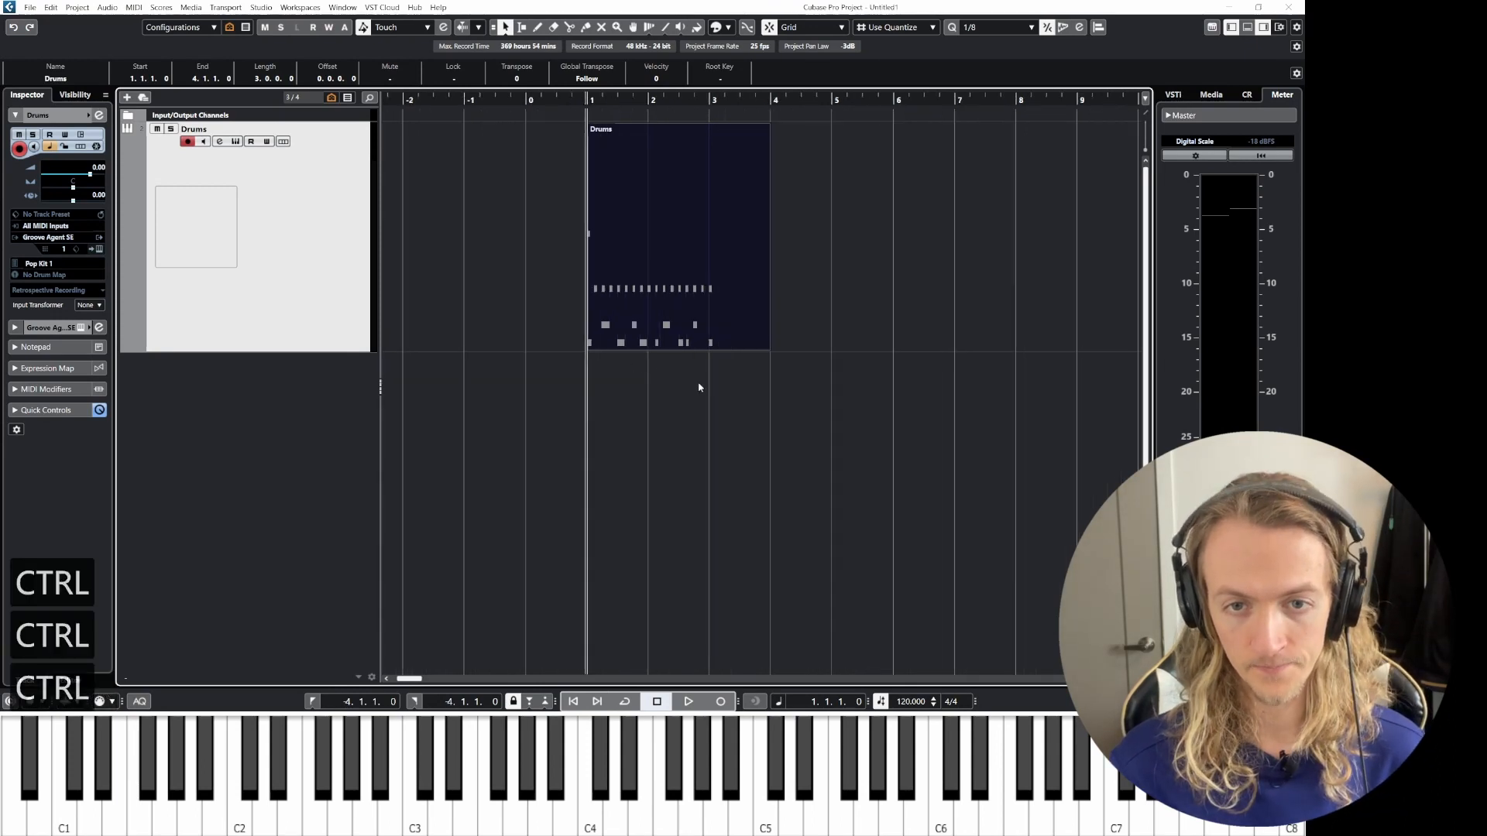
ctrl+scroll(699, 387, up, 1)
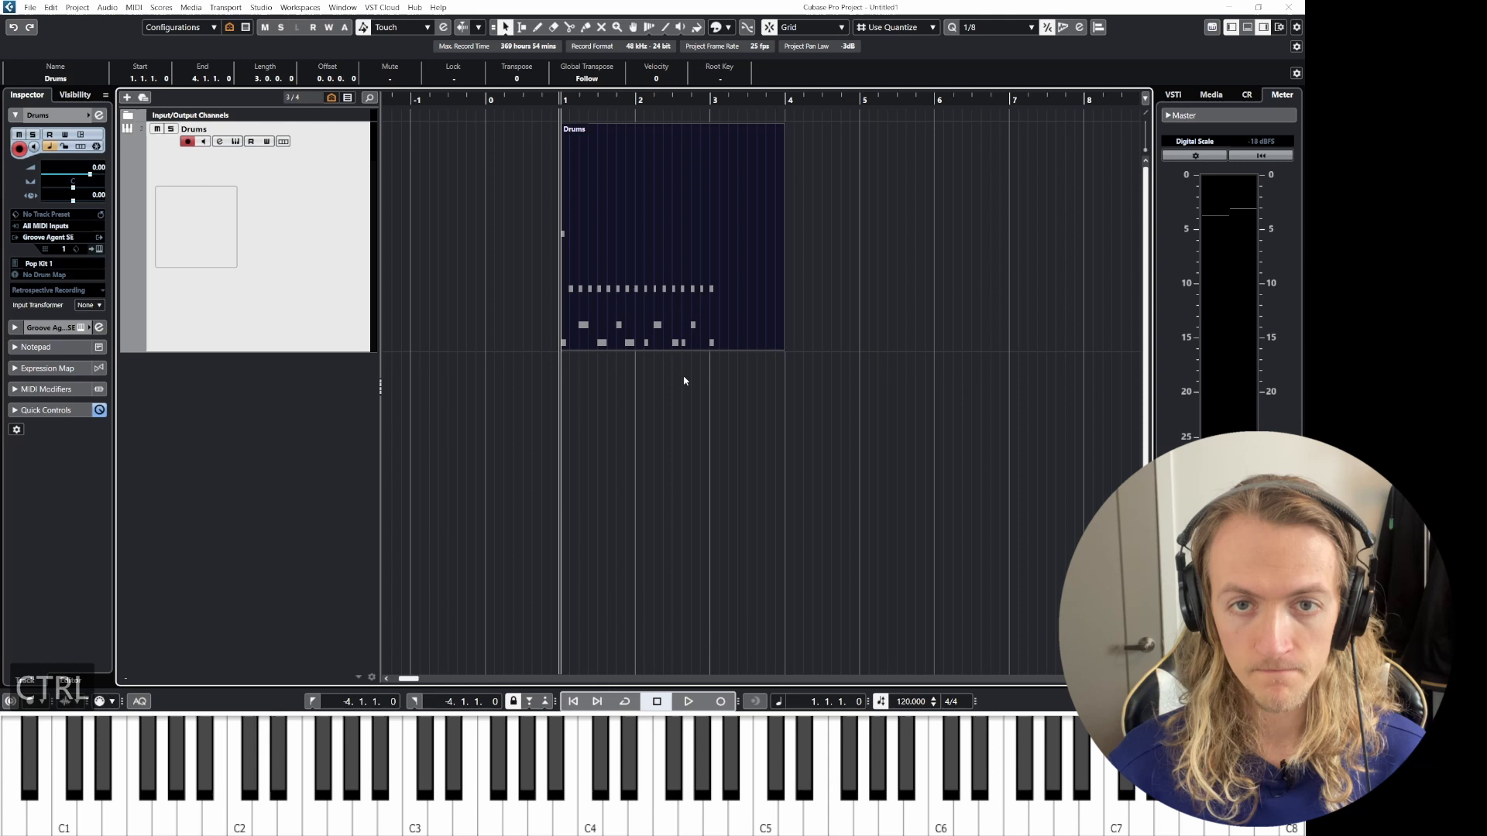
- Show the project window's lower zone and view the drum notes and velocities in its Editor
click(1247, 27)
click(1246, 29)
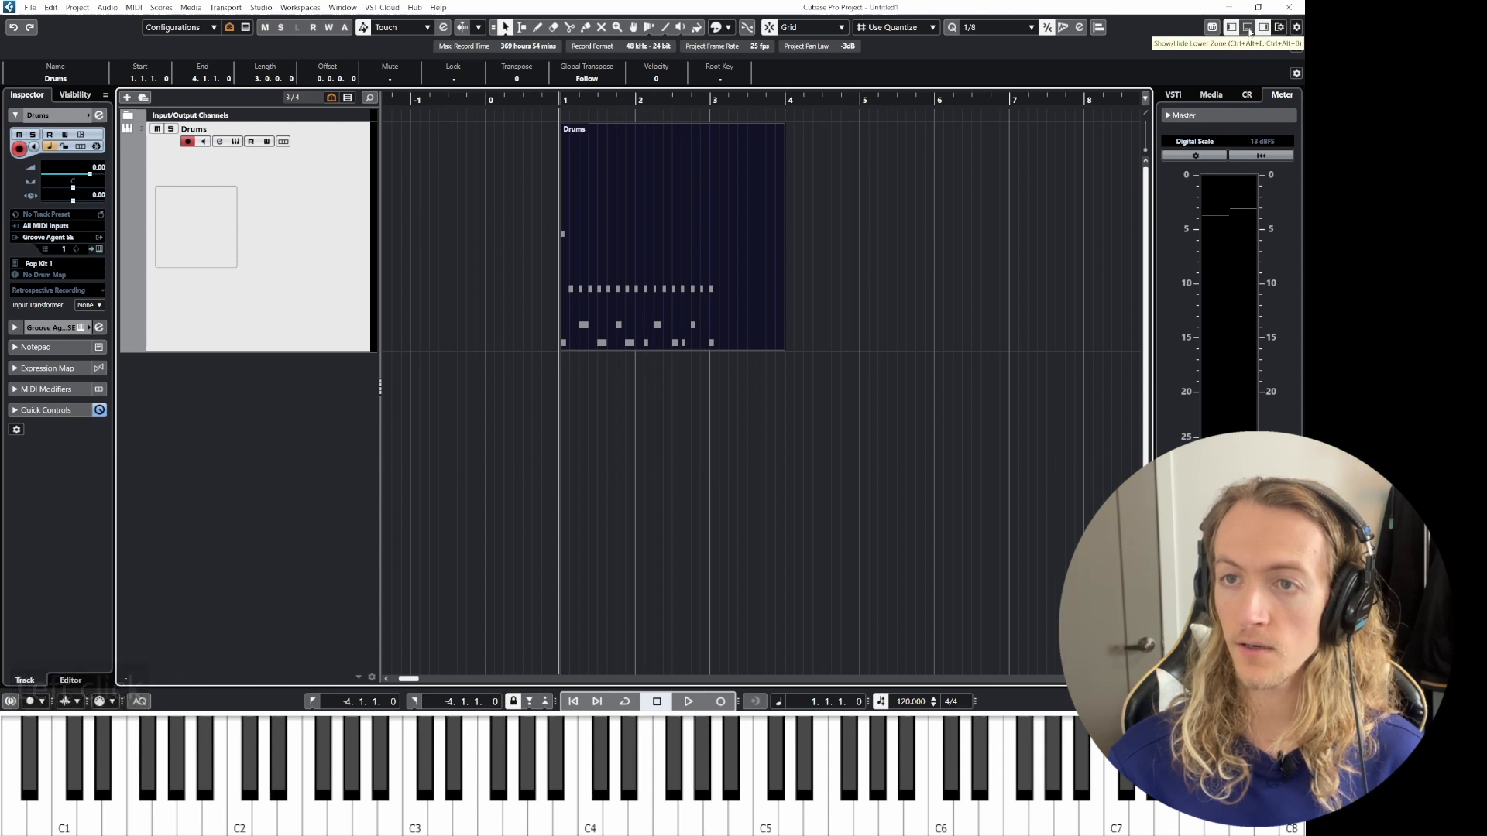
click(1247, 29)
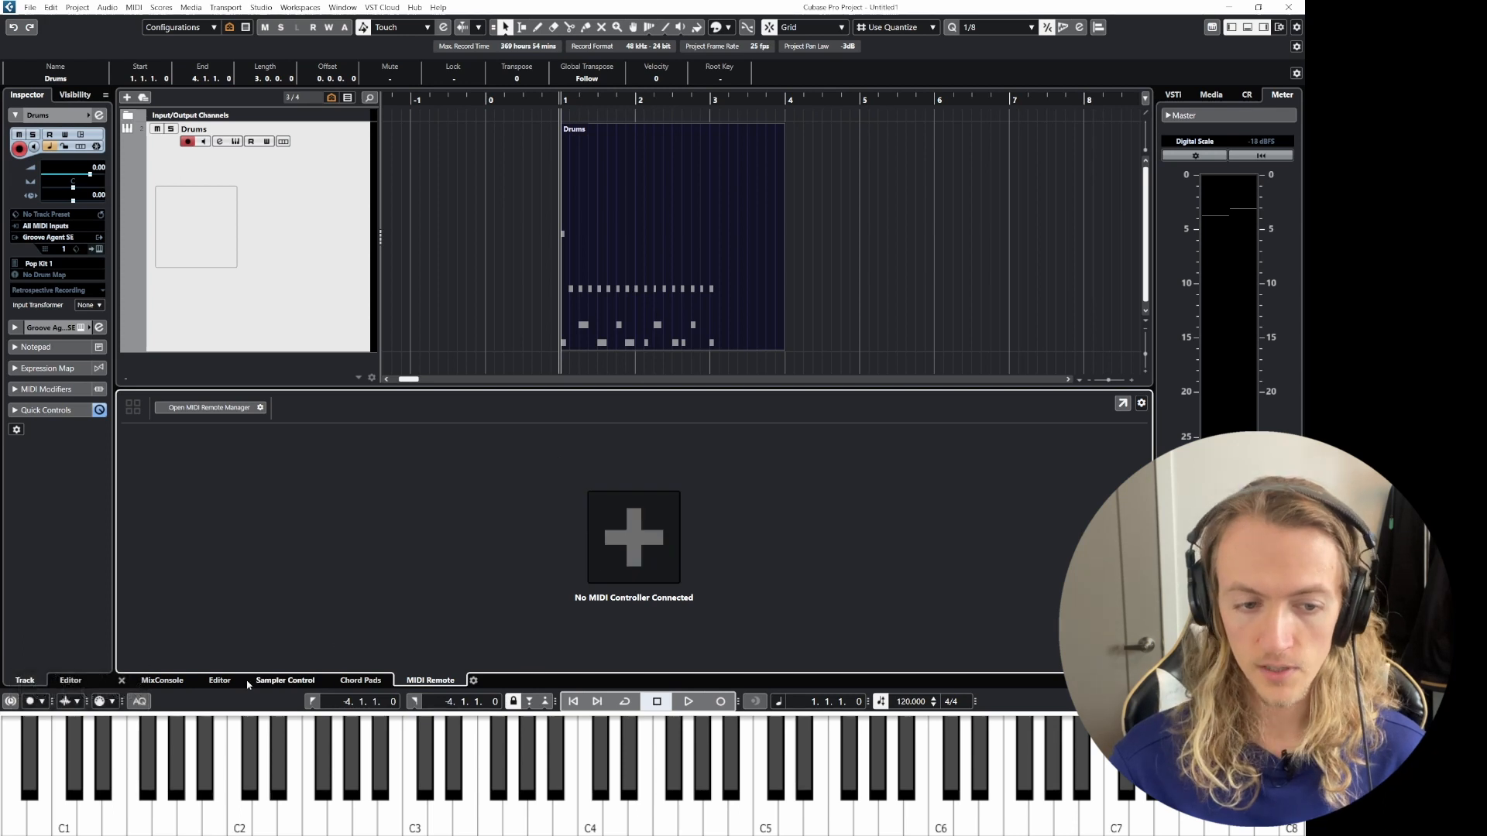
click(219, 680)
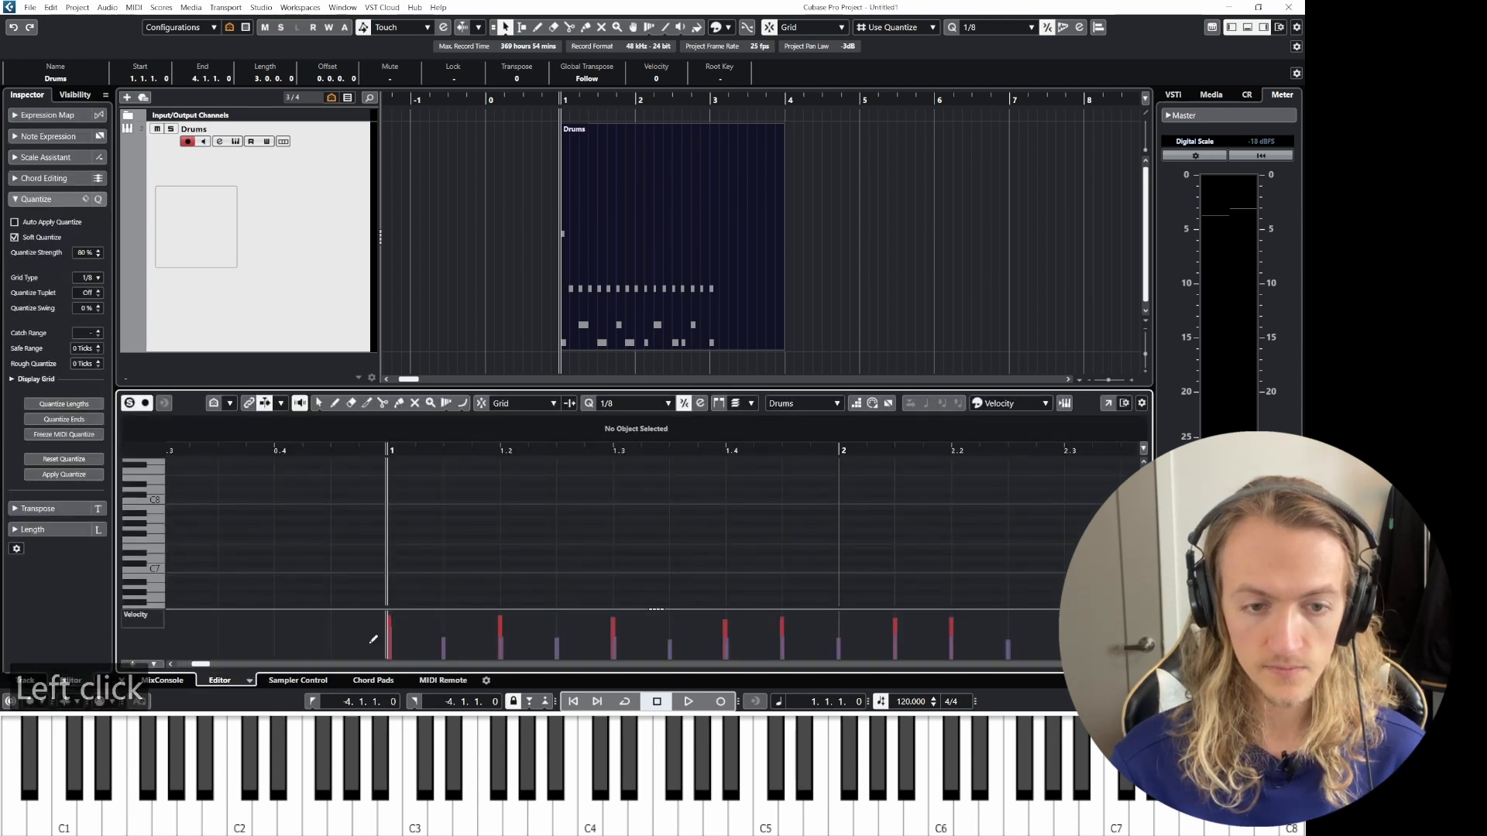
scroll(481, 538, down, 1)
scroll(481, 539, up, 1)
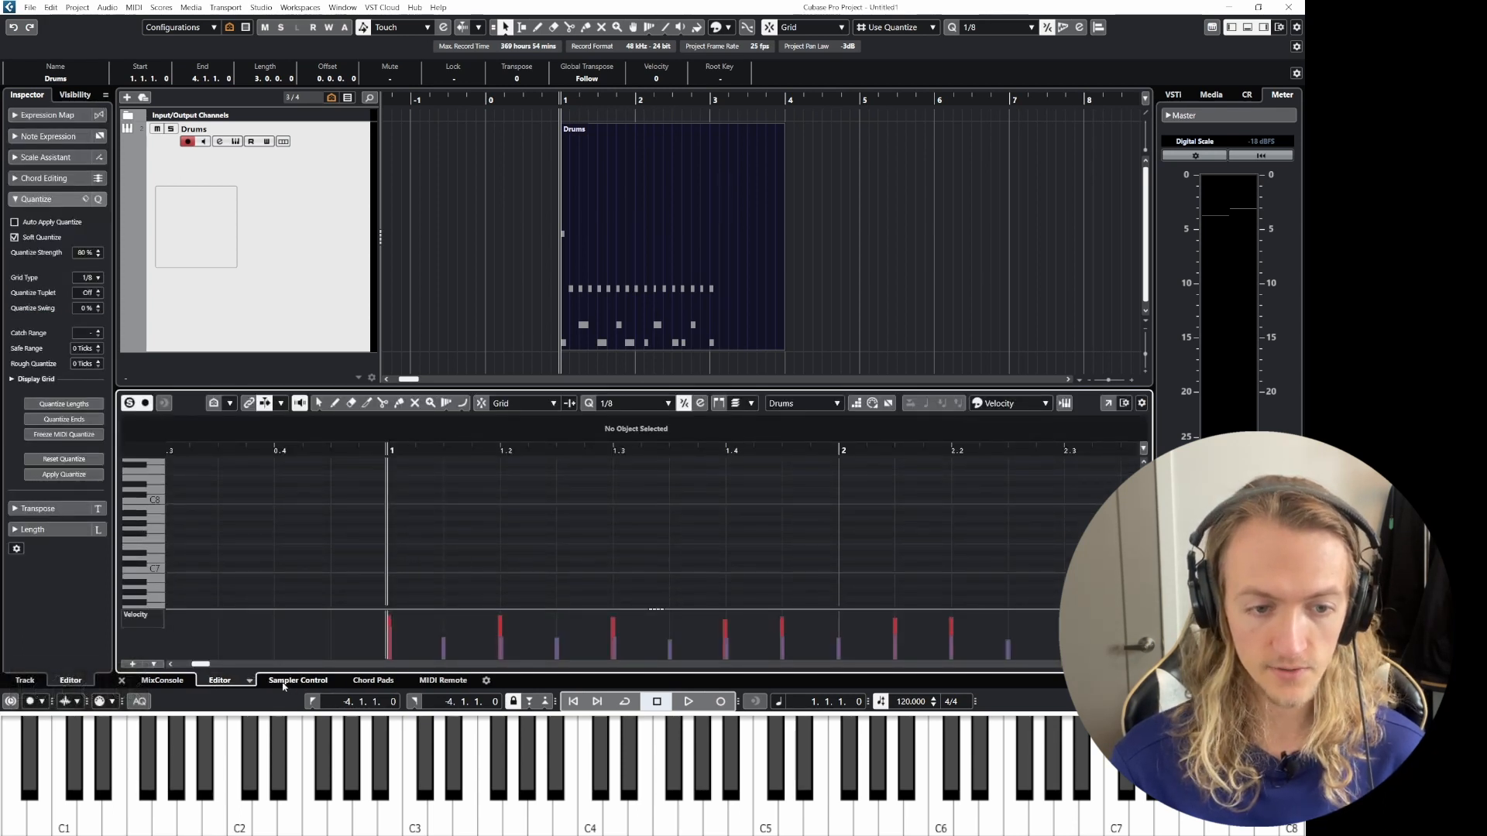
- View the MixConsole in the lower zone, hide that zone, and open and close the full MixConsole window
click(162, 680)
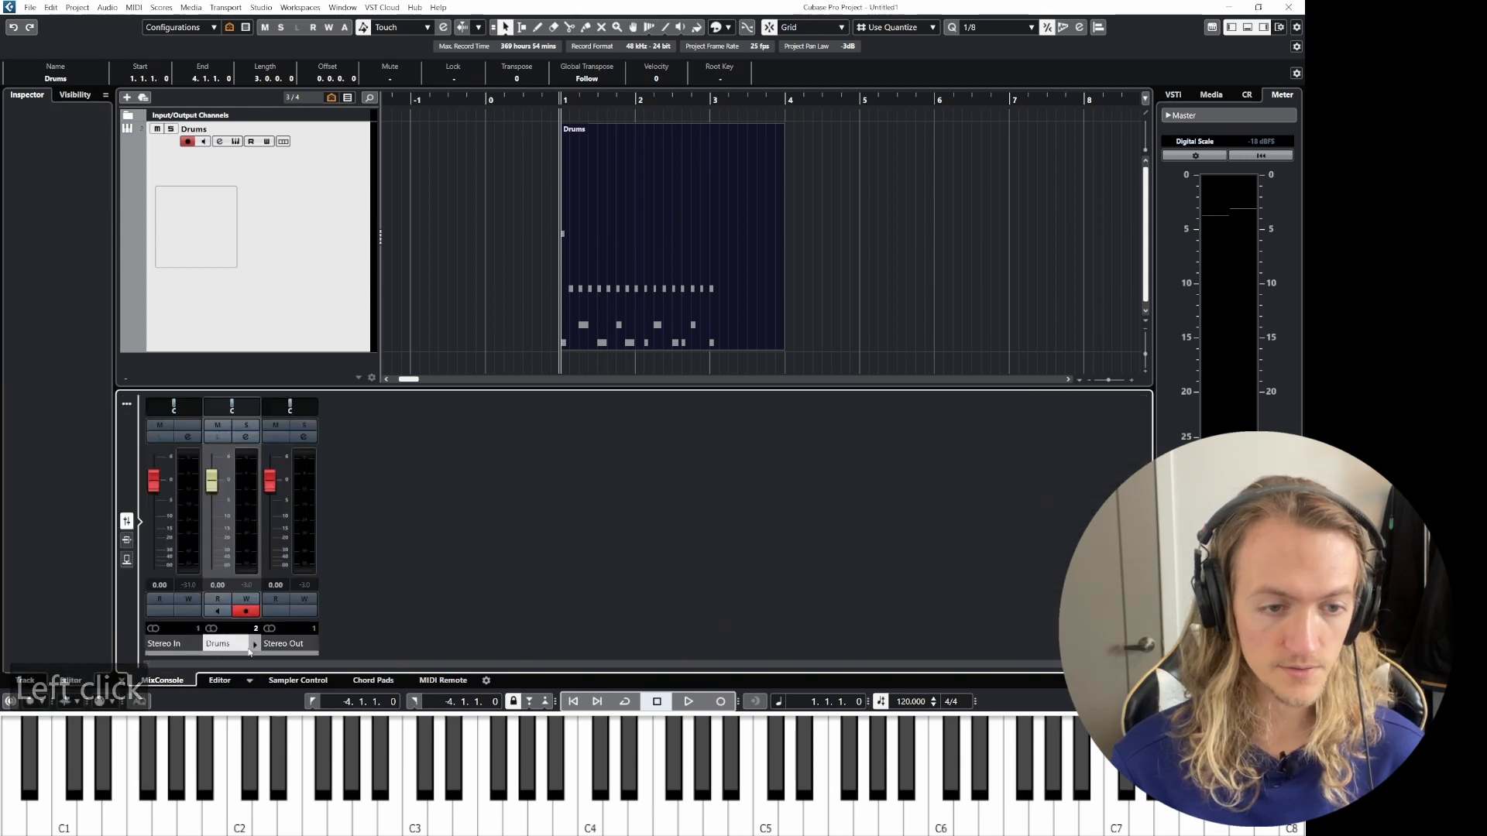
click(1247, 33)
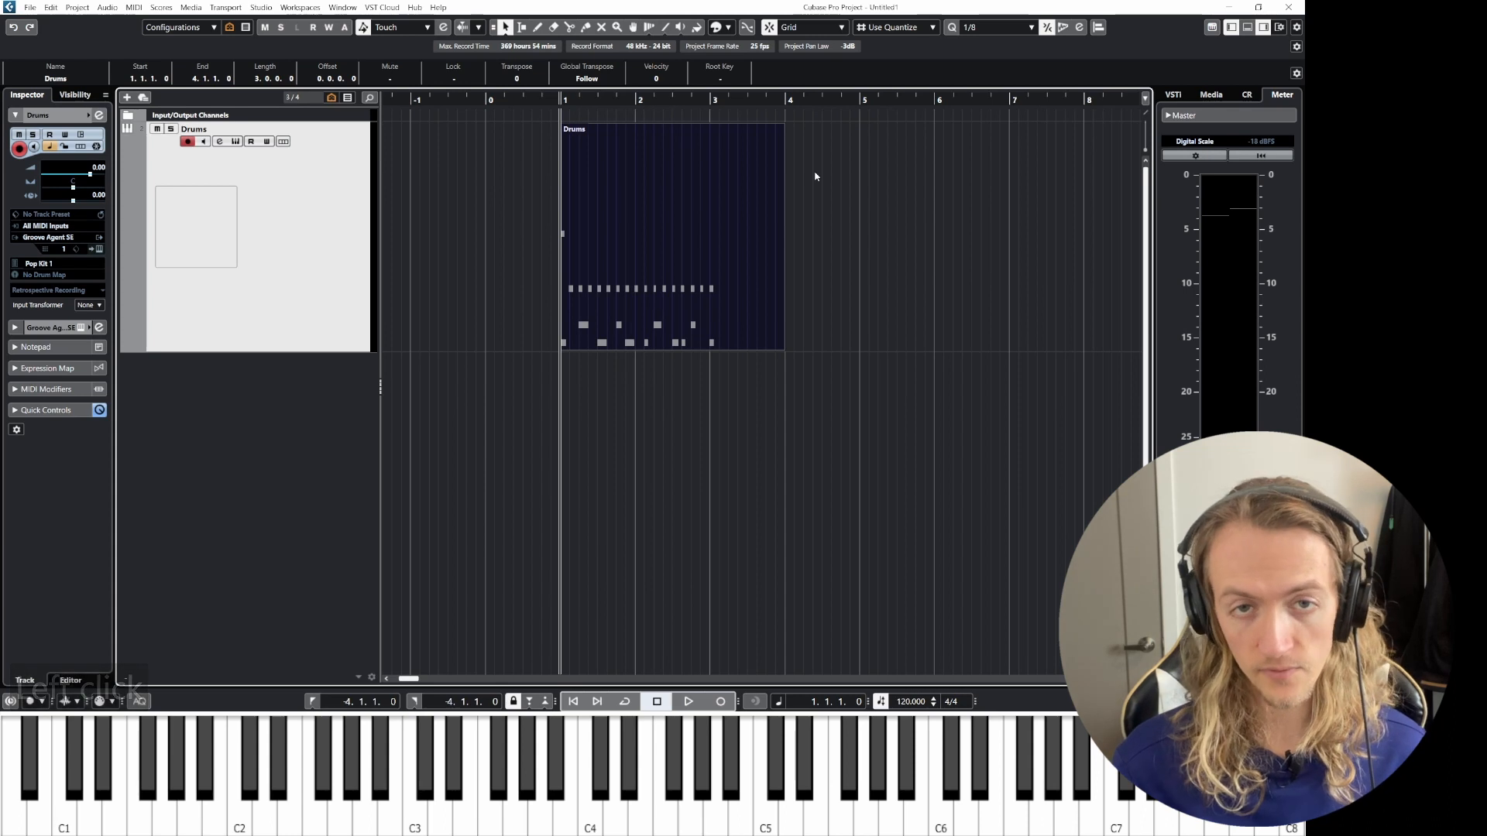
key(F3)
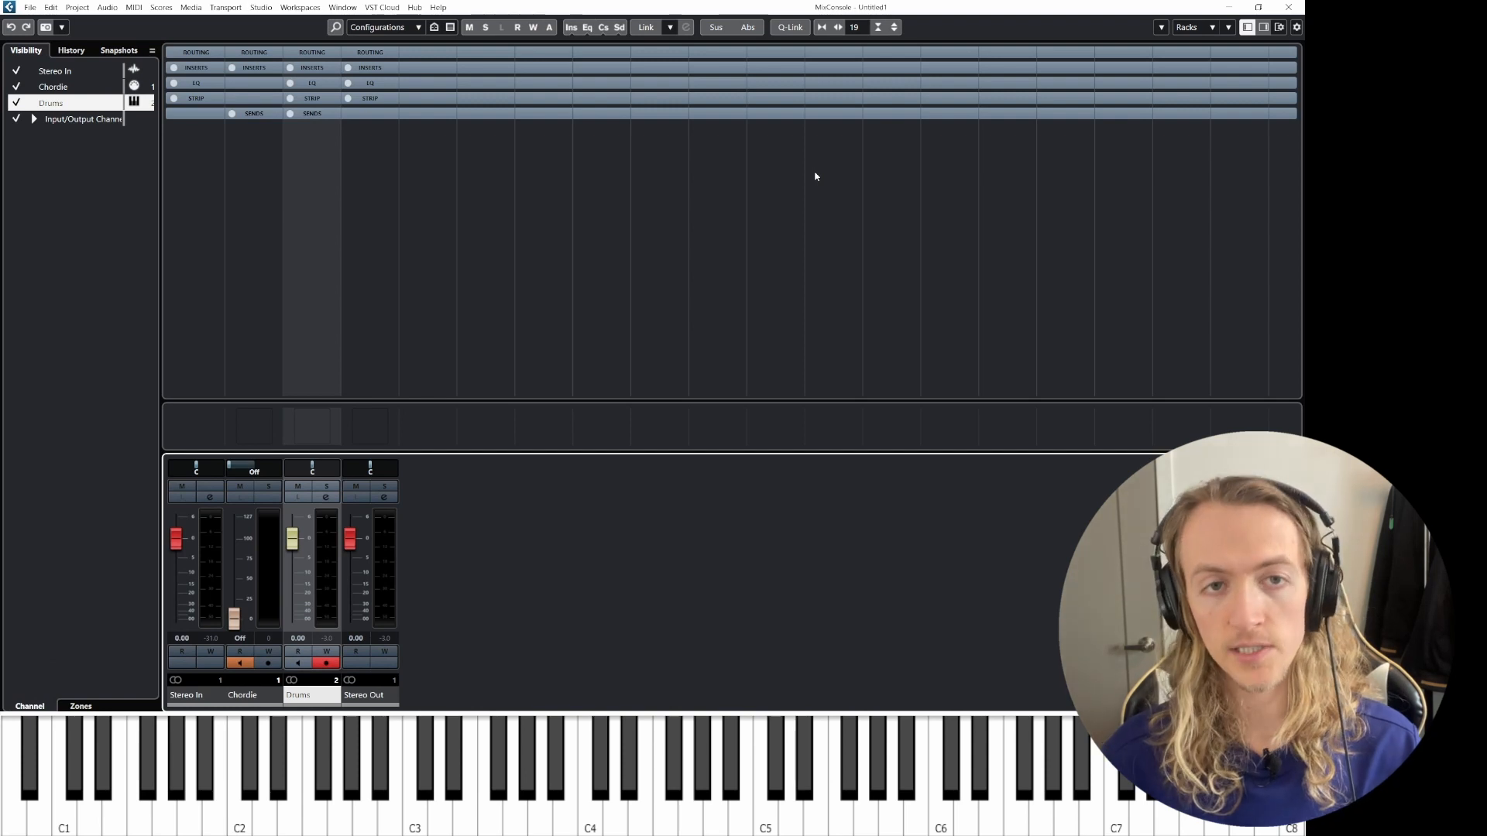
key(F3)
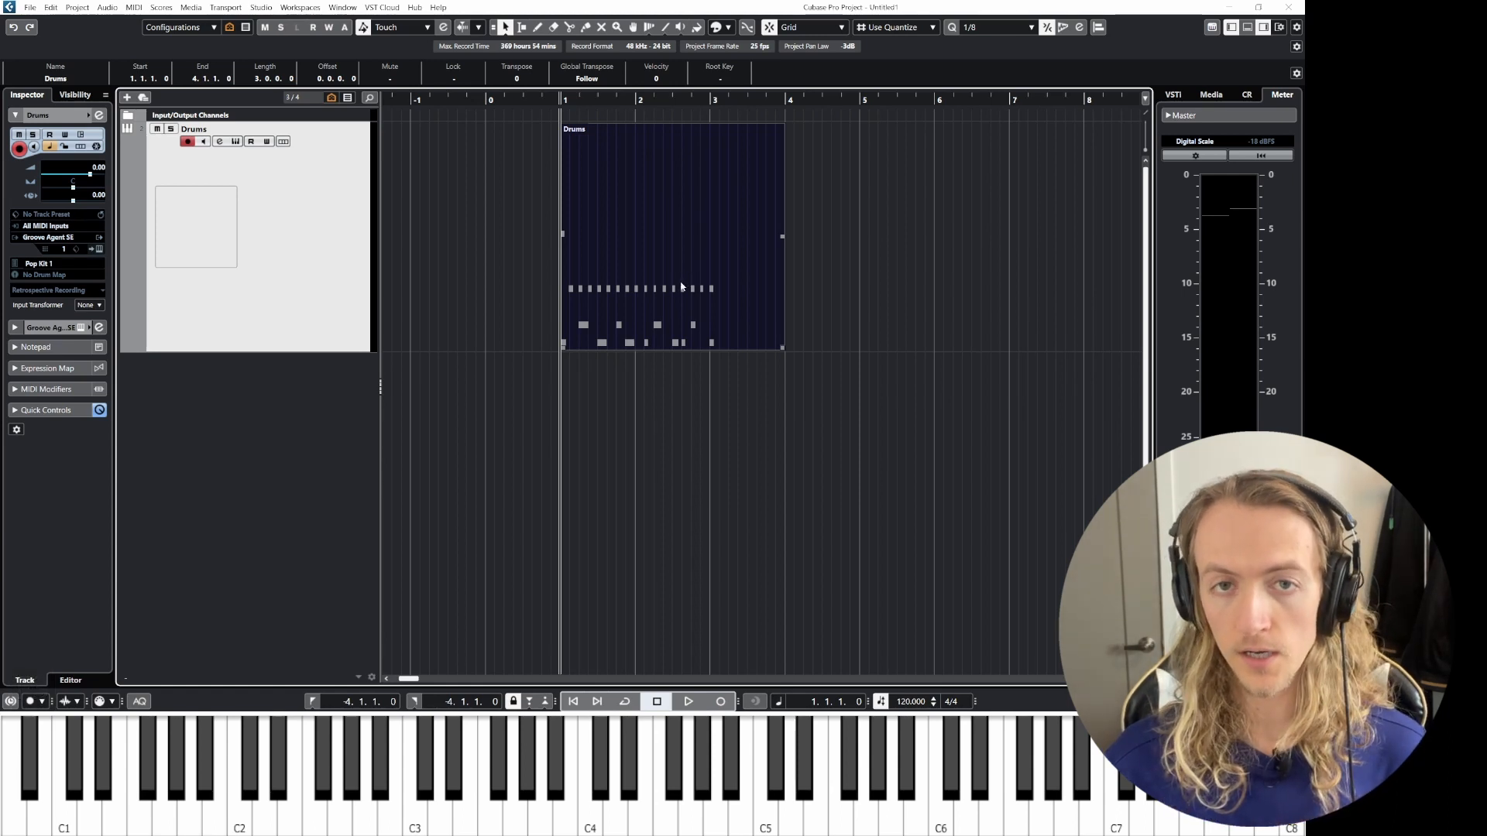
- Toggle the right zone off and on and look through its Control Room and Media pages, returning to Meter
click(1263, 28)
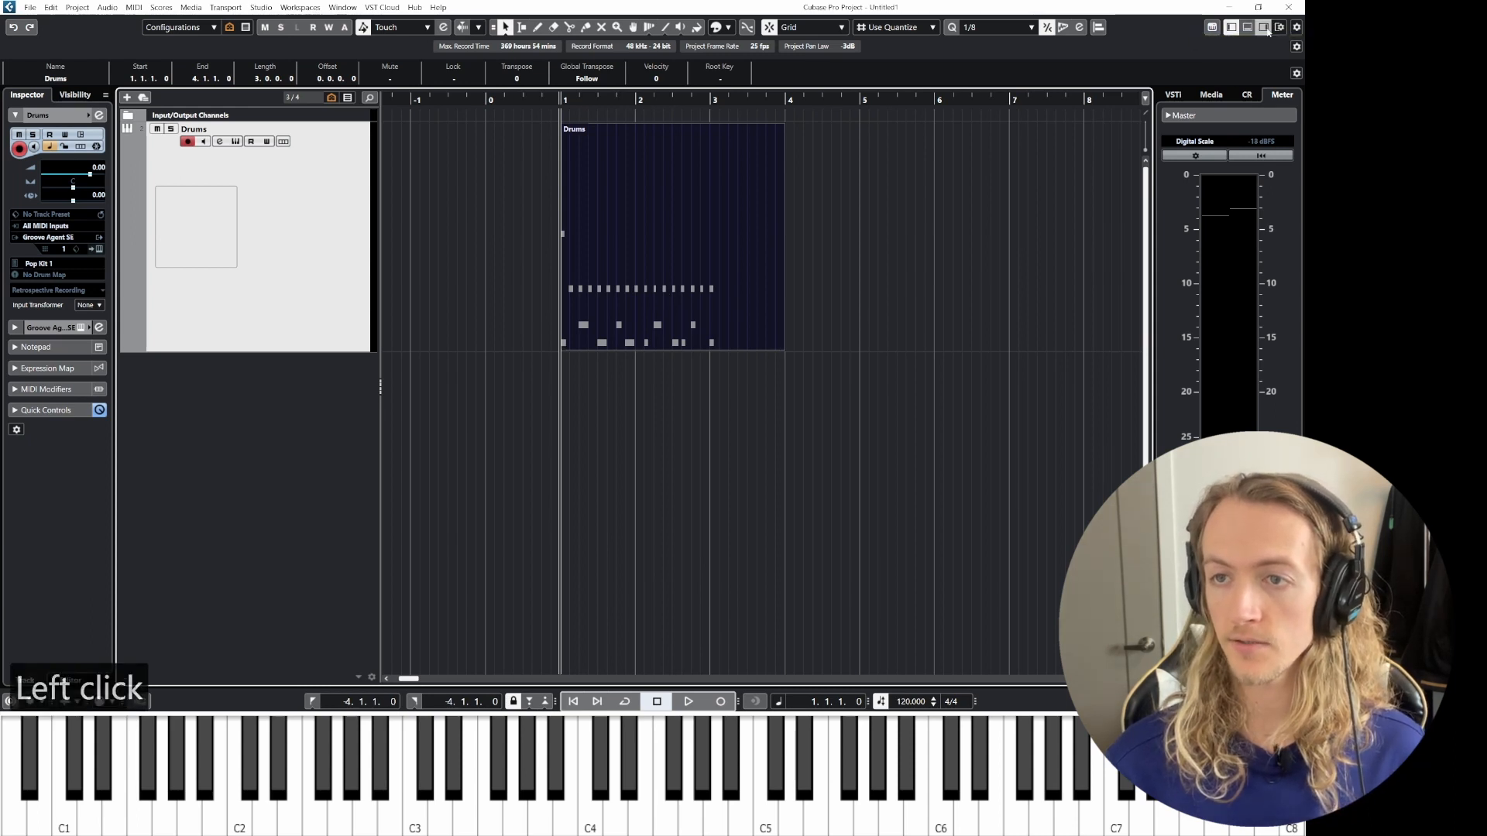
click(1265, 28)
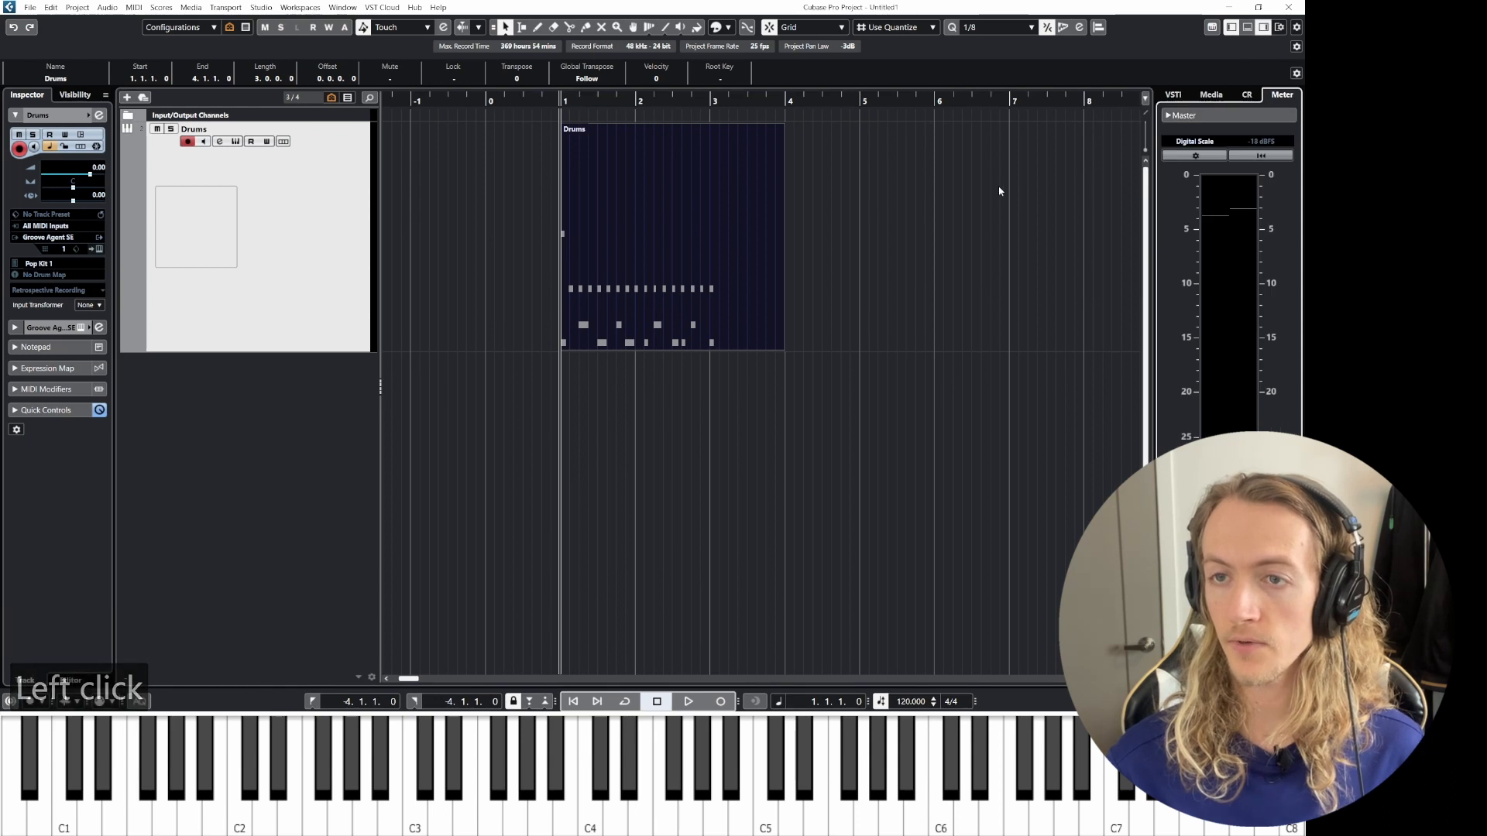
click(1264, 29)
click(1265, 29)
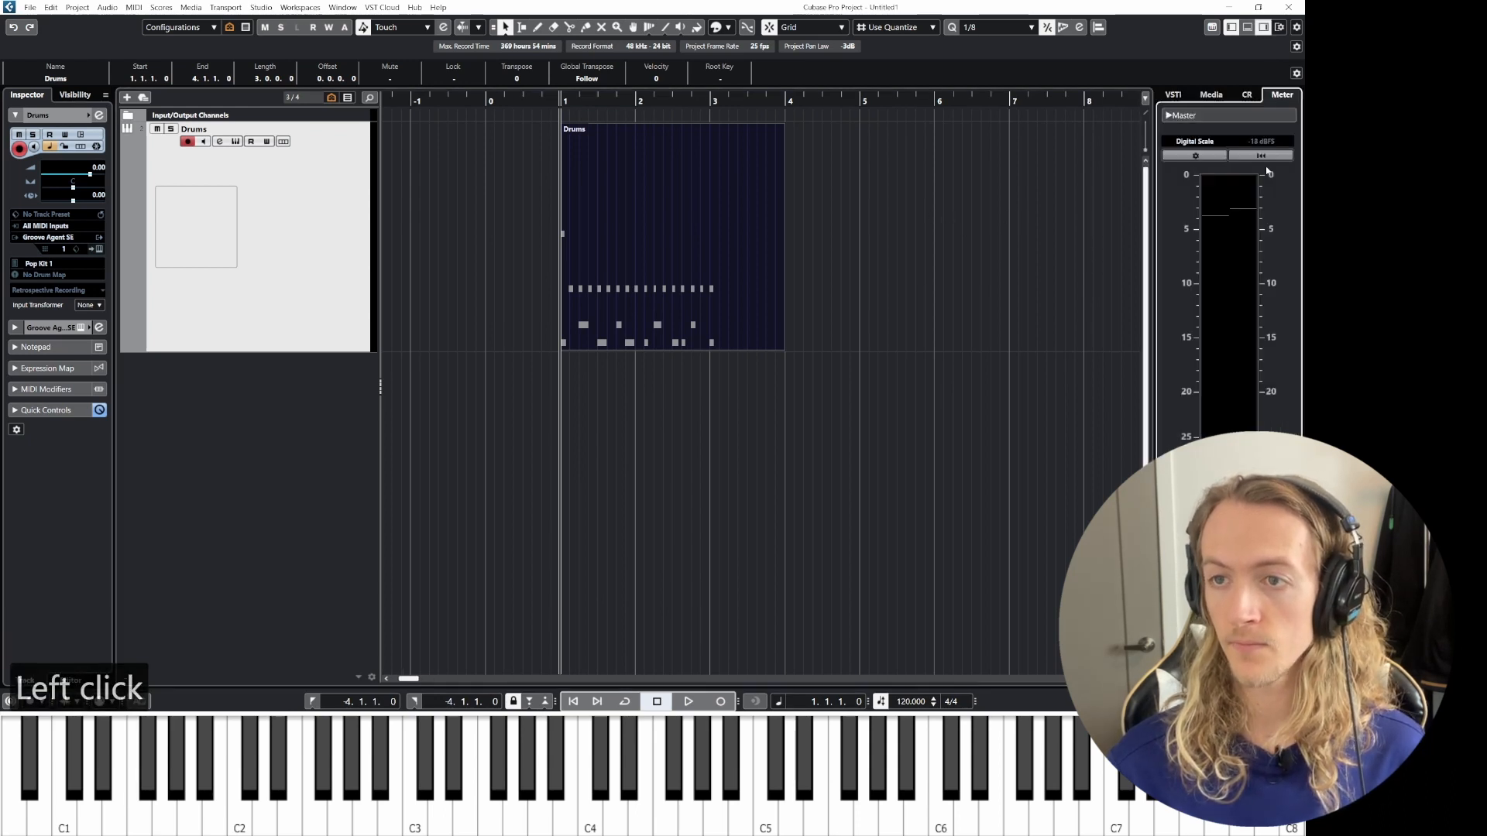
click(1247, 95)
click(1221, 96)
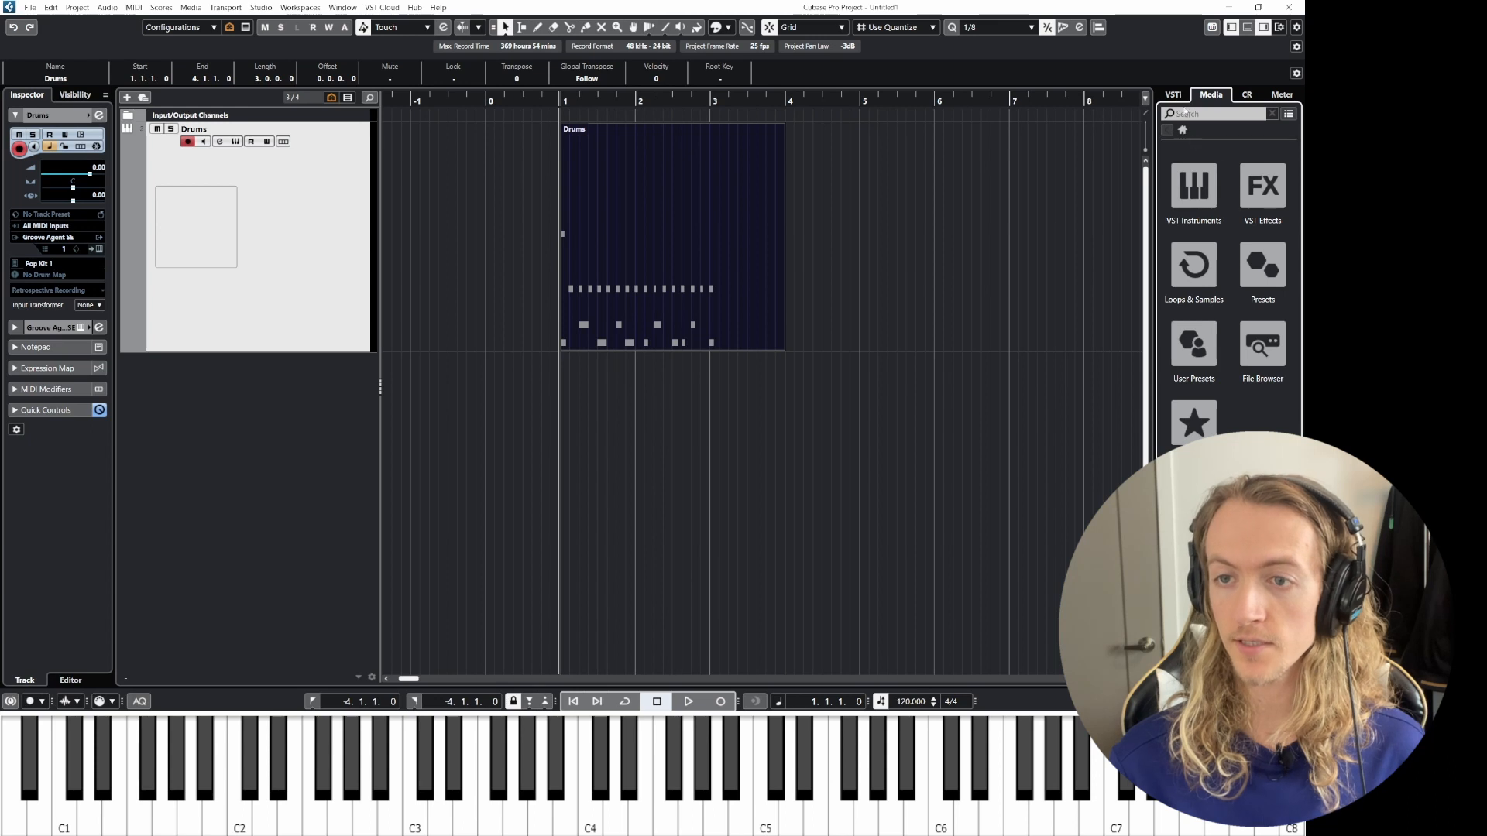
click(1247, 96)
click(1271, 99)
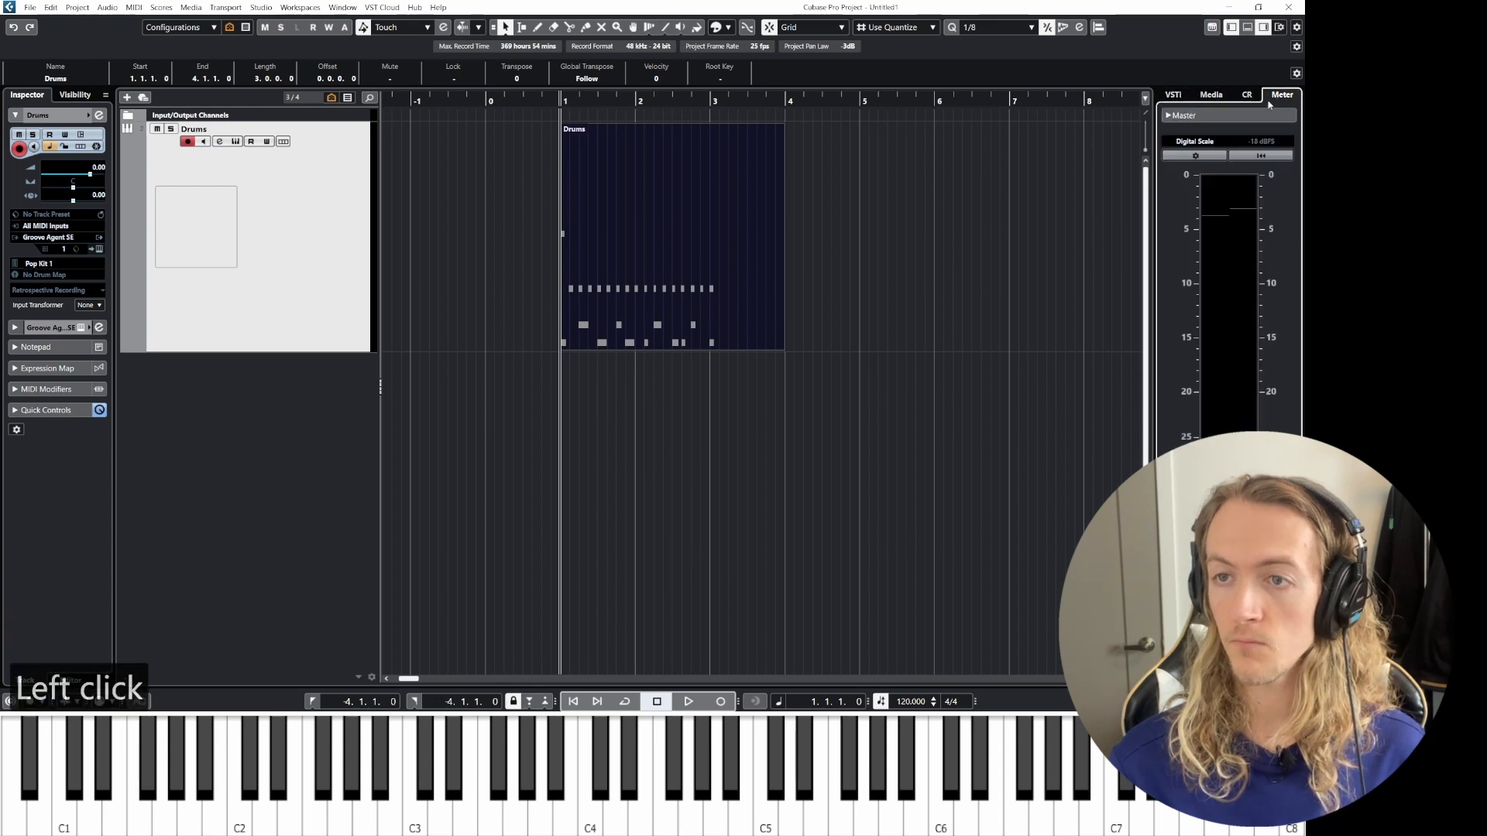
- Toggle the left zone off and on, leaving it shown, and make the track list slightly narrower
click(1232, 27)
click(1231, 27)
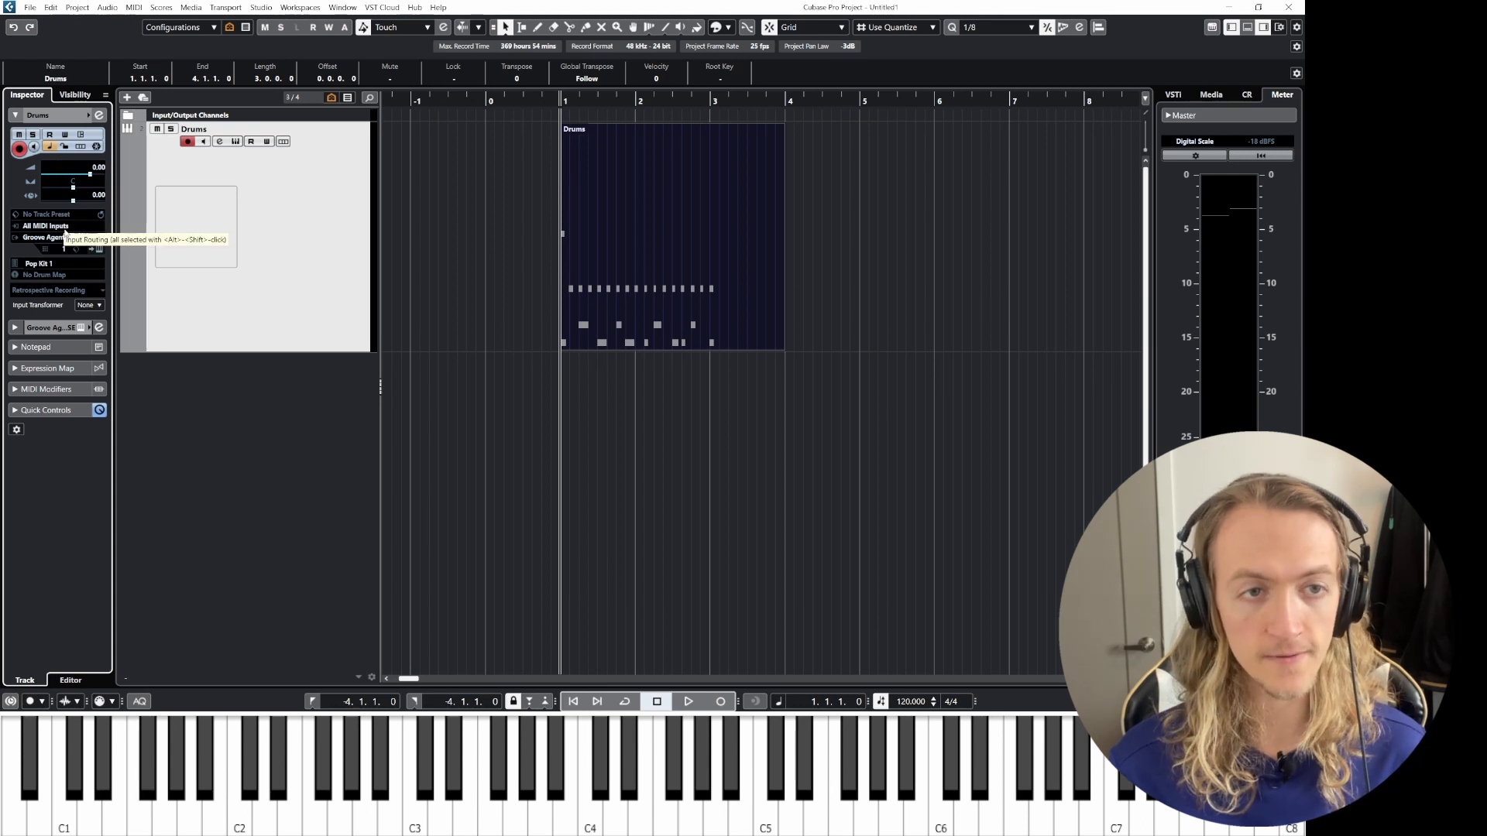
click(1231, 28)
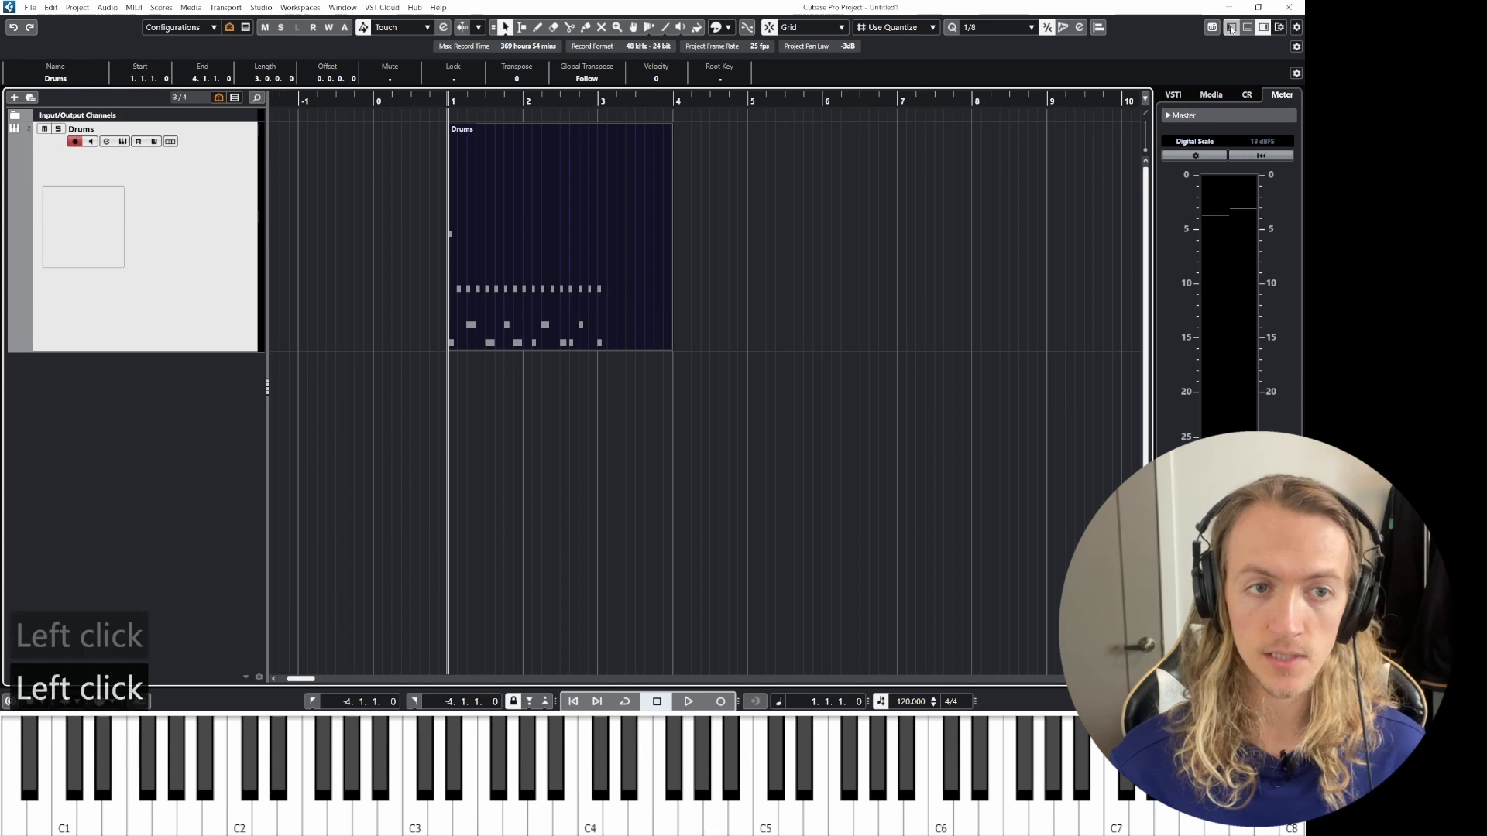
click(1231, 27)
mouse_move(382, 385)
mouse_down()
mouse_move(202, 385)
mouse_move(367, 398)
mouse_up()
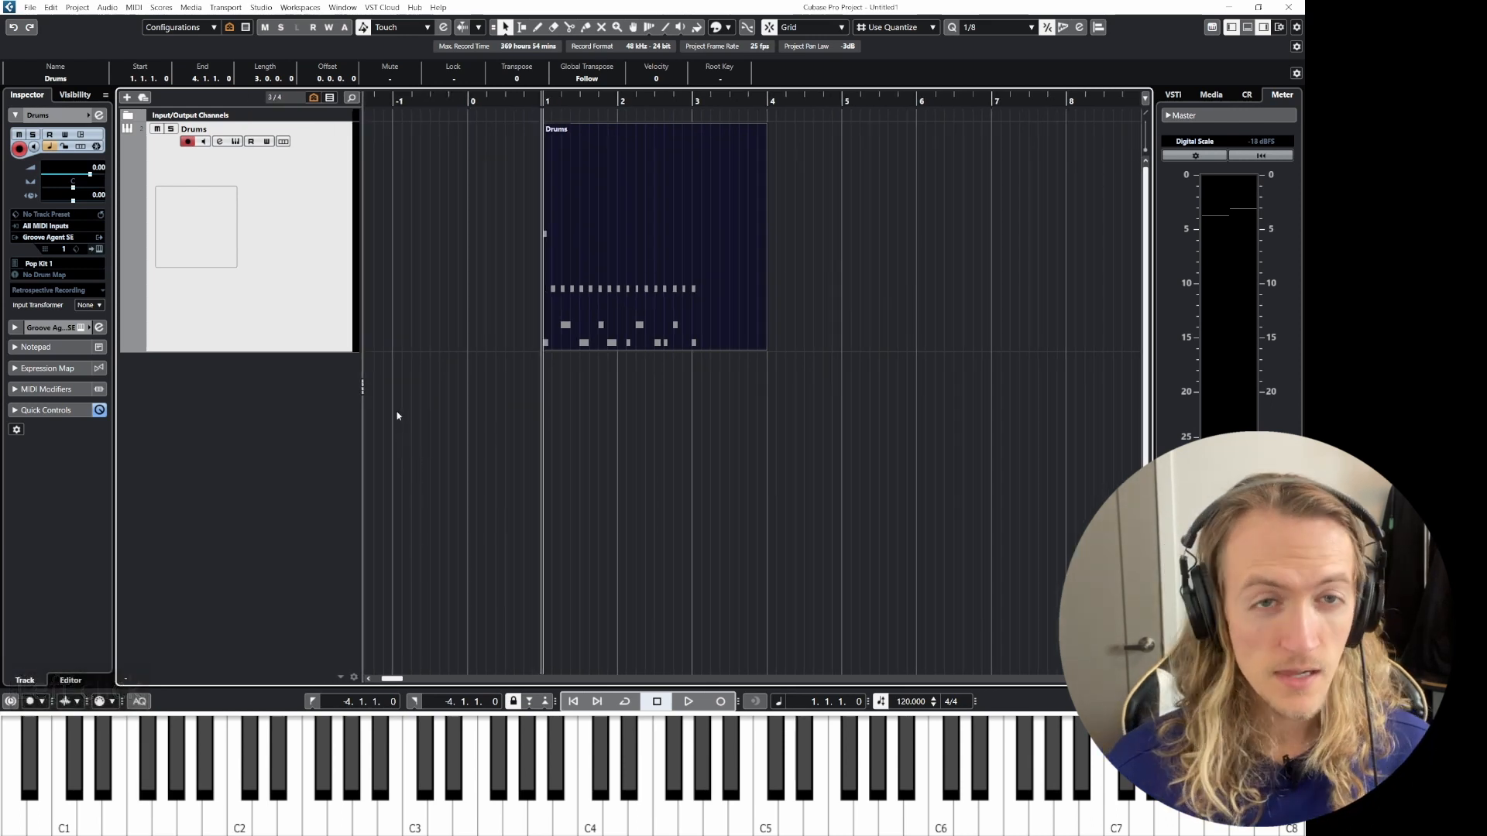
- Open the window layout setup, toggle the status line and info line off and back on, and close it
click(1279, 27)
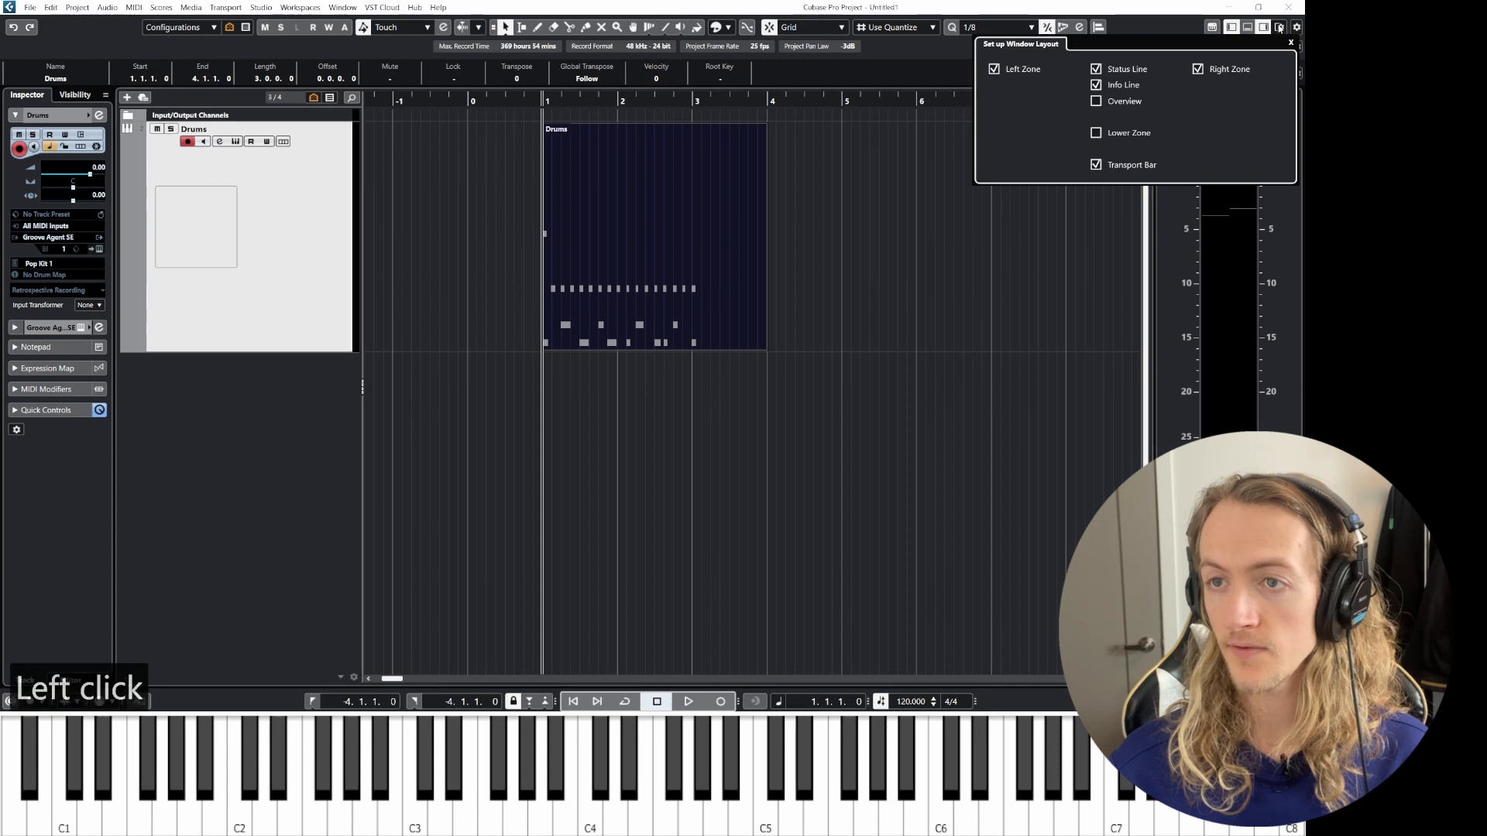
click(1095, 69)
click(1096, 69)
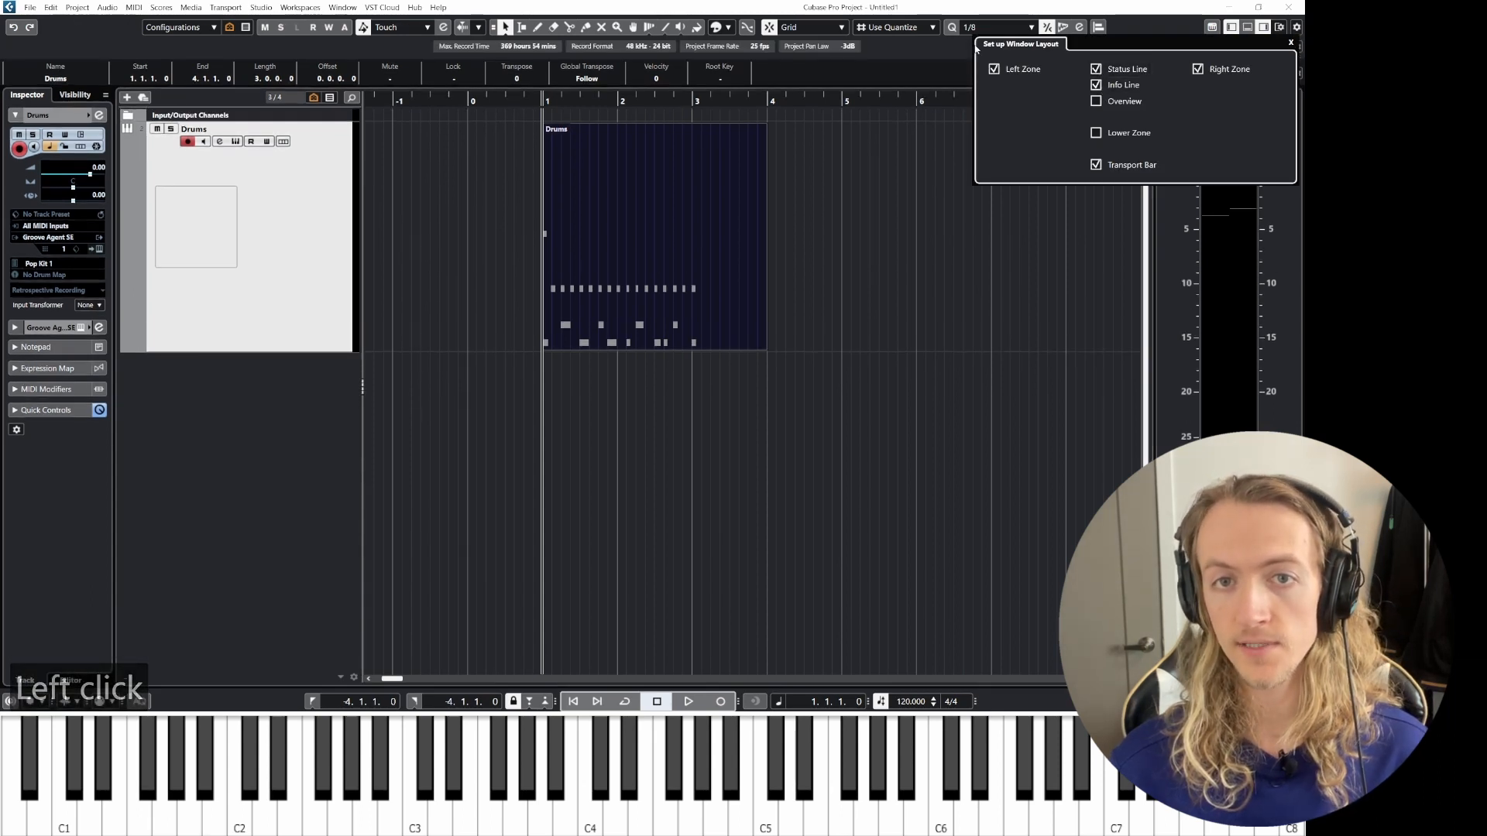
click(1096, 84)
click(1096, 85)
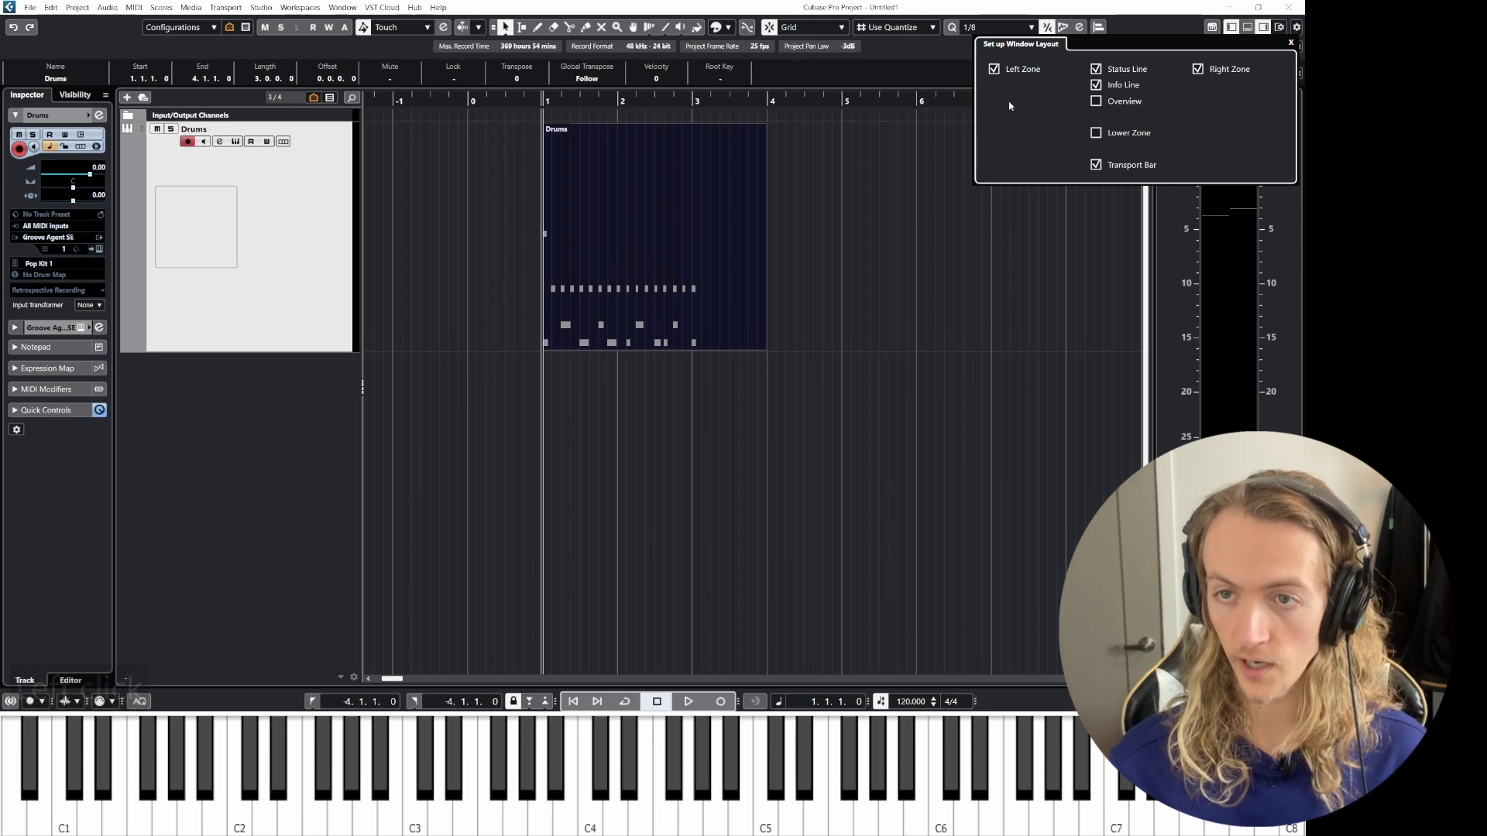
click(1280, 28)
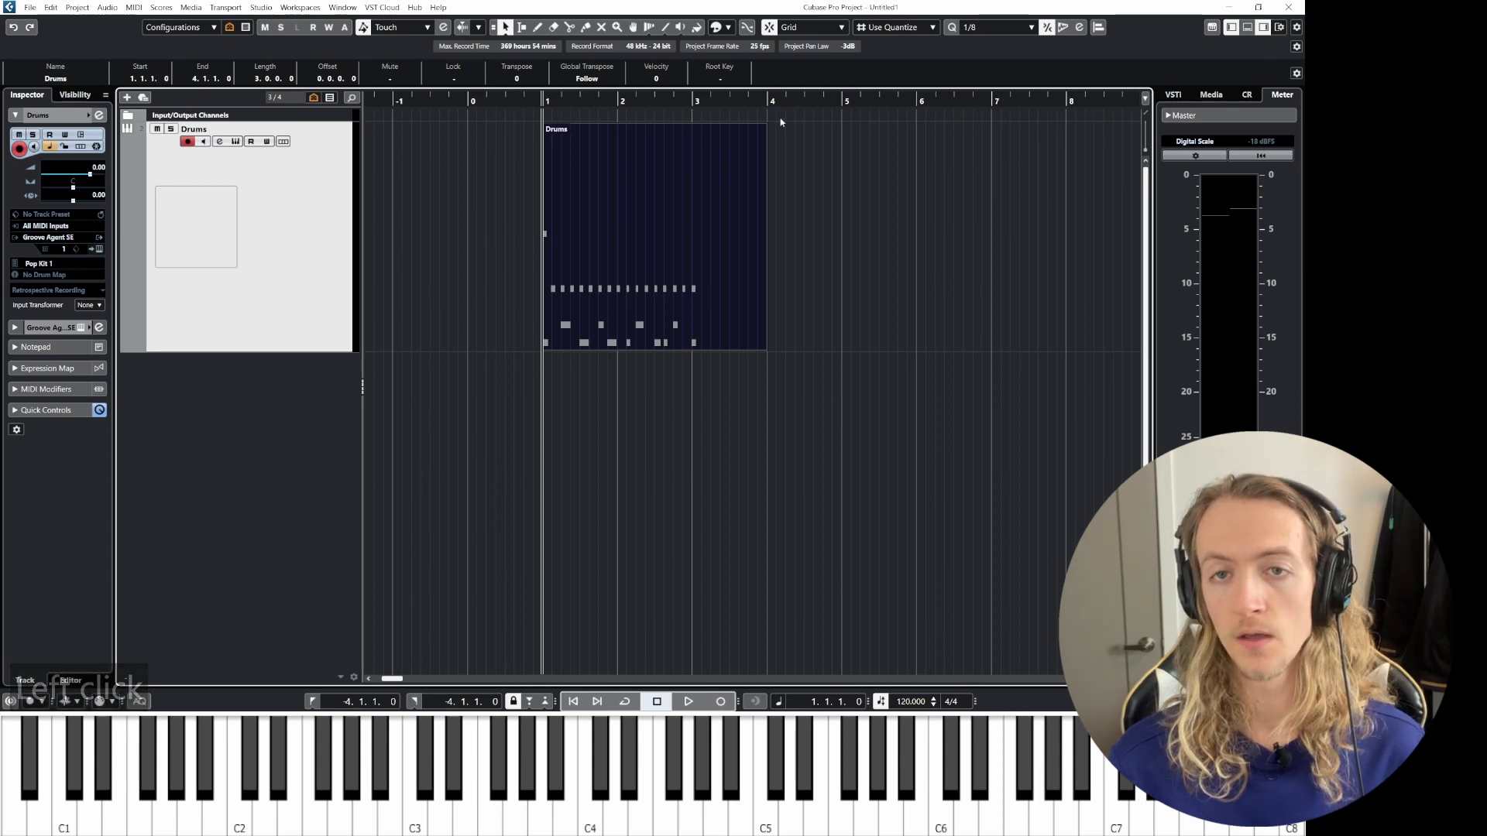